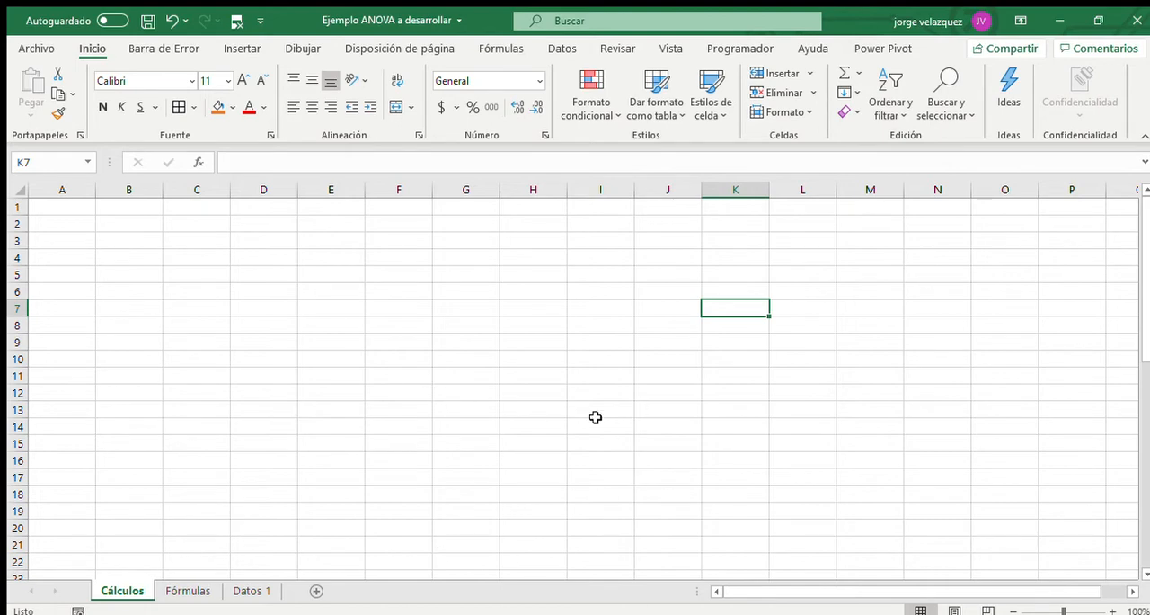
Copy the cotton data table and both hypotheses (B3:G14) from the Datos 1 sheet into Cálculos starting at cell B3.
{"action": "left_click", "coordinate": [253, 592]}
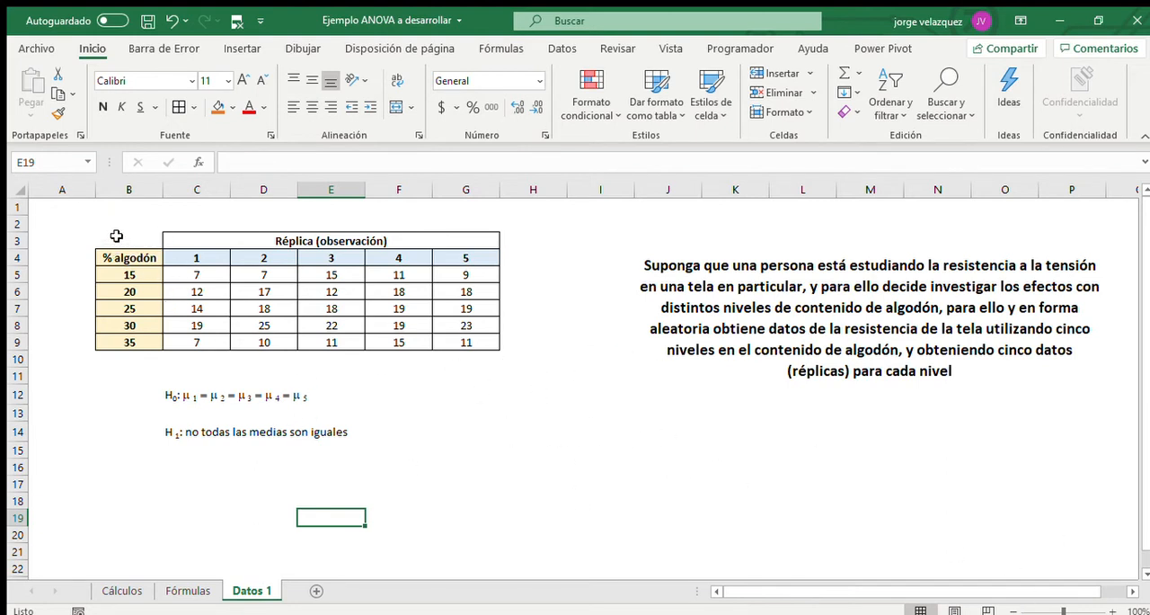
{"action": "left_click_drag", "start_coordinate": [117, 235], "coordinate": [437, 431]}
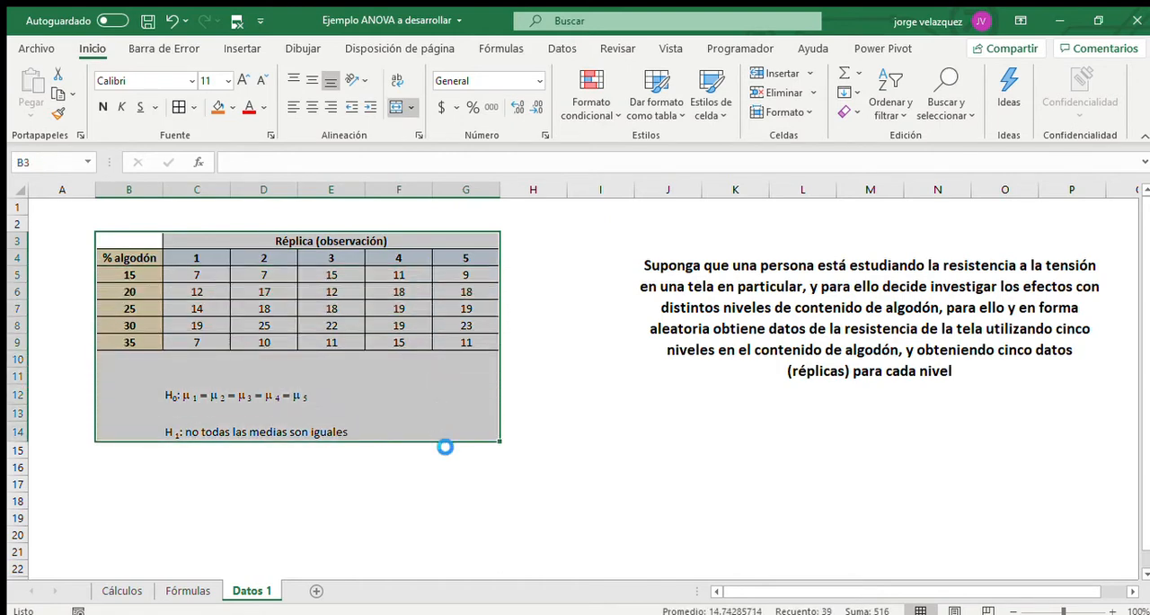
{"action": "key", "text": "ctrl+c"}
{"action": "left_click", "coordinate": [123, 590]}
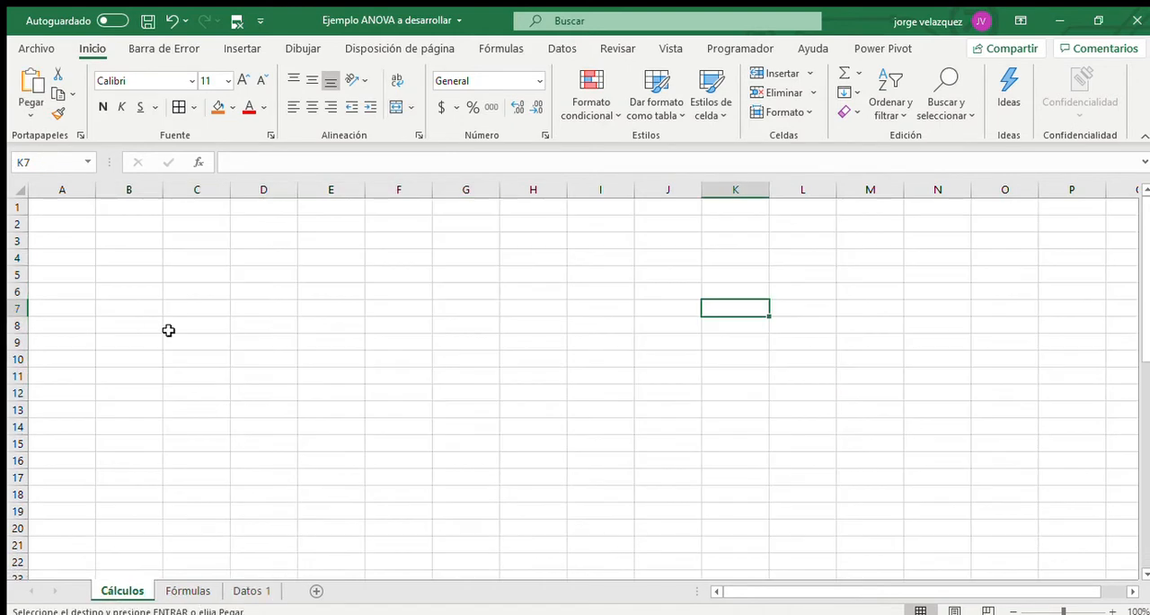
{"action": "left_click", "coordinate": [151, 238]}
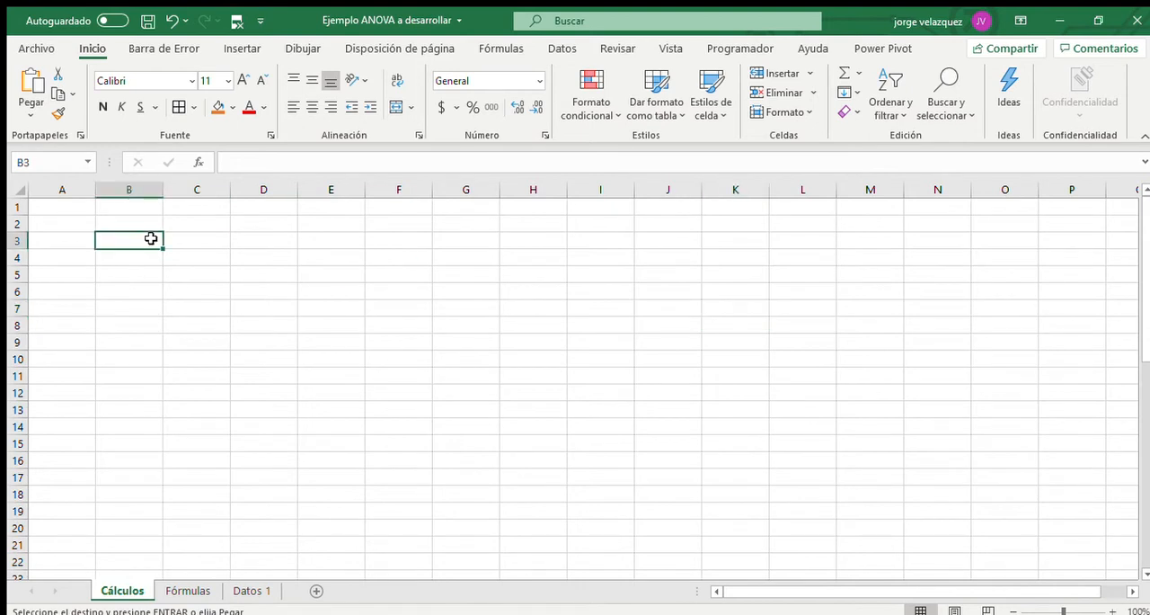
{"action": "key", "text": "ctrl+v"}
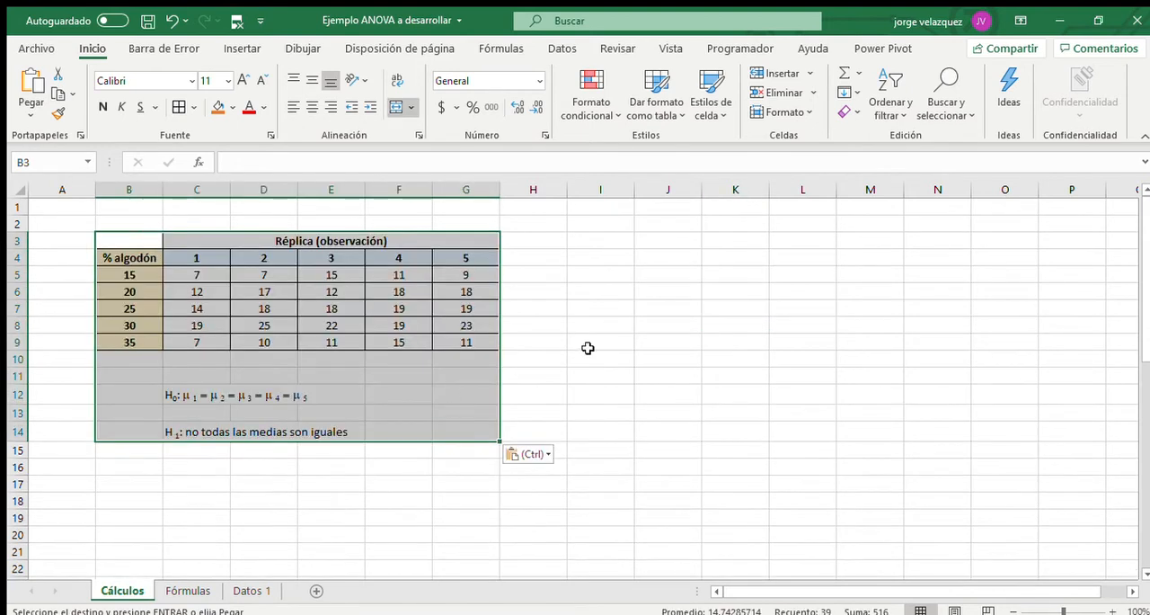
{"action": "left_click", "coordinate": [614, 341]}
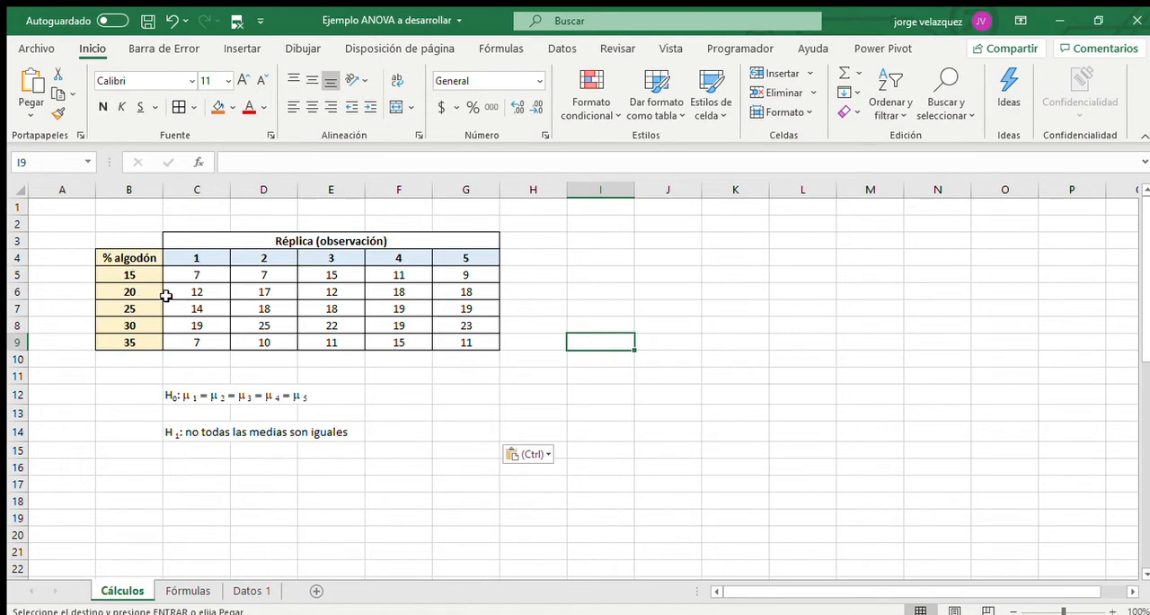
{"action": "left_click_drag", "start_coordinate": [198, 276], "coordinate": [466, 274]}
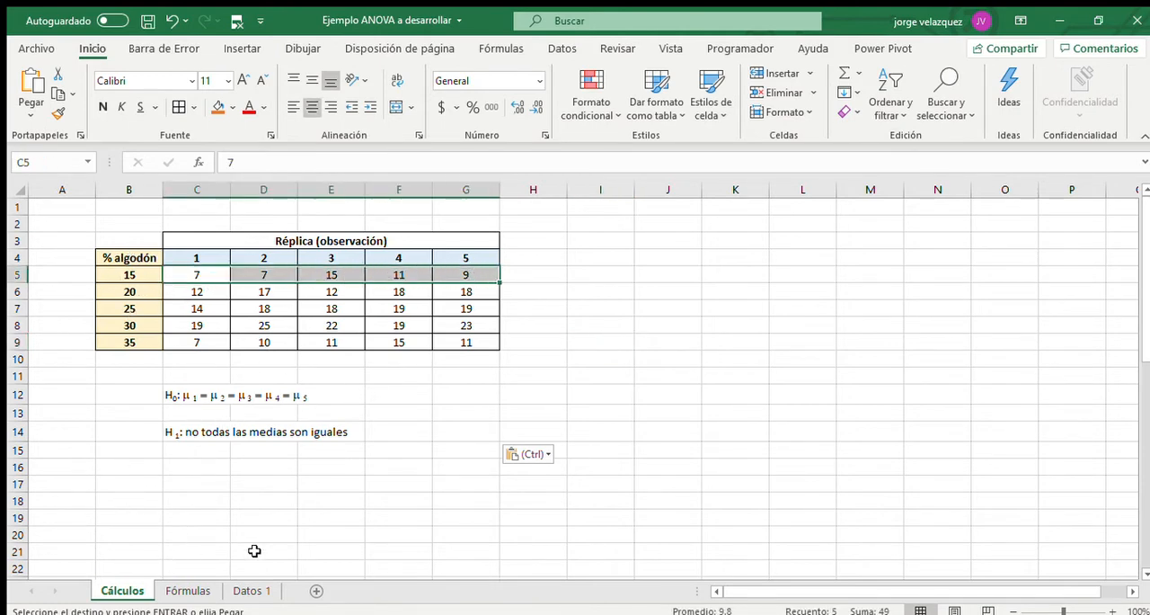
{"action": "left_click", "coordinate": [233, 501]}
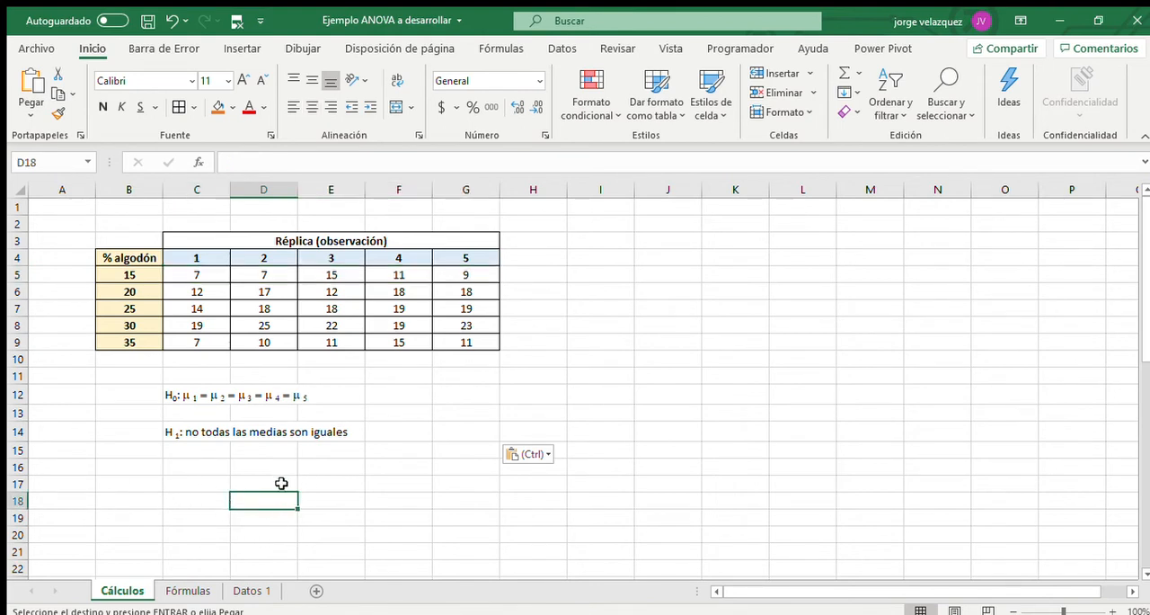
Copy the sum-of-squares formulas and the list of terms below them (J4:M22) from the Fórmulas sheet into Cálculos at cell L12.
{"action": "left_click", "coordinate": [189, 591]}
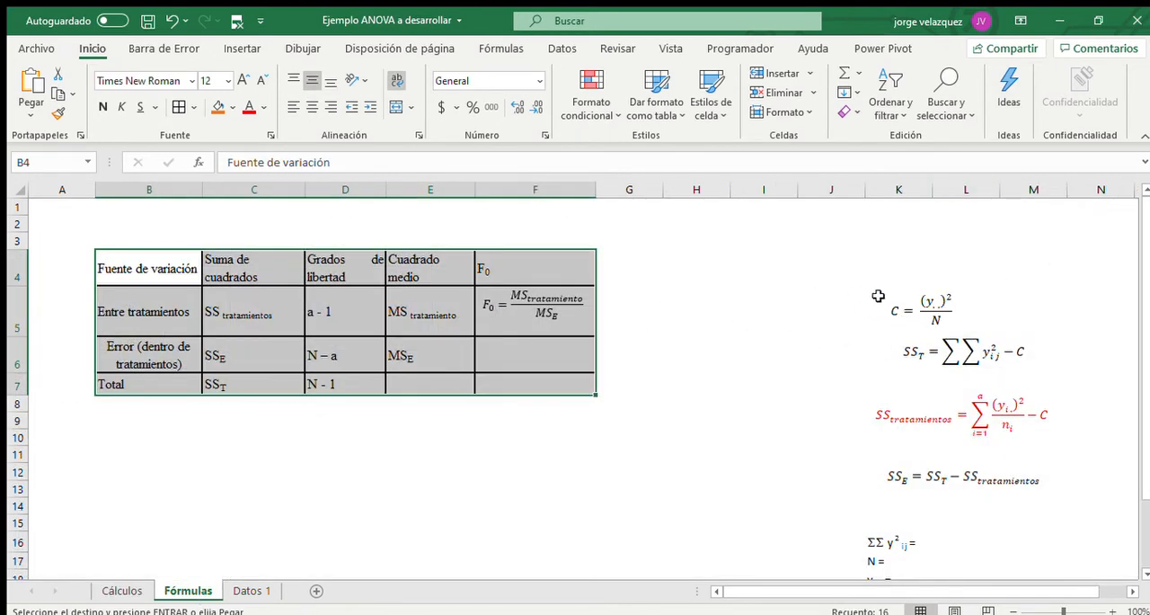
{"action": "left_click_drag", "start_coordinate": [826, 258], "coordinate": [1065, 522]}
{"action": "key", "text": "ctrl+c"}
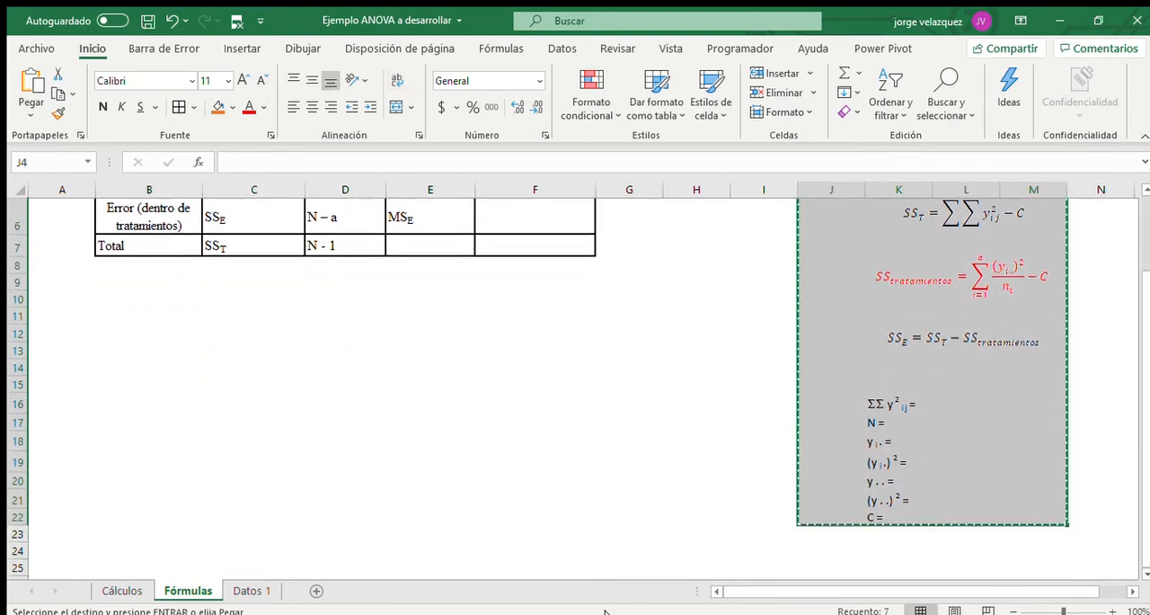
{"action": "left_click", "coordinate": [124, 591]}
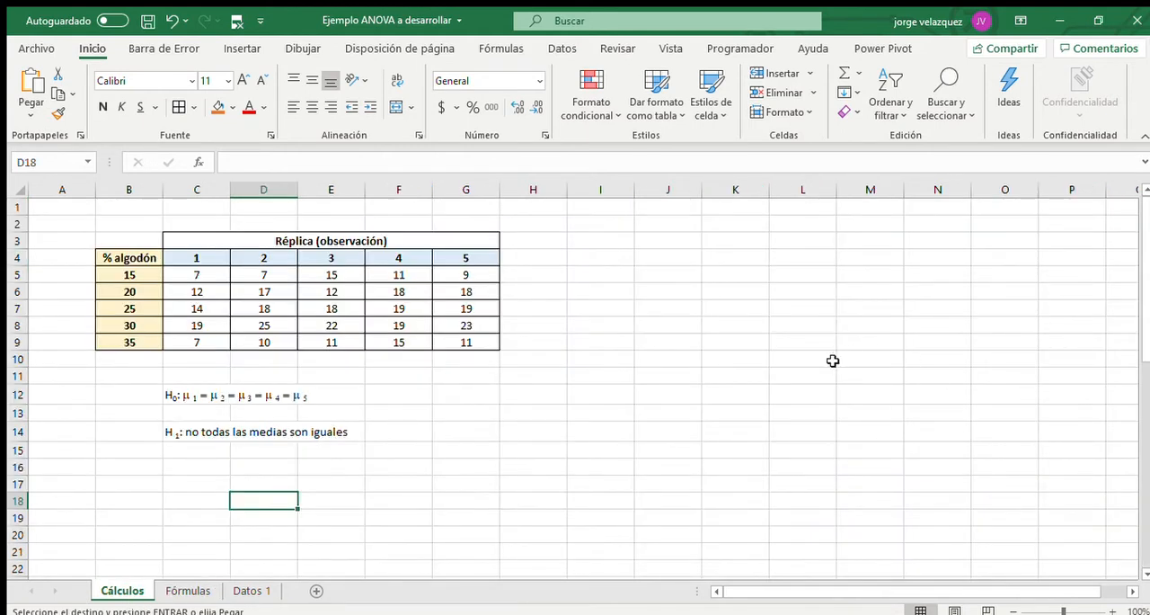
{"action": "left_click", "coordinate": [832, 393]}
{"action": "key", "text": "ctrl+v"}
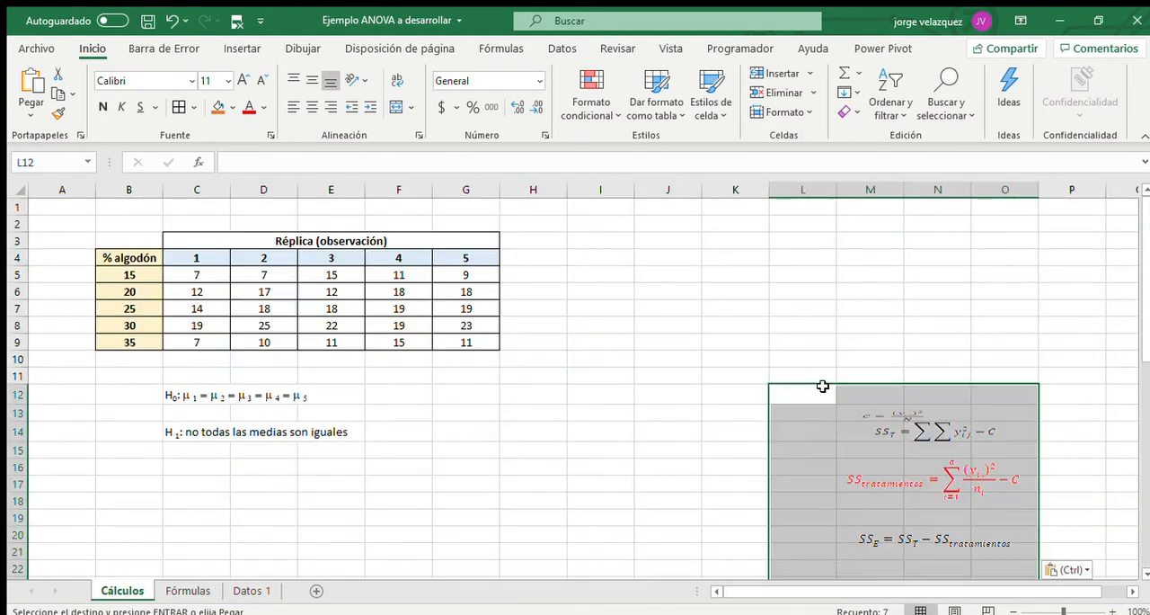
Move the C = (y..)²/N equation up to about rows 8 and 9, clear of the SS_T equation.
{"action": "left_click", "coordinate": [962, 333]}
{"action": "left_click_drag", "start_coordinate": [890, 411], "coordinate": [893, 360]}
{"action": "left_click", "coordinate": [816, 374]}
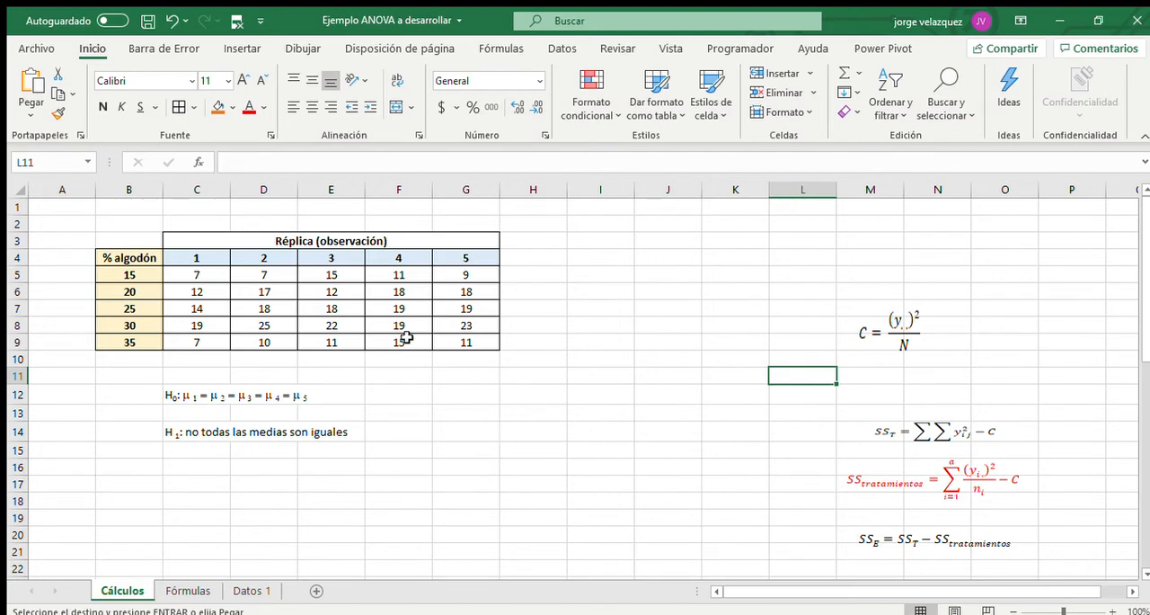
{"action": "left_click_drag", "start_coordinate": [207, 280], "coordinate": [449, 285]}
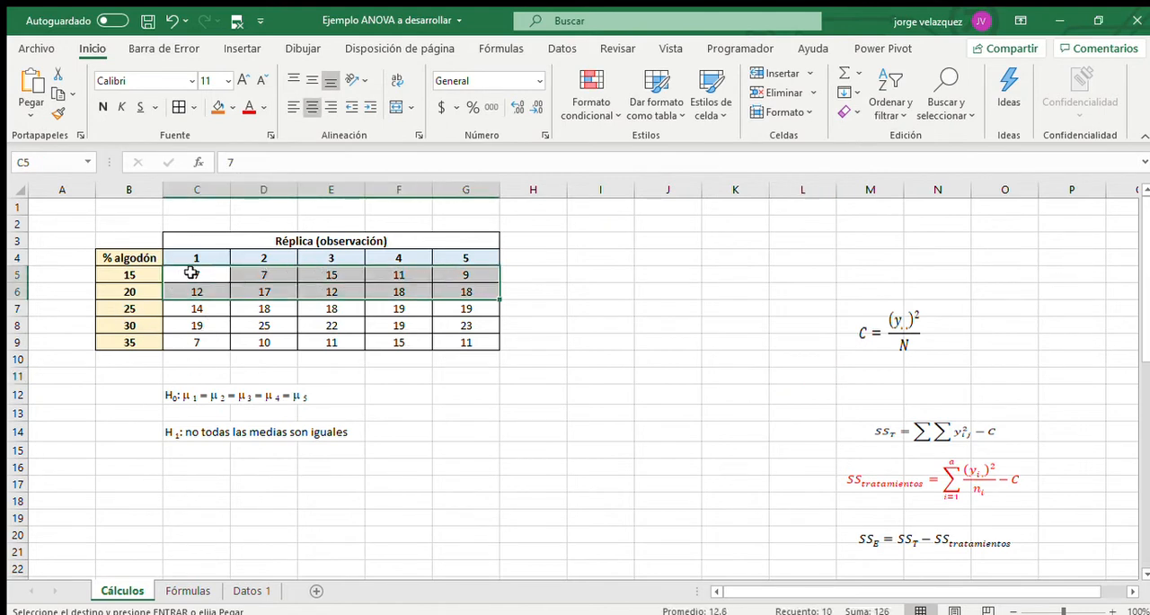
{"action": "left_click", "coordinate": [189, 278]}
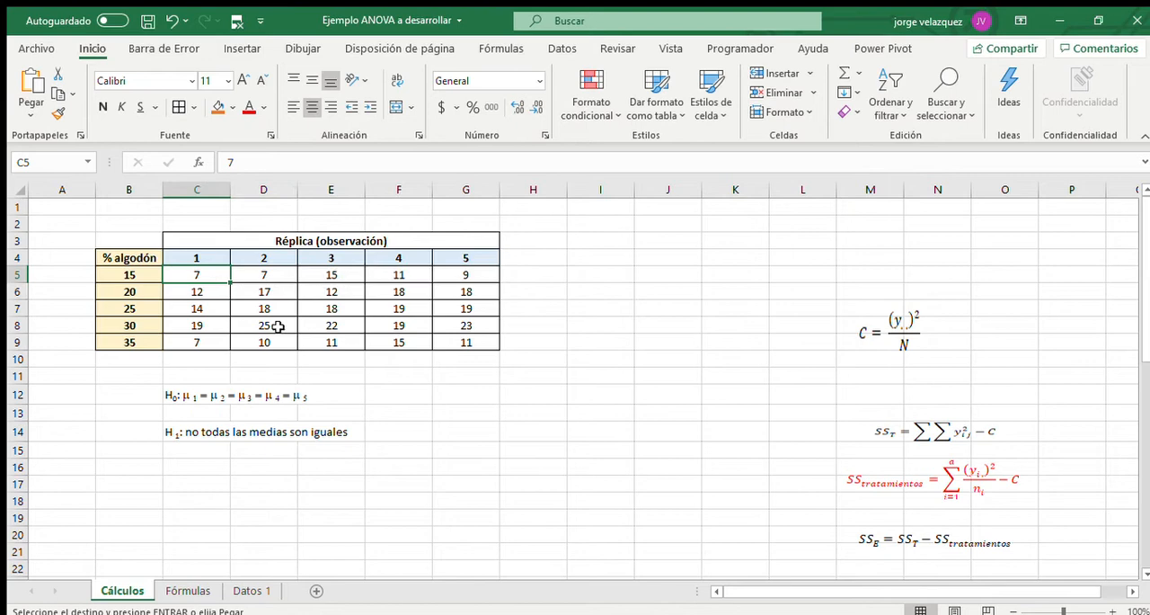
{"action": "left_click", "coordinate": [473, 342]}
{"action": "left_click", "coordinate": [201, 274]}
{"action": "left_click_drag", "start_coordinate": [205, 275], "coordinate": [511, 273]}
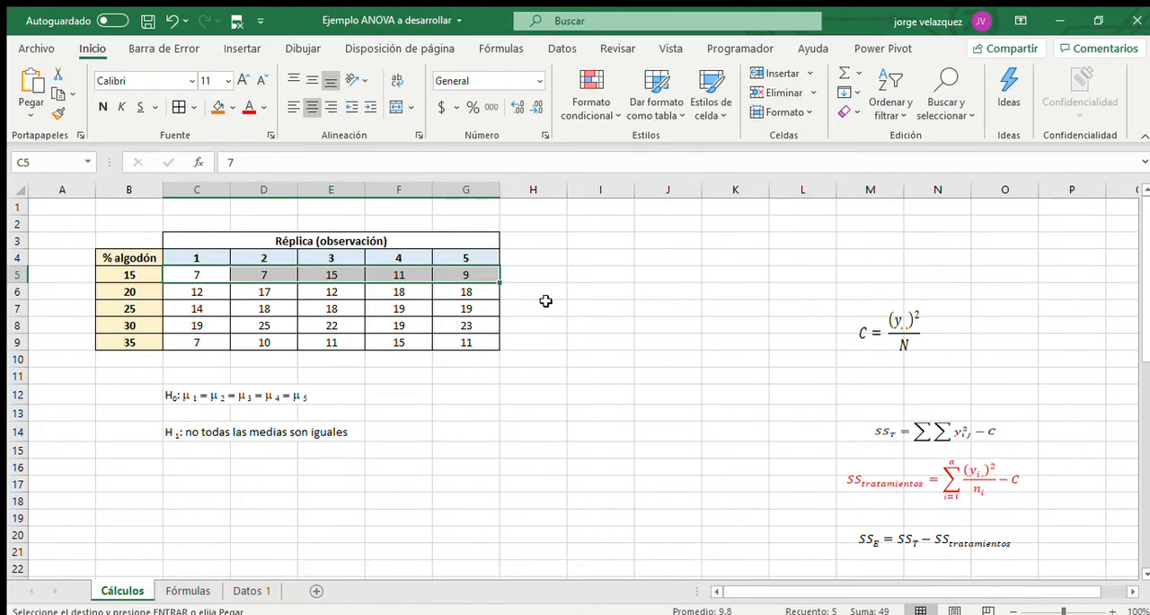
Add the centred heading "y i ." in cell H4, beside the last replicate column.
{"action": "left_click", "coordinate": [539, 259]}
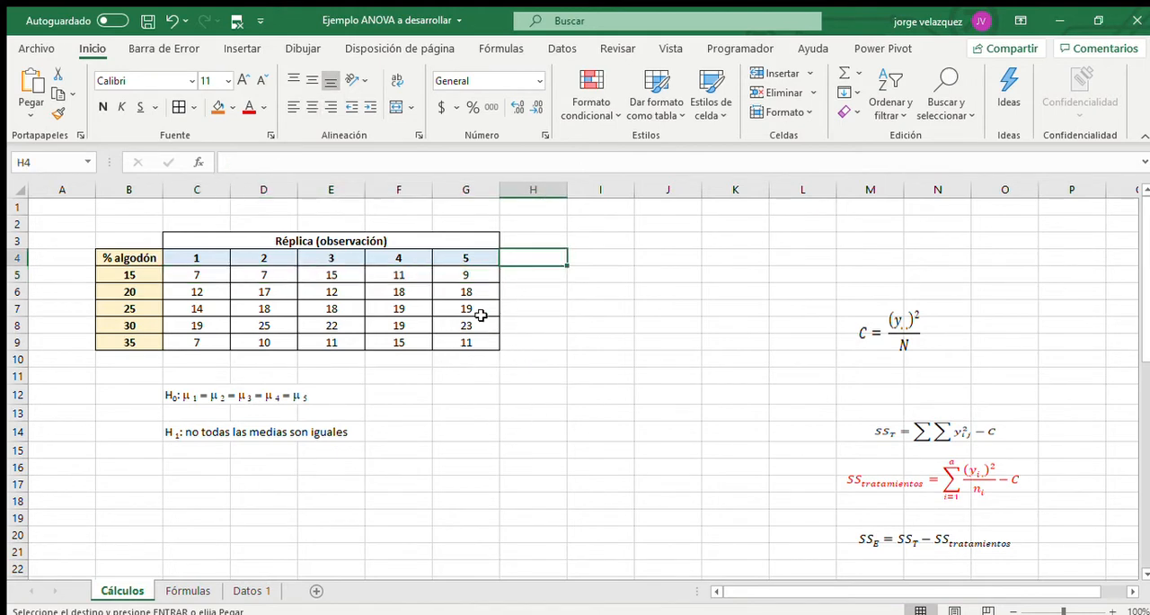
{"action": "type", "text": "y i ."}
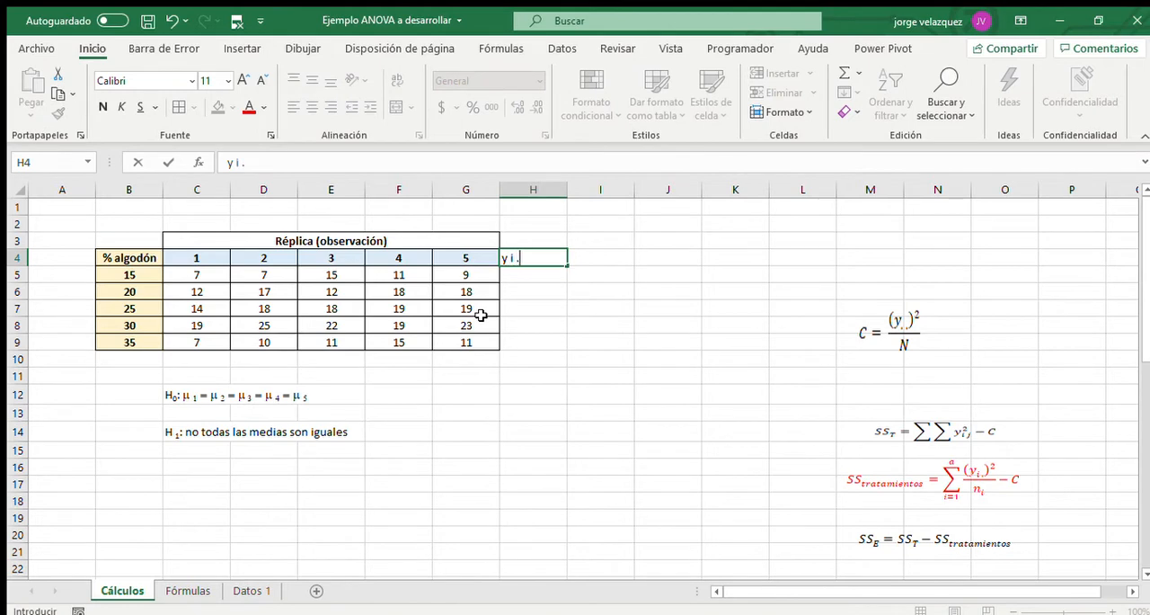
{"action": "left_click", "coordinate": [802, 274]}
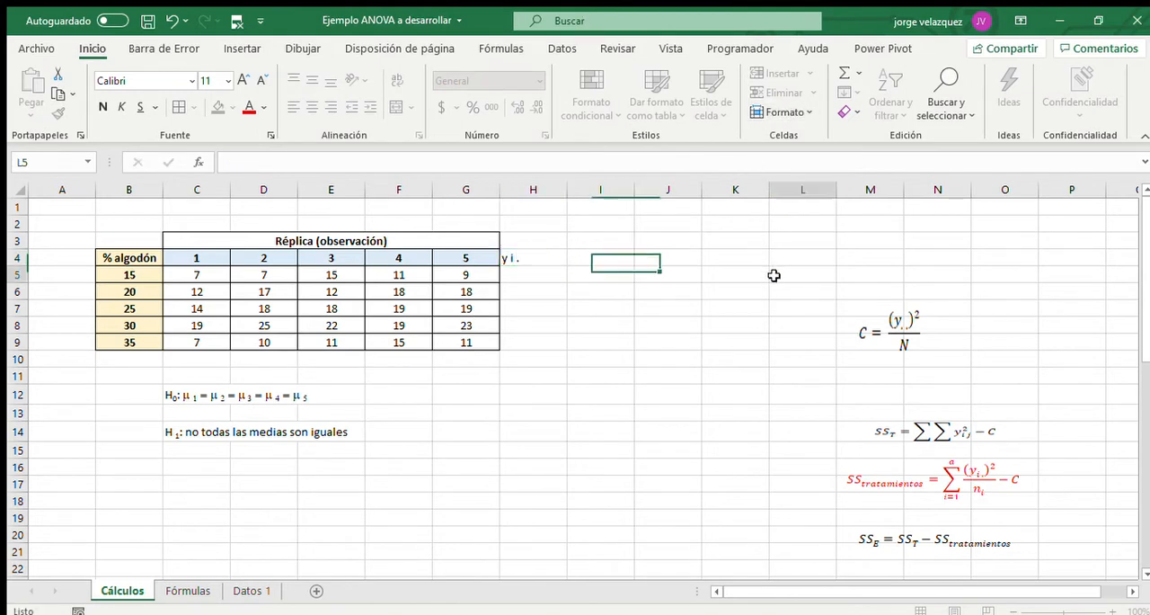
{"action": "scroll", "coordinate": [1028, 516], "scroll_direction": "down", "scroll_amount": 3}
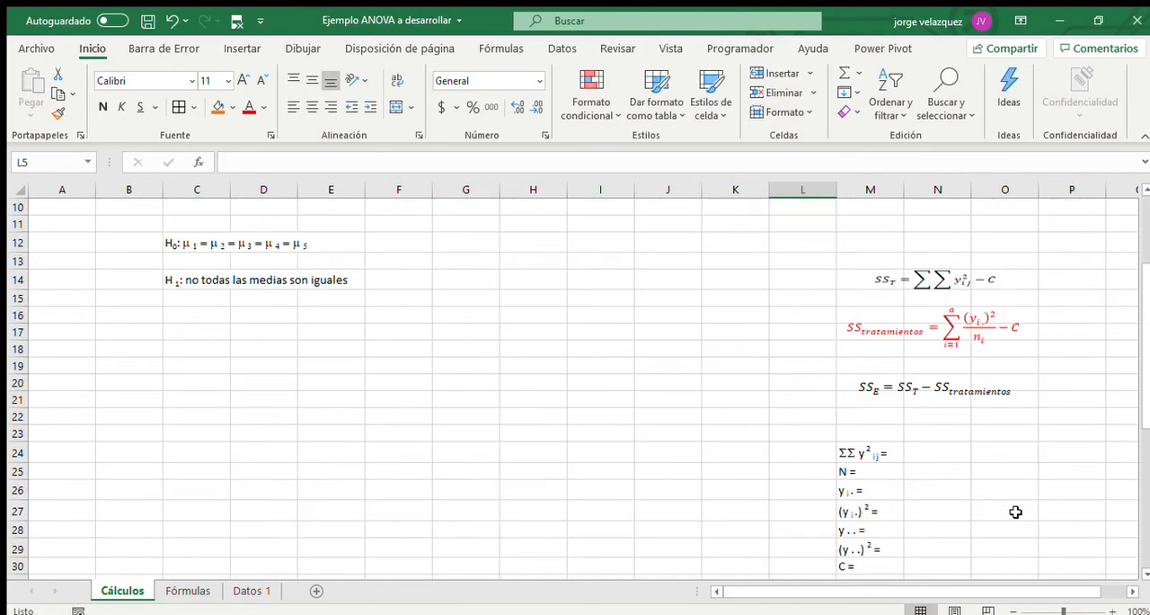
{"action": "scroll", "coordinate": [839, 388], "scroll_direction": "up", "scroll_amount": 3}
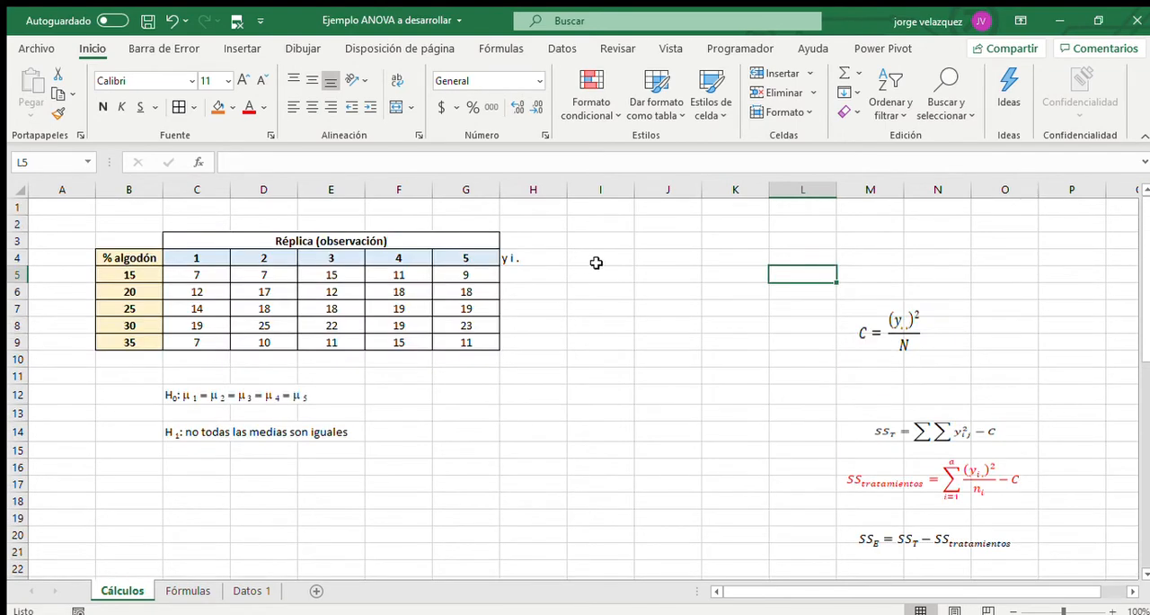
{"action": "left_click", "coordinate": [535, 260]}
{"action": "left_click", "coordinate": [312, 107]}
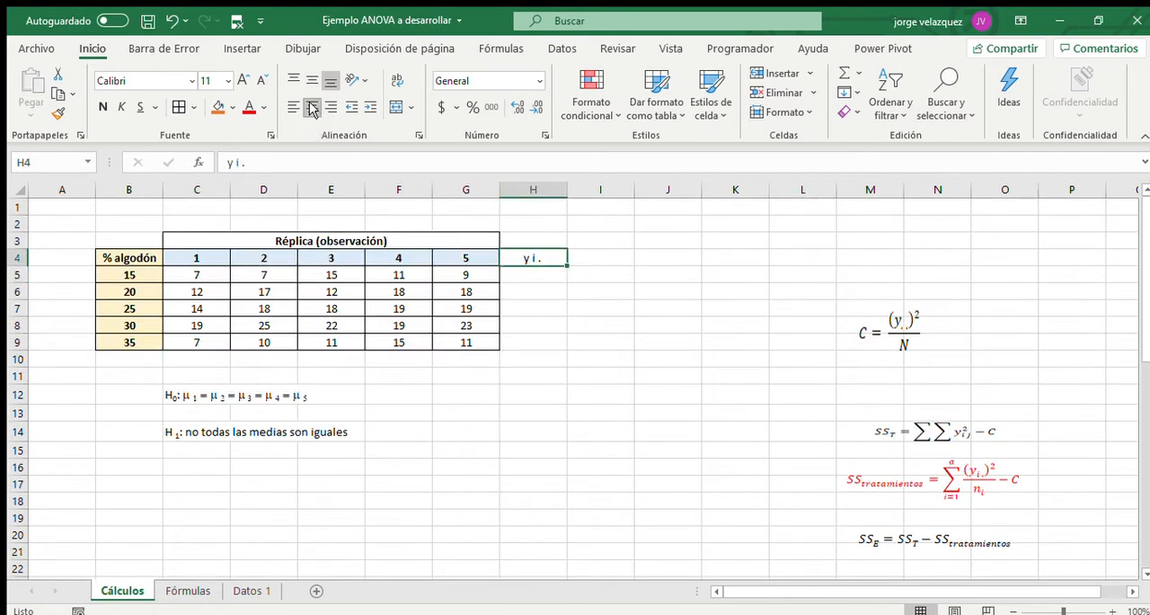
Fill the "y i ." heading into I4 and append a superscript 2 to it.
{"action": "left_click_drag", "start_coordinate": [569, 261], "coordinate": [616, 258]}
{"action": "double_click", "coordinate": [618, 260]}
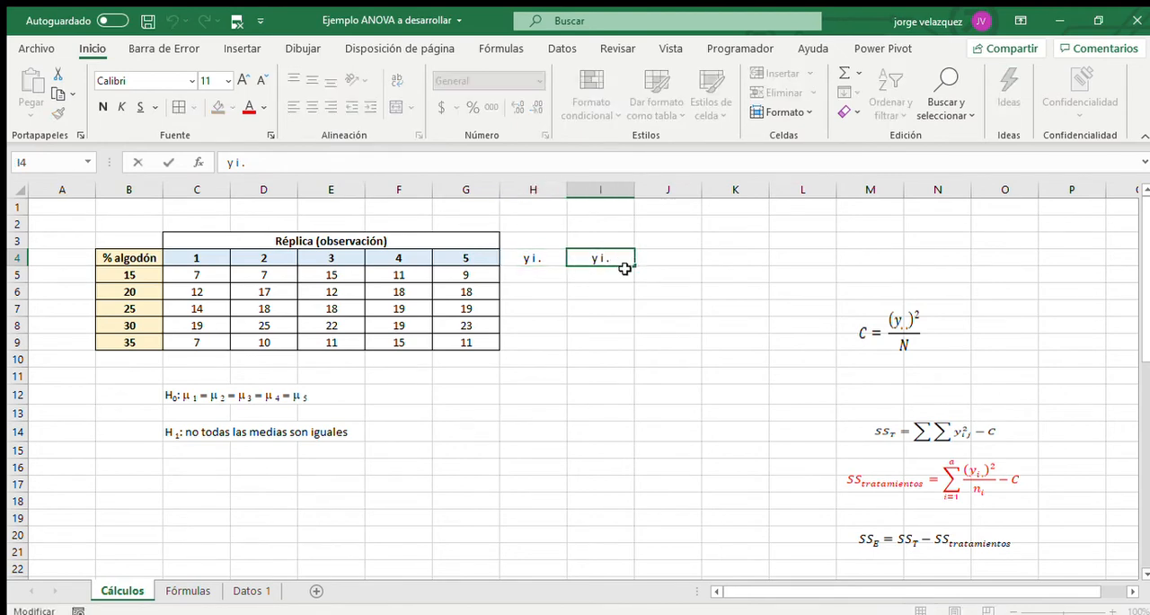
{"action": "type", "text": "2"}
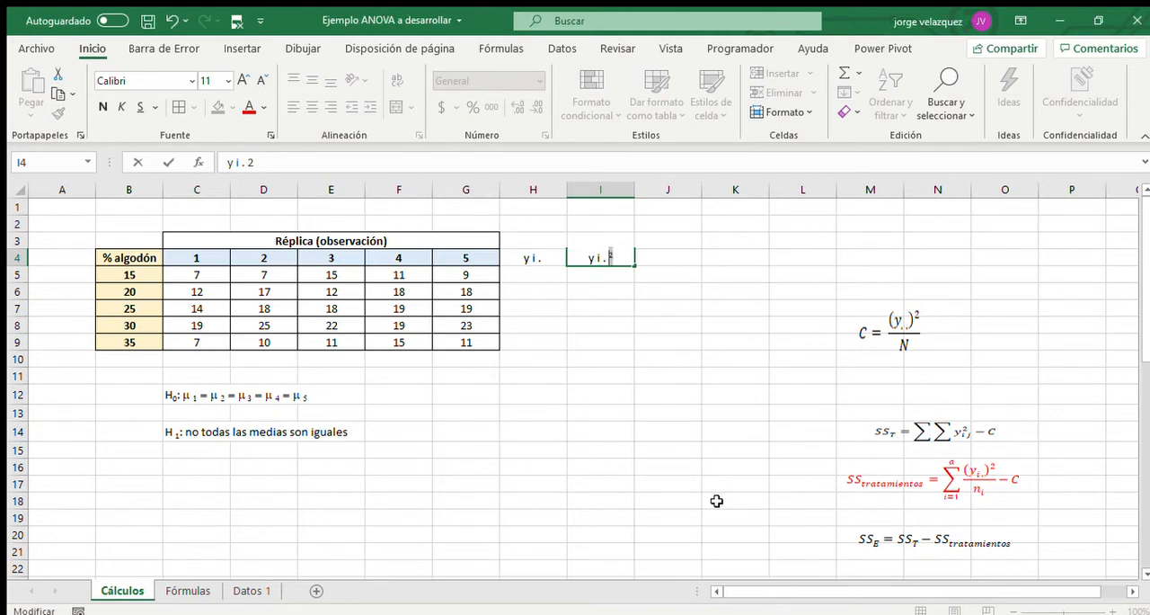
{"action": "left_click", "coordinate": [595, 288]}
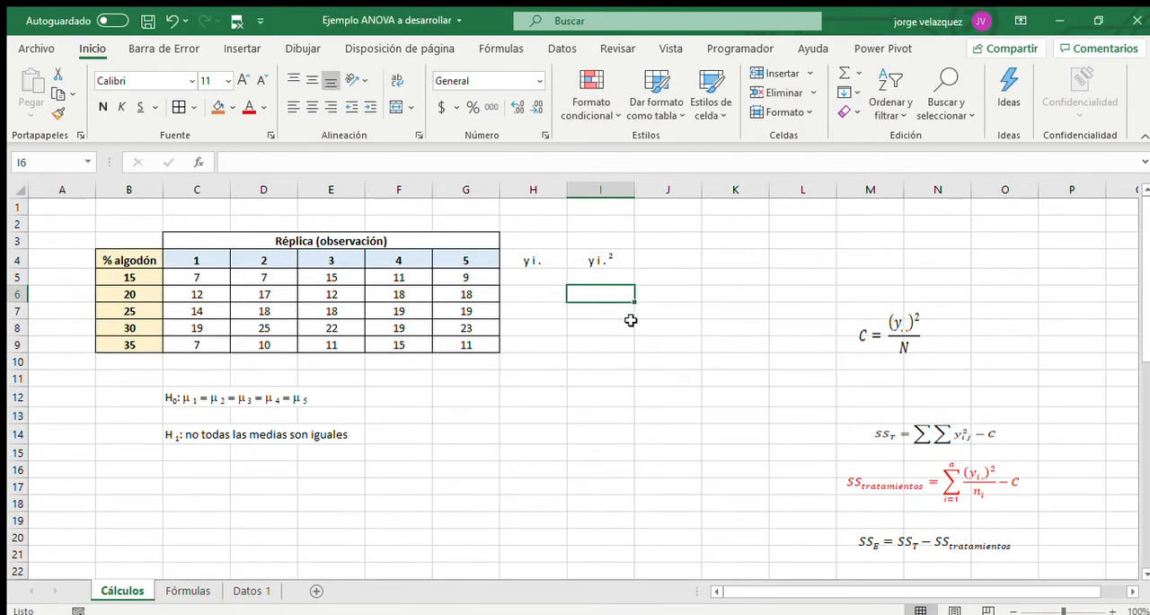
Apply all borders to the two new columns, H4:I9.
{"action": "left_click_drag", "start_coordinate": [529, 255], "coordinate": [595, 343]}
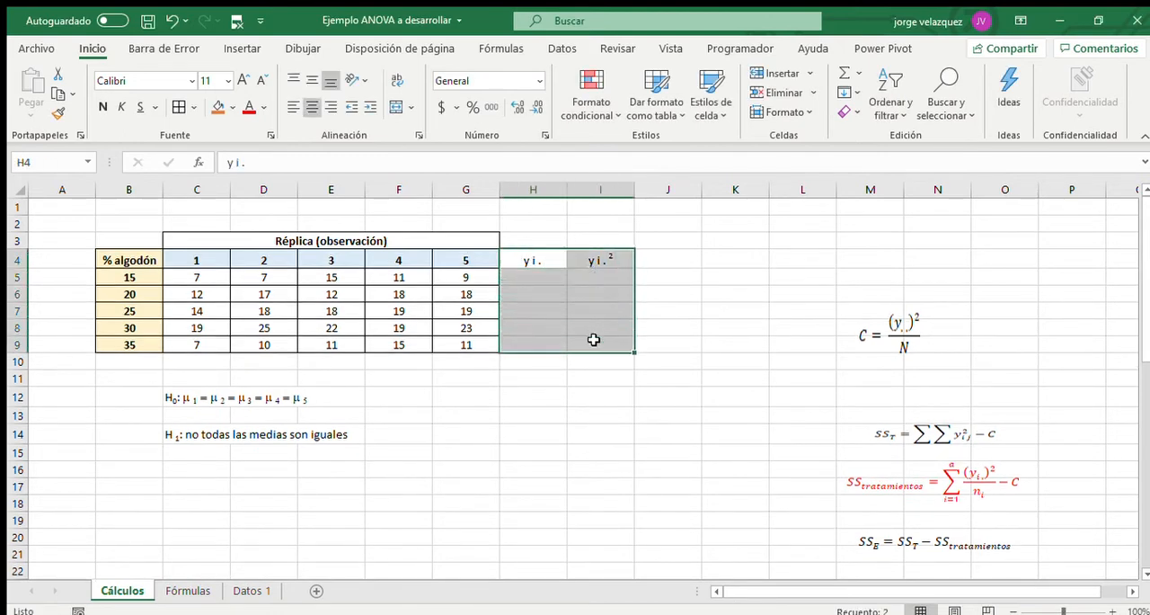
{"action": "left_click", "coordinate": [179, 107]}
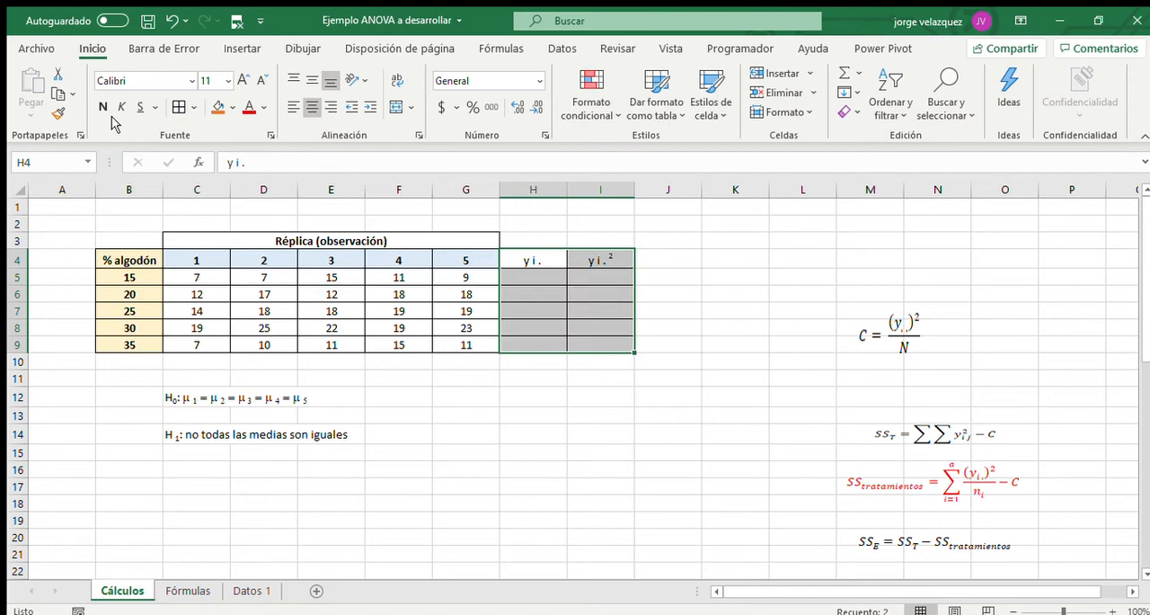
{"action": "left_click", "coordinate": [541, 275]}
Sum the five replicates of the 15 % cotton level in H5 with =SUMA(C5:G5).
{"action": "left_click_drag", "start_coordinate": [130, 277], "coordinate": [131, 345]}
{"action": "left_click_drag", "start_coordinate": [202, 274], "coordinate": [460, 279]}
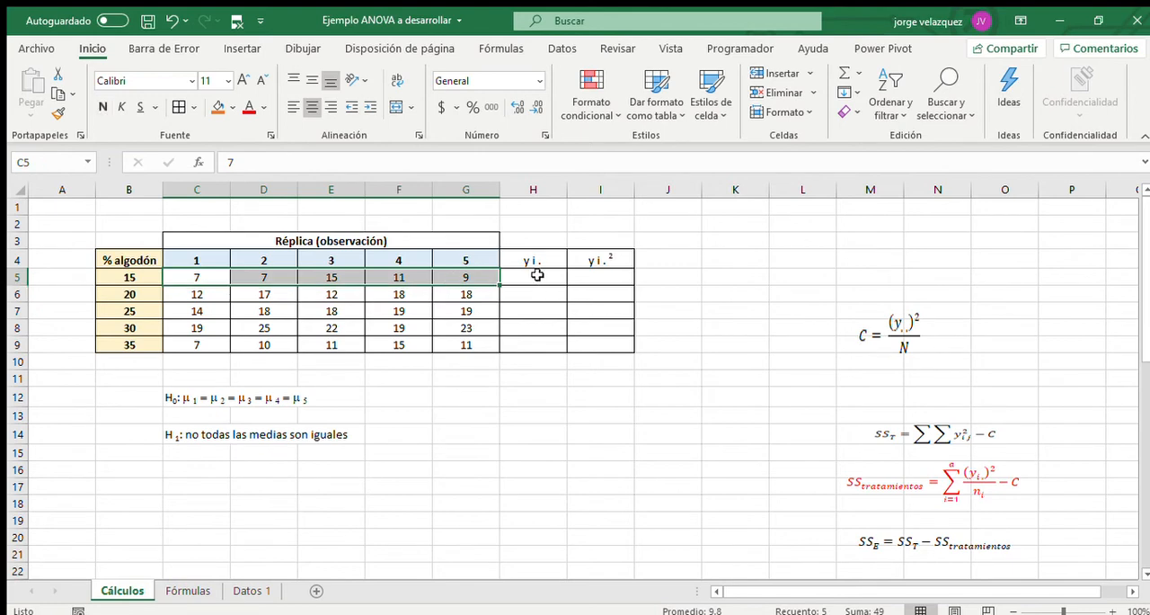
{"action": "left_click", "coordinate": [538, 275]}
{"action": "left_click", "coordinate": [844, 79]}
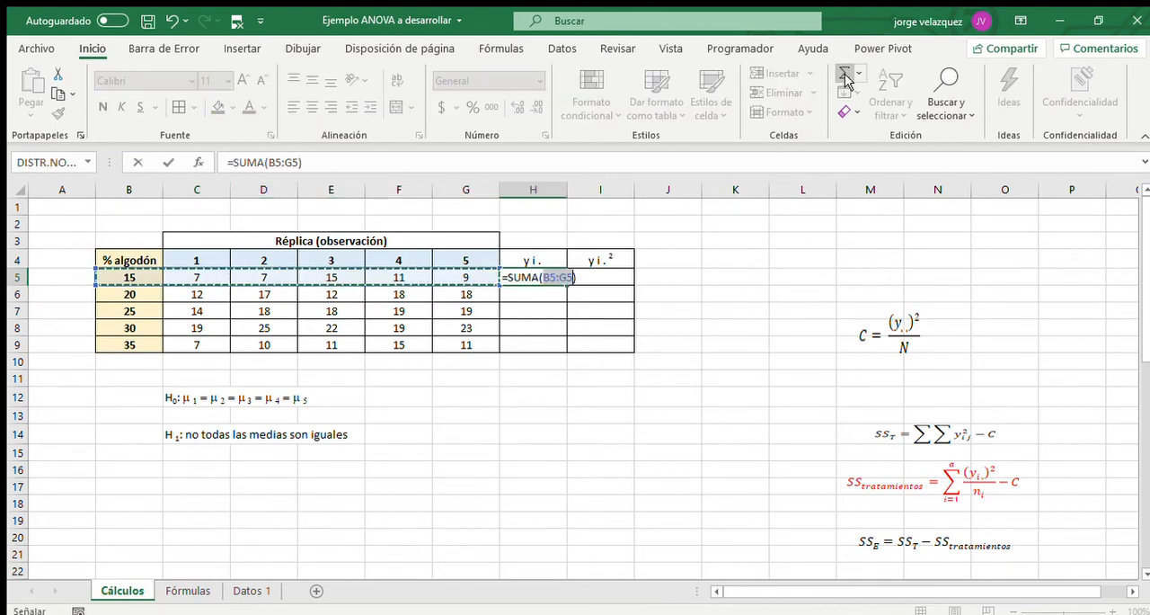
{"action": "left_click_drag", "start_coordinate": [209, 279], "coordinate": [456, 275]}
{"action": "key", "text": "Return"}
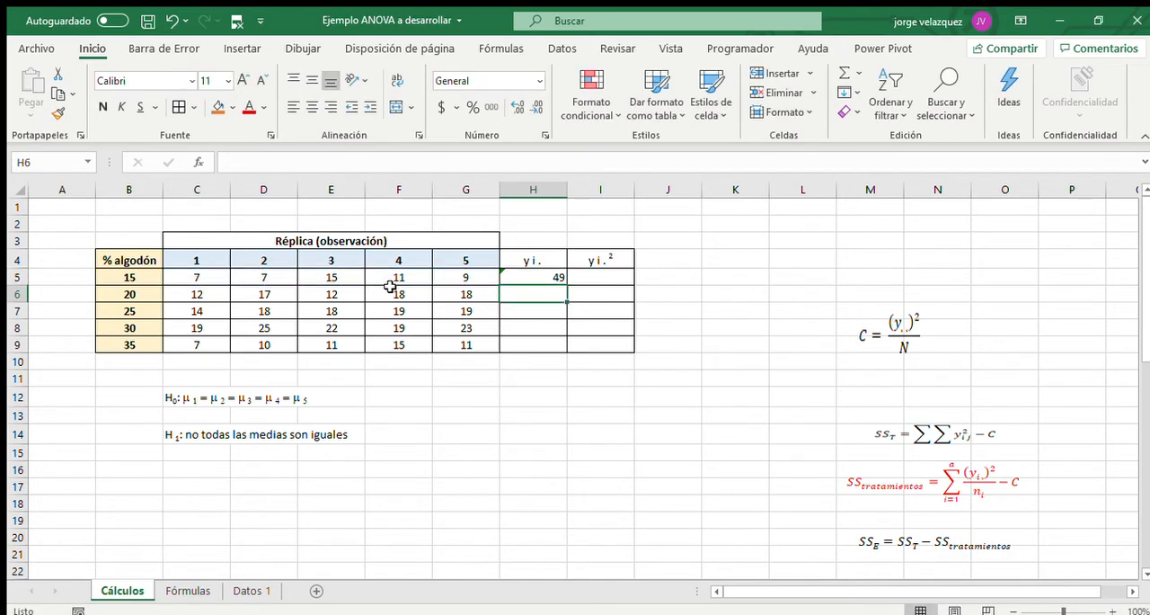
Fill the row-sum formula from H5 down to H9 and centre the values in that column.
{"action": "left_click", "coordinate": [545, 272]}
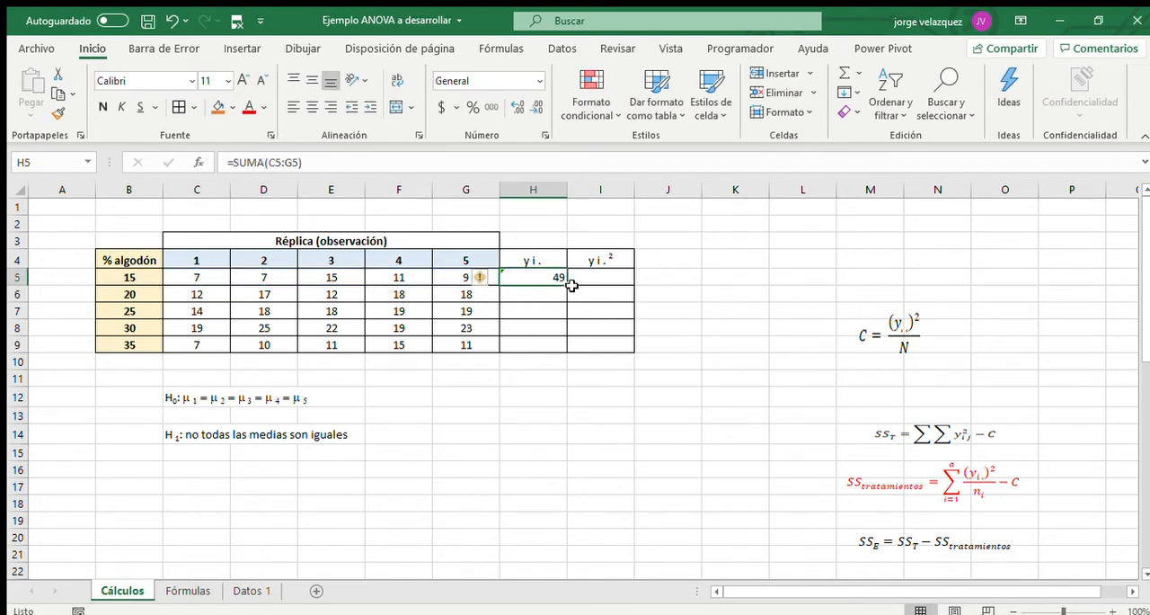
{"action": "left_click_drag", "start_coordinate": [567, 286], "coordinate": [564, 351]}
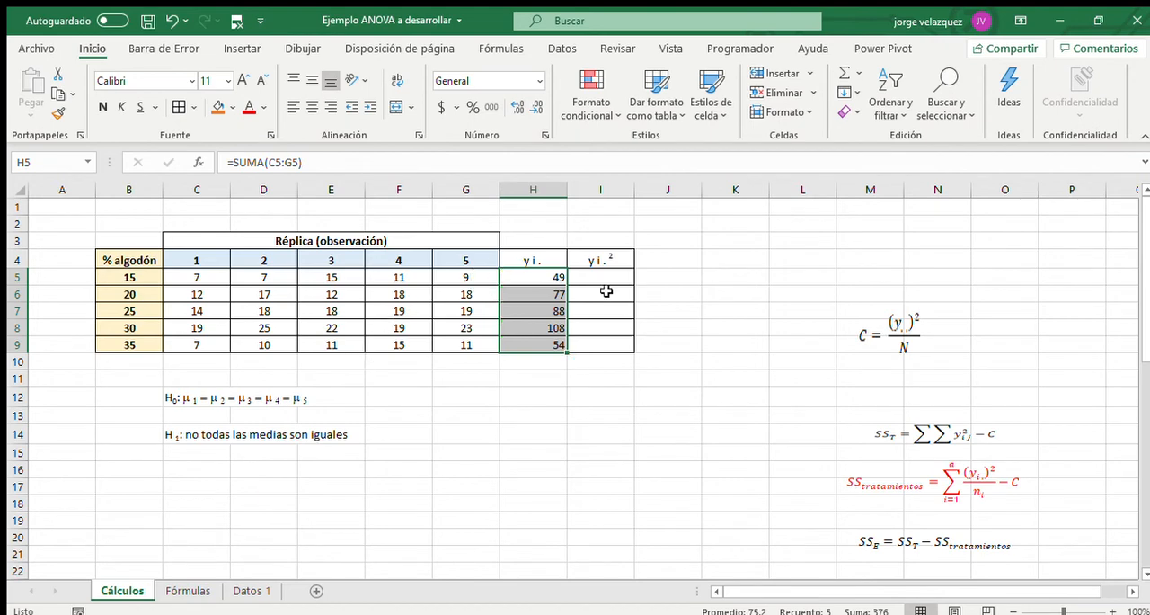
{"action": "left_click_drag", "start_coordinate": [539, 273], "coordinate": [526, 342]}
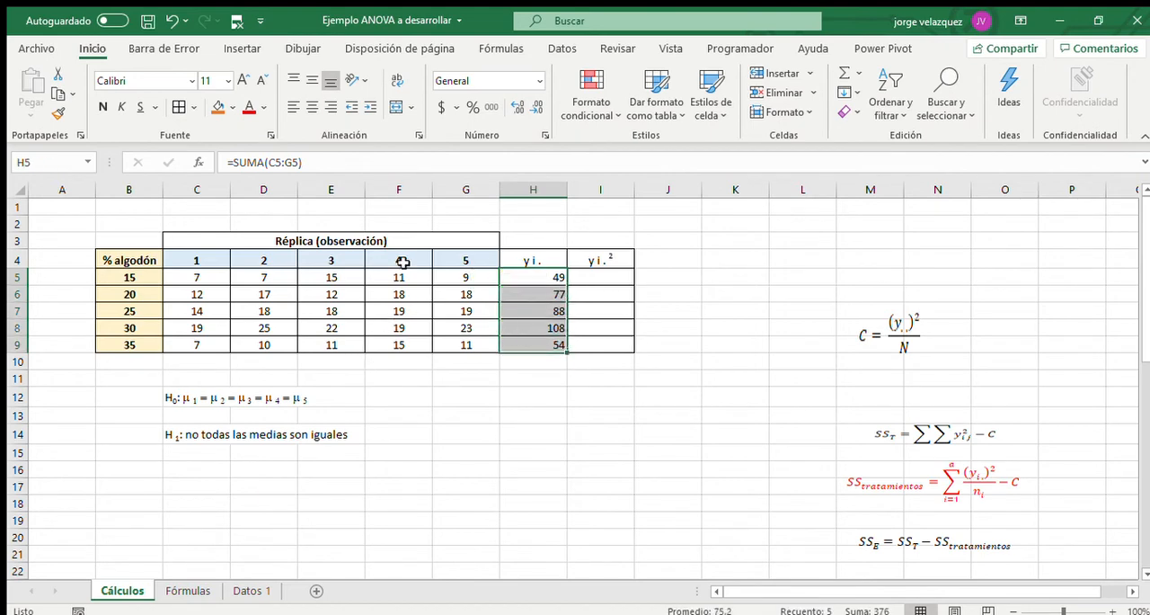
{"action": "left_click", "coordinate": [313, 108]}
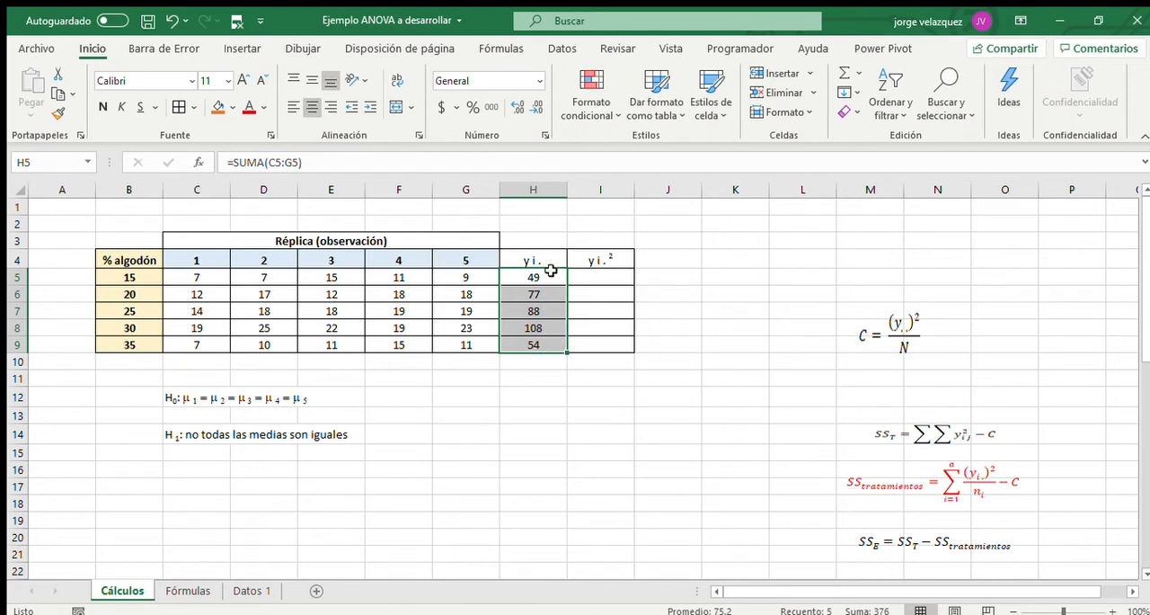
{"action": "left_click", "coordinate": [596, 282]}
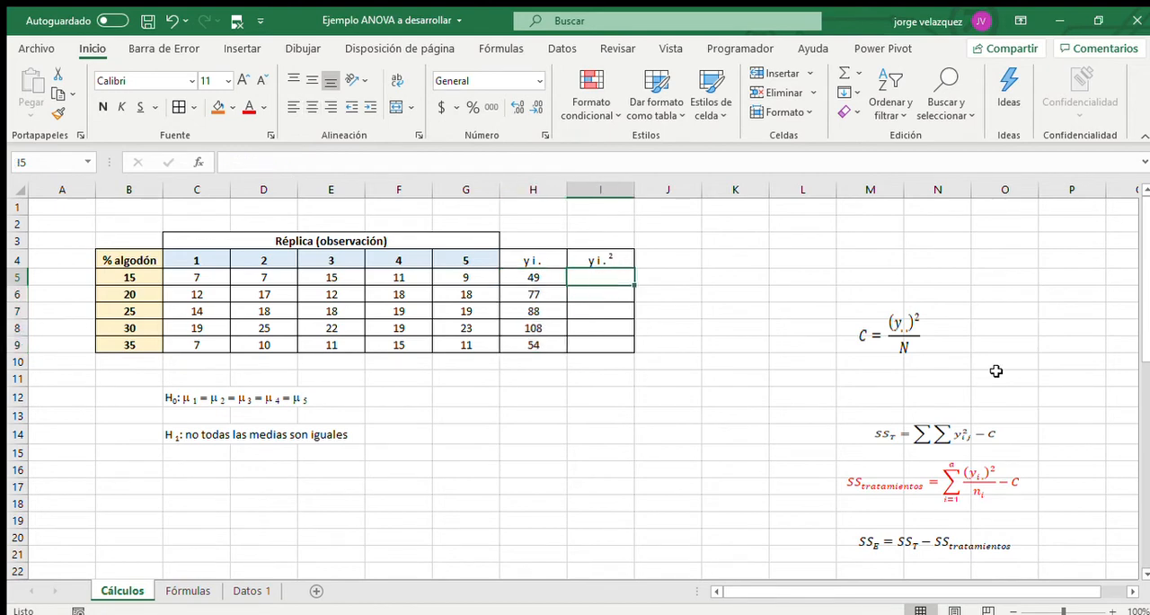
Square the 15 % treatment sum in I5 with =H5^2 and fill the formula down to I9.
{"action": "type", "text": "="}
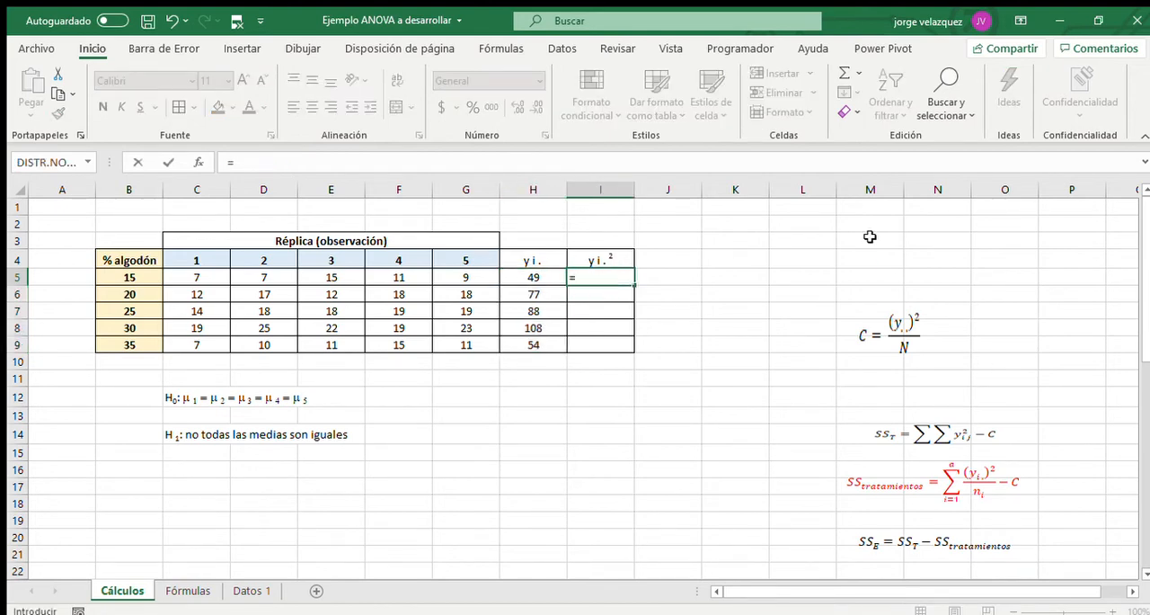
{"action": "left_click", "coordinate": [523, 276]}
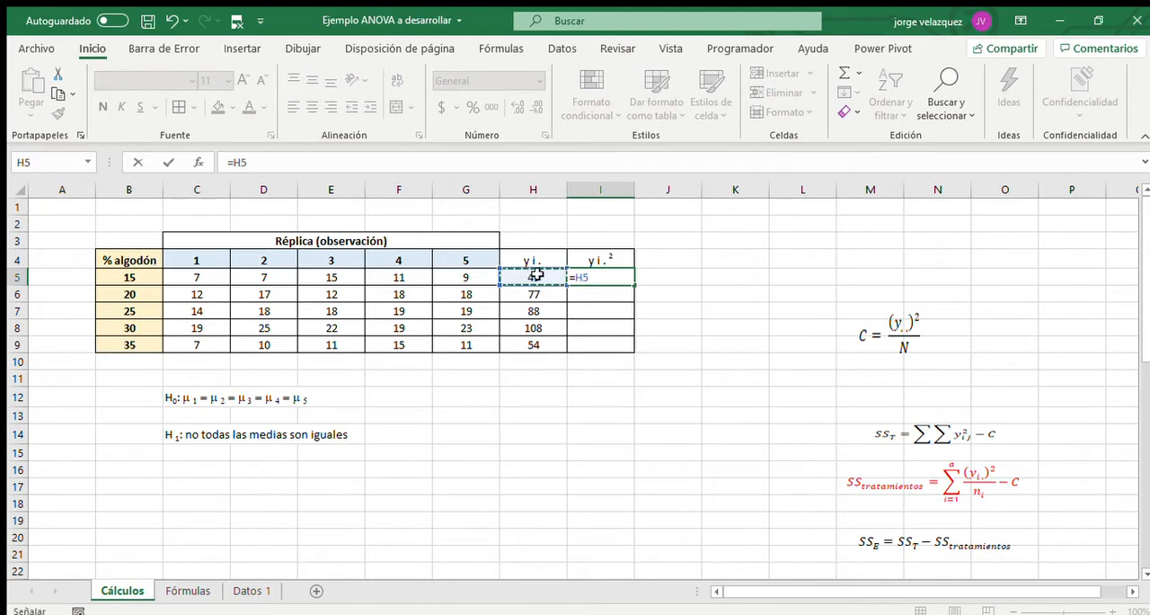
{"action": "type", "text": "^2"}
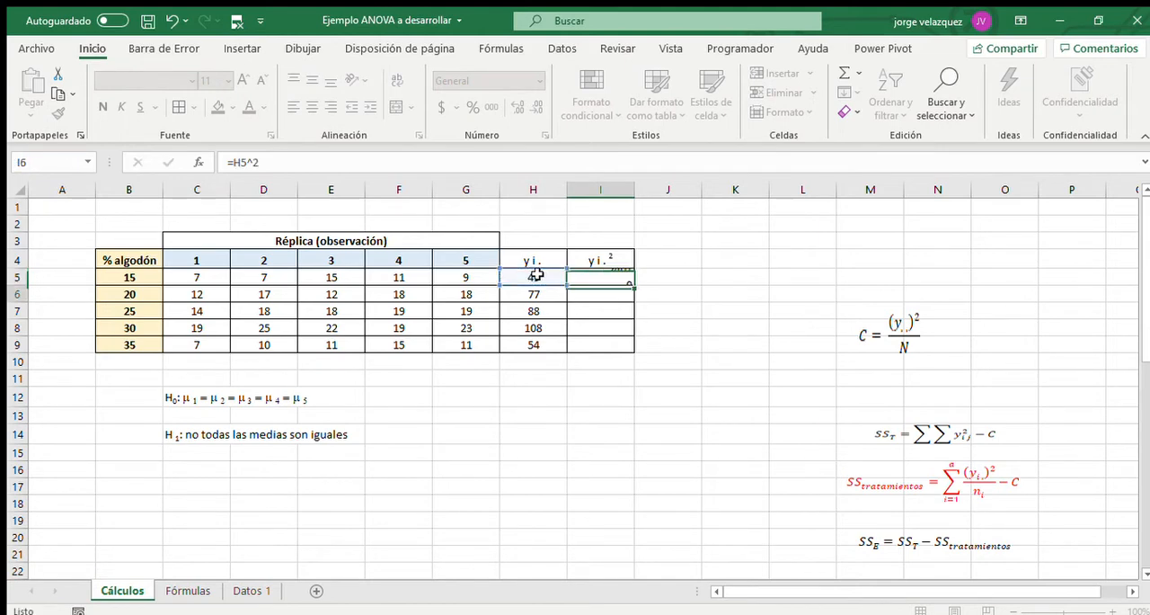
{"action": "key", "text": "Return"}
{"action": "left_click", "coordinate": [623, 275]}
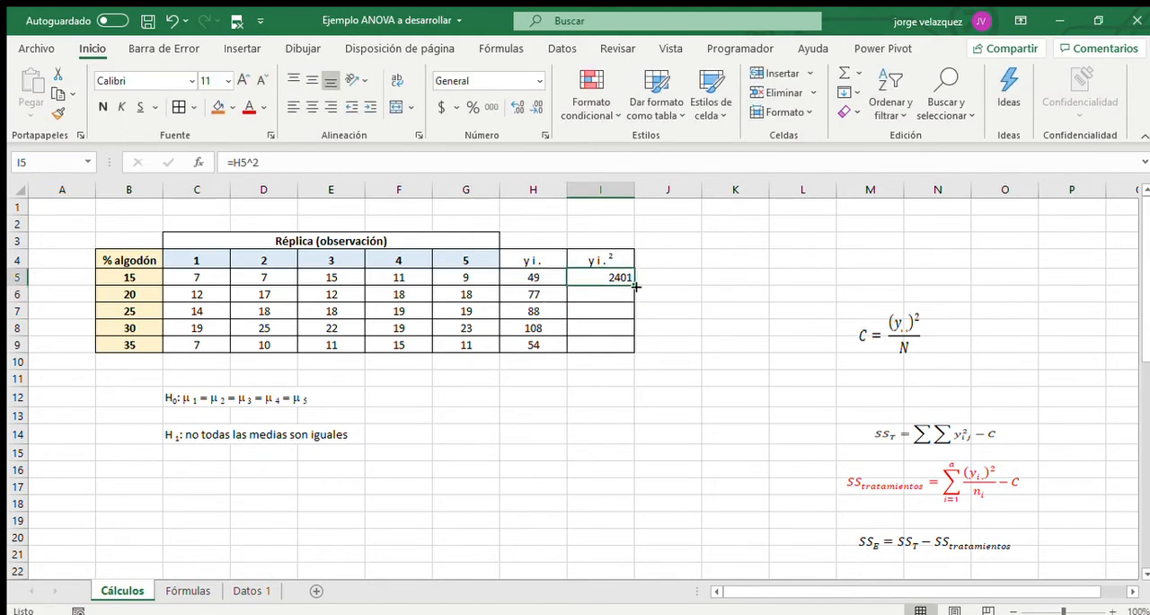
{"action": "left_click_drag", "start_coordinate": [634, 286], "coordinate": [631, 349]}
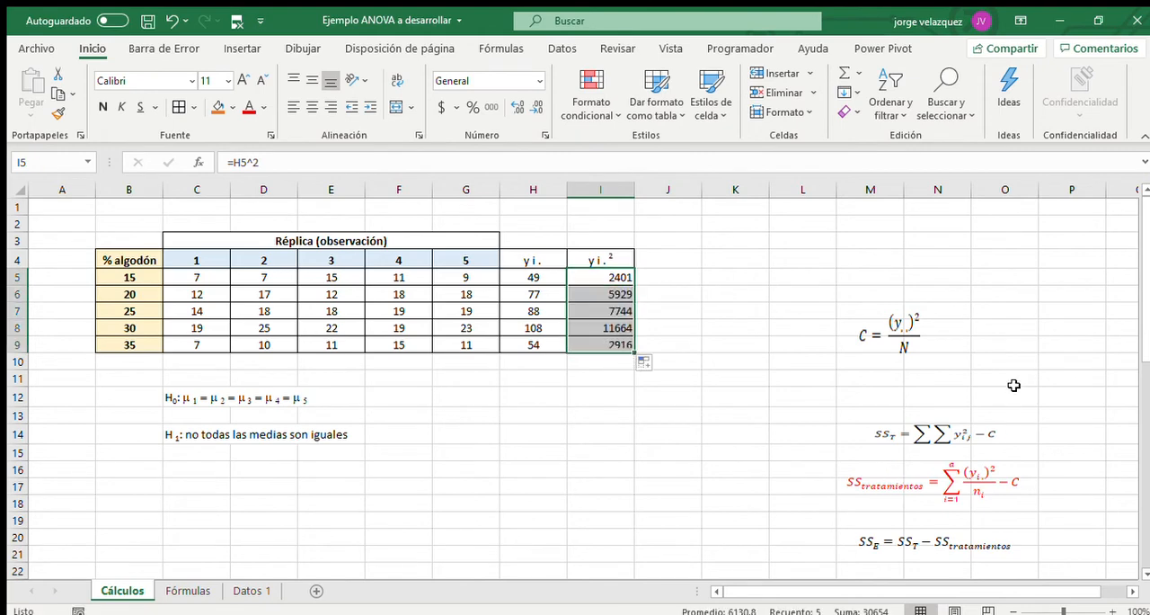
Label H10 as S (y i . ) 2, with the i as subscript and the 2 as superscript.
{"action": "left_click", "coordinate": [550, 367]}
{"action": "type", "text": "S (y i . ) 2"}
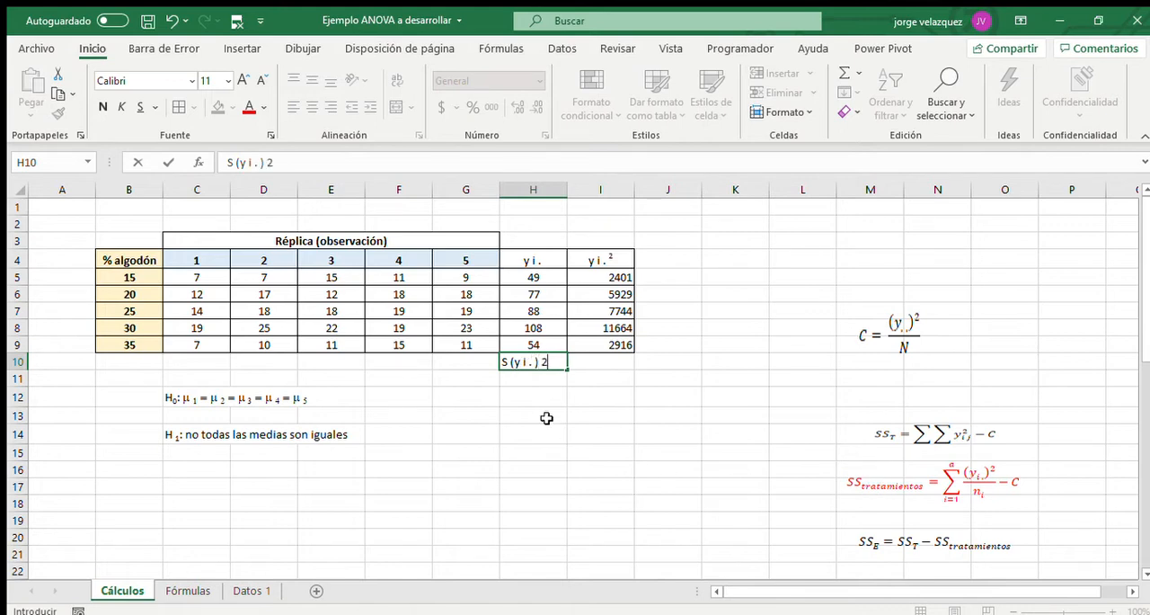
{"action": "left_click", "coordinate": [543, 362]}
{"action": "left_click", "coordinate": [735, 596]}
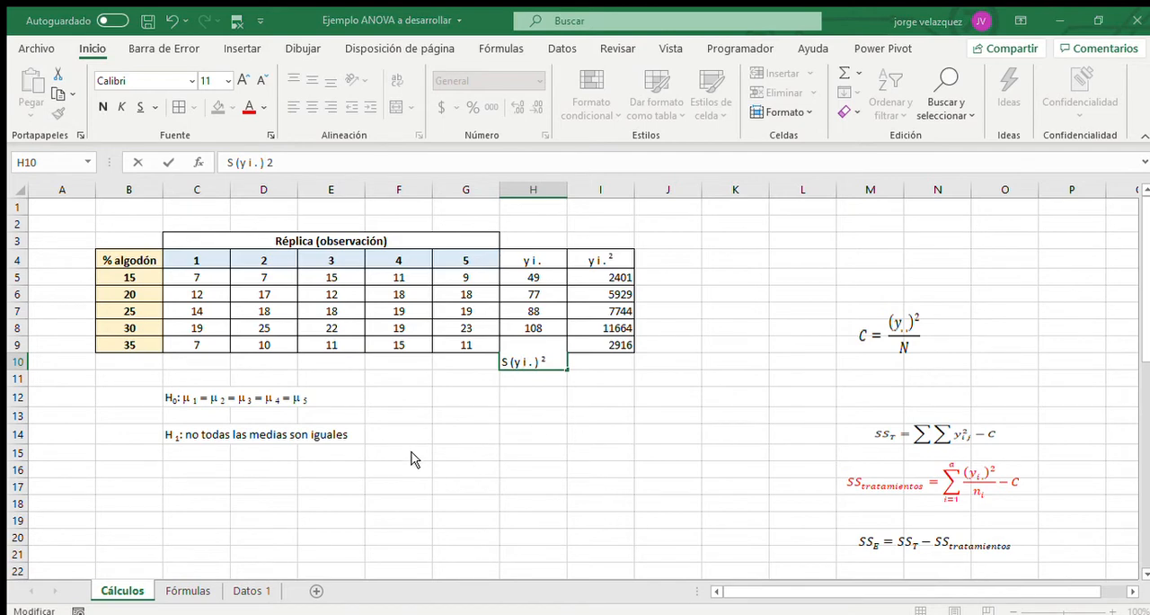
{"action": "left_click", "coordinate": [629, 441]}
Total the squared treatment sums in I10 with =SUMA(I5:I9).
{"action": "left_click", "coordinate": [597, 361]}
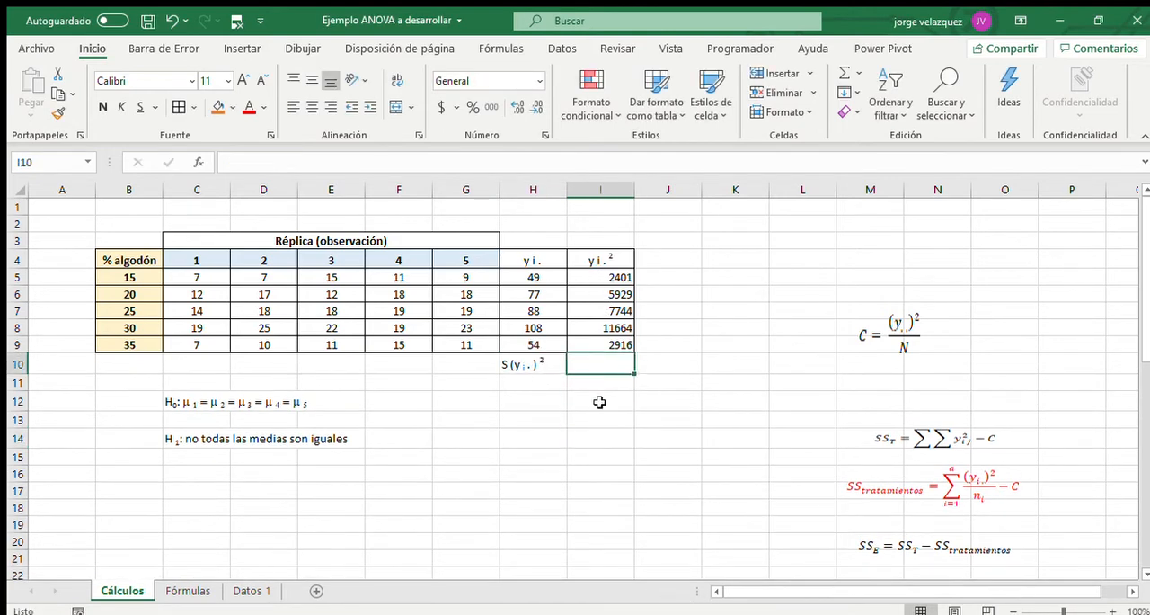
{"action": "left_click", "coordinate": [846, 75]}
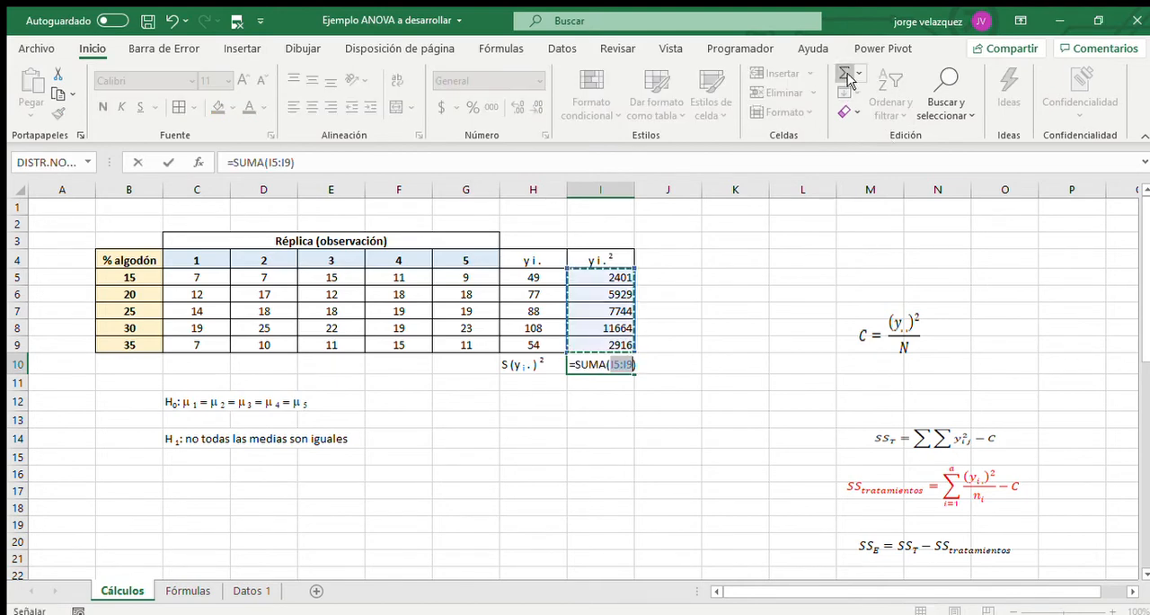
{"action": "key", "text": "Return"}
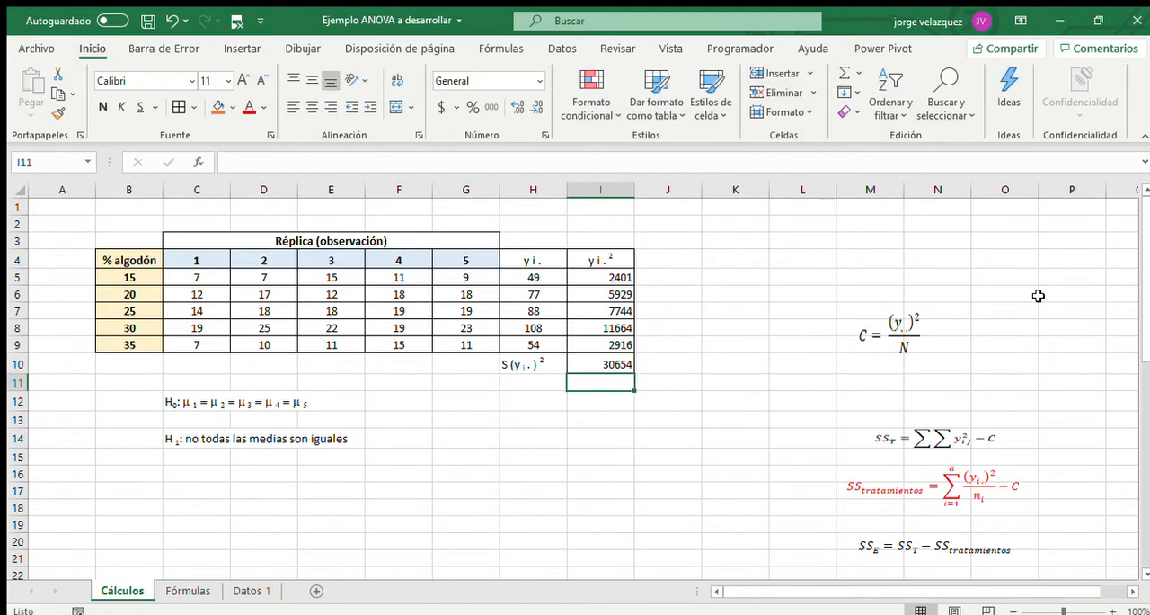
Put a summation sign before the (y i .) 2 = label in M27 by adding an S in the Symbol font.
{"action": "scroll", "coordinate": [1011, 334], "scroll_direction": "down", "scroll_amount": 2}
{"action": "scroll", "coordinate": [895, 530], "scroll_direction": "down", "scroll_amount": 1}
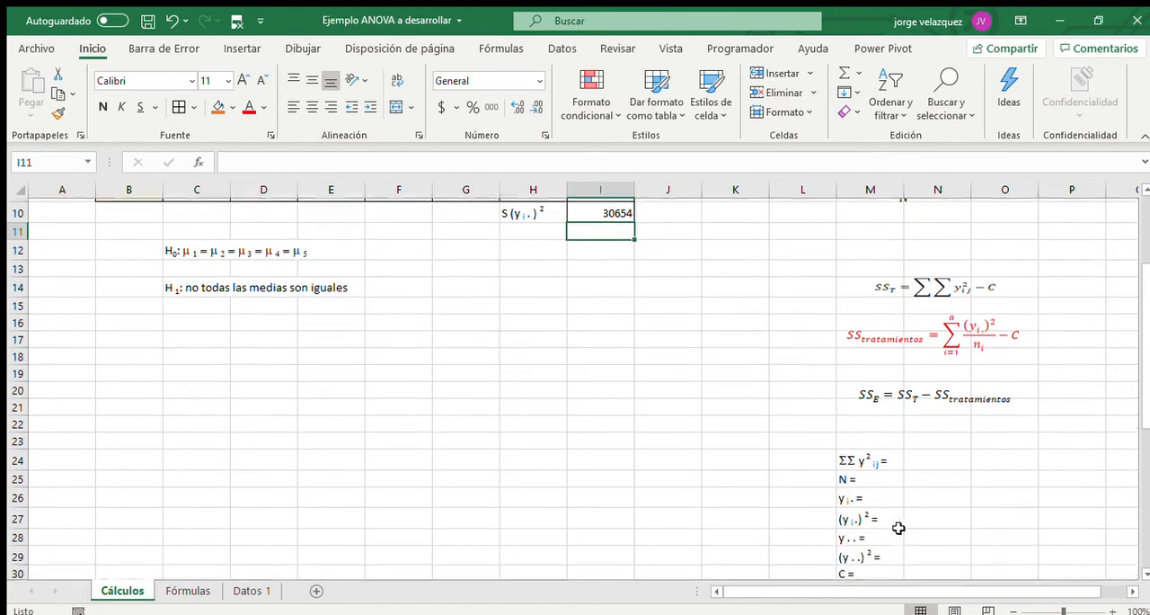
{"action": "scroll", "coordinate": [942, 523], "scroll_direction": "down", "scroll_amount": 1}
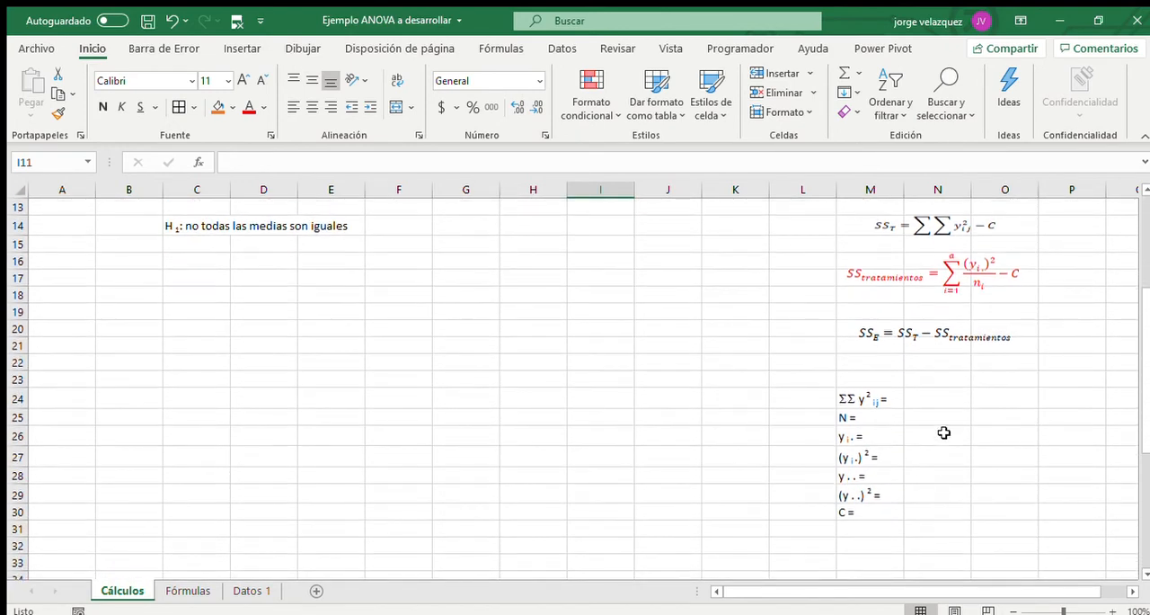
{"action": "left_click", "coordinate": [870, 454]}
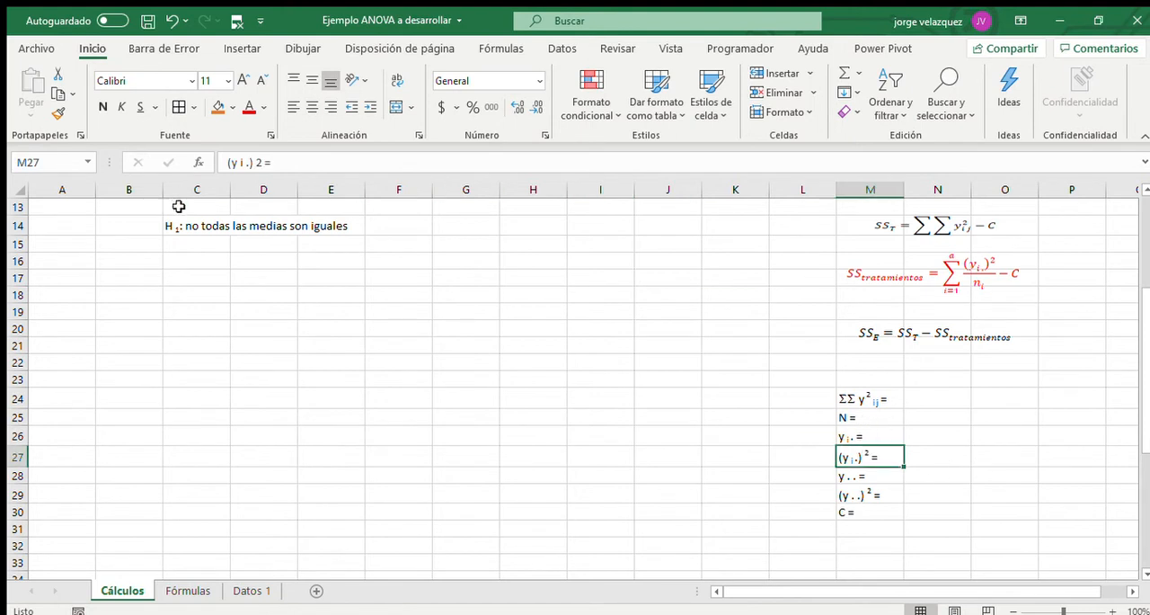
{"action": "left_click", "coordinate": [227, 163]}
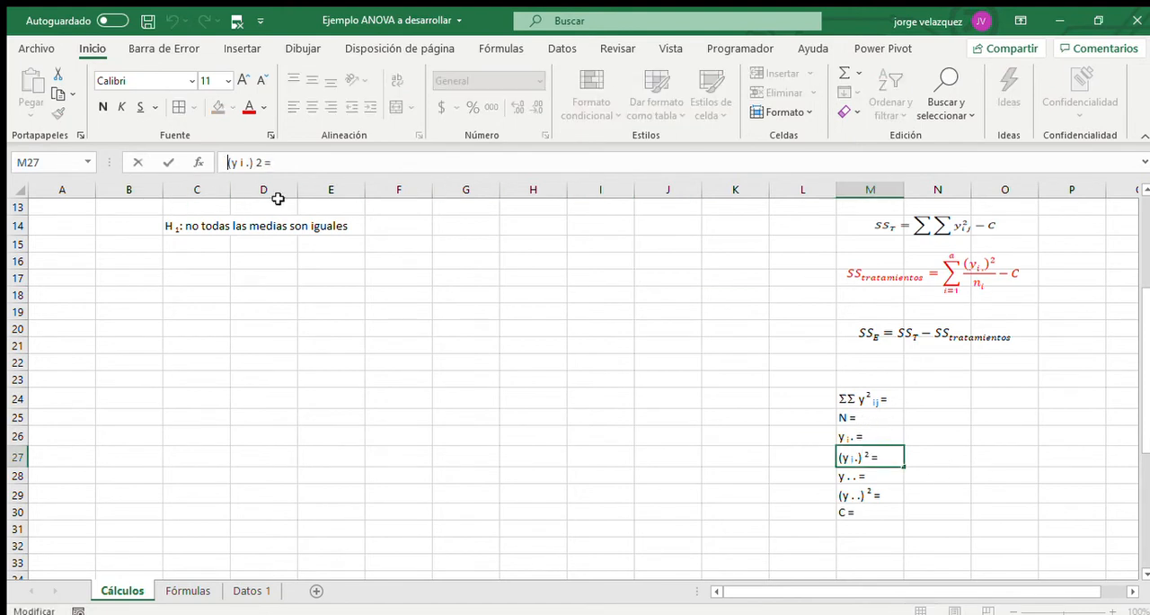
{"action": "type", "text": "S"}
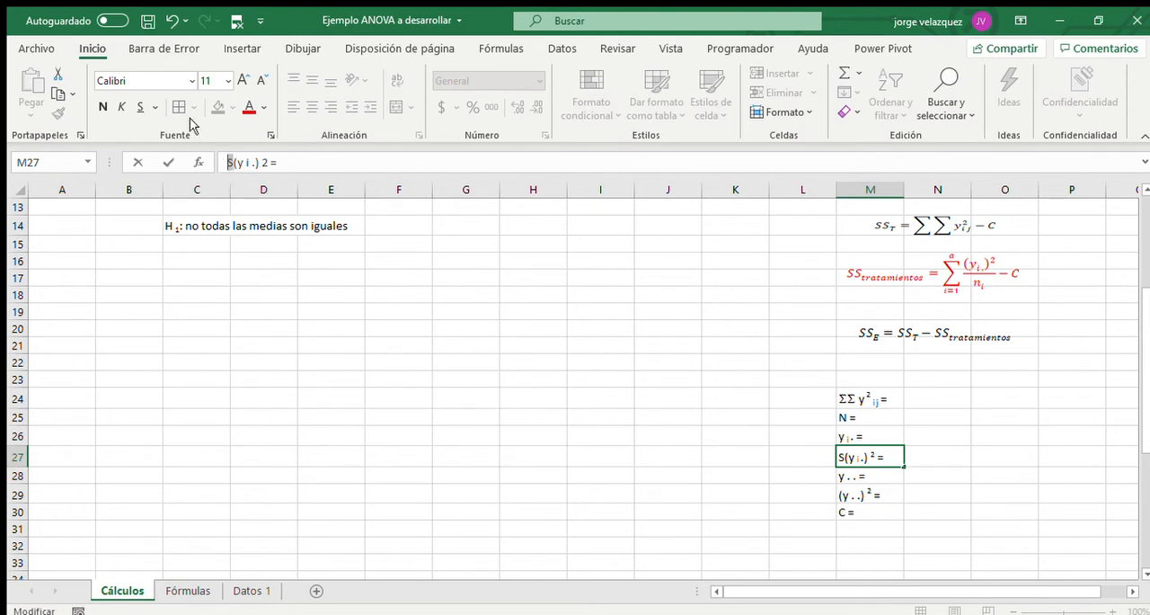
{"action": "left_click", "coordinate": [166, 82]}
{"action": "type", "text": "S"}
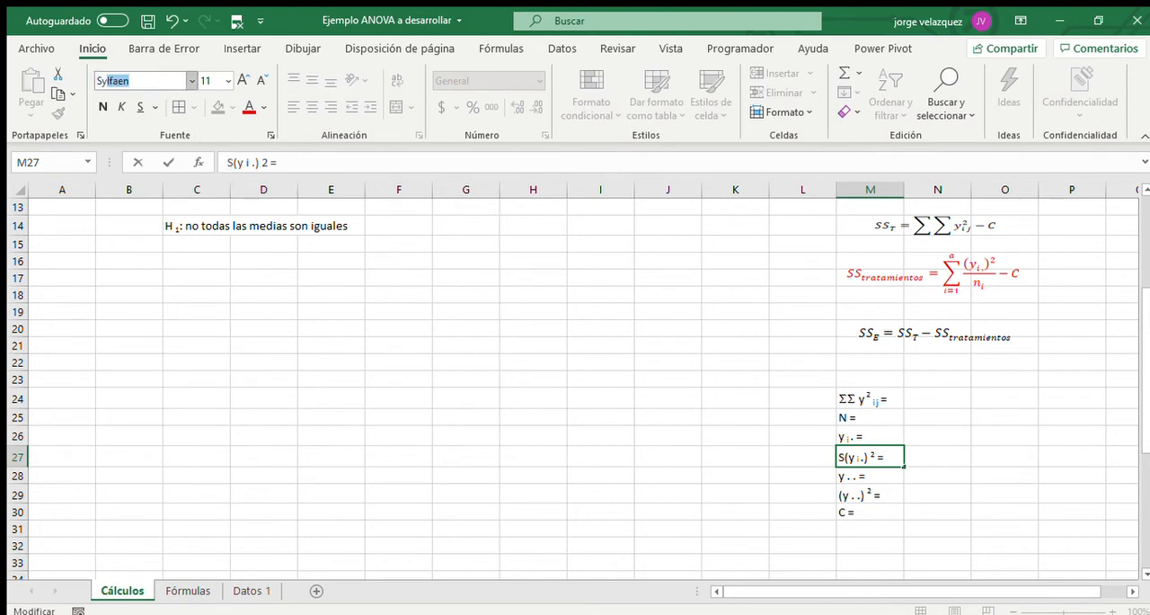
{"action": "type", "text": "ymbol"}
{"action": "key", "text": "Return"}
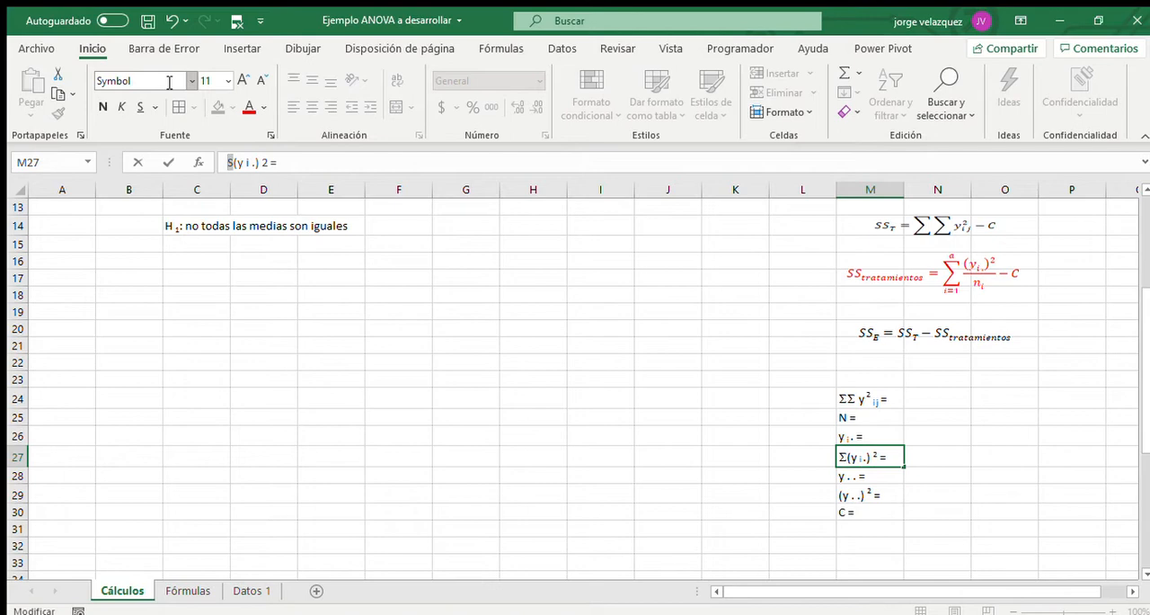
{"action": "key", "text": "Return"}
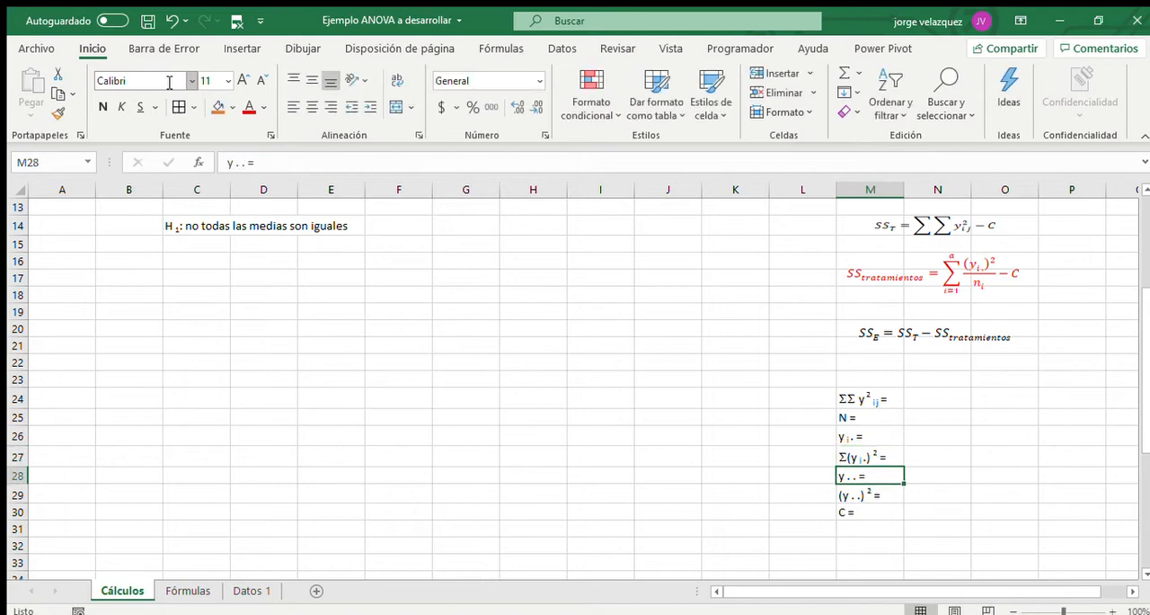
Link N27 to the total of the squared treatment sums in I10.
{"action": "left_click", "coordinate": [931, 455]}
{"action": "scroll", "coordinate": [989, 526], "scroll_direction": "up", "scroll_amount": 2}
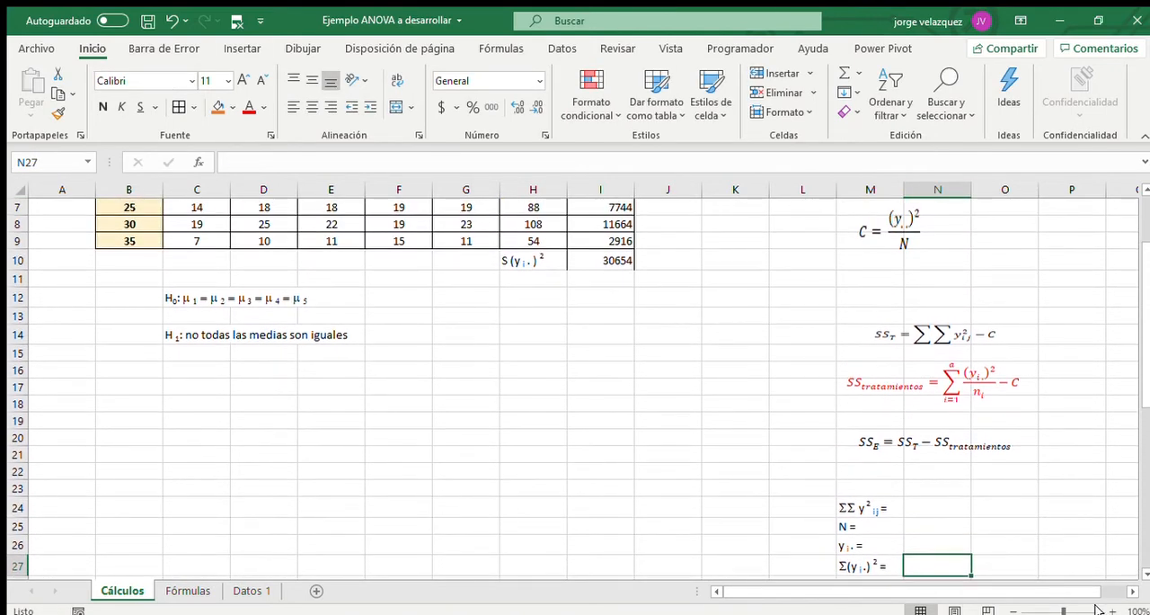
{"action": "type", "text": "="}
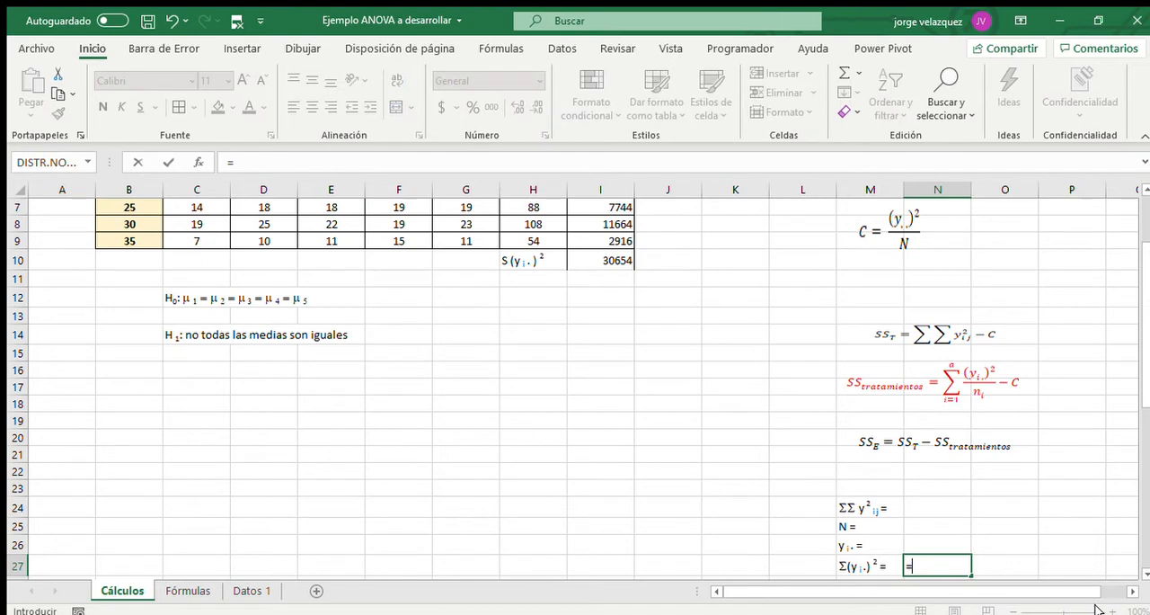
{"action": "left_click", "coordinate": [602, 256]}
{"action": "key", "text": "Return"}
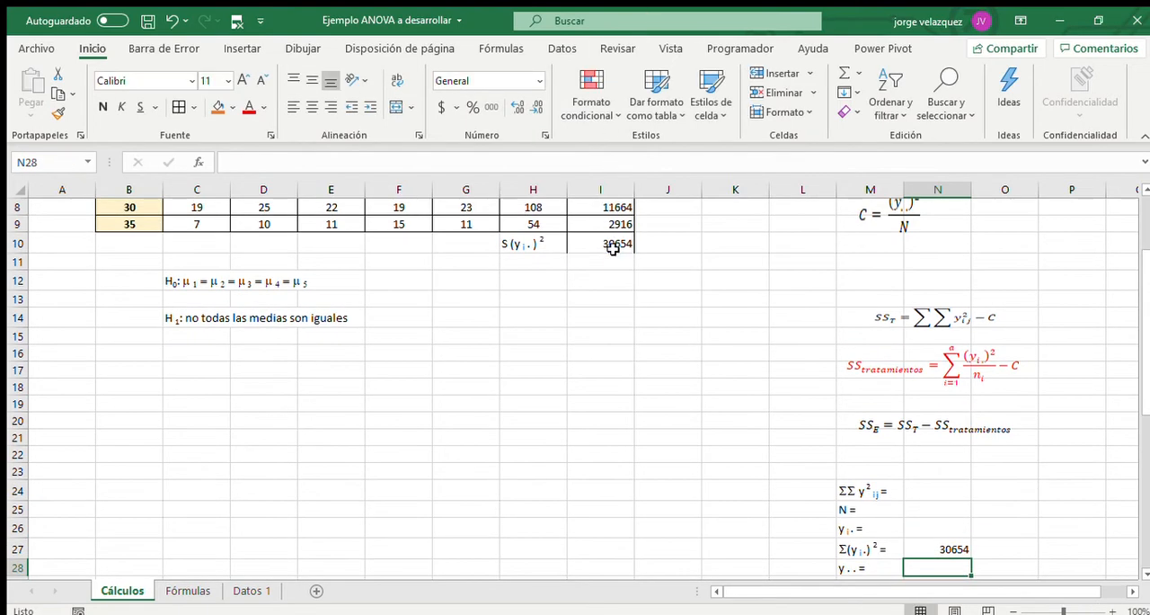
Apply borders to the total row cells H10:I10.
{"action": "scroll", "coordinate": [520, 297], "scroll_direction": "up", "scroll_amount": 2}
{"action": "left_click_drag", "start_coordinate": [530, 347], "coordinate": [597, 347]}
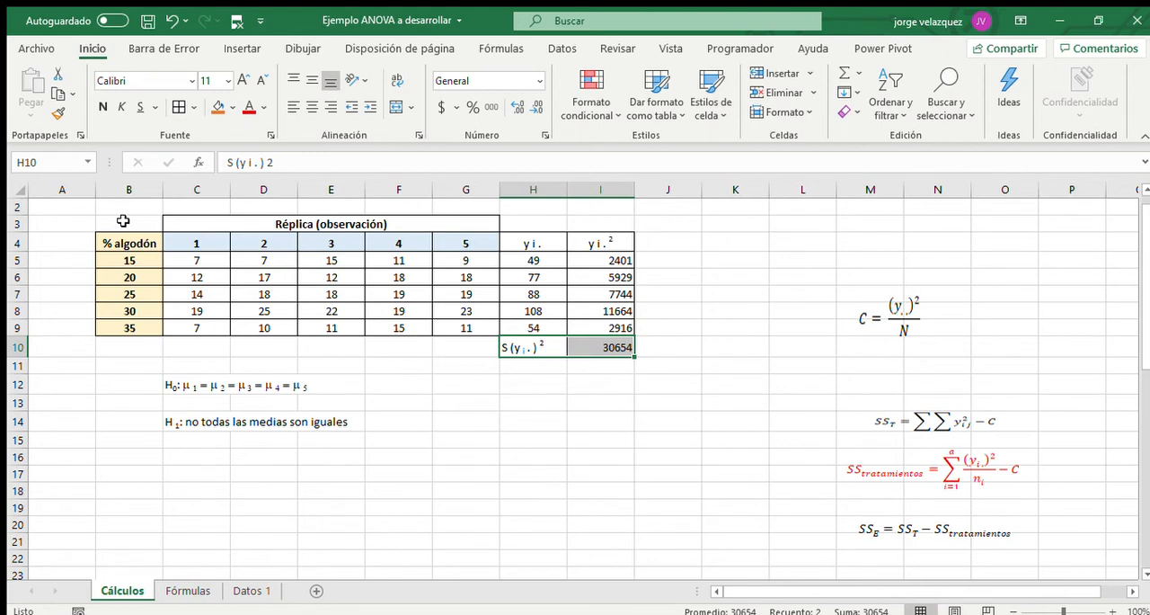
Copy the replicate table B3:G9 to B17 and clear the observations in C19:G23 of the copy.
{"action": "left_click_drag", "start_coordinate": [126, 221], "coordinate": [402, 320]}
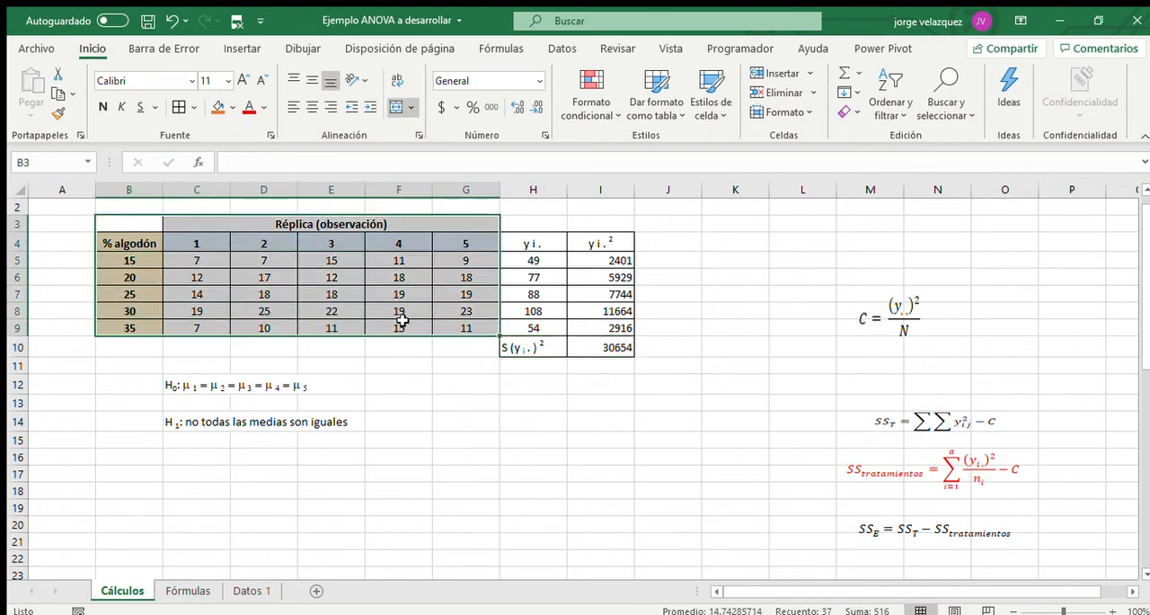
{"action": "key", "text": "ctrl+c"}
{"action": "left_click", "coordinate": [127, 470]}
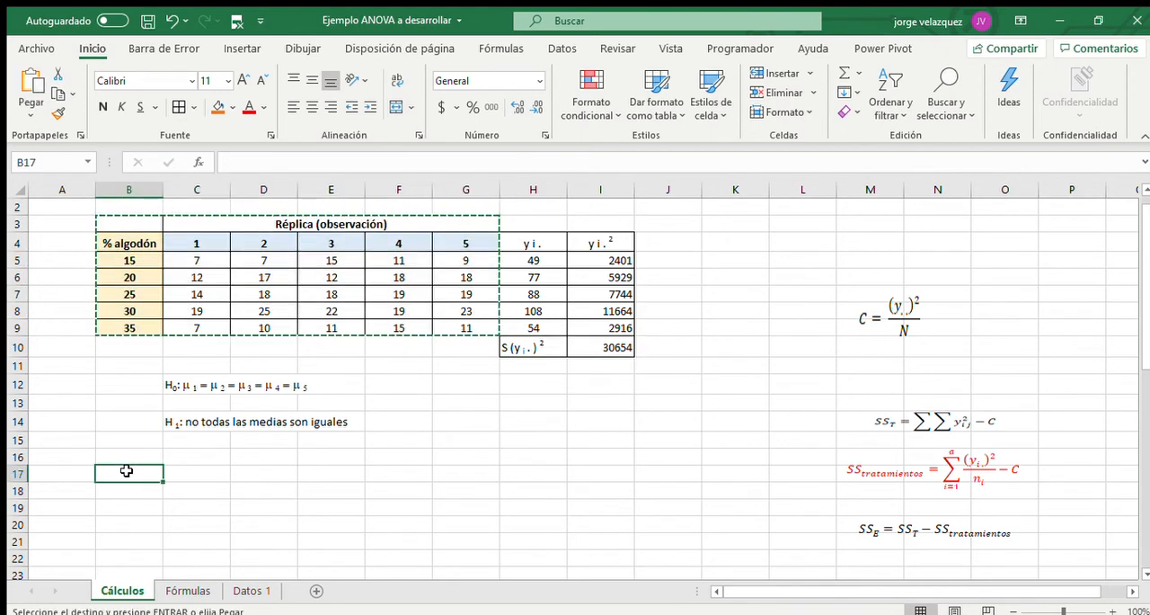
{"action": "key", "text": "ctrl+v"}
{"action": "scroll", "coordinate": [310, 496], "scroll_direction": "down", "scroll_amount": 2}
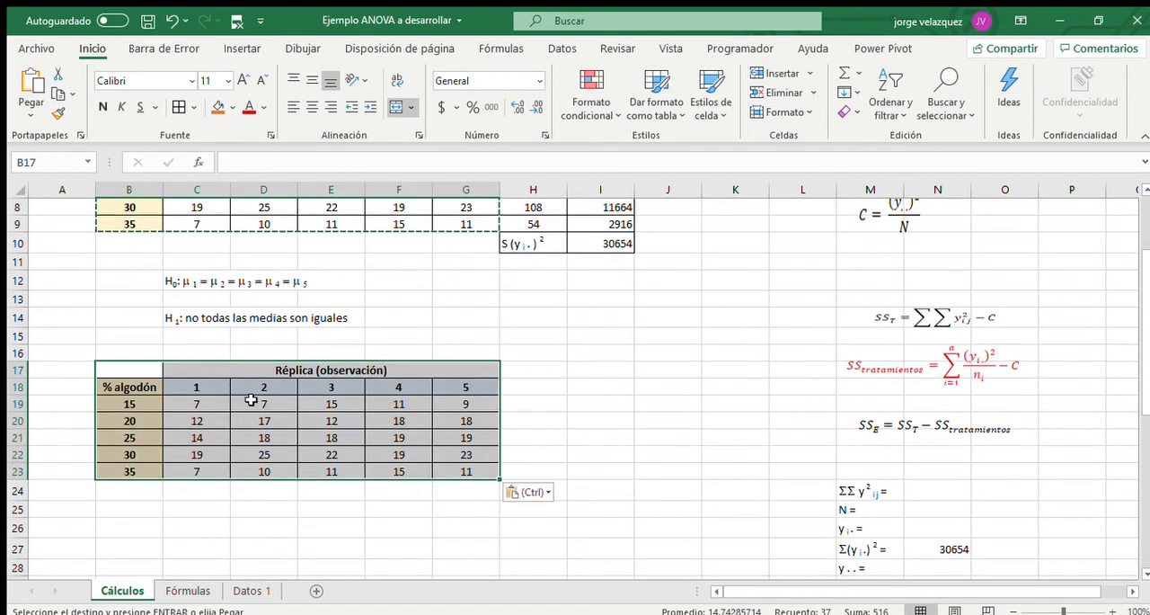
{"action": "left_click_drag", "start_coordinate": [198, 401], "coordinate": [460, 470]}
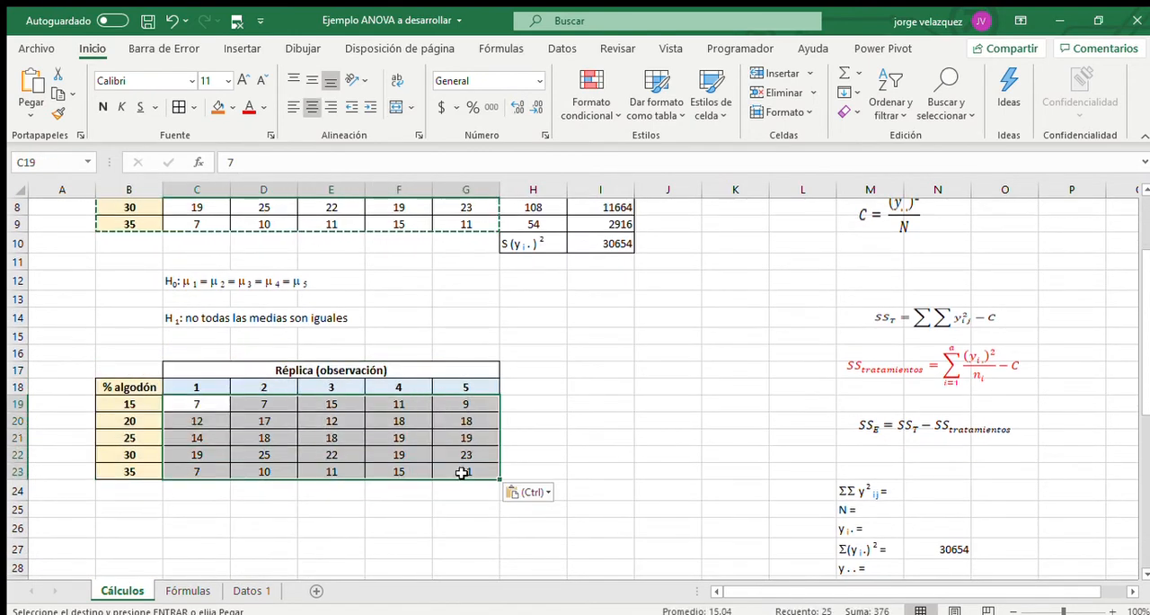
{"action": "key", "text": "Delete"}
Square the first observation in C19 of the copied table with =C5^2.
{"action": "left_click", "coordinate": [209, 405]}
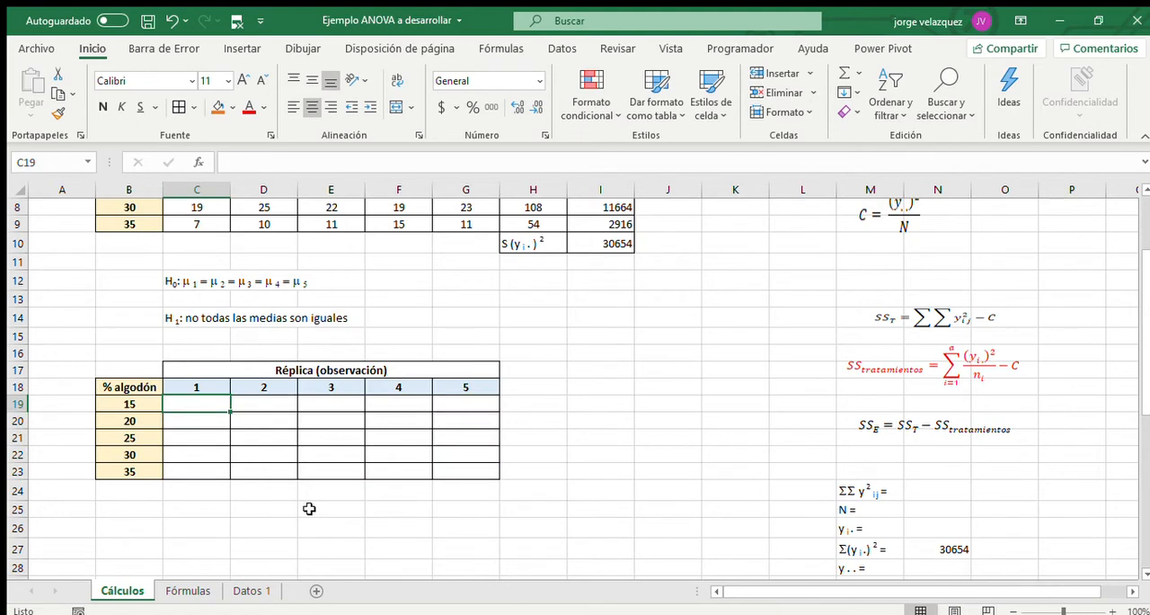
{"action": "type", "text": "="}
{"action": "scroll", "coordinate": [309, 509], "scroll_direction": "up", "scroll_amount": 2}
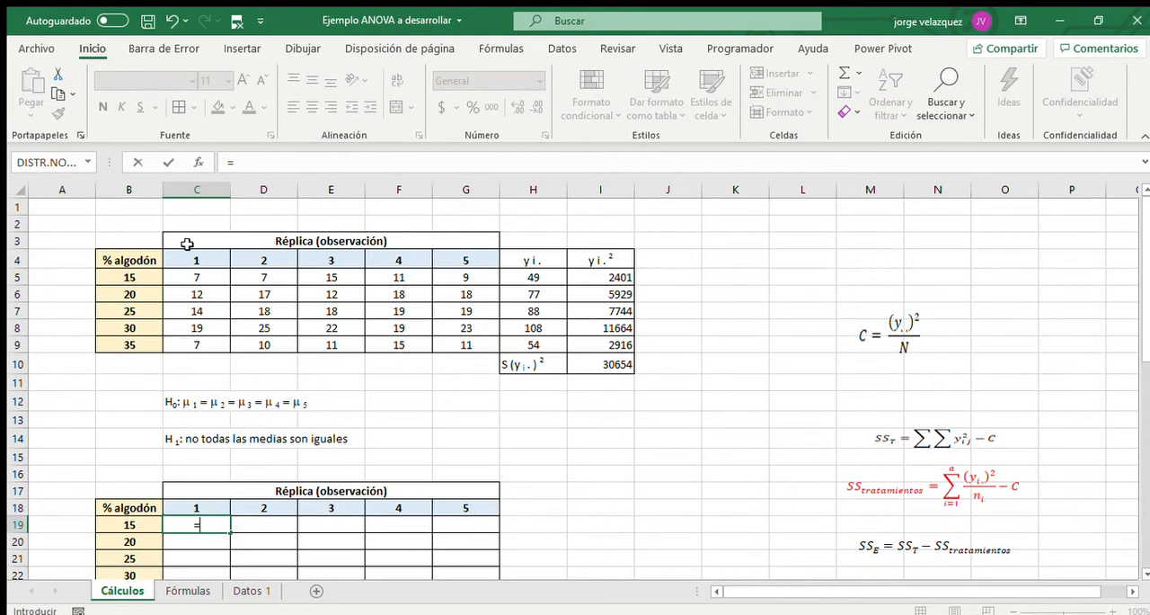
{"action": "left_click", "coordinate": [220, 282]}
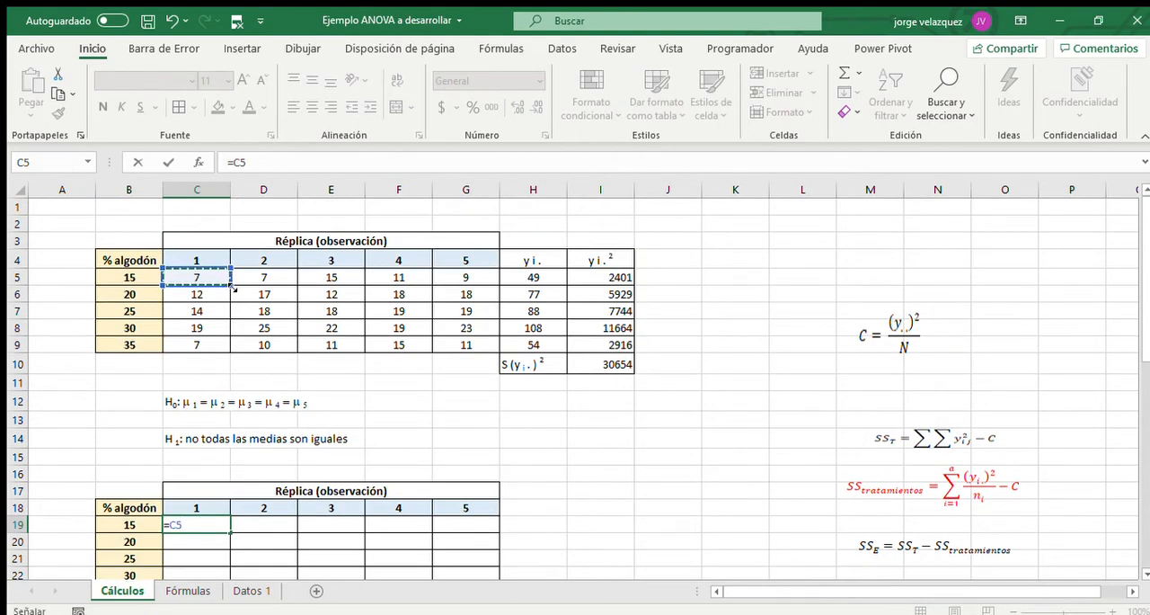
{"action": "type", "text": "^2"}
{"action": "key", "text": "Return"}
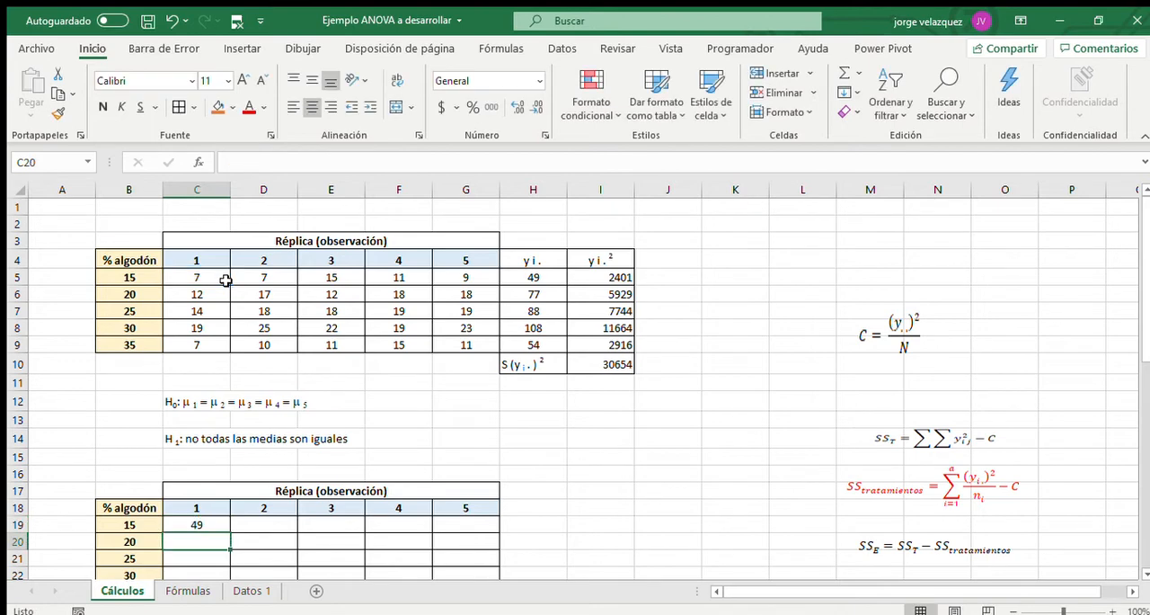
Fill the squaring formula from C19 across to column G and down to row 23.
{"action": "left_click", "coordinate": [209, 525]}
{"action": "left_click_drag", "start_coordinate": [231, 534], "coordinate": [472, 548]}
{"action": "scroll", "coordinate": [477, 550], "scroll_direction": "down", "scroll_amount": 2}
{"action": "left_click_drag", "start_coordinate": [497, 432], "coordinate": [501, 496]}
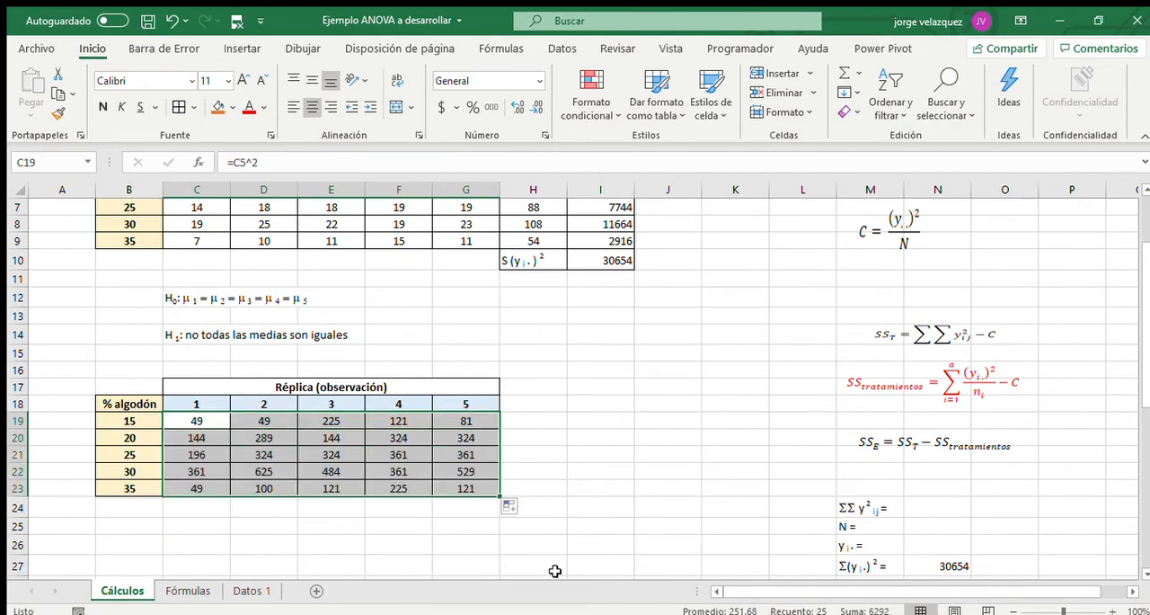
Enter the label "S y 2 ij =" in G25 and set its S to the Symbol font as Σ.
{"action": "left_click", "coordinate": [544, 512]}
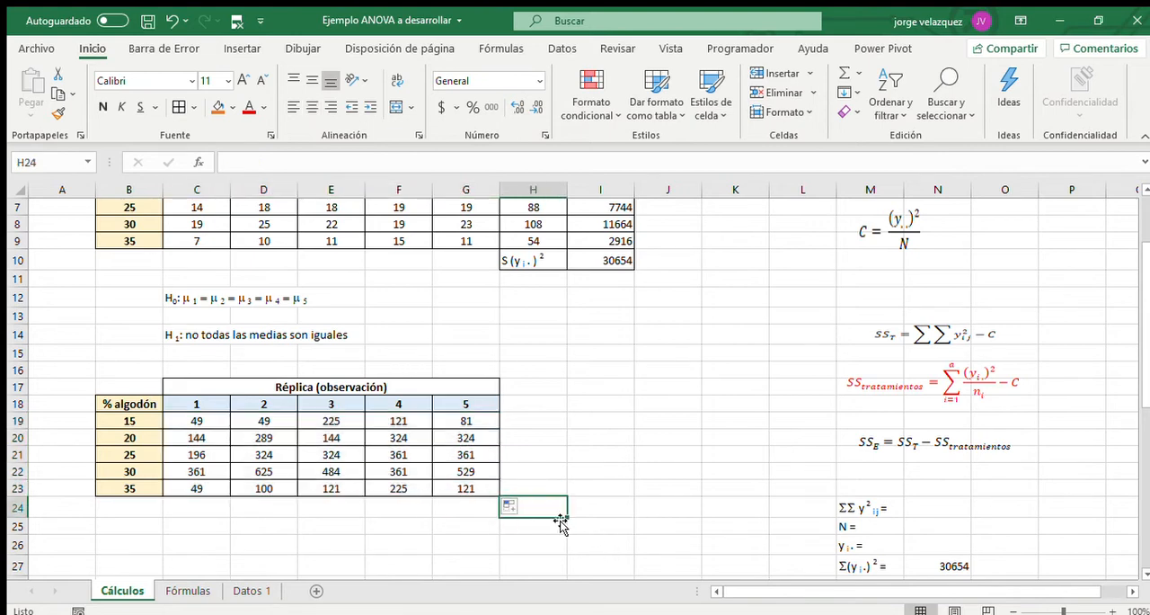
{"action": "left_click", "coordinate": [468, 524]}
{"action": "type", "text": "S y 2 ij ="}
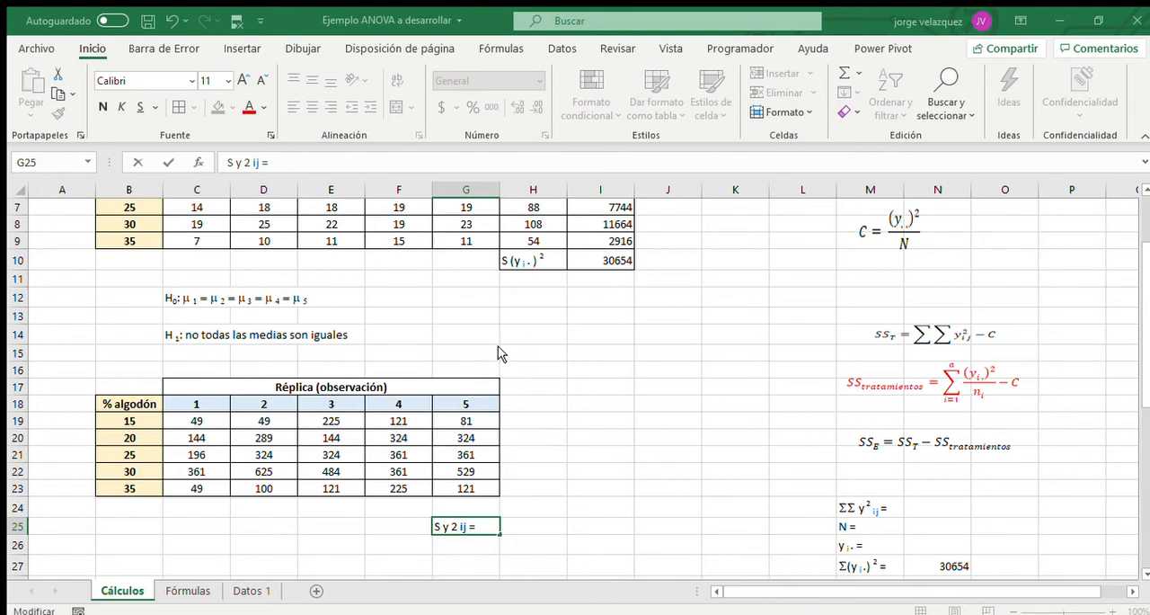
{"action": "left_click", "coordinate": [123, 76]}
{"action": "type", "text": "Symbol"}
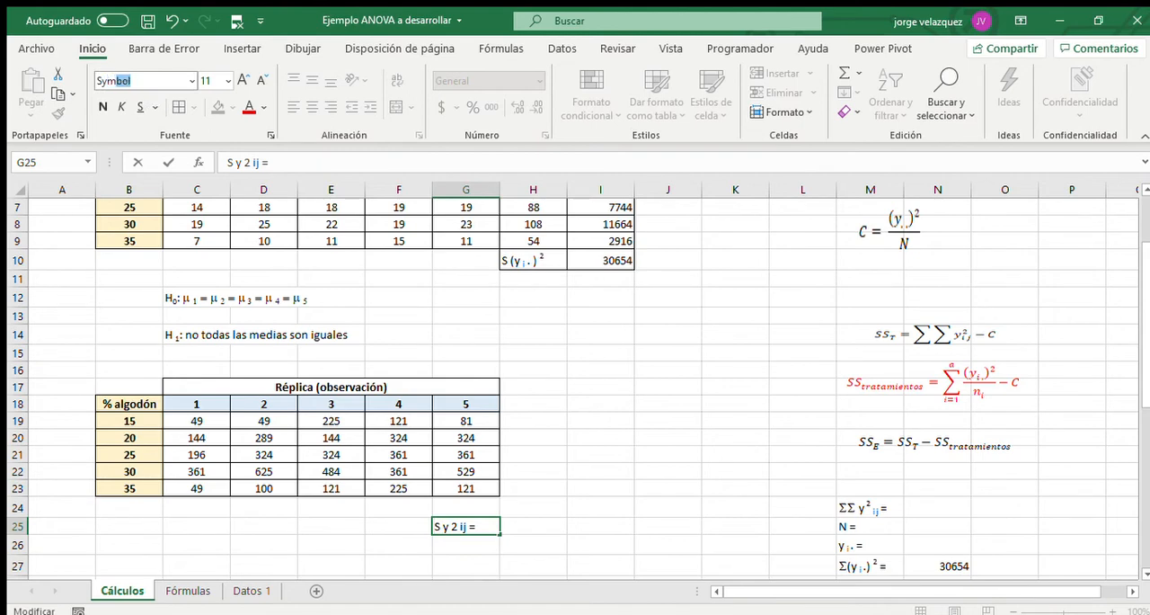
{"action": "key", "text": "Return"}
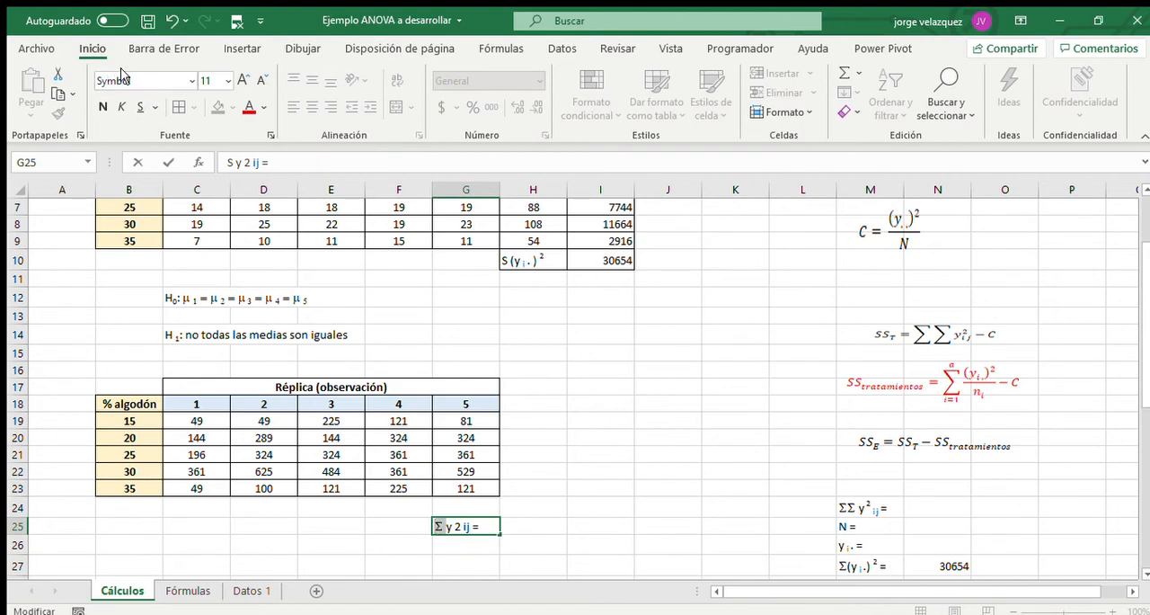
Format the 2 in the G25 label as superscript and ij as subscript, with a space between i and j.
{"action": "left_click", "coordinate": [244, 165]}
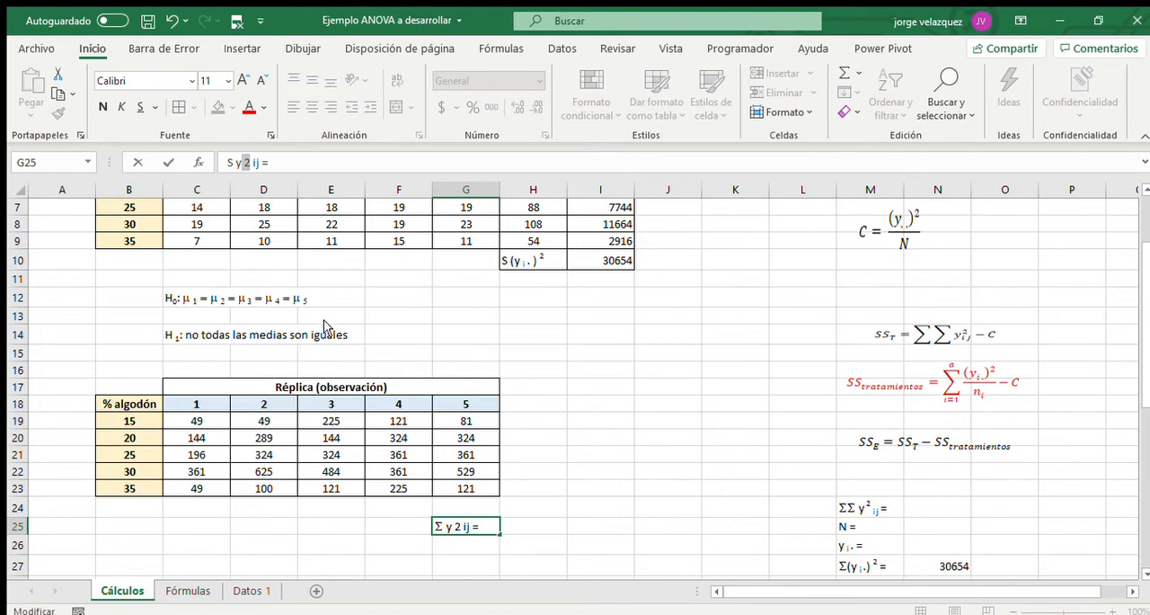
{"action": "key", "text": "ctrl+1"}
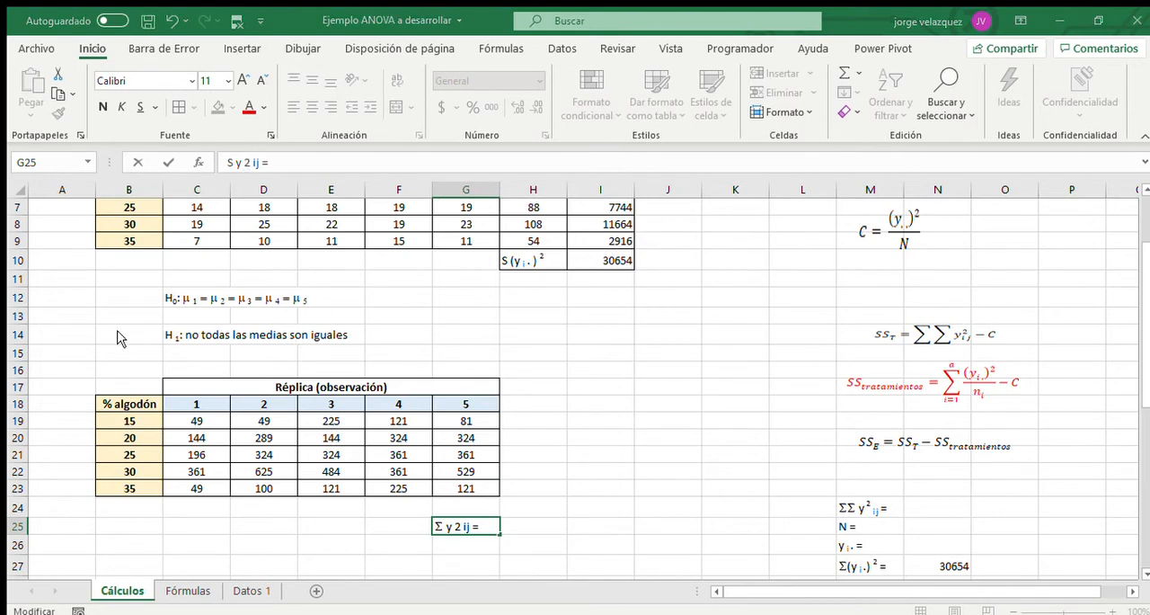
{"action": "left_click", "coordinate": [437, 490]}
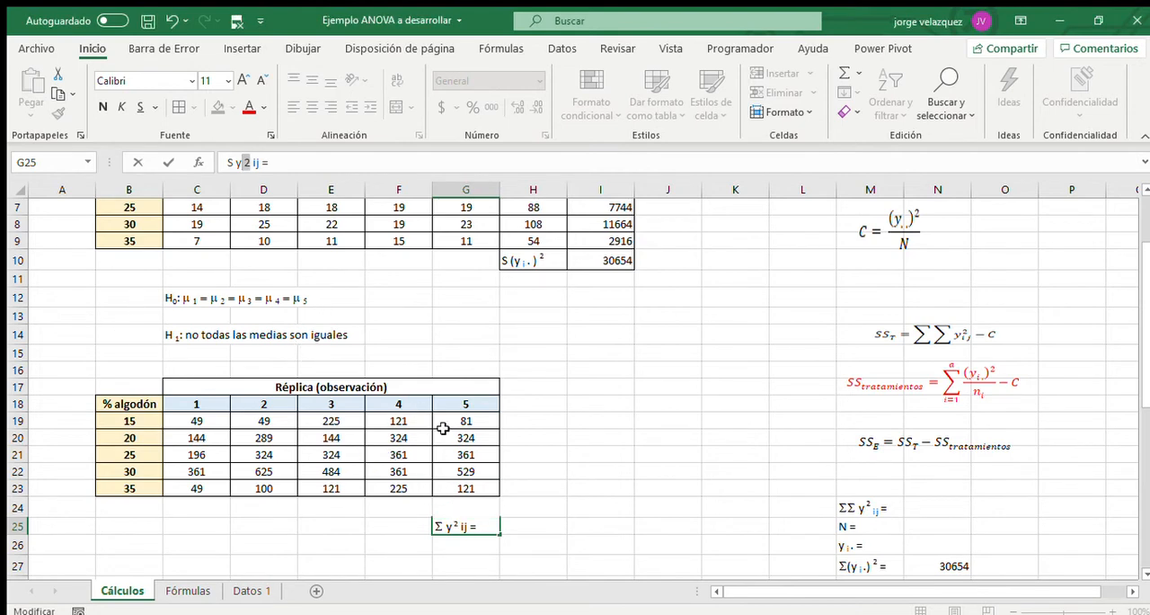
{"action": "left_click", "coordinate": [468, 527]}
{"action": "left_click", "coordinate": [554, 494]}
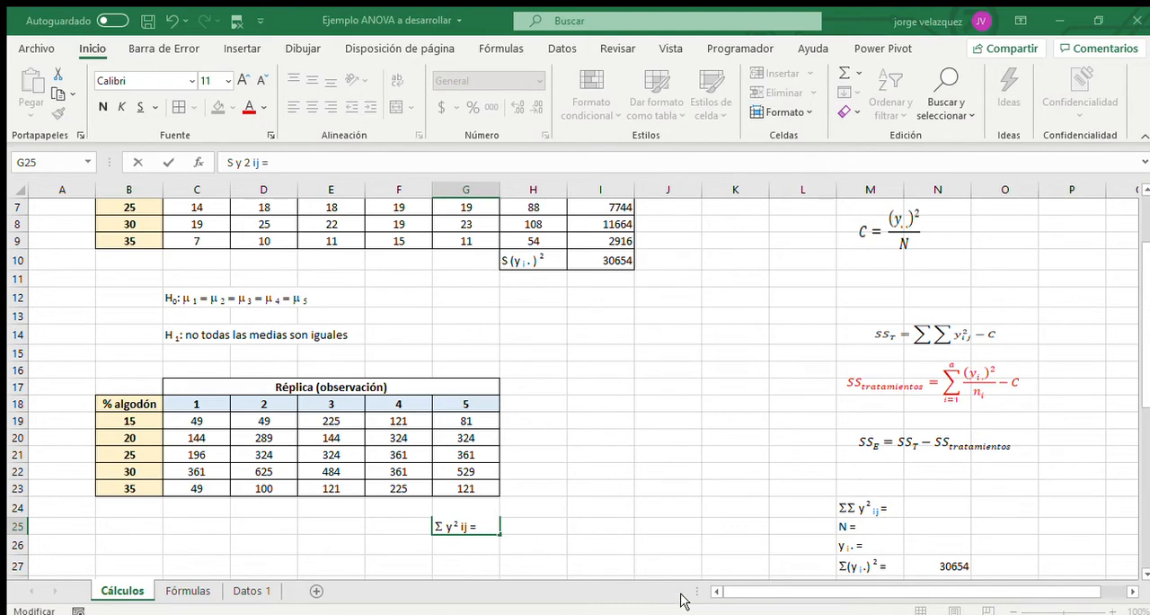
{"action": "key", "text": "Return"}
{"action": "left_click", "coordinate": [676, 524]}
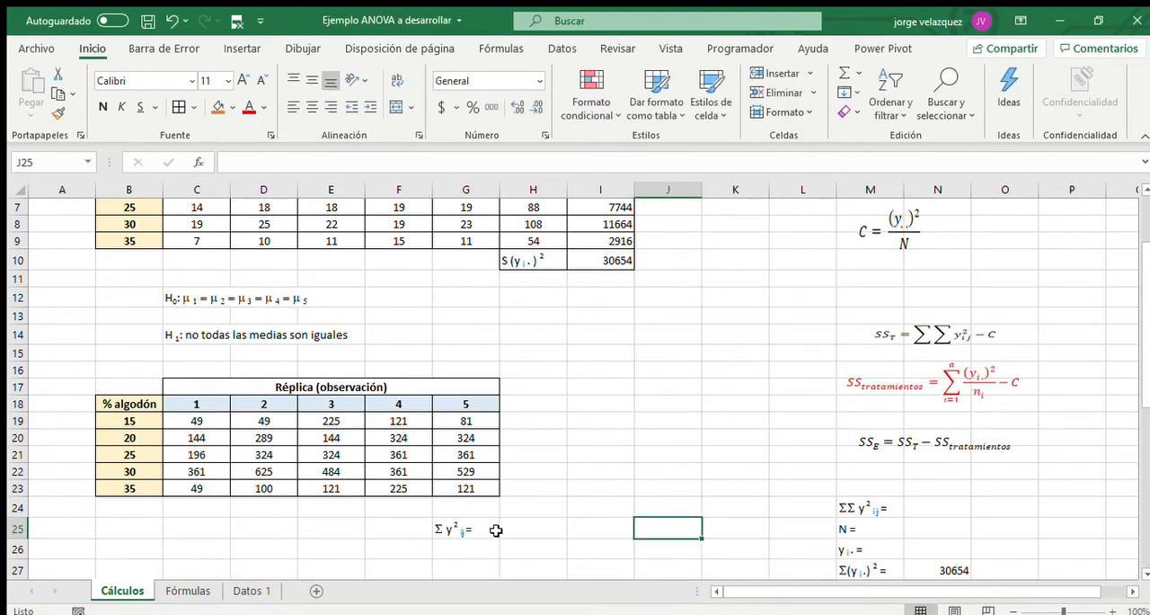
{"action": "left_click", "coordinate": [469, 532]}
{"action": "double_click", "coordinate": [468, 536]}
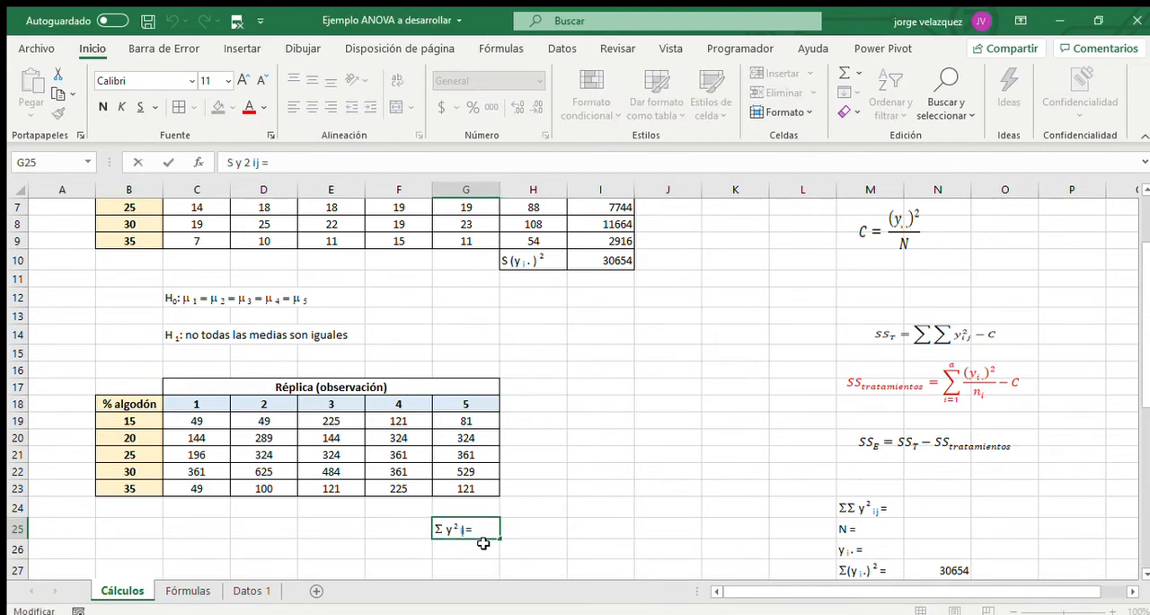
{"action": "left_click", "coordinate": [575, 513]}
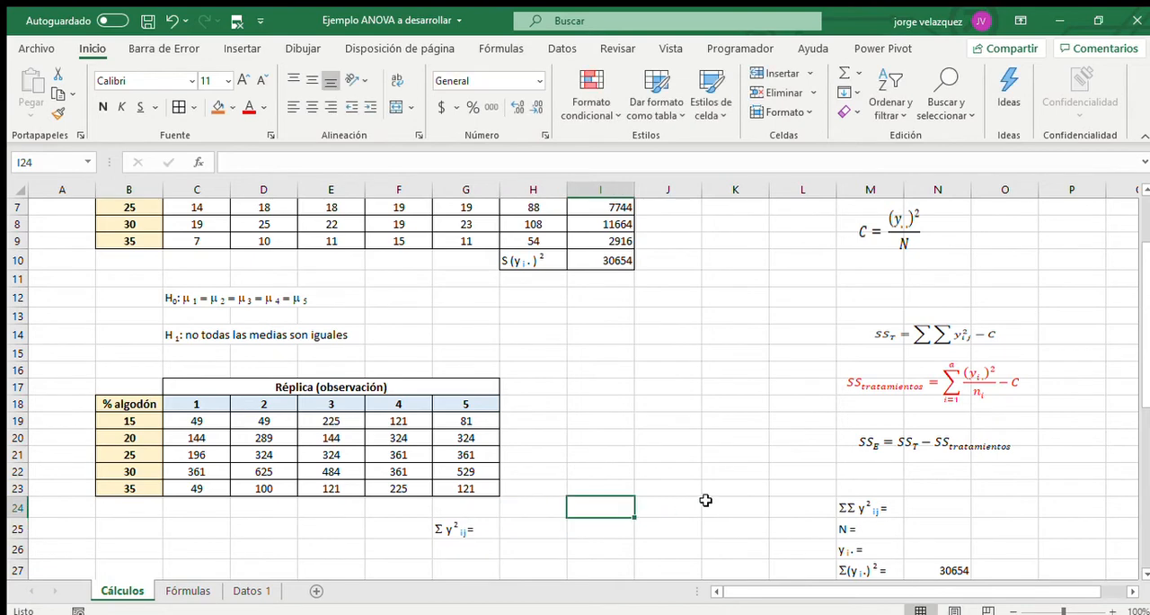
Set the S of the total label in H10 to the Symbol font as Σ.
{"action": "left_click", "coordinate": [505, 262]}
{"action": "double_click", "coordinate": [499, 263]}
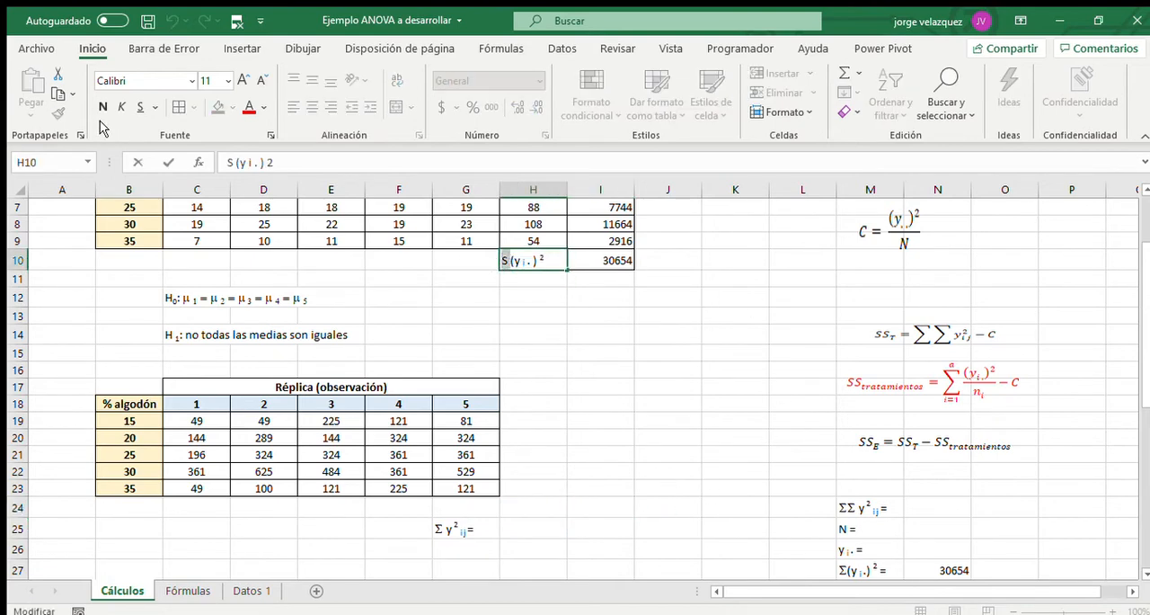
{"action": "left_click", "coordinate": [152, 86]}
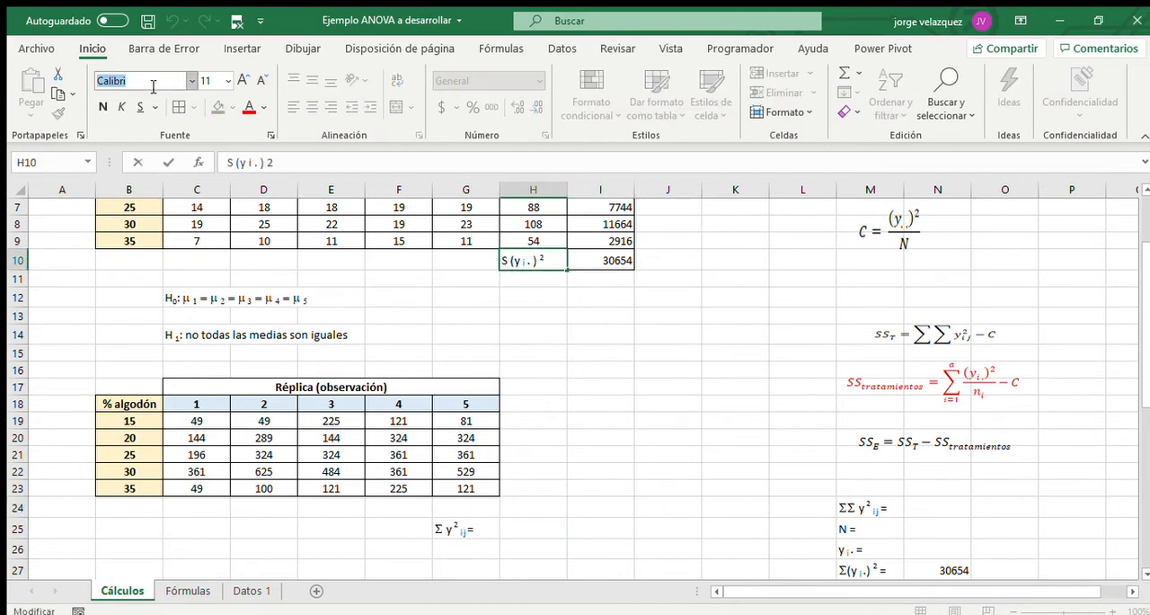
{"action": "type", "text": "Symbol"}
{"action": "key", "text": "Return"}
{"action": "key", "text": "Return"}
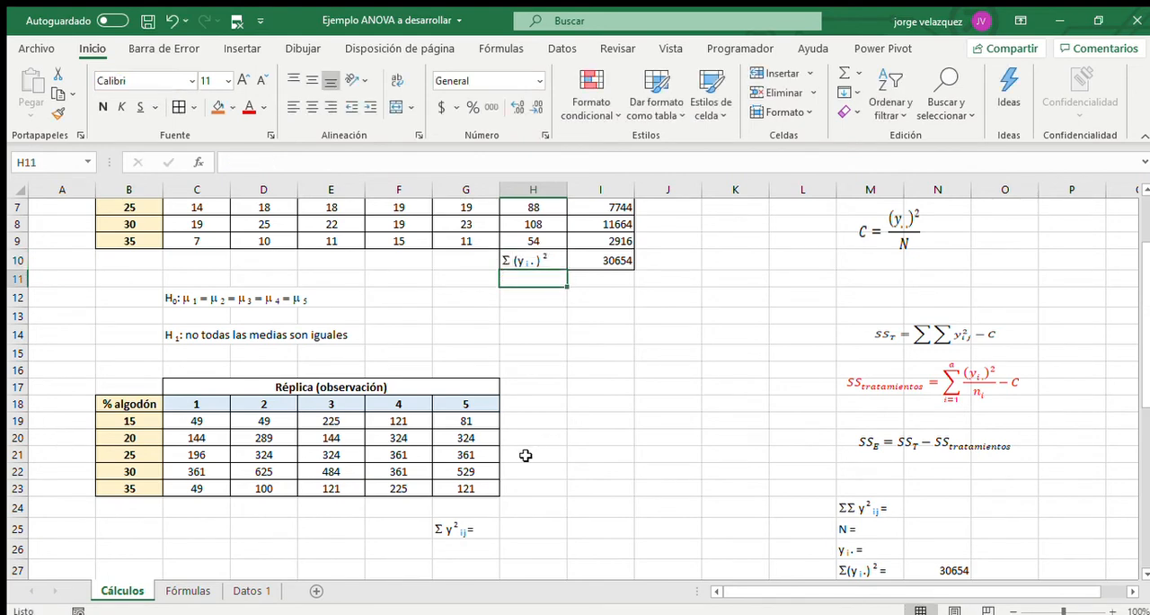
Sum the squared observations C19:G23 in H25 with the SUMA function.
{"action": "left_click", "coordinate": [532, 508]}
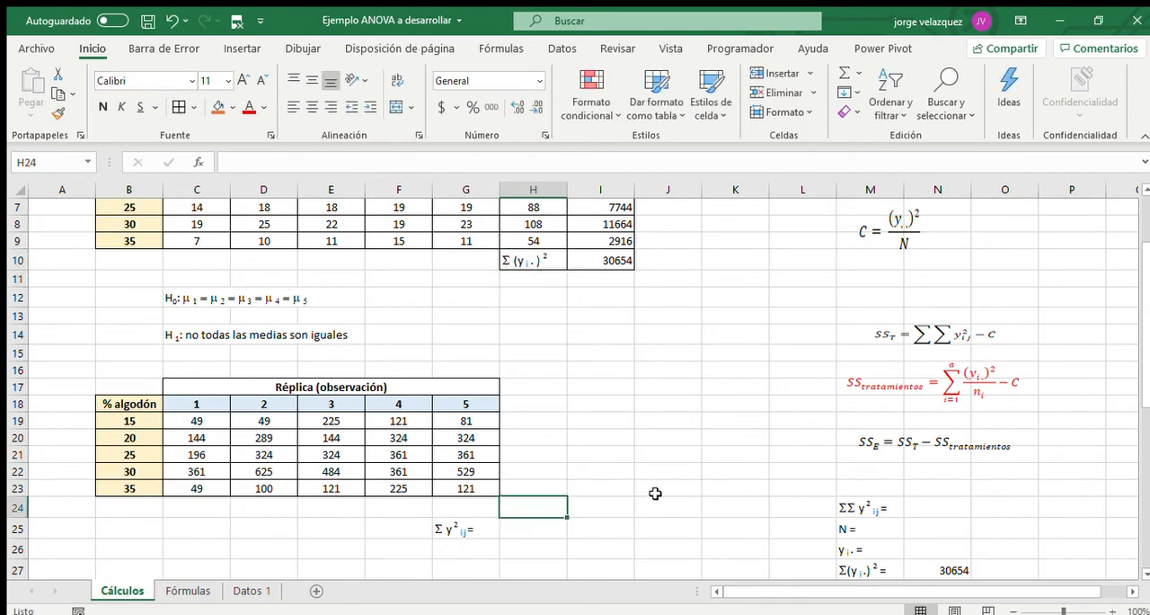
{"action": "left_click", "coordinate": [525, 529]}
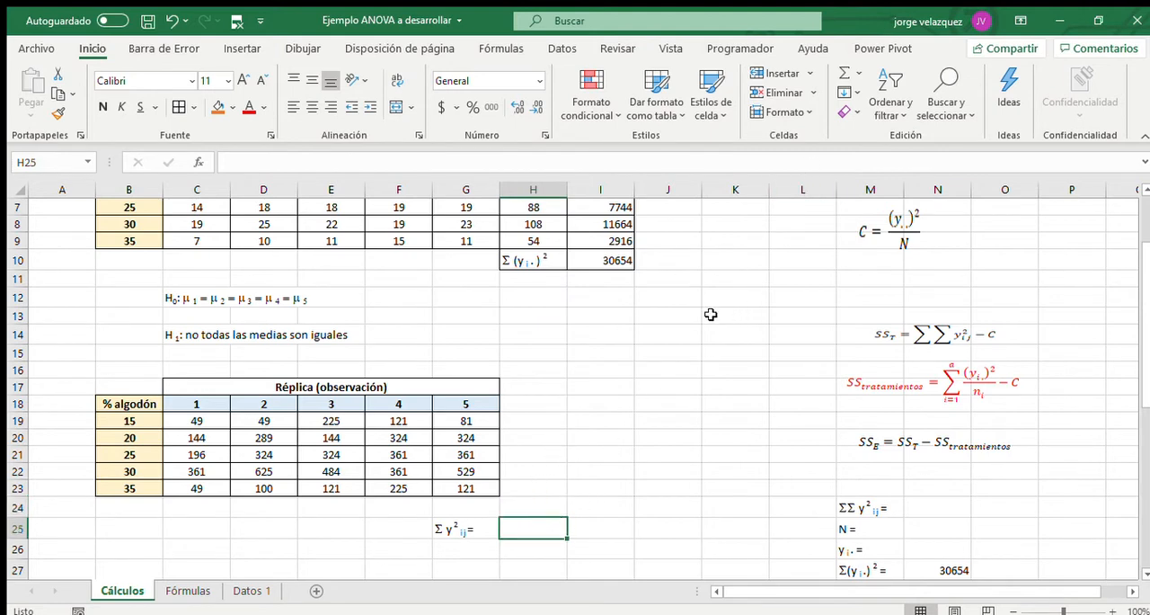
{"action": "type", "text": "=suma"}
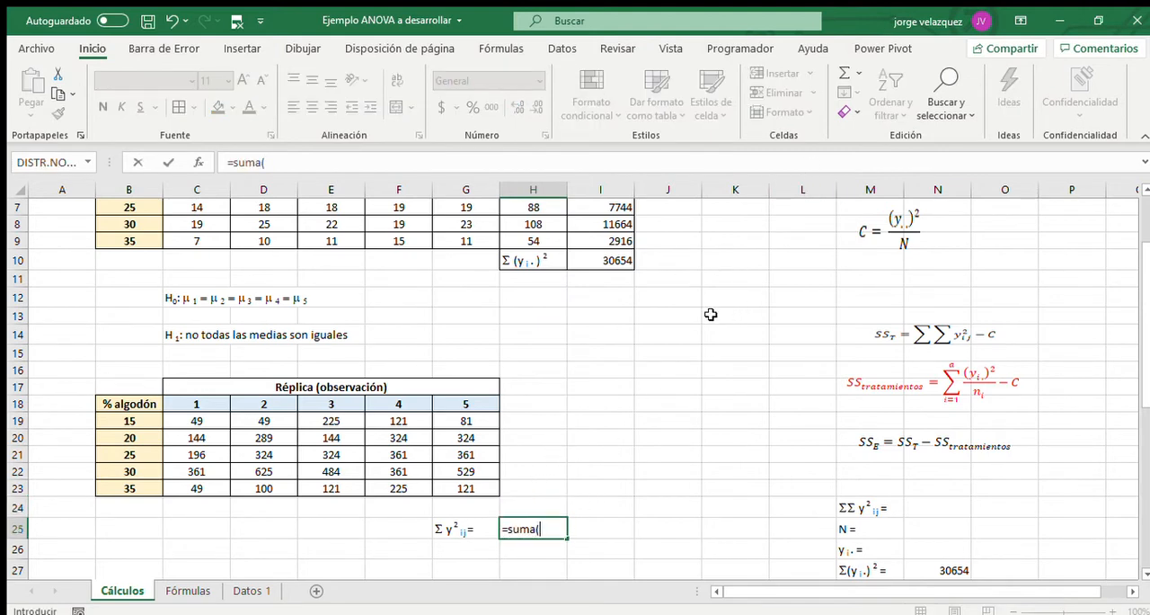
{"action": "type", "text": "("}
{"action": "left_click_drag", "start_coordinate": [183, 424], "coordinate": [463, 485]}
{"action": "key", "text": "Return"}
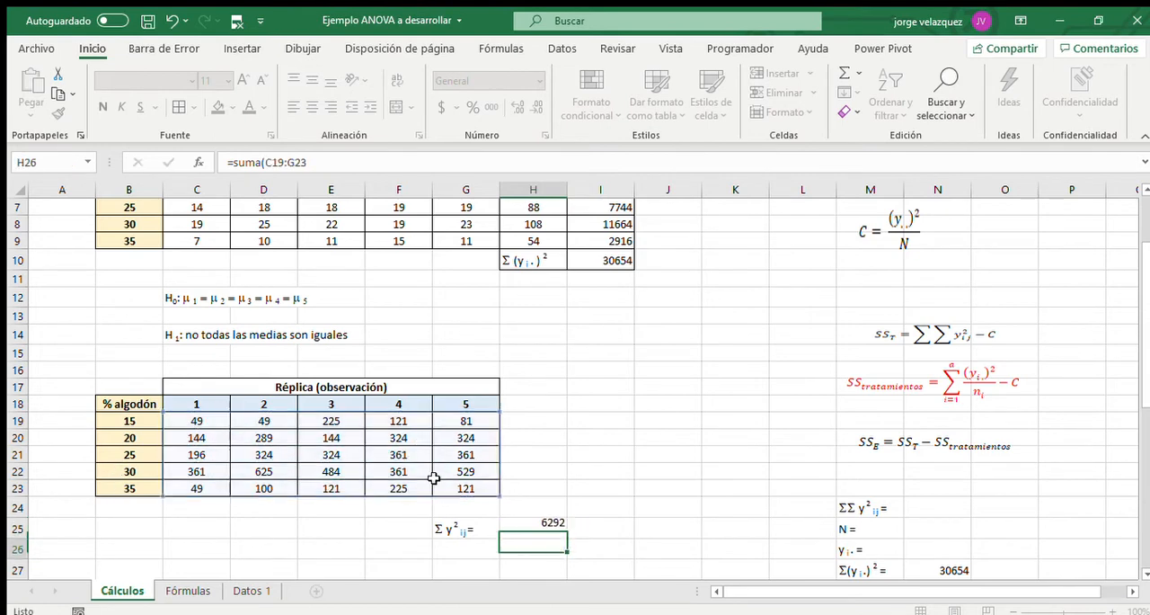
Apply borders to the label and sum cells G25:H25.
{"action": "left_click_drag", "start_coordinate": [457, 526], "coordinate": [539, 525]}
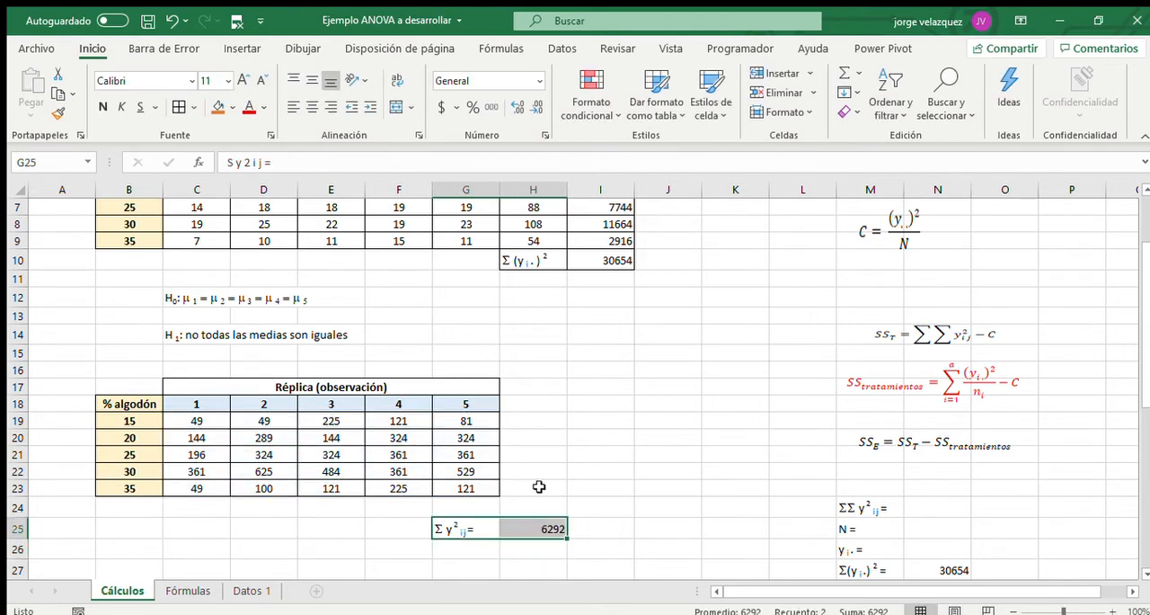
{"action": "left_click", "coordinate": [184, 106]}
{"action": "left_click", "coordinate": [925, 507]}
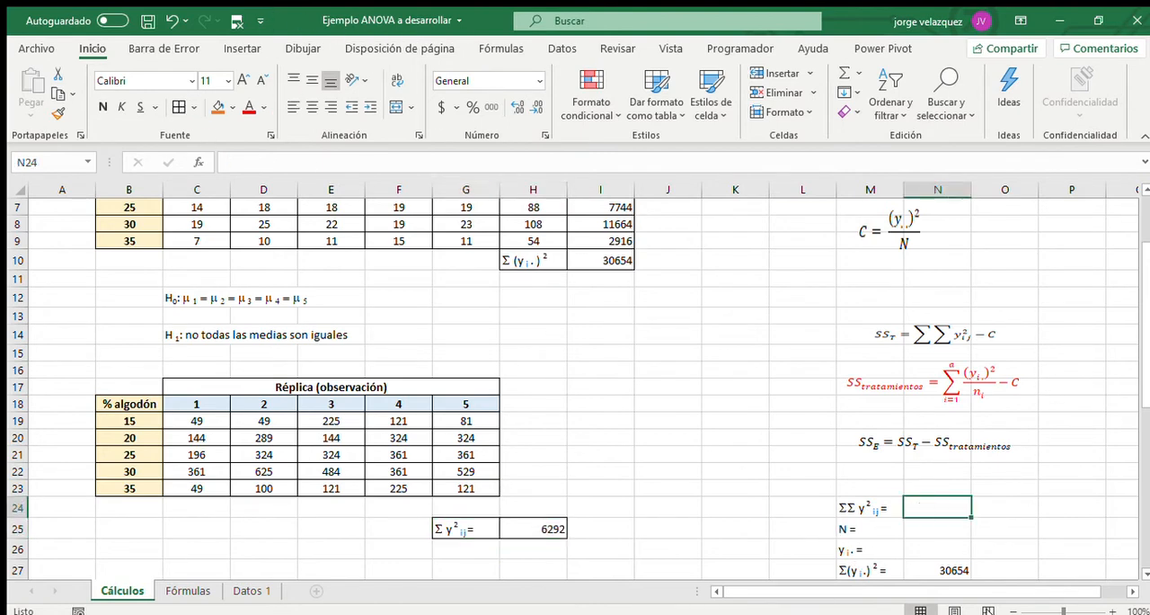
Add a second Σ in front of the G25 label so that it marks a double sum.
{"action": "double_click", "coordinate": [441, 530]}
{"action": "type", "text": "S"}
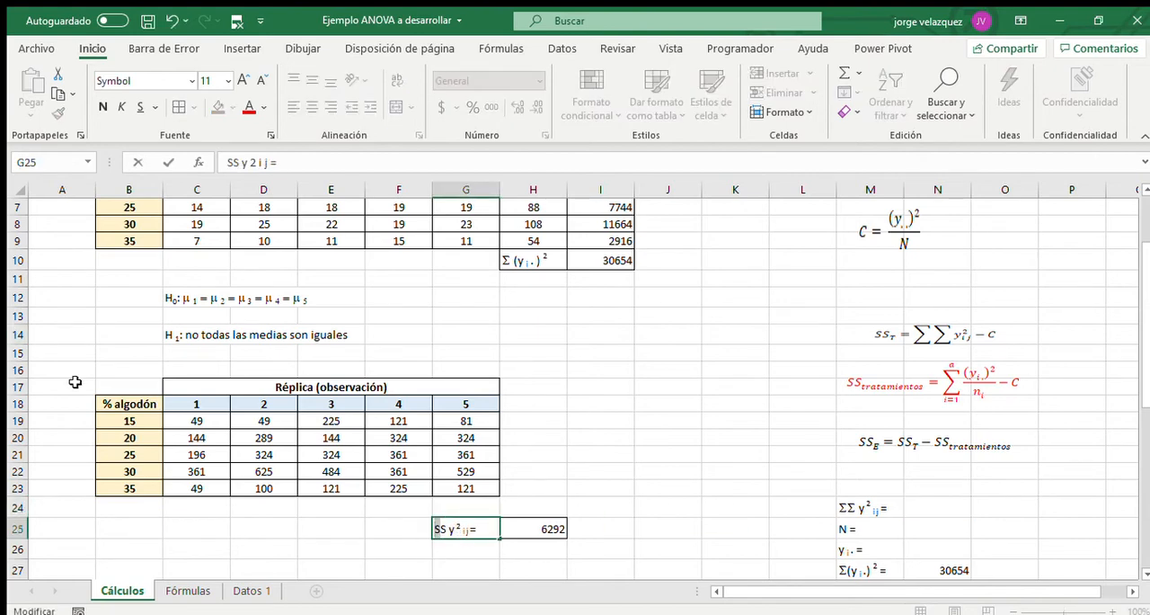
{"action": "key", "text": "Return"}
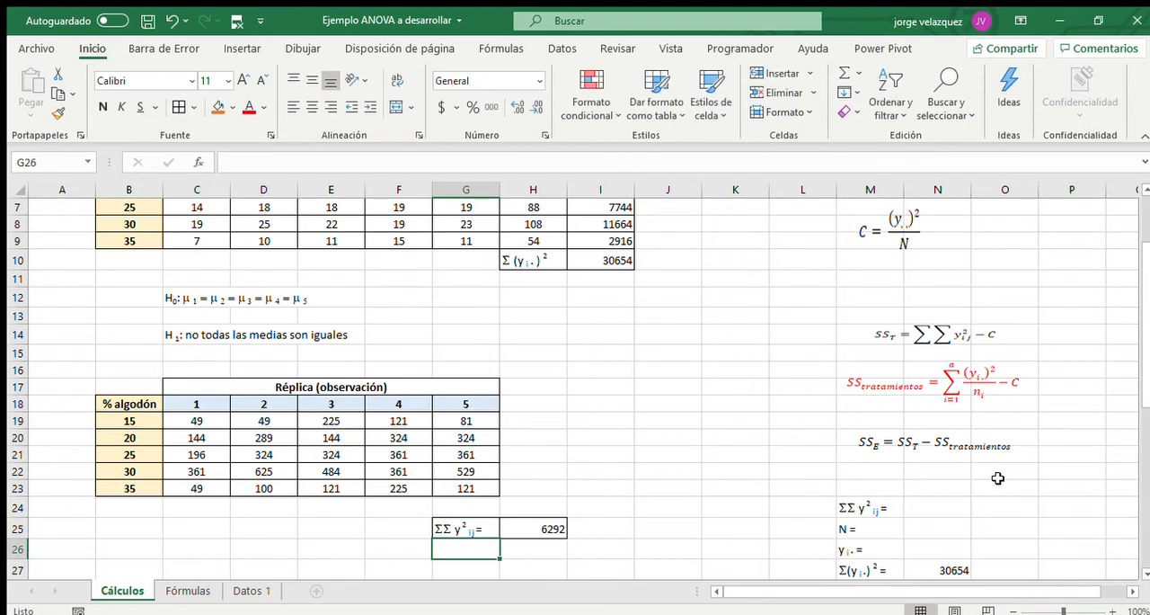
Link the ΣΣ y² ij value in N24 to the sum in H25.
{"action": "left_click", "coordinate": [935, 509]}
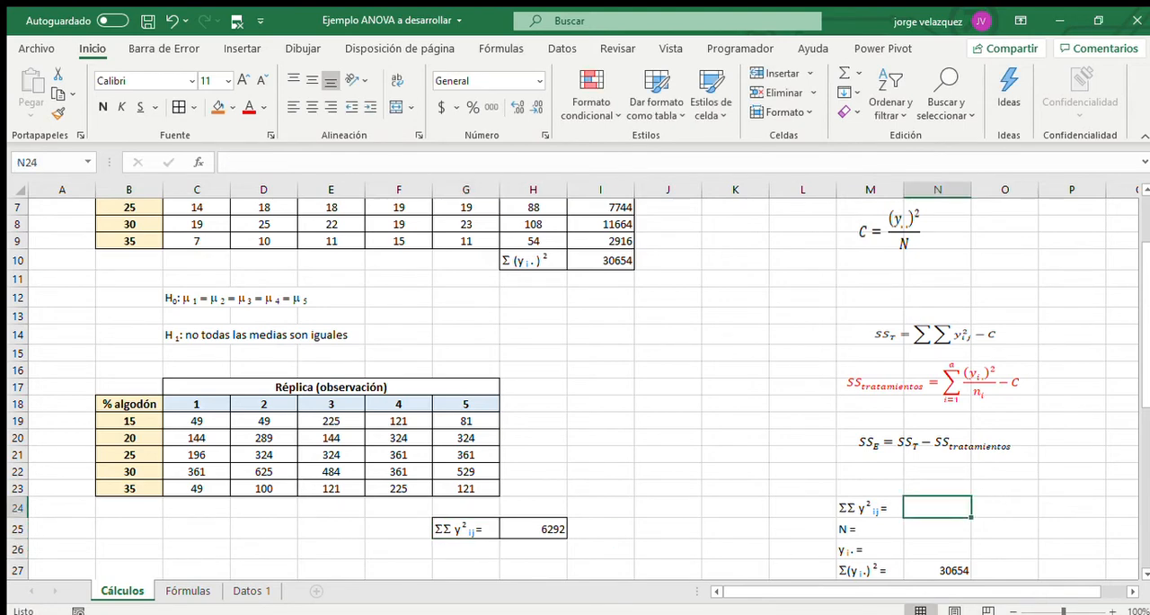
{"action": "type", "text": "="}
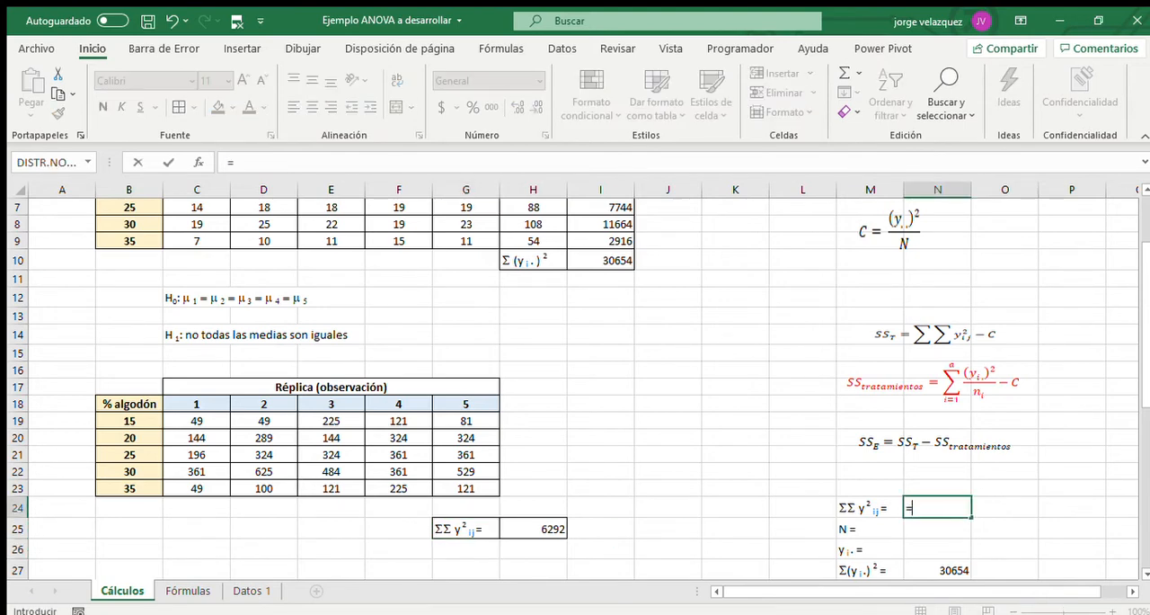
{"action": "left_click", "coordinate": [556, 524]}
{"action": "key", "text": "Return"}
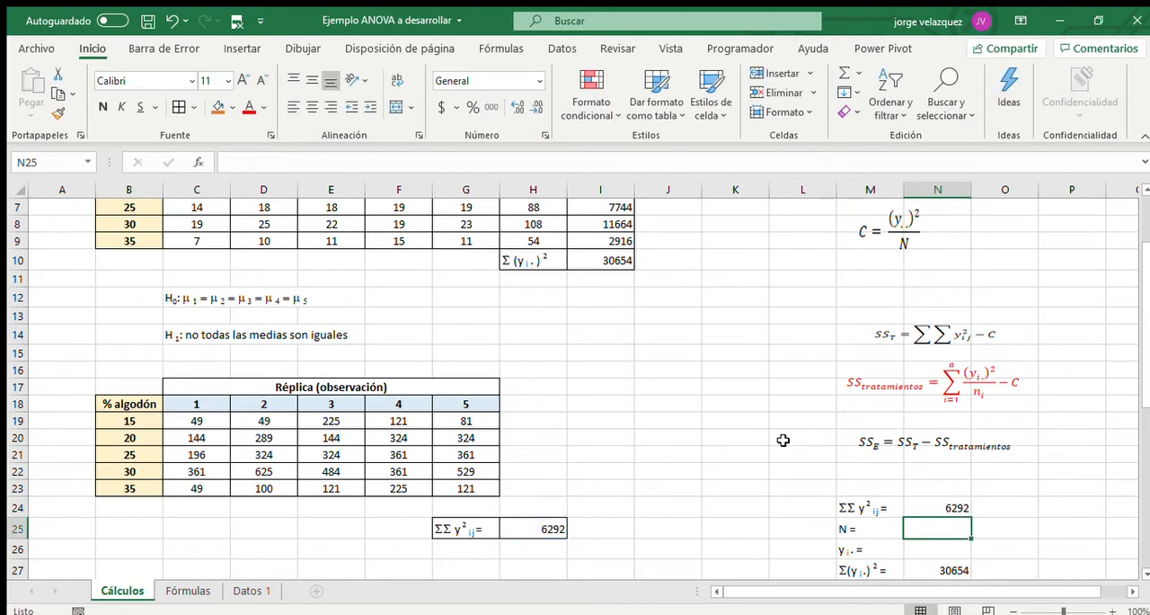
Calculate N in N25 by counting the original observations C5:G9 with the CONTAR function.
{"action": "scroll", "coordinate": [745, 513], "scroll_direction": "up", "scroll_amount": 2}
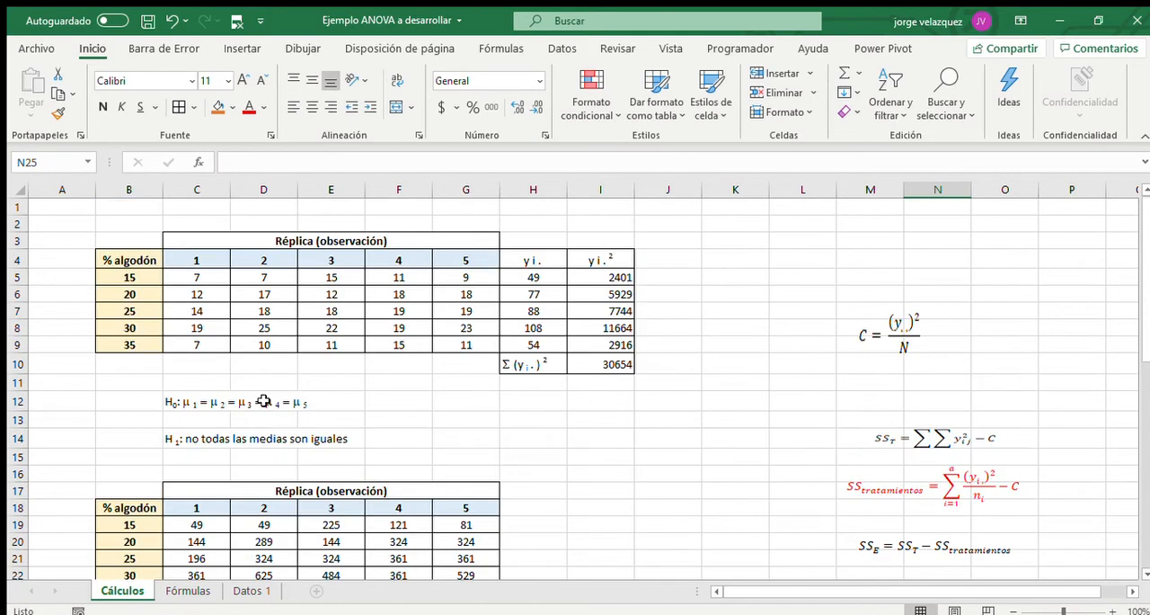
{"action": "scroll", "coordinate": [524, 444], "scroll_direction": "down", "scroll_amount": 2}
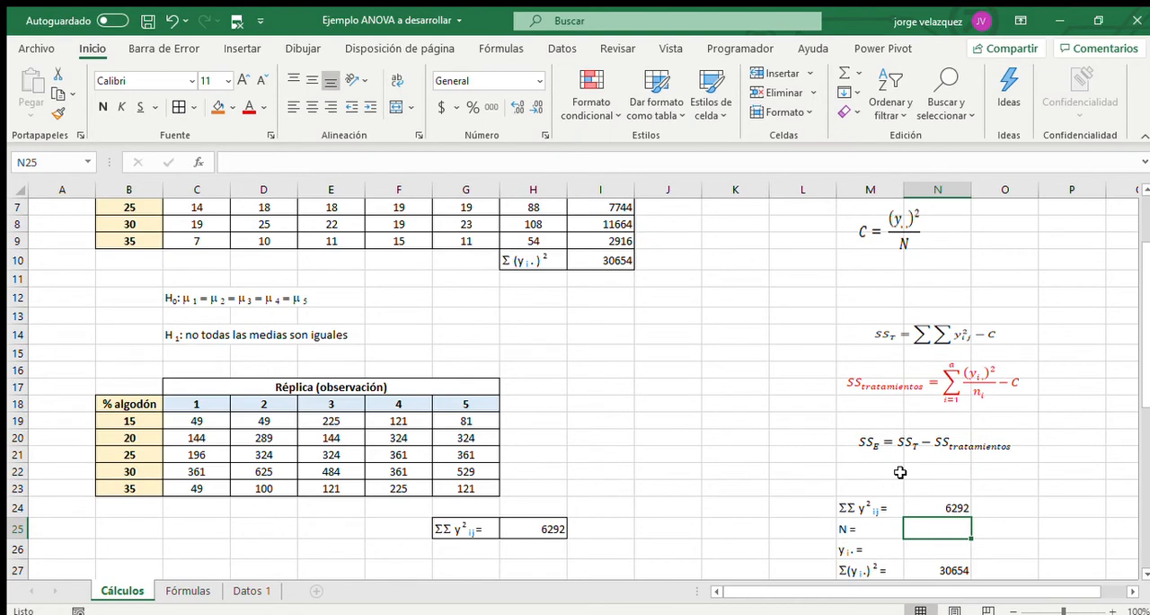
{"action": "type", "text": "="}
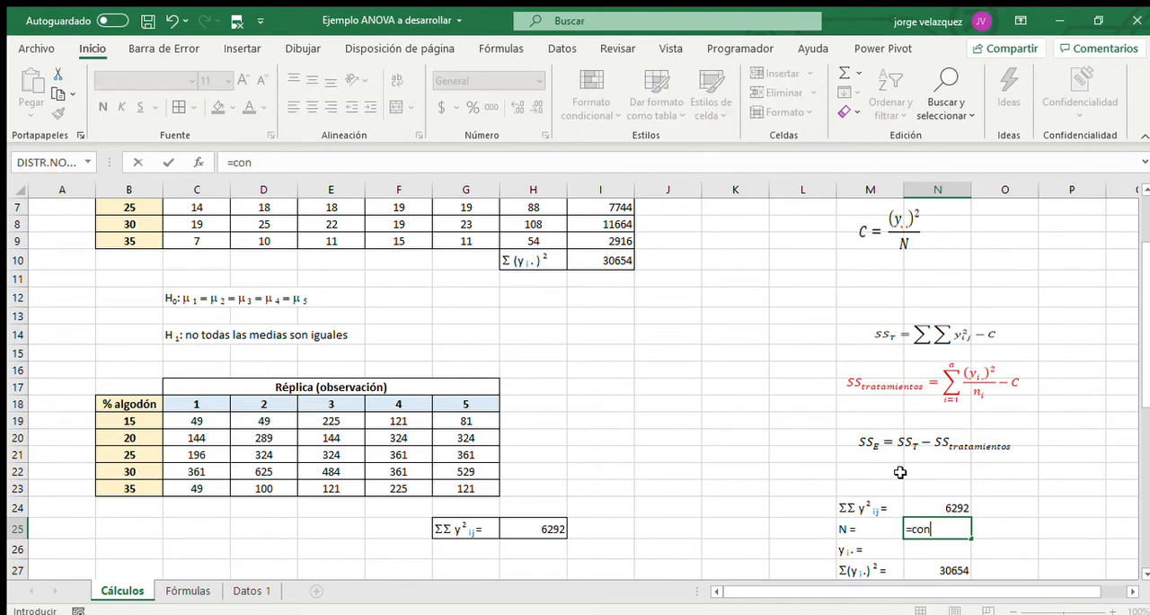
{"action": "type", "text": "cont"}
{"action": "key", "text": "Tab"}
{"action": "scroll", "coordinate": [378, 314], "scroll_direction": "up", "scroll_amount": 2}
{"action": "left_click", "coordinate": [216, 279]}
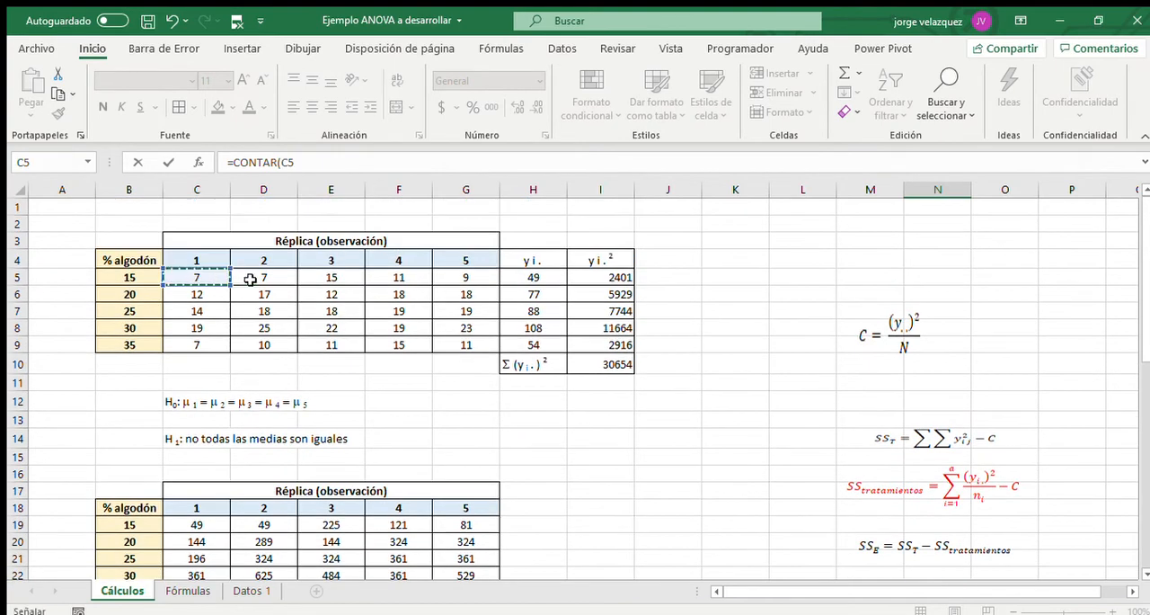
{"action": "left_click_drag", "start_coordinate": [251, 280], "coordinate": [449, 341]}
{"action": "key", "text": "Return"}
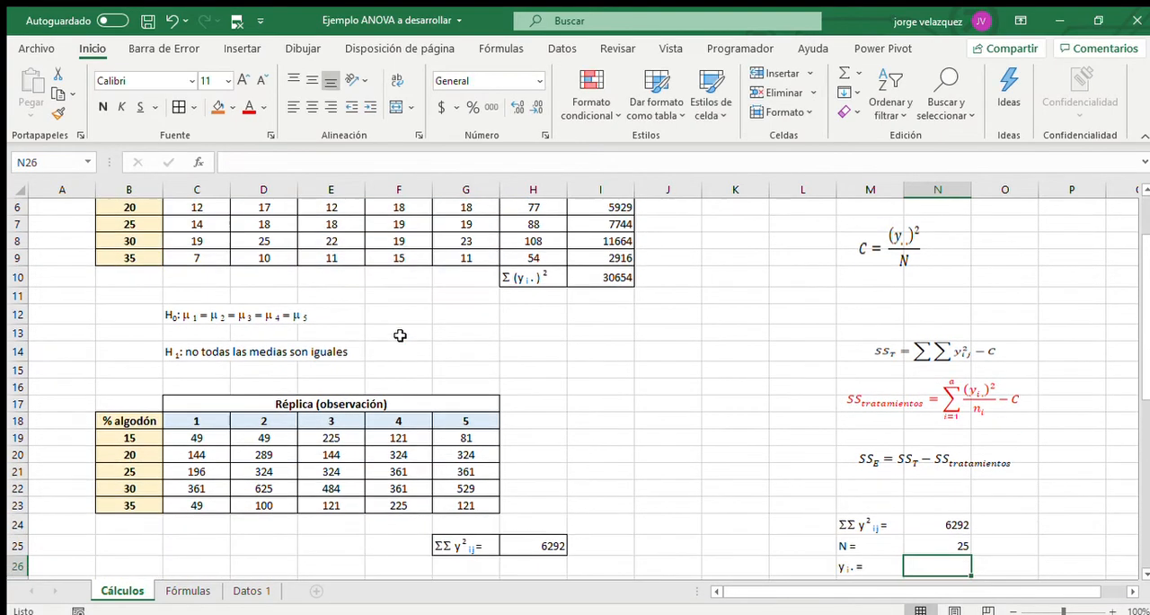
Enter the label "y . . =" in G12, below the original observations table.
{"action": "scroll", "coordinate": [545, 411], "scroll_direction": "down", "scroll_amount": 2}
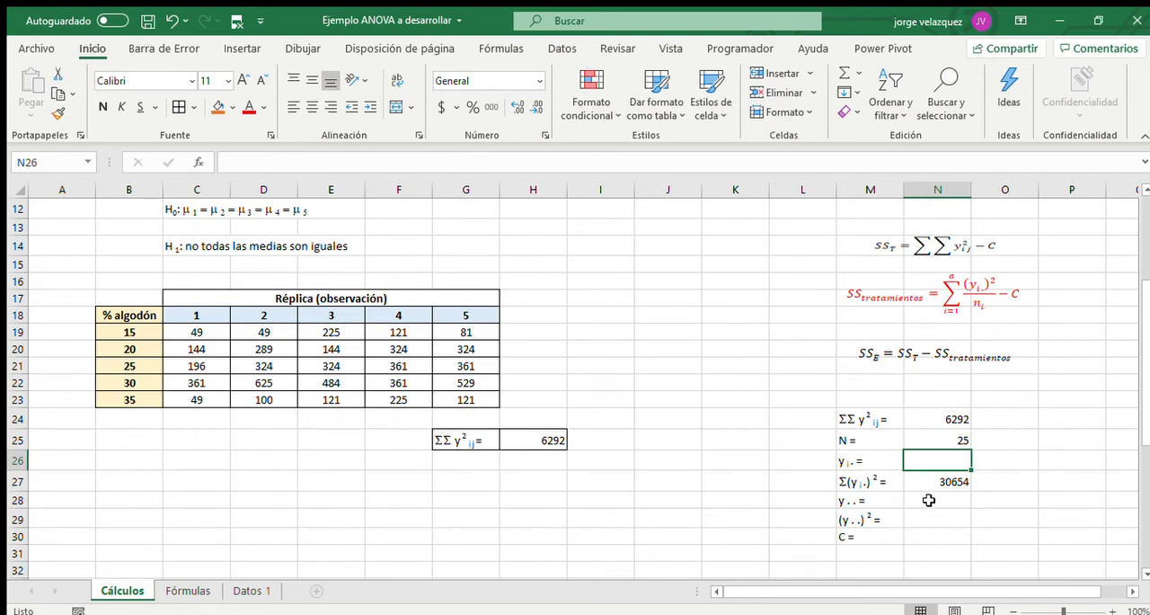
{"action": "left_click", "coordinate": [928, 500]}
{"action": "scroll", "coordinate": [891, 467], "scroll_direction": "up", "scroll_amount": 4}
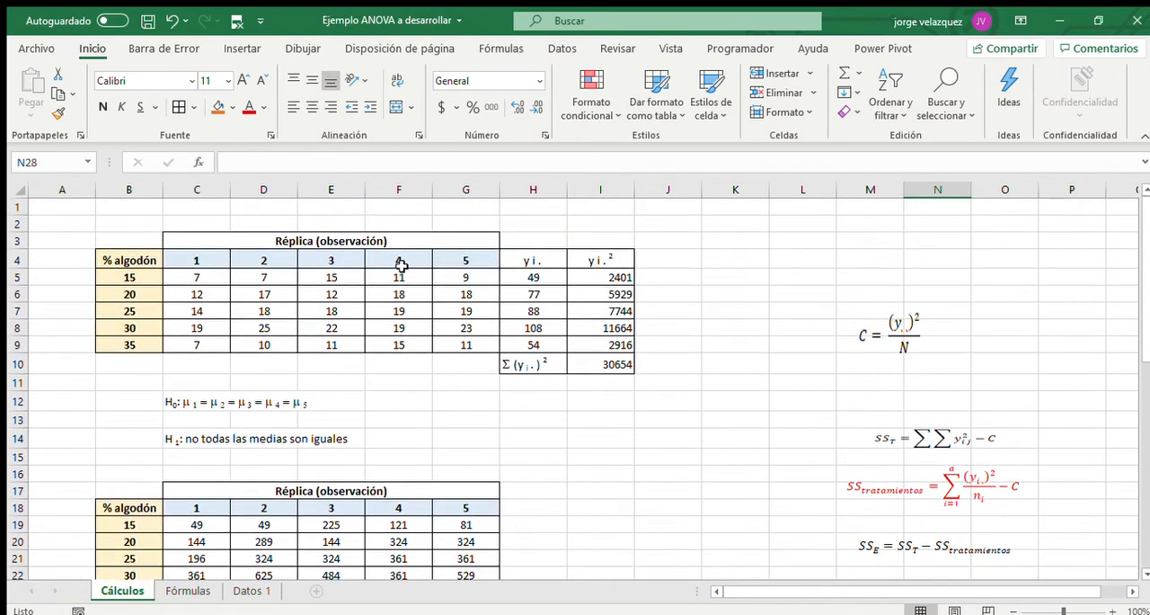
{"action": "left_click", "coordinate": [476, 396]}
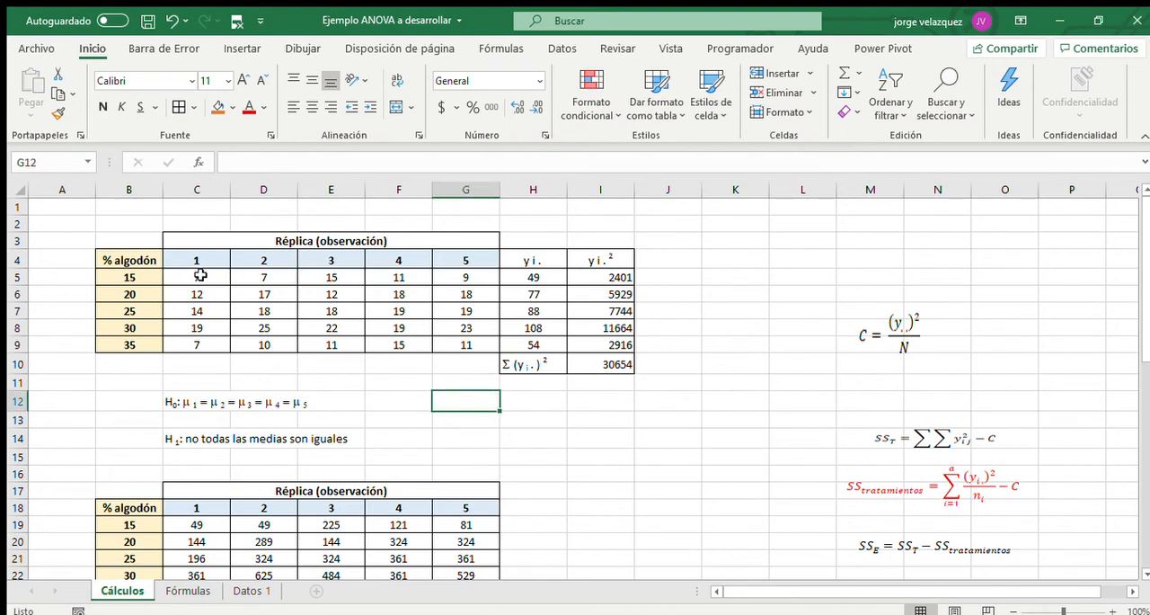
{"action": "left_click_drag", "start_coordinate": [201, 274], "coordinate": [467, 344]}
{"action": "left_click", "coordinate": [473, 405]}
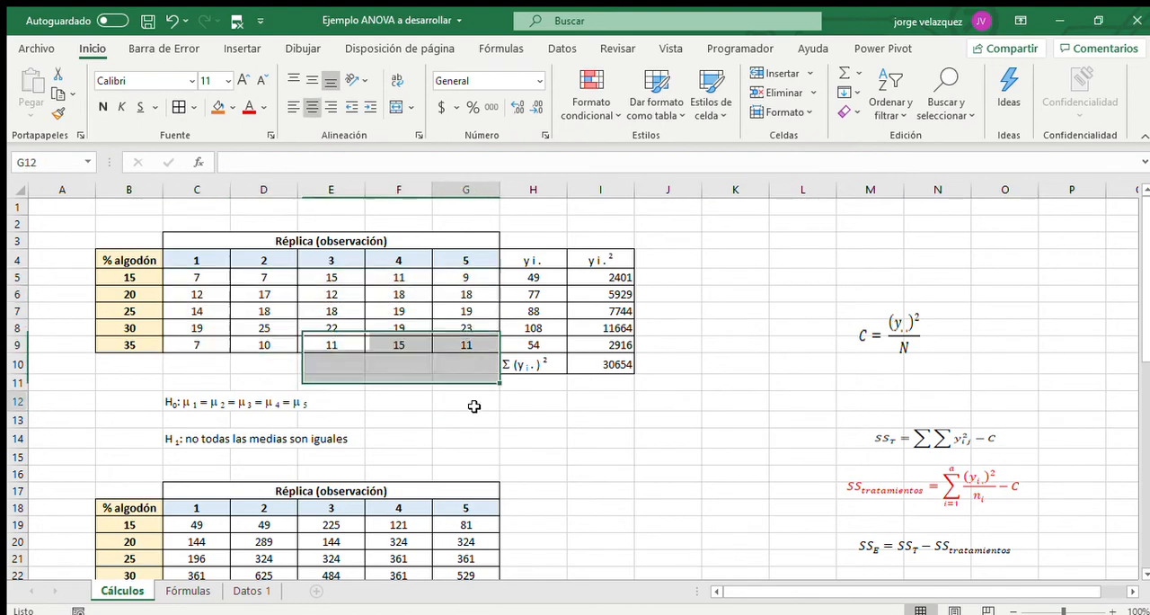
{"action": "type", "text": "y . . ="}
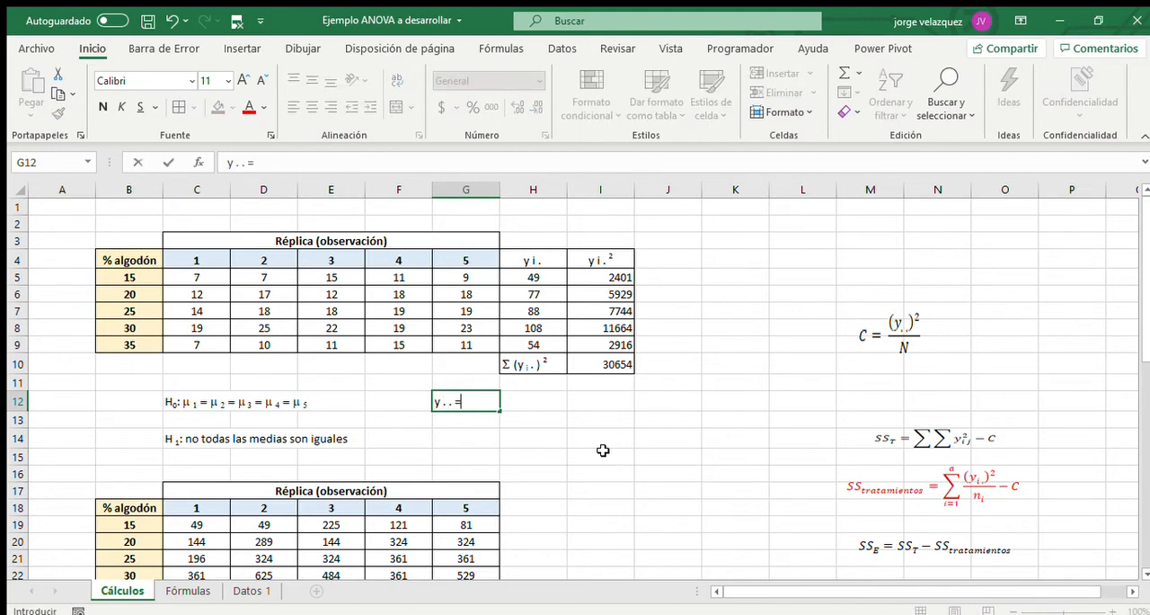
{"action": "key", "text": "Tab"}
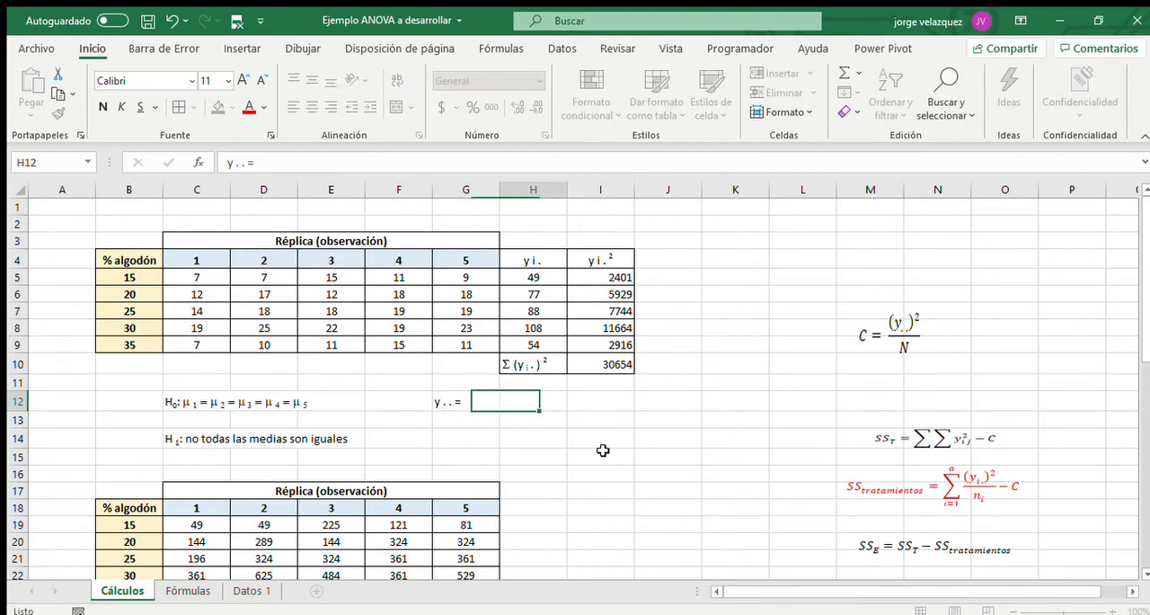
Sum the observations C5:G9 in H12 with the SUMA function and apply borders to G12:H12.
{"action": "type", "text": "=suma("}
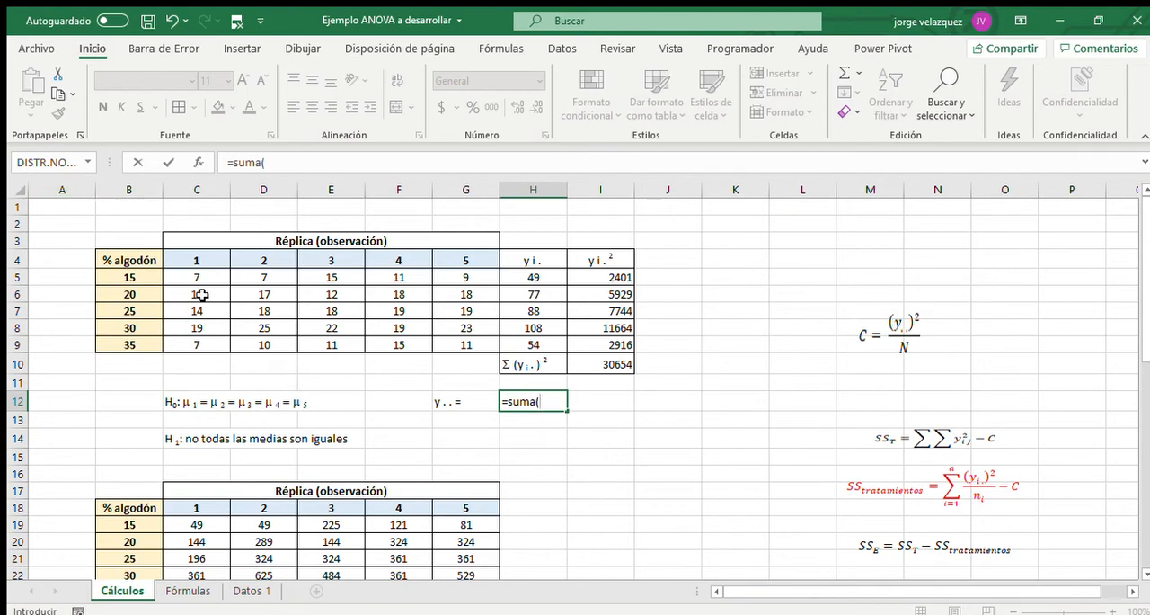
{"action": "left_click_drag", "start_coordinate": [205, 276], "coordinate": [435, 347]}
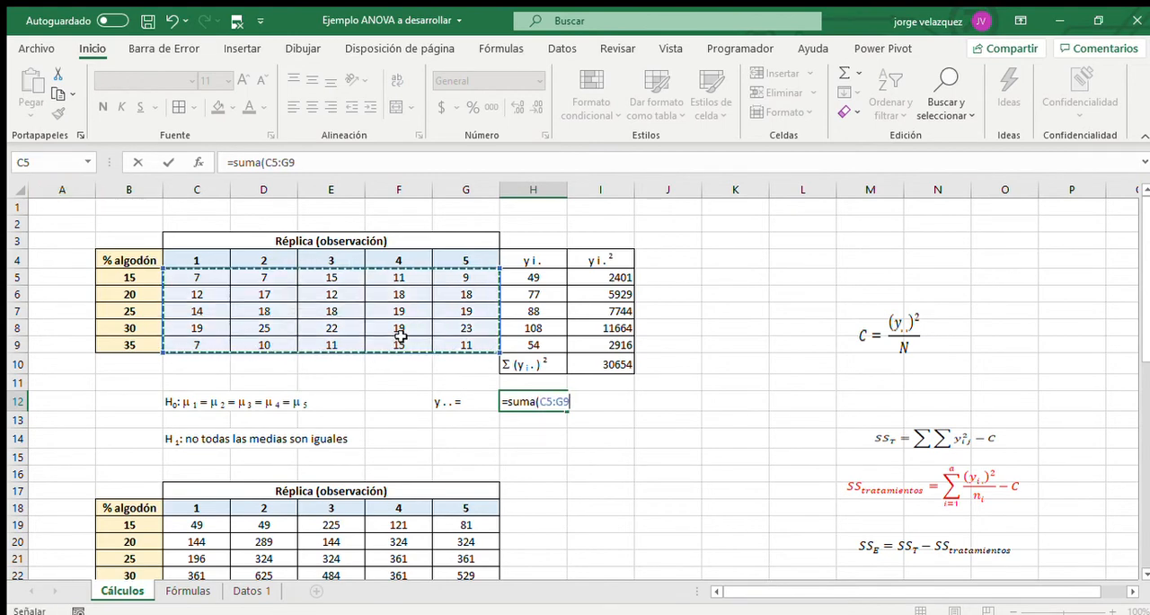
{"action": "key", "text": "Return"}
{"action": "left_click_drag", "start_coordinate": [477, 404], "coordinate": [535, 402]}
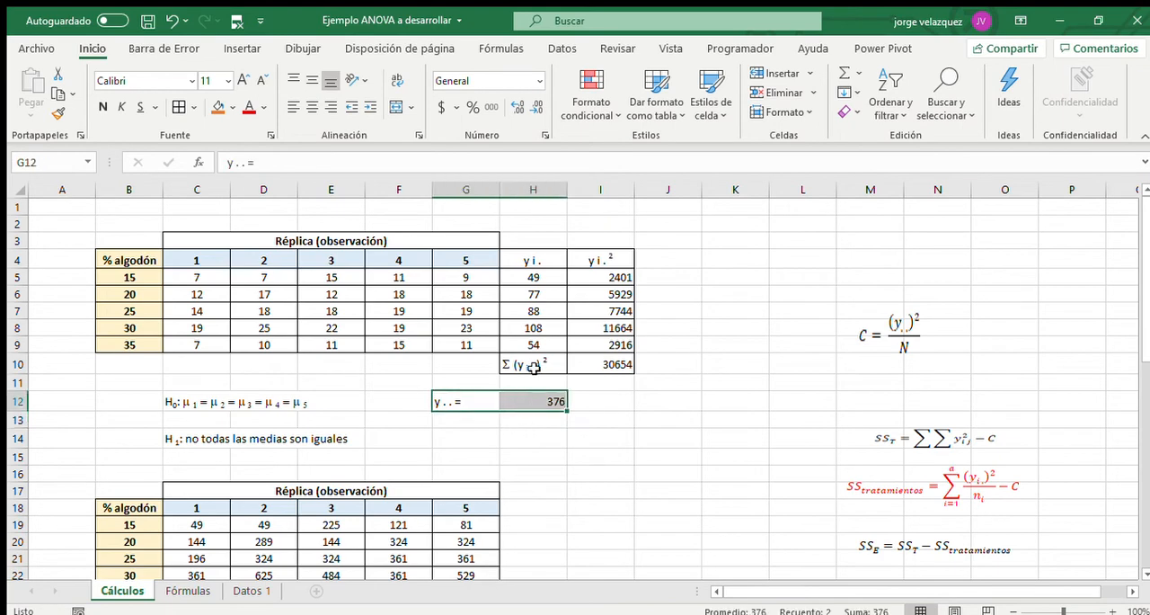
Link the y.. value in N28 to the grand total in H12.
{"action": "scroll", "coordinate": [783, 506], "scroll_direction": "down", "scroll_amount": 4}
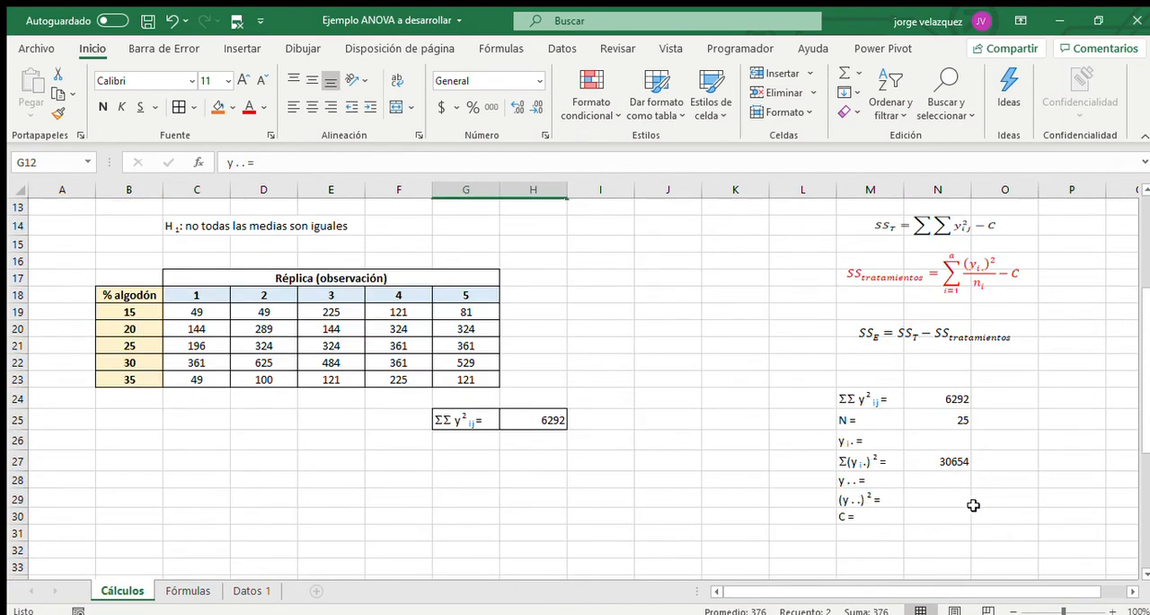
{"action": "left_click", "coordinate": [960, 482]}
{"action": "type", "text": "="}
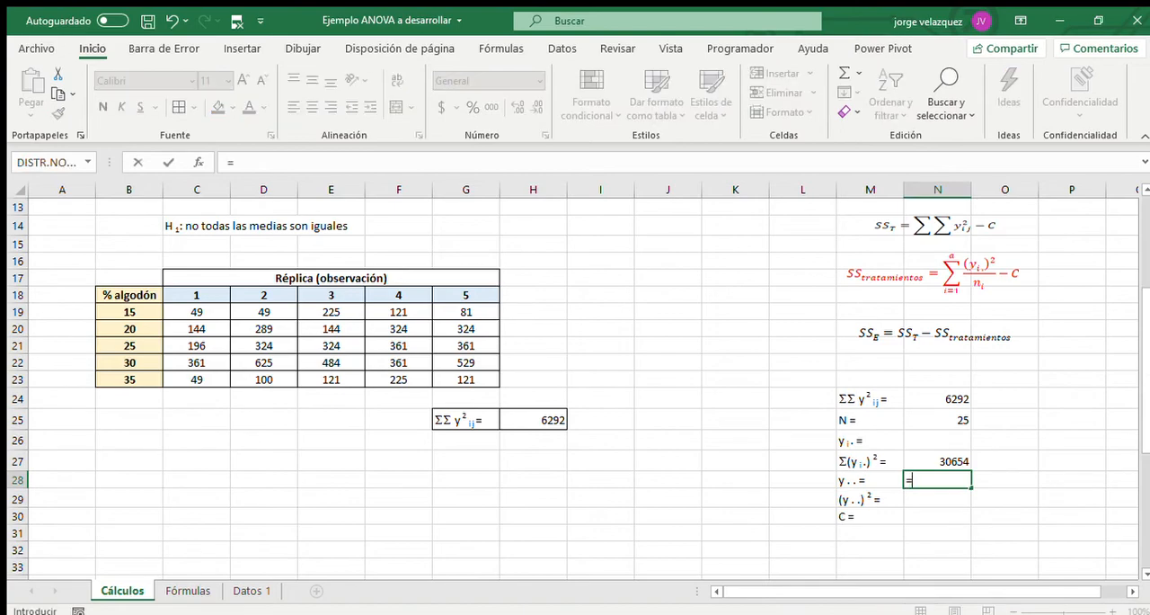
{"action": "scroll", "coordinate": [675, 480], "scroll_direction": "up", "scroll_amount": 4}
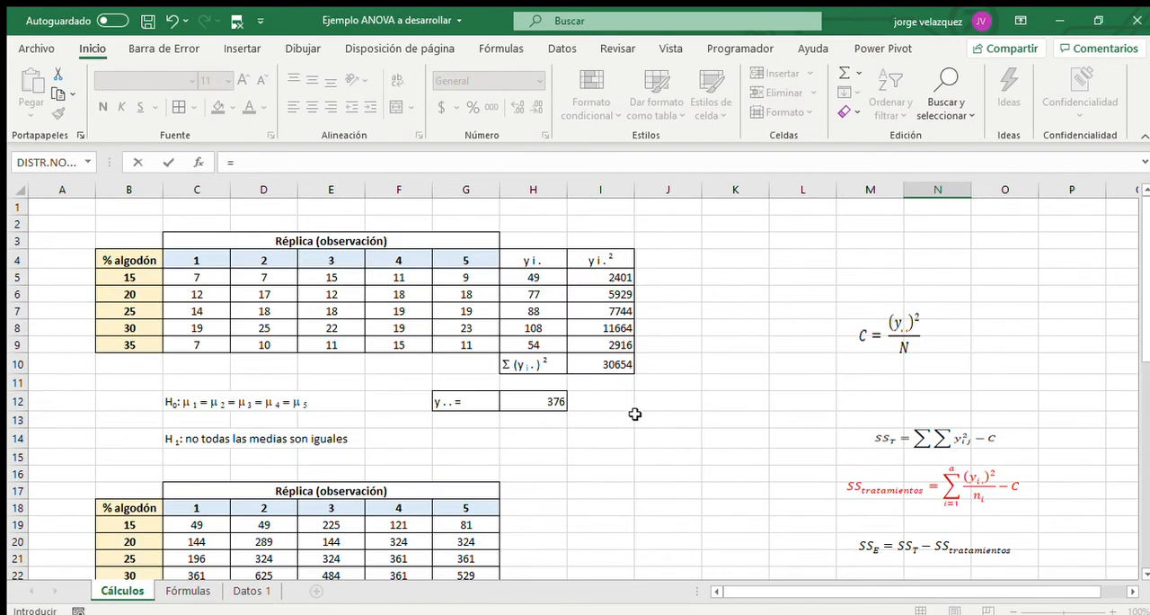
{"action": "left_click", "coordinate": [537, 398]}
{"action": "key", "text": "Return"}
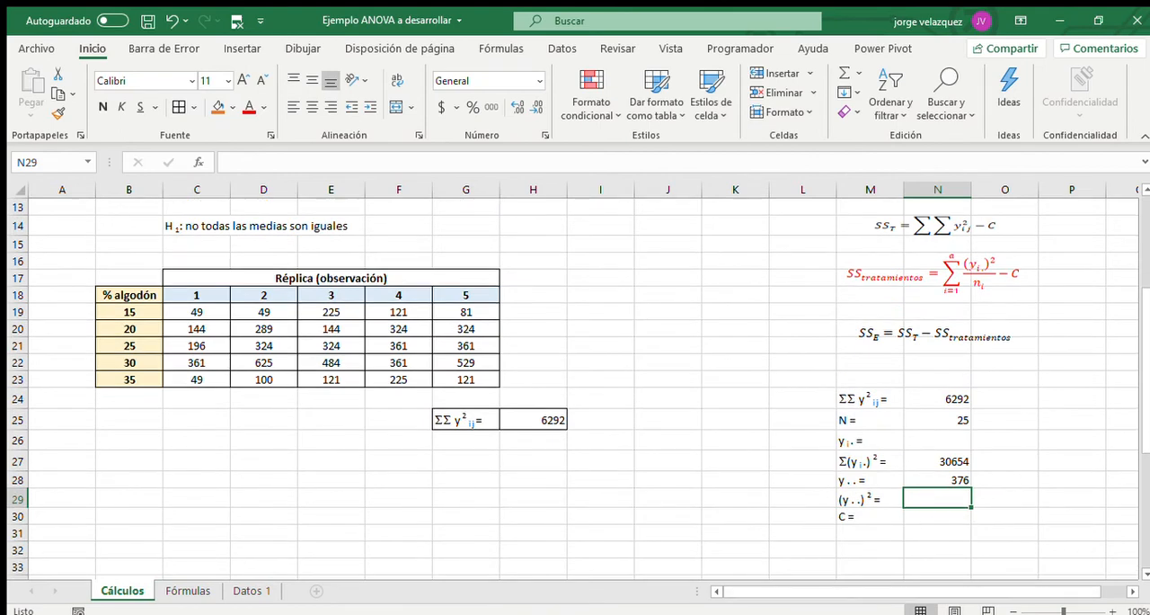
Calculate (y..)² in N29 by squaring the y.. value in N28.
{"action": "type", "text": "="}
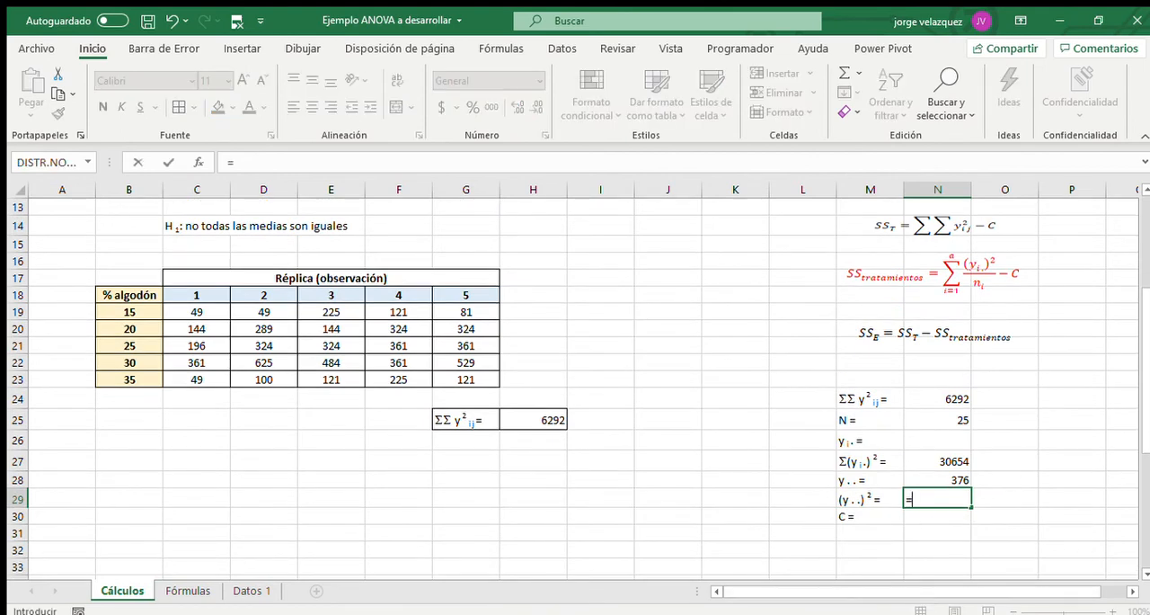
{"action": "left_click", "coordinate": [948, 479]}
{"action": "type", "text": "^2"}
{"action": "key", "text": "Return"}
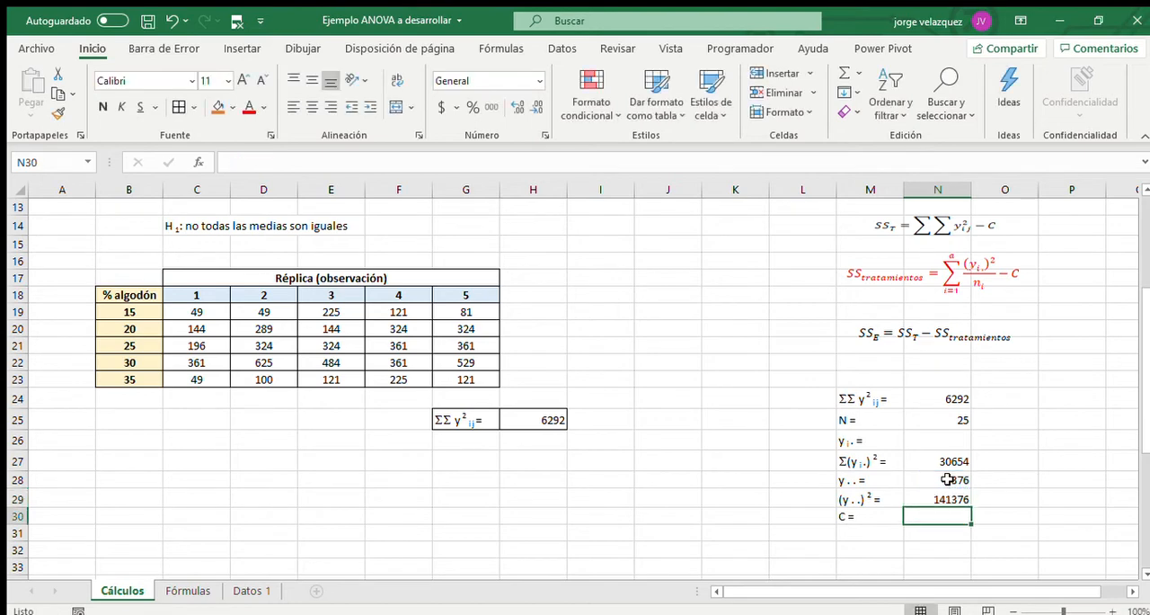
Move the C formula image down to around K32:L33, beside the area below the summary values.
{"action": "scroll", "coordinate": [935, 359], "scroll_direction": "up", "scroll_amount": 2}
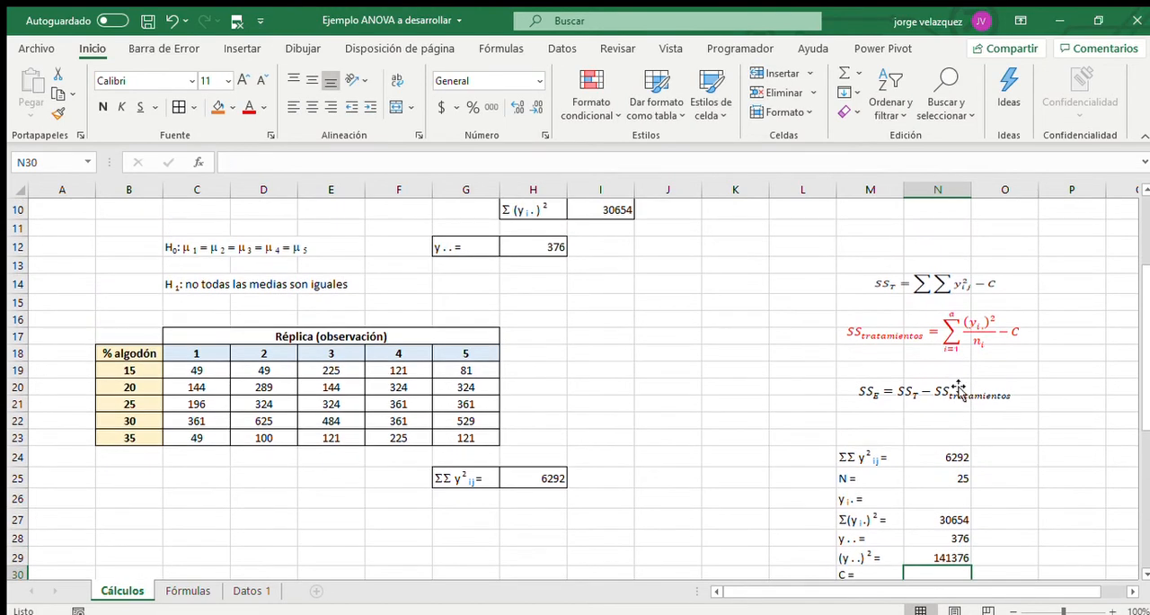
{"action": "left_click_drag", "start_coordinate": [903, 245], "coordinate": [760, 575]}
{"action": "scroll", "coordinate": [876, 523], "scroll_direction": "down", "scroll_amount": 4}
{"action": "left_click_drag", "start_coordinate": [763, 358], "coordinate": [775, 463]}
Calculate C in N30 by dividing (y..)² in N29 by N in N25.
{"action": "left_click", "coordinate": [936, 410]}
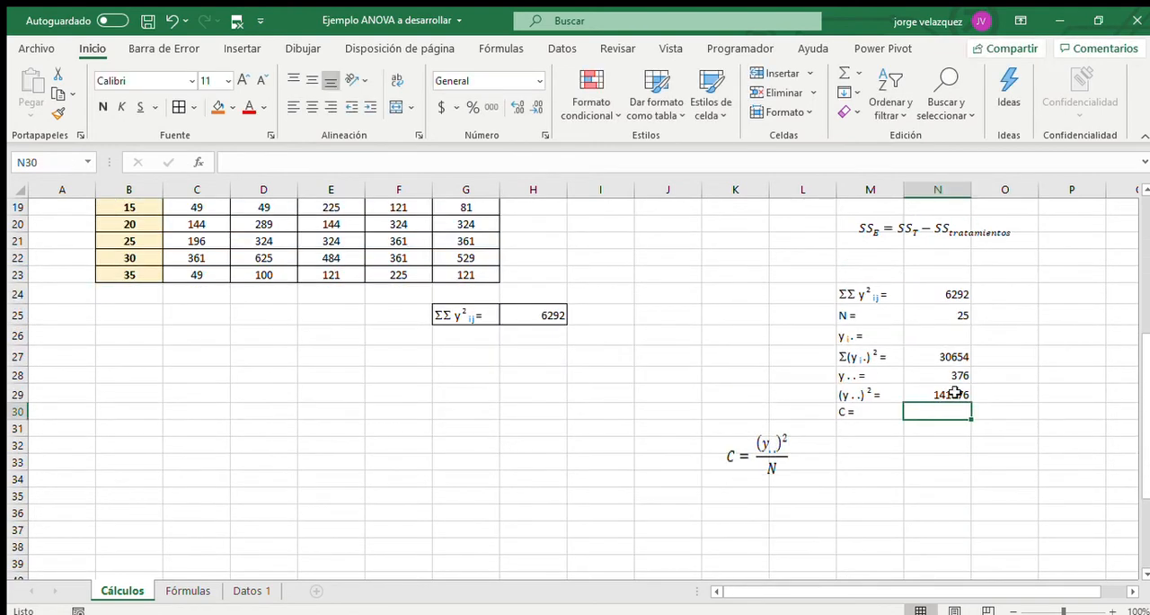
{"action": "type", "text": "="}
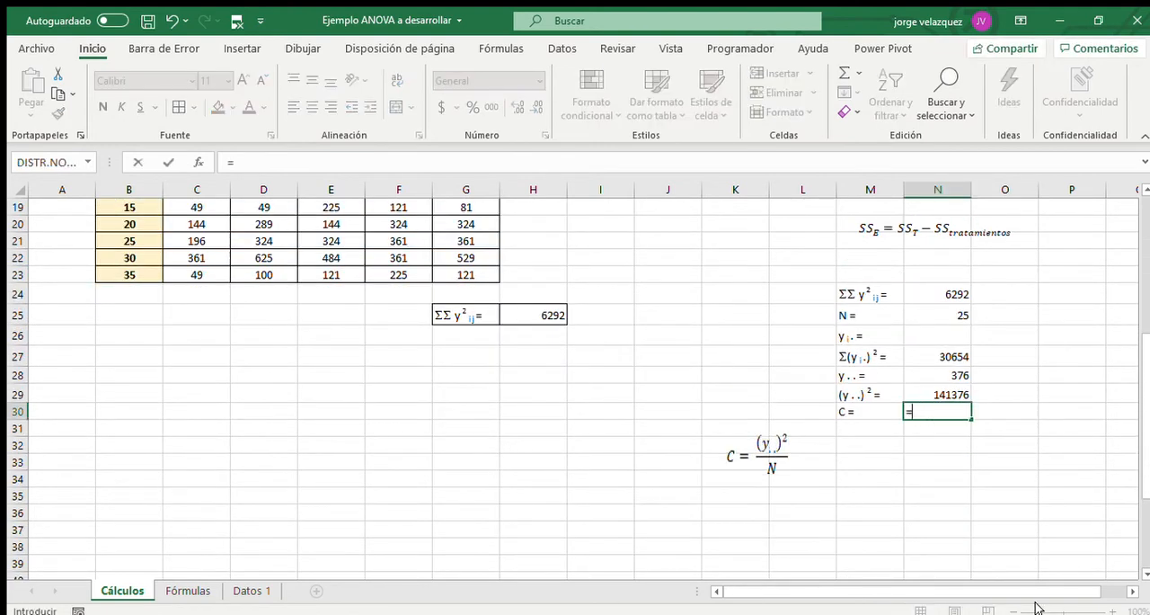
{"action": "left_click", "coordinate": [948, 391]}
{"action": "type", "text": "/"}
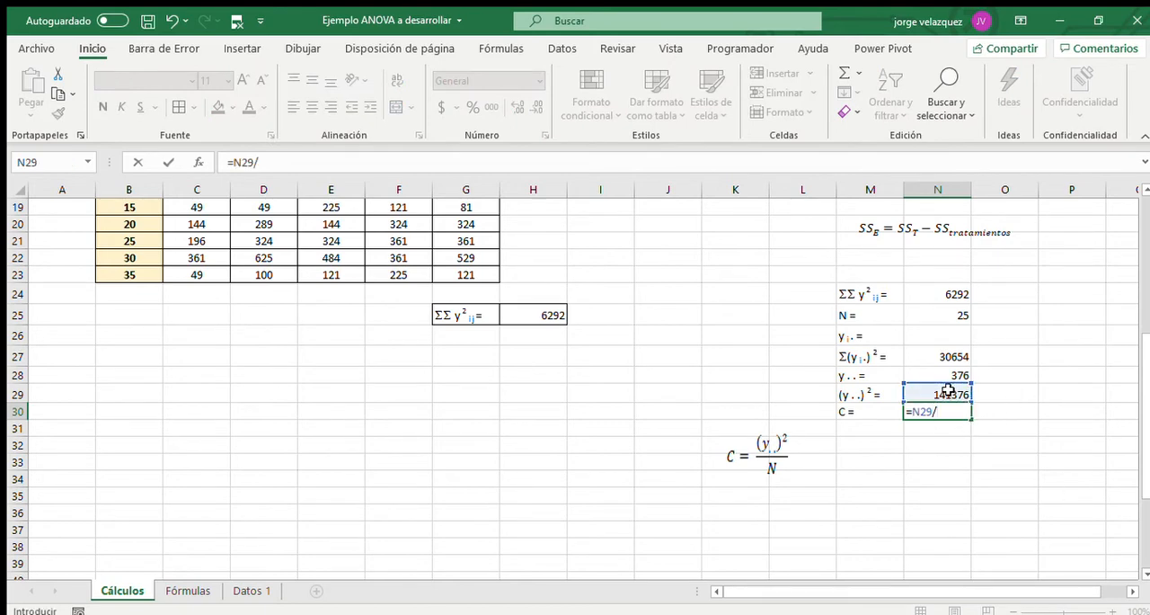
{"action": "left_click", "coordinate": [938, 309]}
{"action": "key", "text": "Return"}
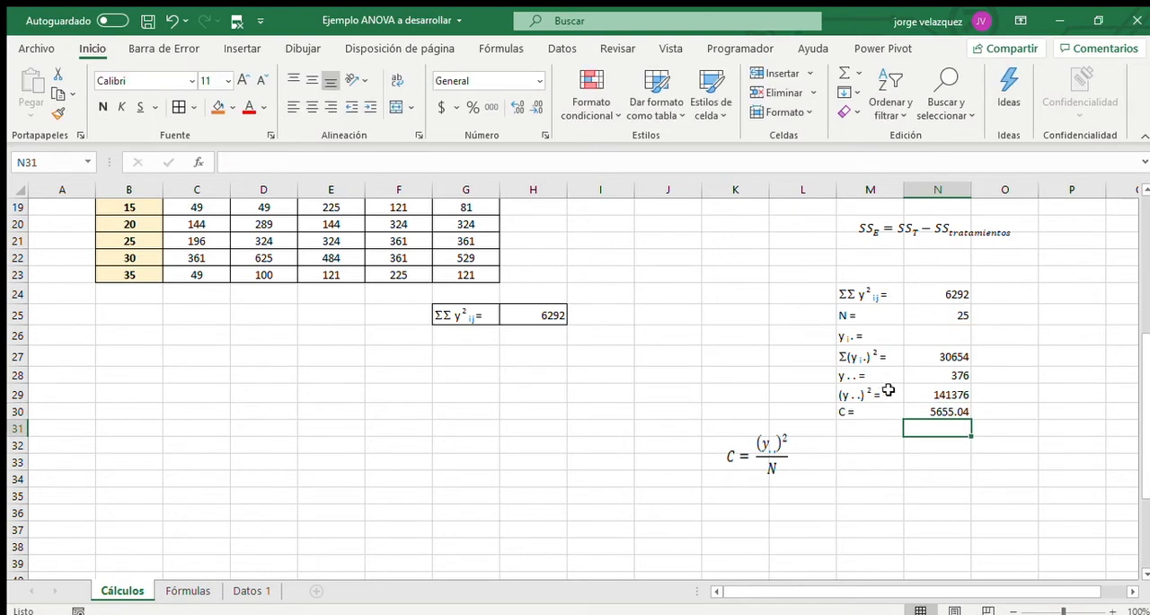
Move the SS_T formula image to around row 37, below the C formula image.
{"action": "scroll", "coordinate": [949, 400], "scroll_direction": "up", "scroll_amount": 2}
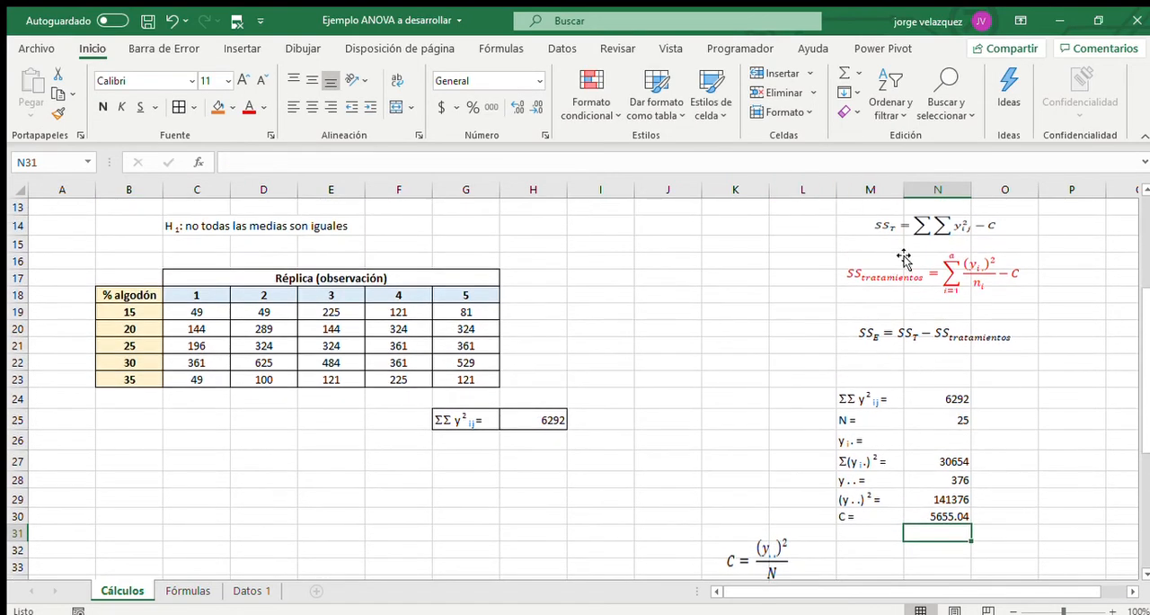
{"action": "left_click", "coordinate": [924, 230]}
{"action": "left_click_drag", "start_coordinate": [924, 230], "coordinate": [634, 530]}
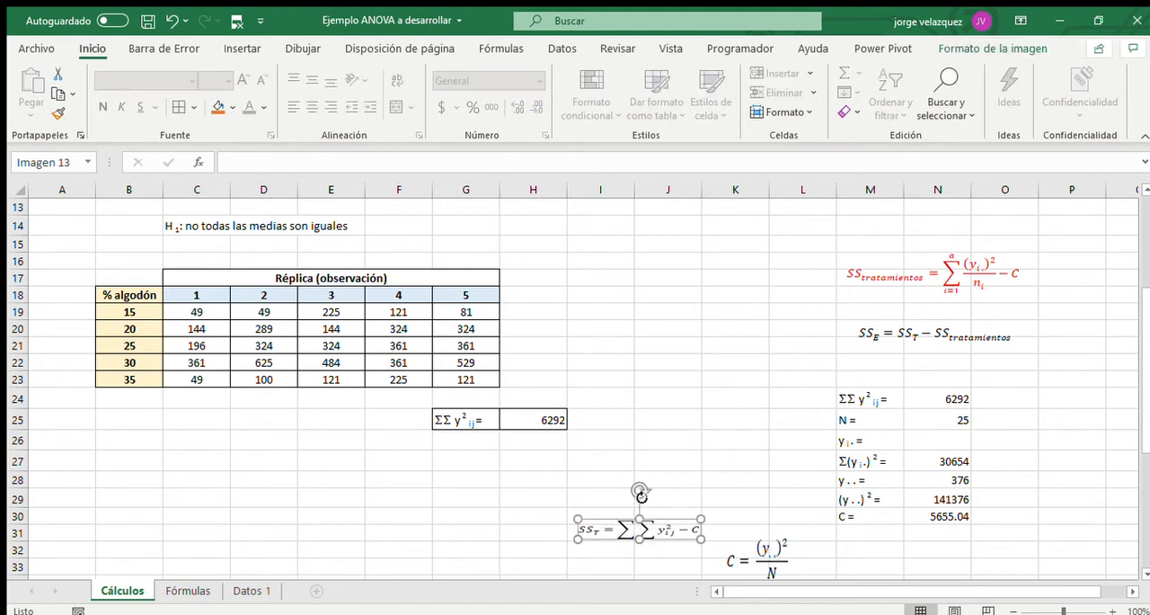
{"action": "scroll", "coordinate": [641, 493], "scroll_direction": "down", "scroll_amount": 3}
{"action": "left_click_drag", "start_coordinate": [665, 379], "coordinate": [773, 485]}
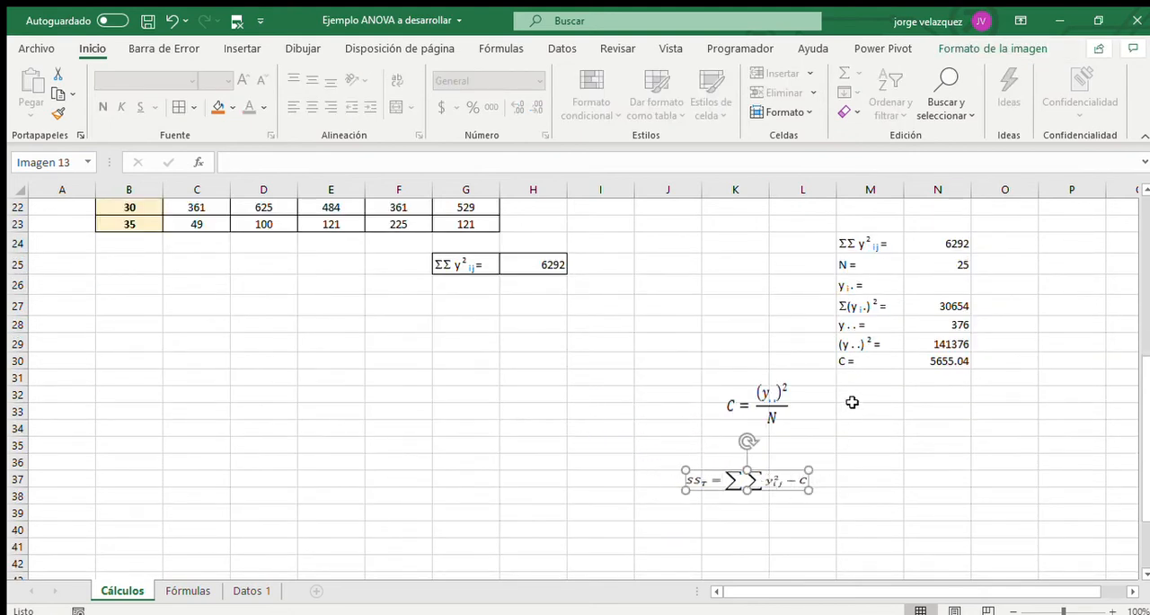
Enter the label "SST =" in M33, below the summary values.
{"action": "left_click", "coordinate": [850, 414]}
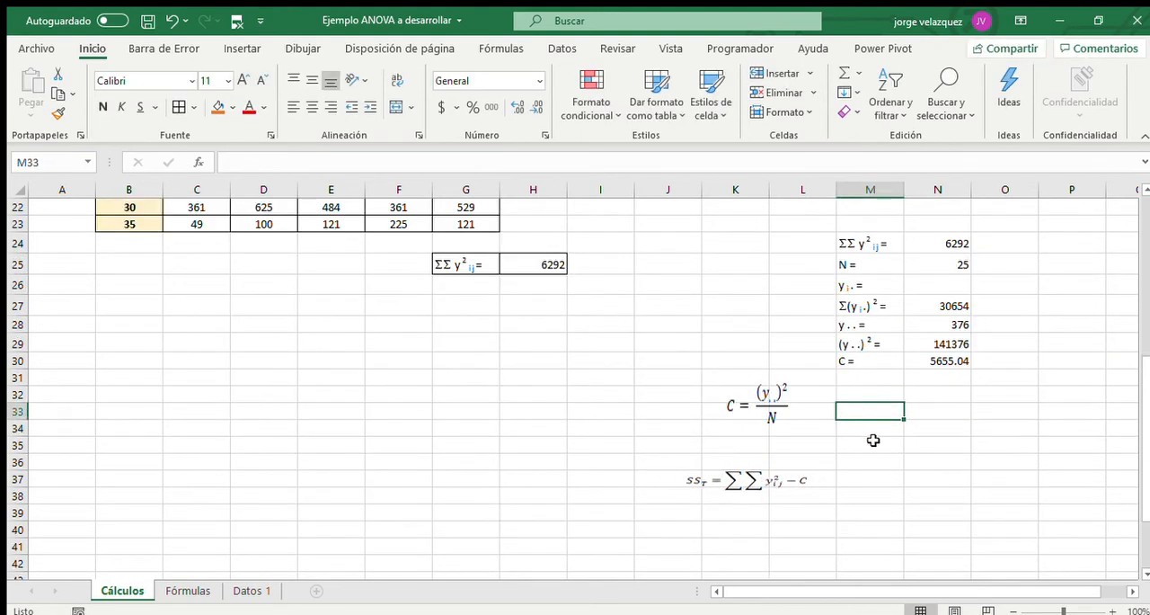
{"action": "type", "text": "SST ="}
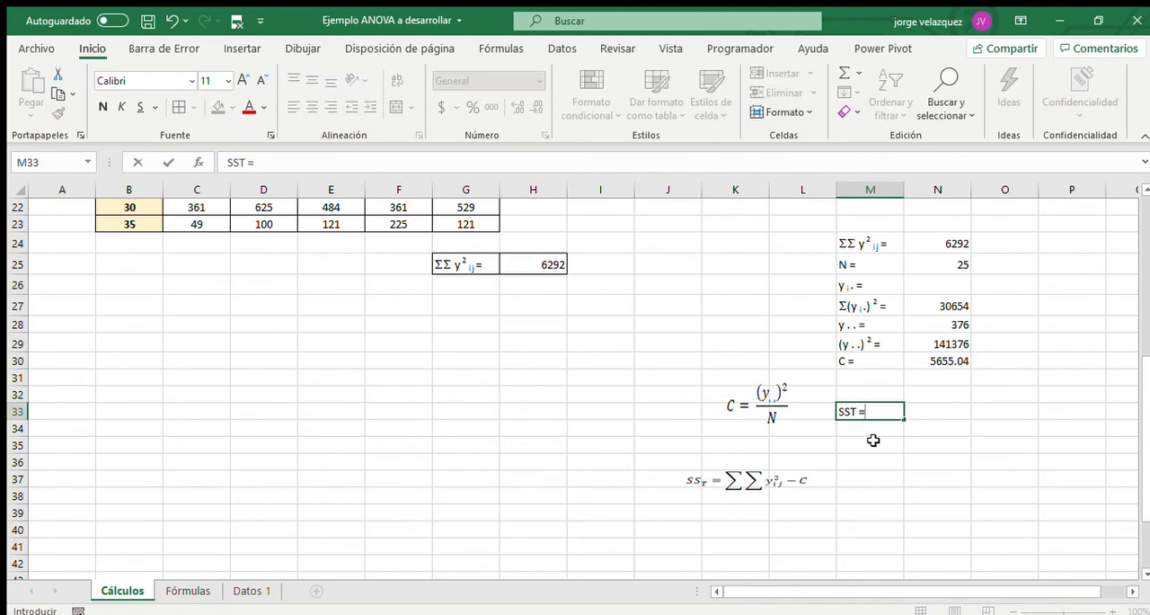
{"action": "key", "text": "Return"}
{"action": "key", "text": "Up"}
{"action": "key", "text": "Right"}
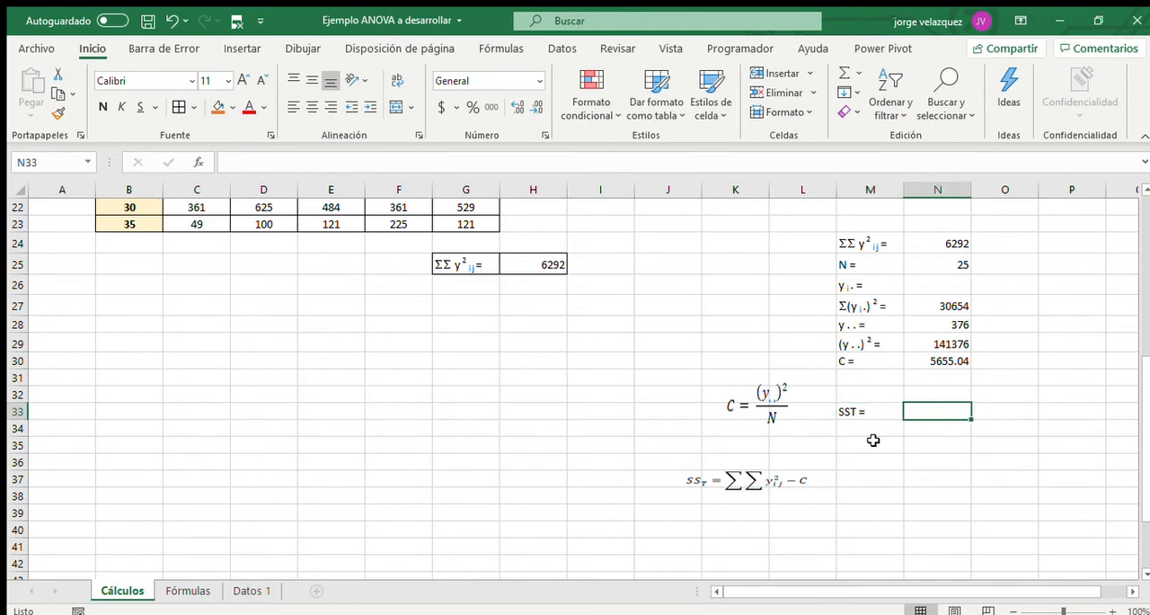
Calculate SST in N33 as ΣΣy²ij minus C with the formula =N24-N30.
{"action": "type", "text": "="}
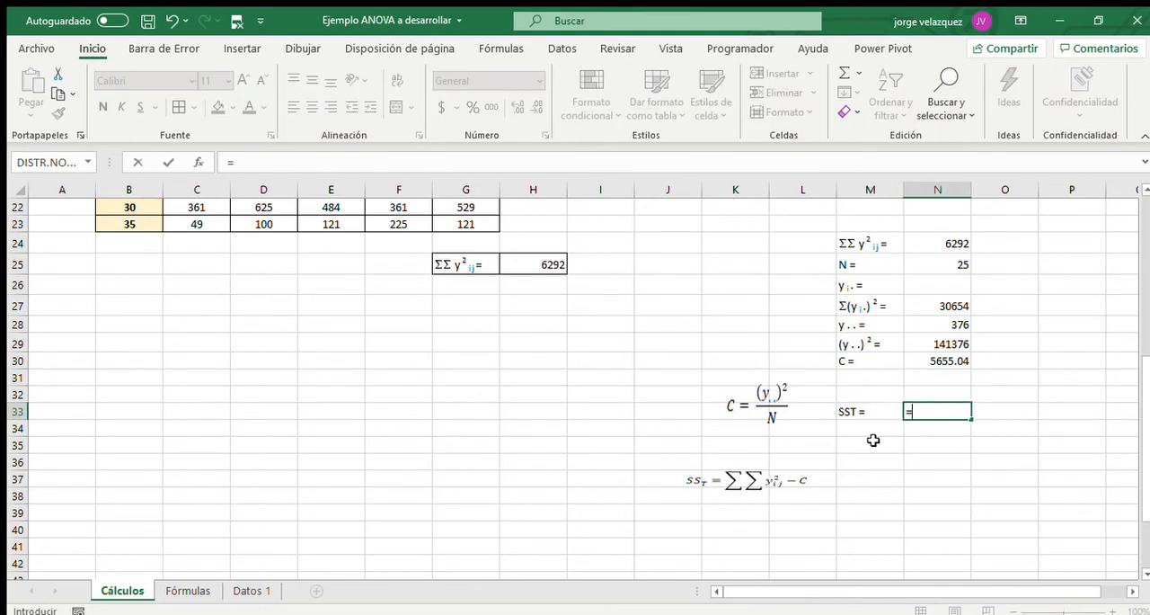
{"action": "left_click", "coordinate": [953, 253]}
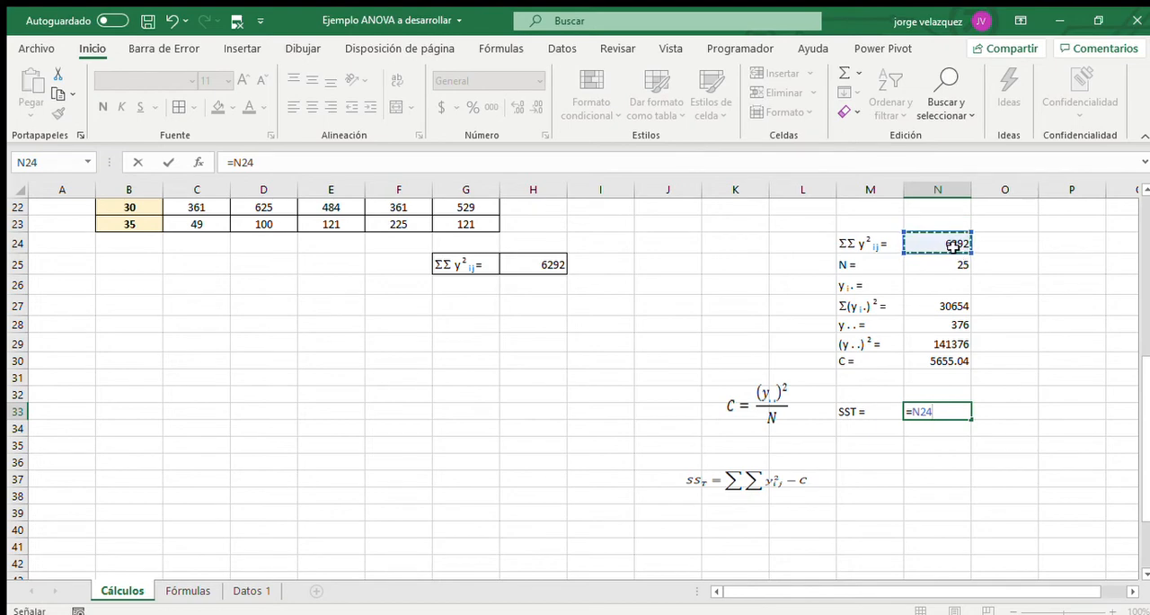
{"action": "type", "text": "-"}
{"action": "left_click", "coordinate": [965, 360]}
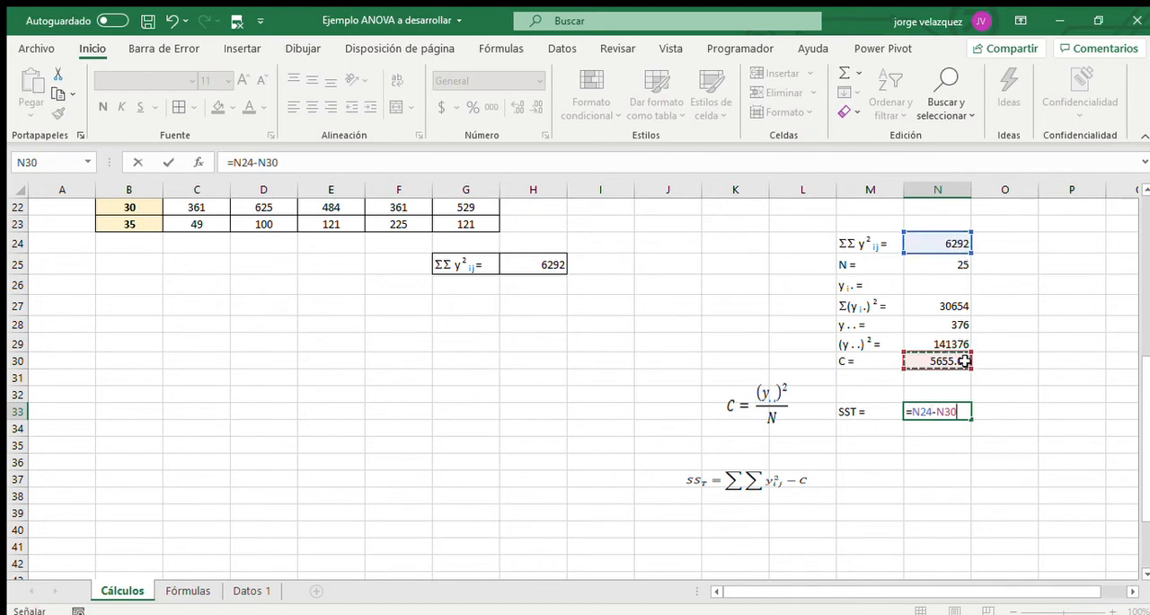
{"action": "key", "text": "Return"}
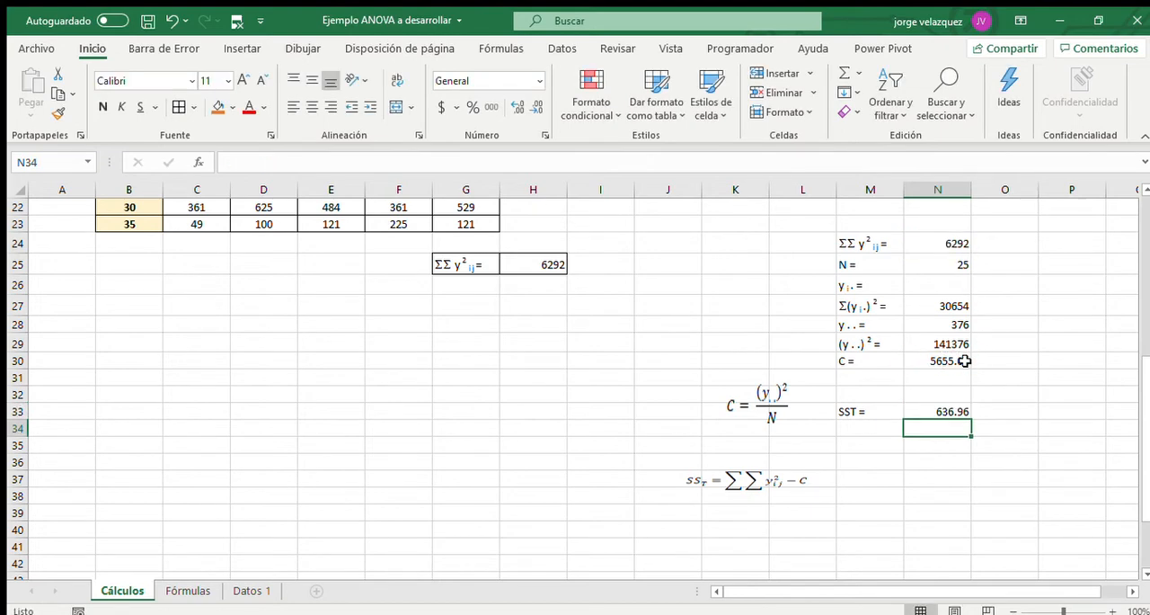
Move the red SS_tratamientos formula image down between the C and SS_T formula images, beside row 34.
{"action": "scroll", "coordinate": [804, 392], "scroll_direction": "up", "scroll_amount": 5}
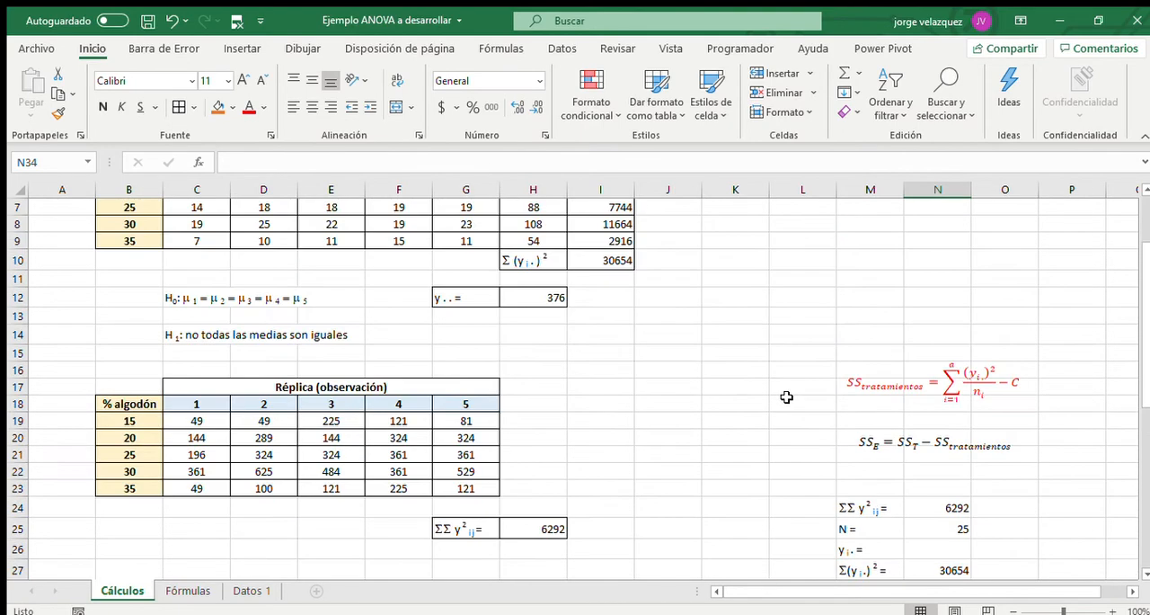
{"action": "left_click", "coordinate": [863, 395]}
{"action": "left_click_drag", "start_coordinate": [863, 395], "coordinate": [742, 504]}
{"action": "scroll", "coordinate": [743, 503], "scroll_direction": "down", "scroll_amount": 4}
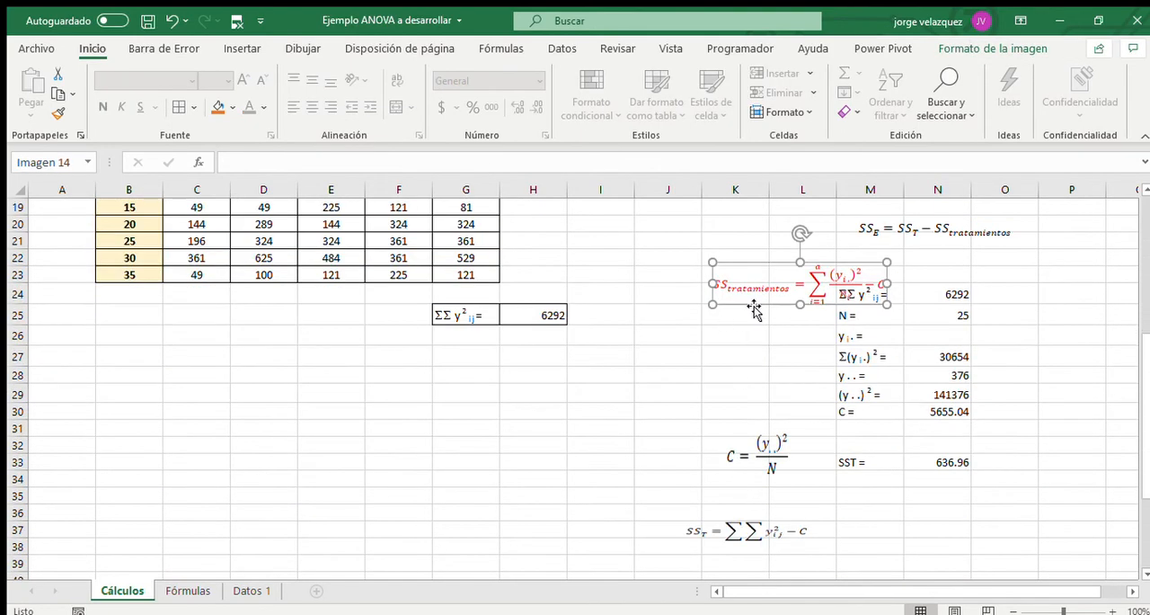
{"action": "left_click_drag", "start_coordinate": [755, 311], "coordinate": [689, 505]}
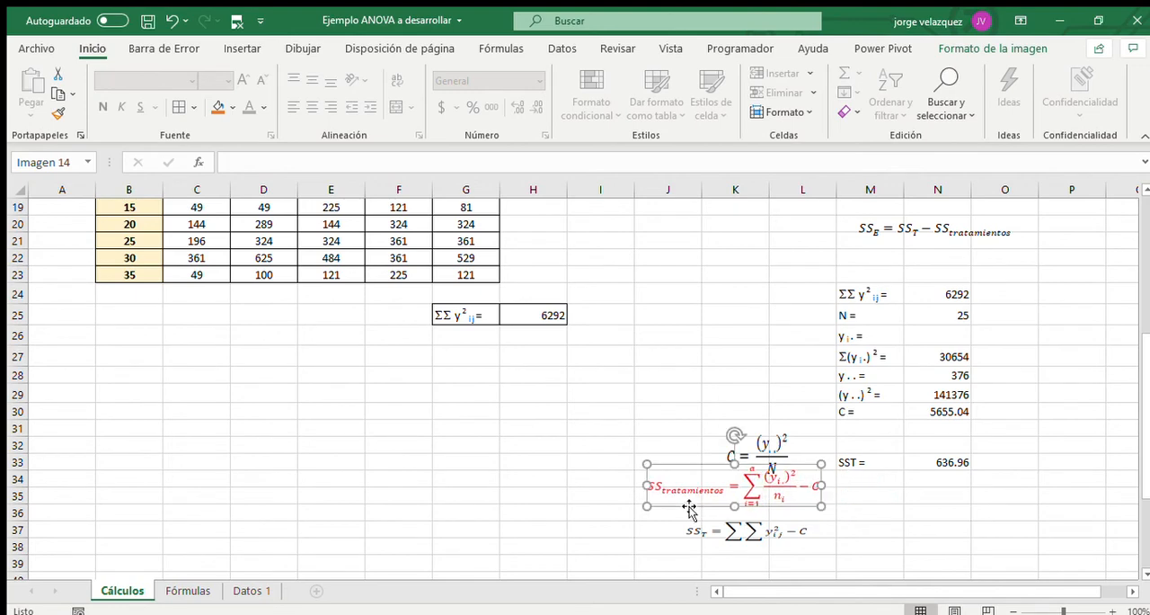
Enter the label "SS trat =" in M34, below the SST label.
{"action": "left_click", "coordinate": [865, 478]}
{"action": "type", "text": "SS trat ="}
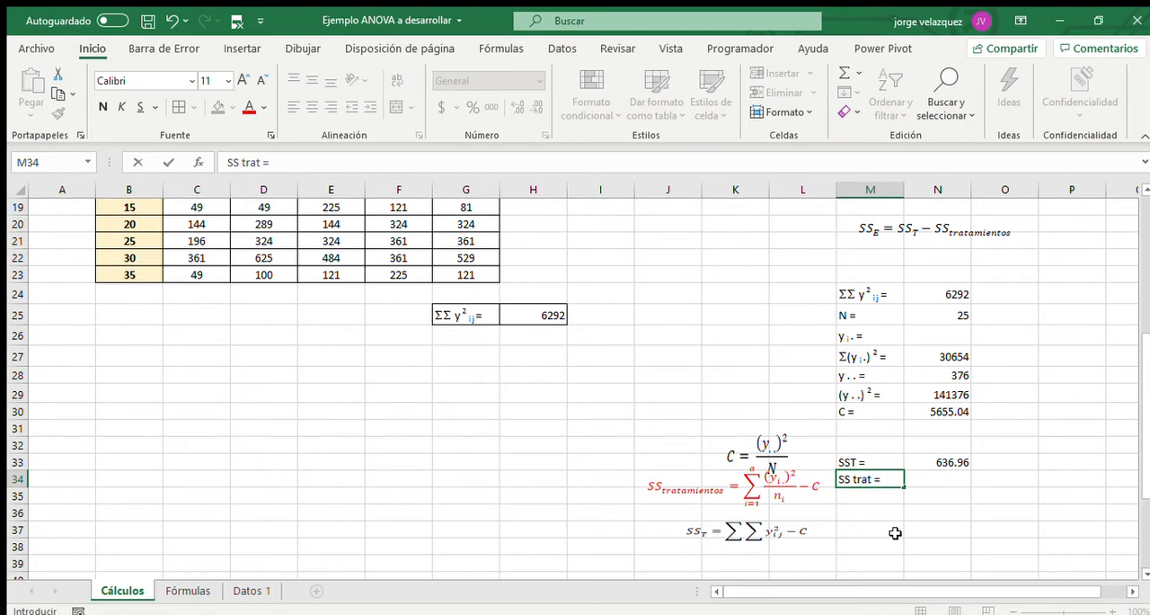
{"action": "key", "text": "Tab"}
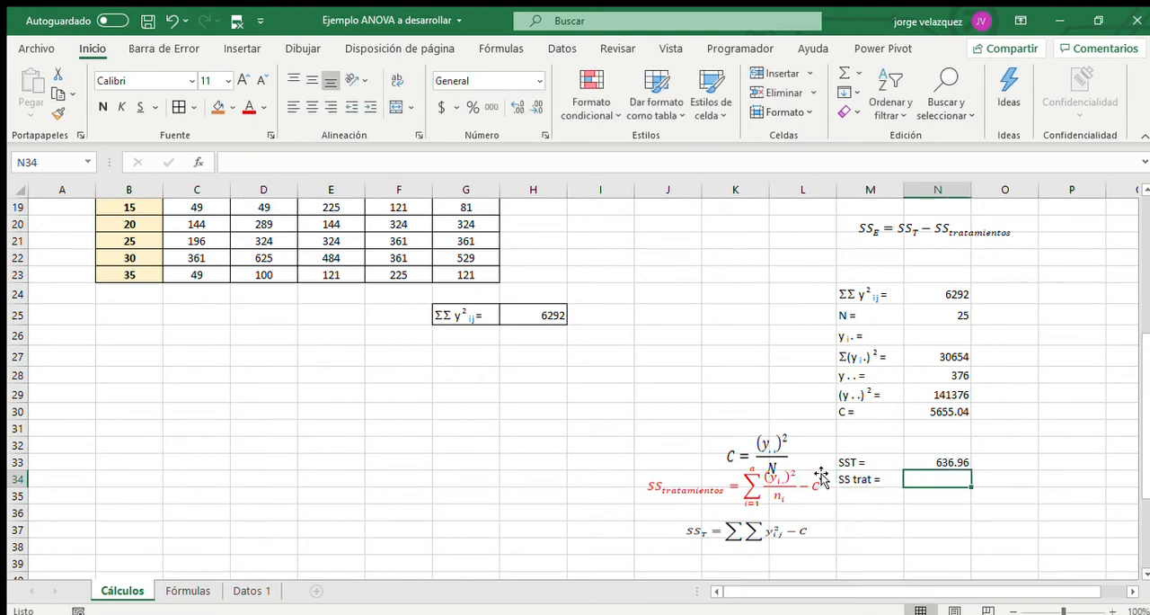
Enter the header "n i" in J4, beside the yi.² column of the first replicate table.
{"action": "left_click", "coordinate": [806, 499]}
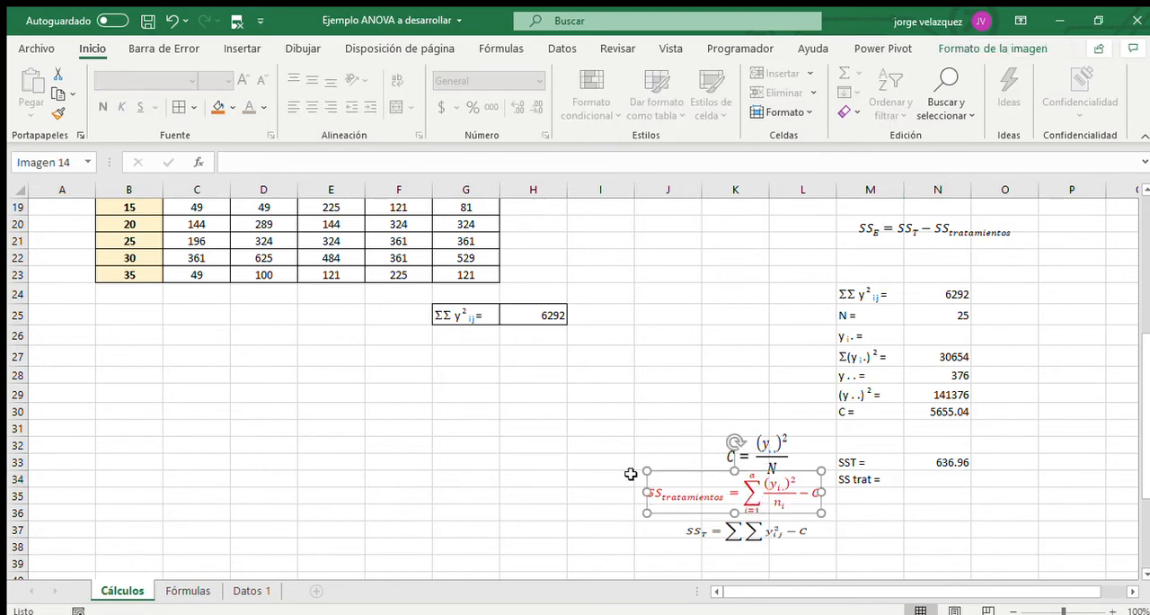
{"action": "scroll", "coordinate": [520, 391], "scroll_direction": "up", "scroll_amount": 1}
{"action": "scroll", "coordinate": [504, 392], "scroll_direction": "up", "scroll_amount": 5}
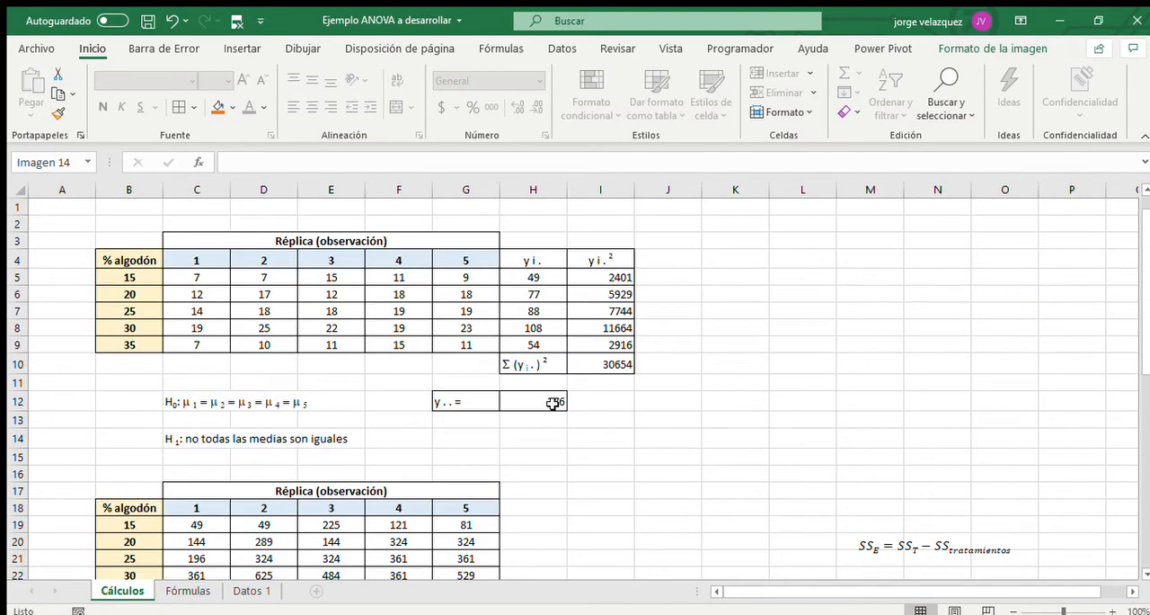
{"action": "left_click", "coordinate": [196, 275]}
{"action": "left_click_drag", "start_coordinate": [196, 275], "coordinate": [459, 281]}
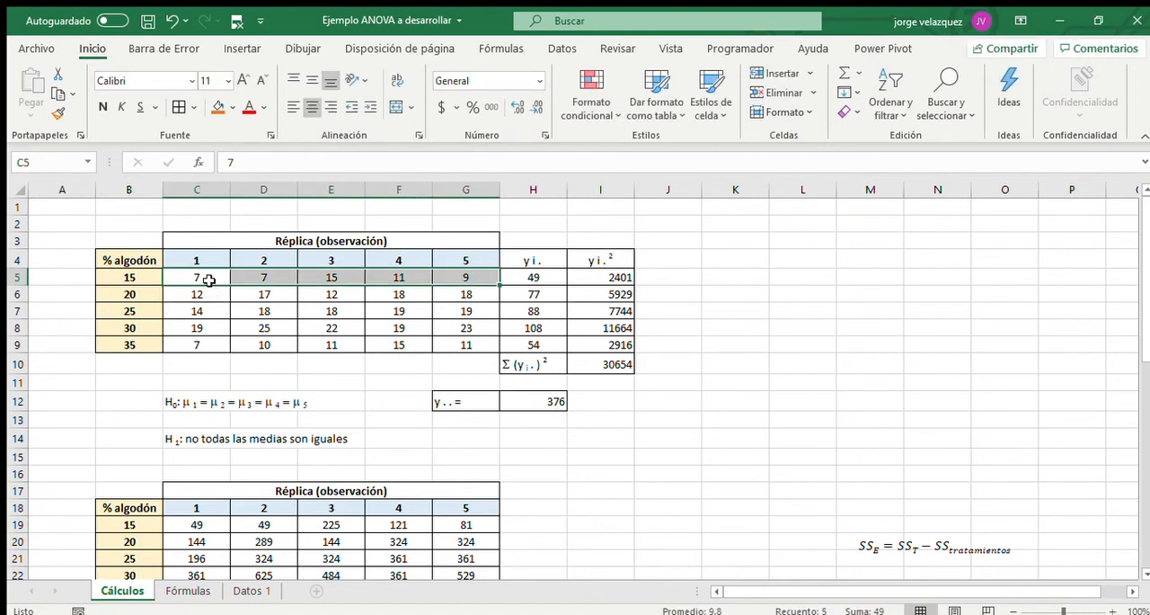
{"action": "left_click_drag", "start_coordinate": [208, 281], "coordinate": [399, 277]}
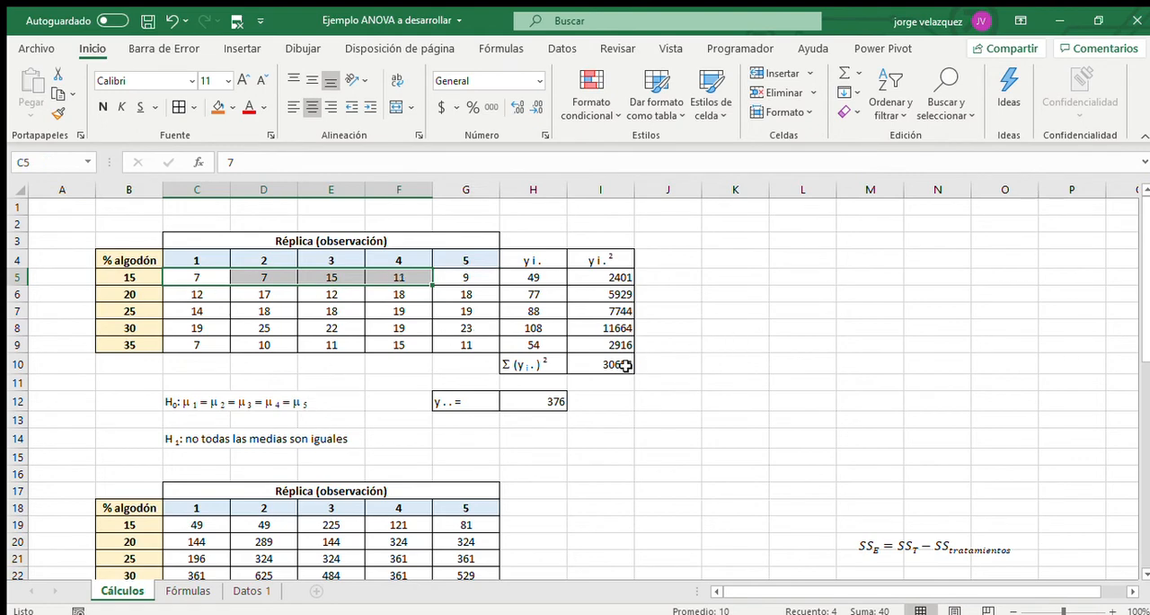
{"action": "left_click", "coordinate": [657, 259]}
{"action": "type", "text": "n i"}
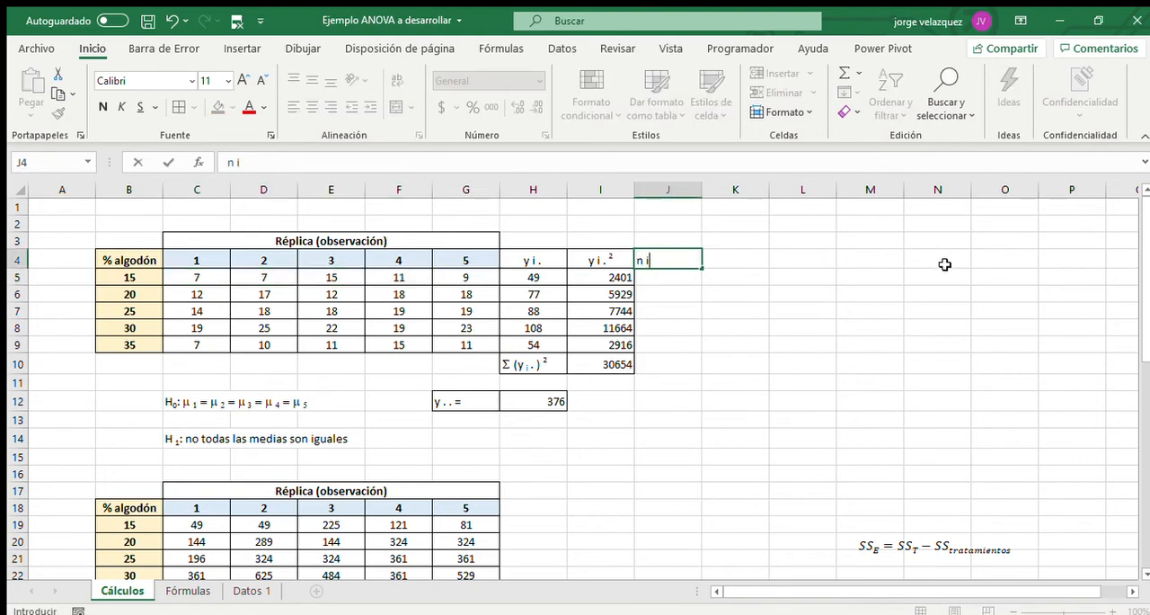
{"action": "key", "text": "Return"}
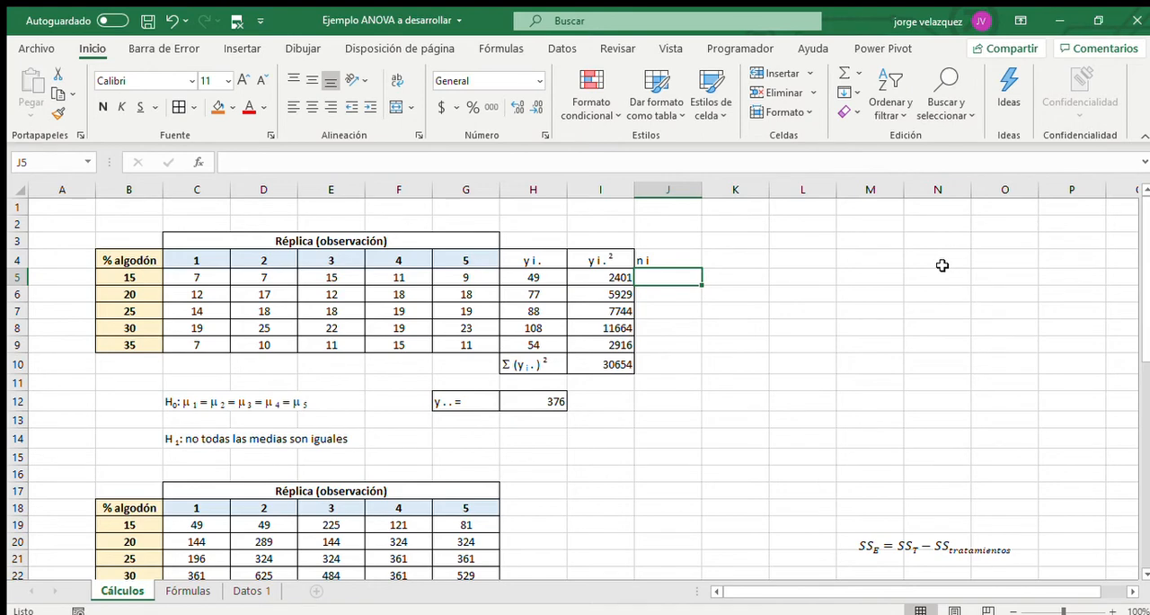
Count the replicates per cotton percentage with =CONTAR(C5:G5) in J5 and fill the formula down to J9.
{"action": "type", "text": "=contar"}
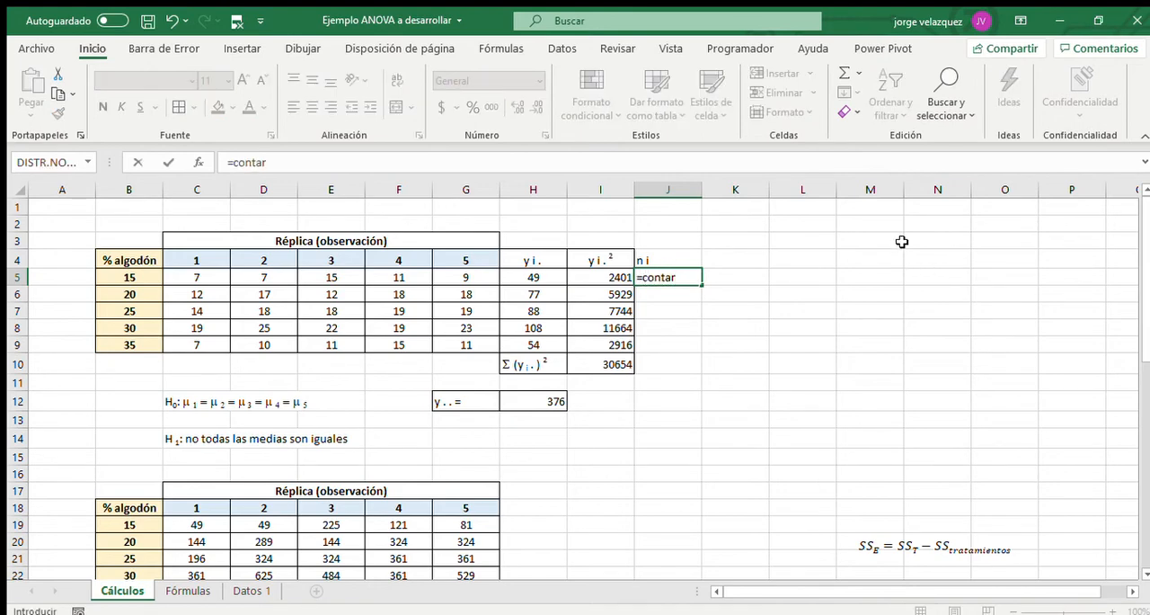
{"action": "key", "text": "Tab"}
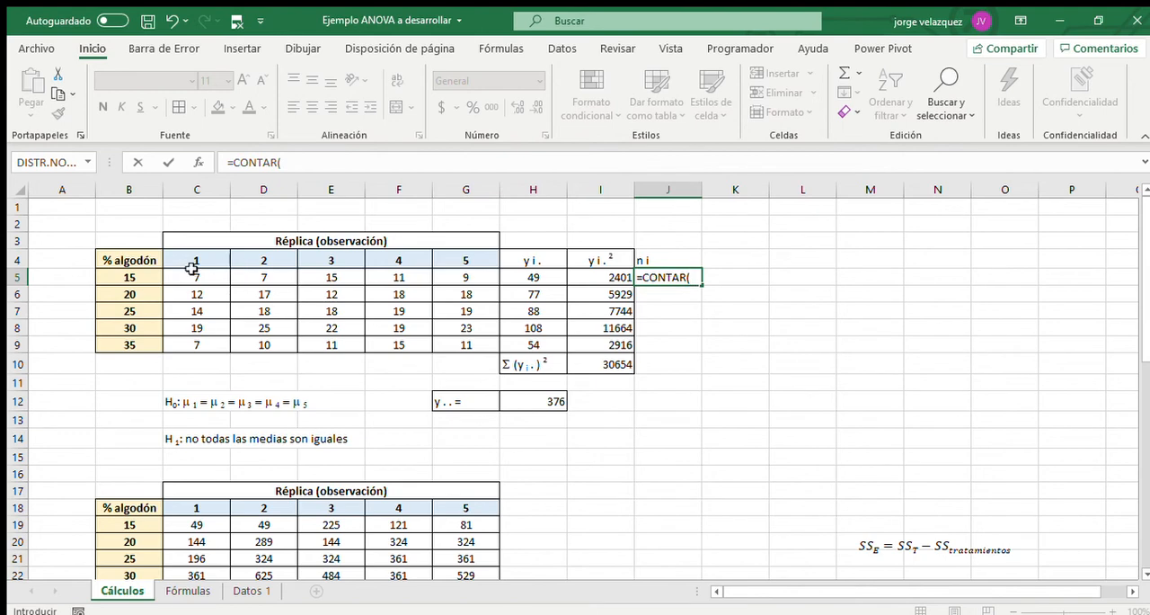
{"action": "left_click_drag", "start_coordinate": [190, 274], "coordinate": [457, 270]}
{"action": "key", "text": "Return"}
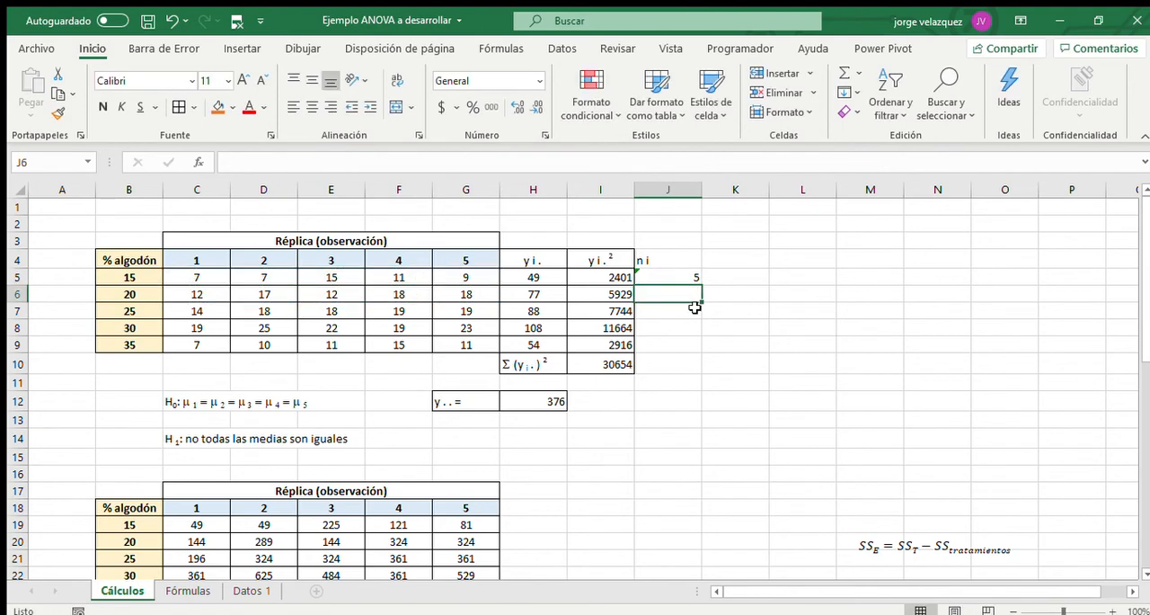
{"action": "left_click", "coordinate": [686, 280]}
{"action": "left_click_drag", "start_coordinate": [698, 286], "coordinate": [699, 352]}
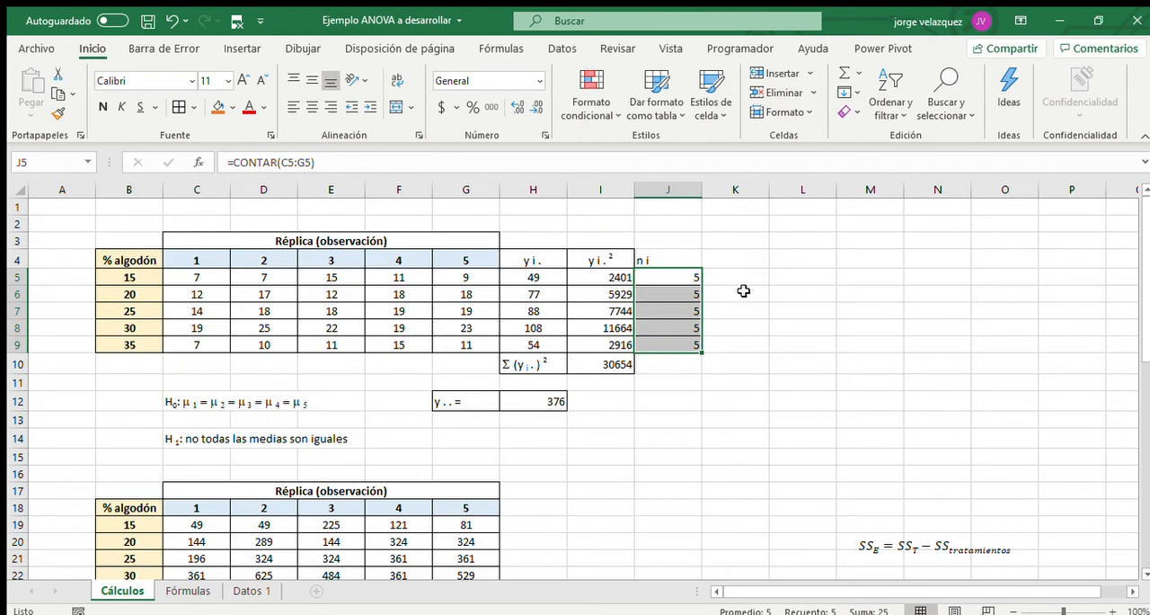
Copy the yi.² header from I4 to K4 and extend it to read "yi.²/ n i".
{"action": "left_click", "coordinate": [605, 262]}
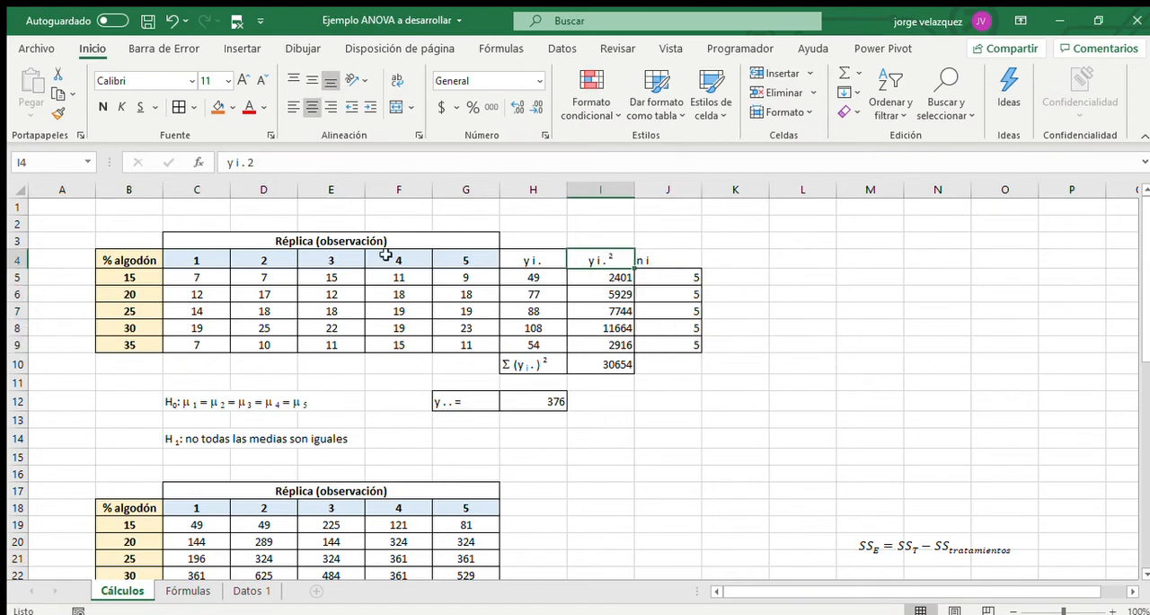
{"action": "key", "text": "ctrl+c"}
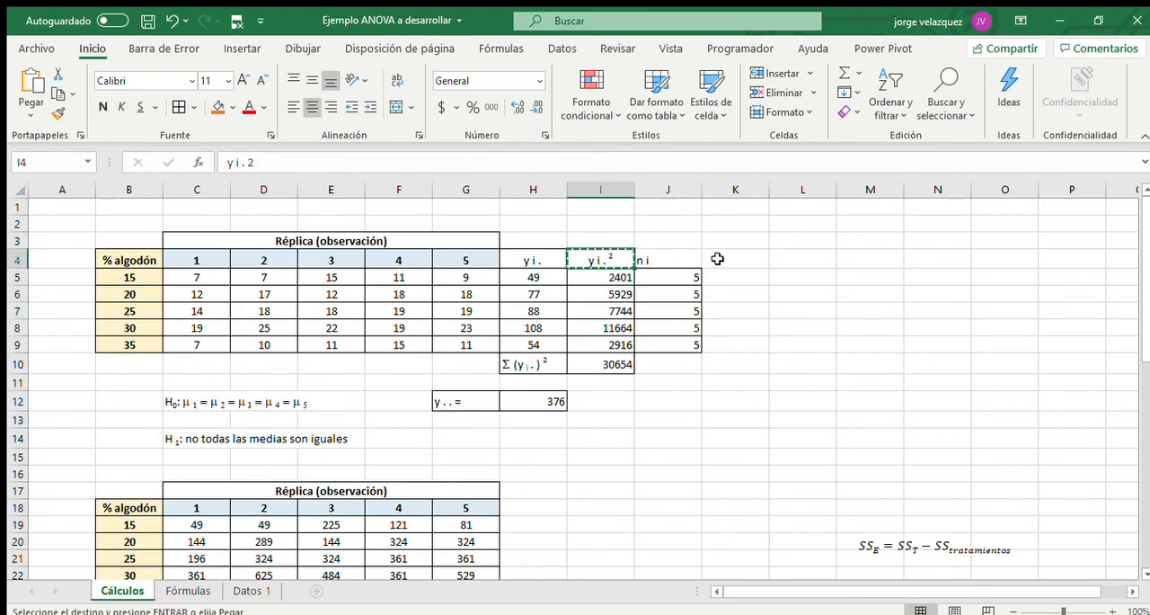
{"action": "left_click", "coordinate": [733, 260]}
{"action": "key", "text": "ctrl+v"}
{"action": "double_click", "coordinate": [764, 260]}
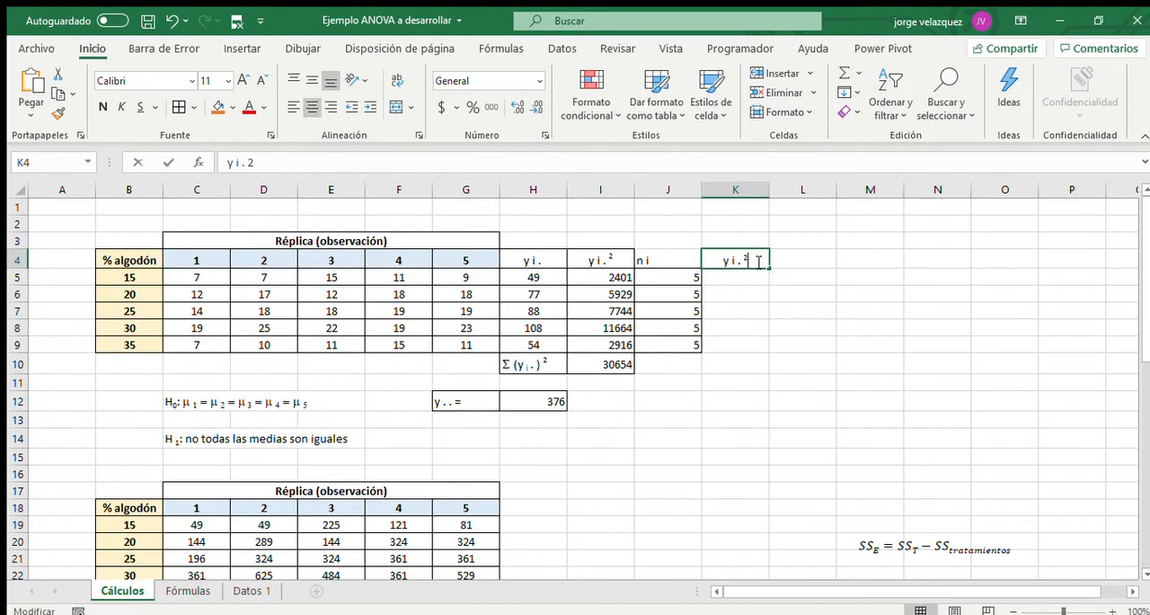
{"action": "type", "text": "/ "}
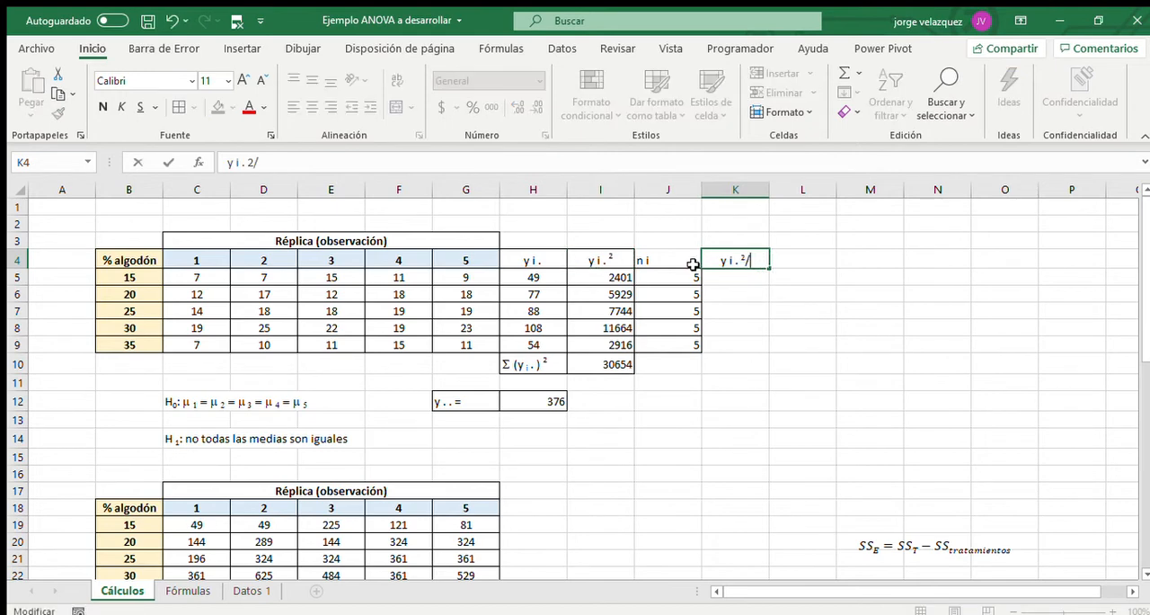
{"action": "type", "text": "n i"}
{"action": "key", "text": "Return"}
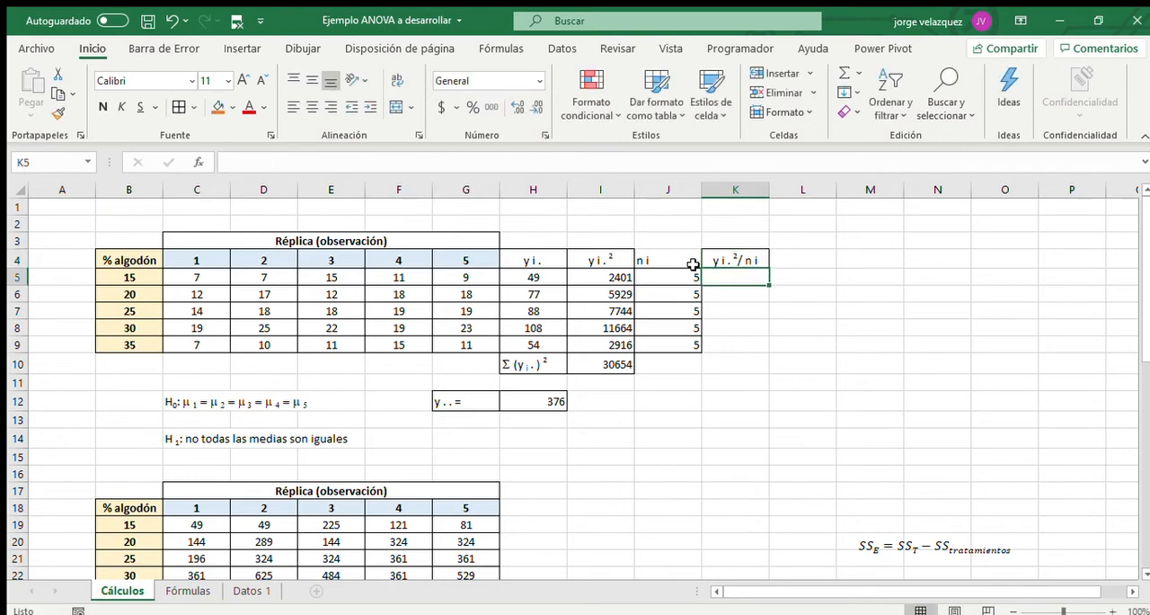
Divide each squared treatment total by its replicate count with =I5/J5 in K5, filled down to K9.
{"action": "type", "text": "="}
{"action": "left_click", "coordinate": [616, 279]}
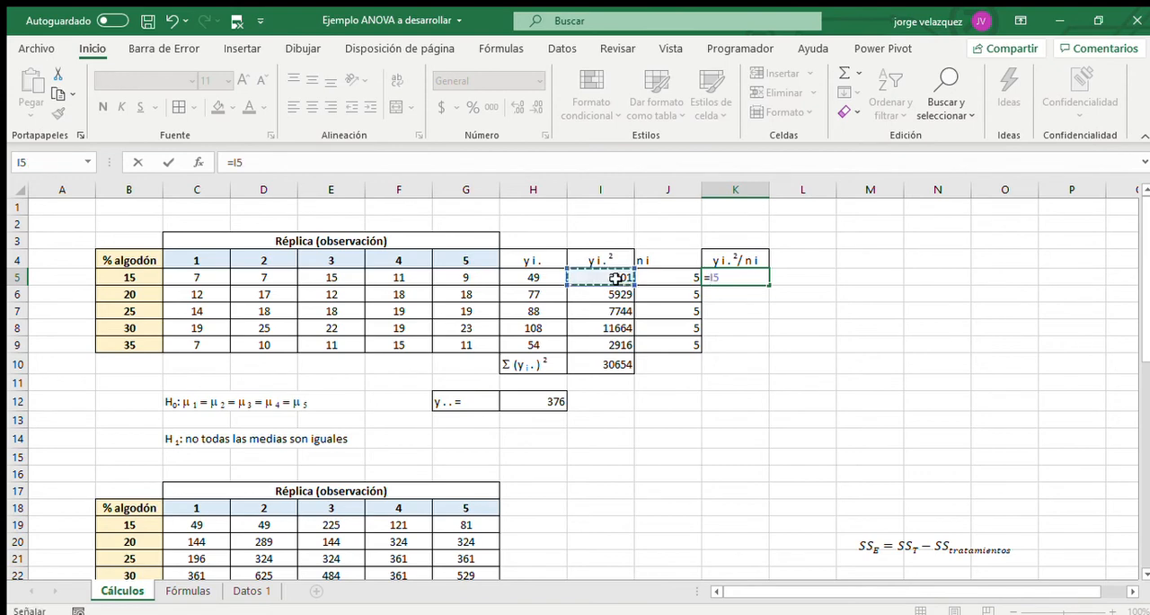
{"action": "type", "text": "/"}
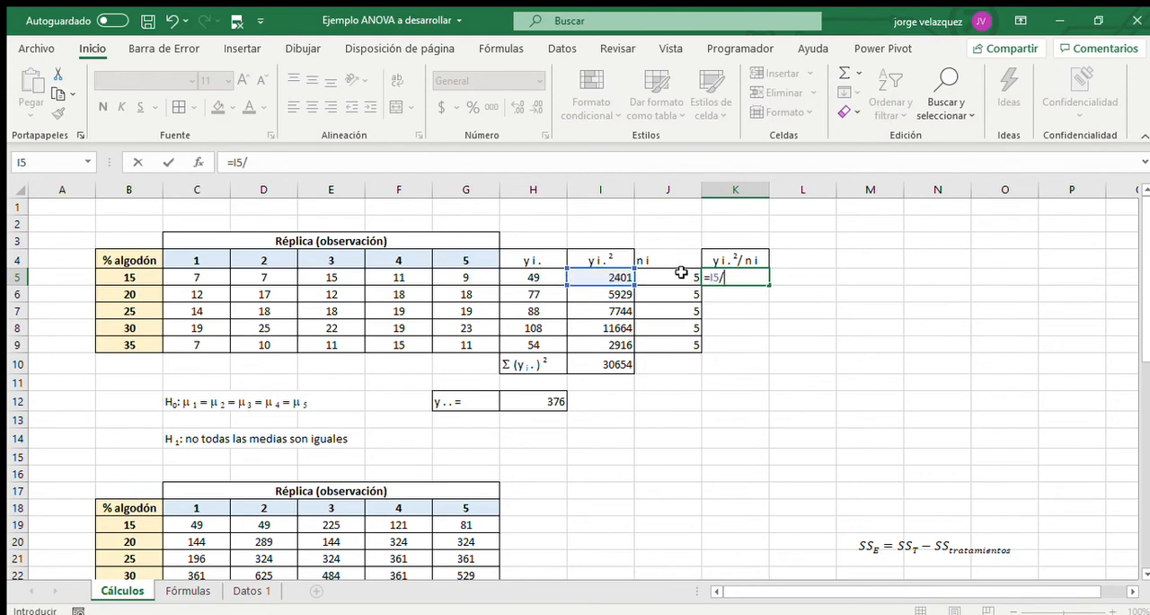
{"action": "left_click", "coordinate": [679, 273]}
{"action": "key", "text": "Return"}
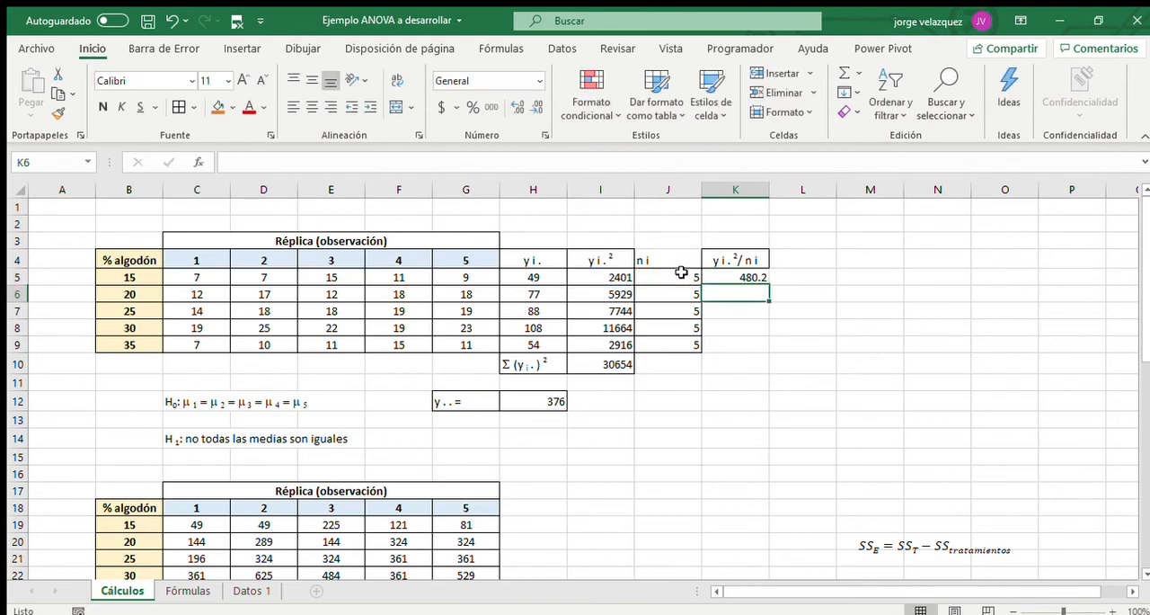
{"action": "left_click", "coordinate": [741, 277]}
{"action": "left_click_drag", "start_coordinate": [769, 284], "coordinate": [766, 353]}
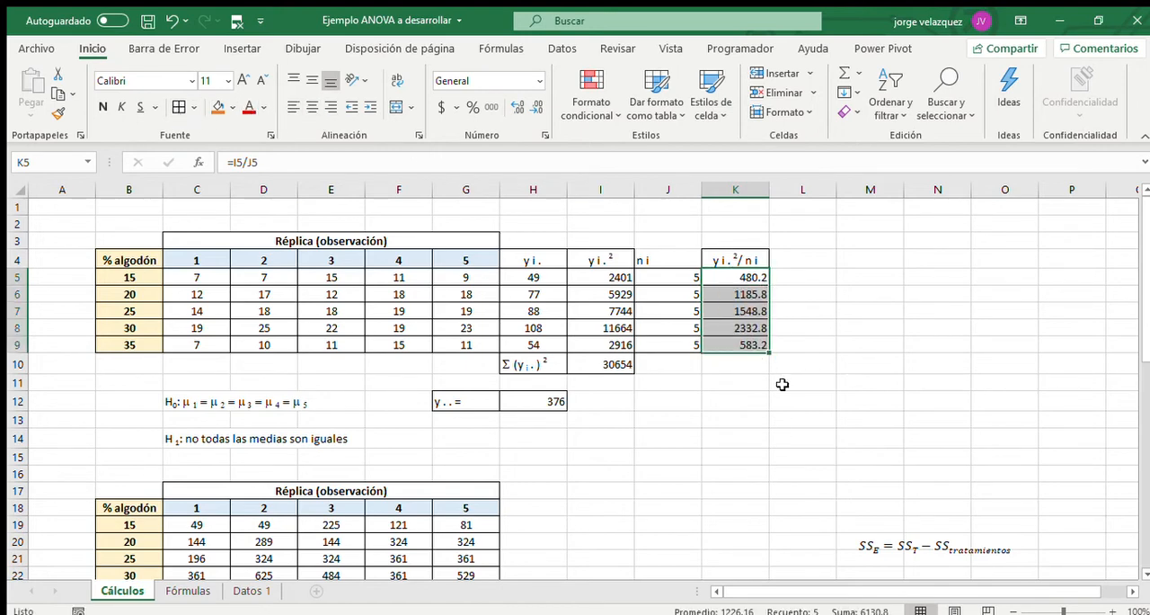
{"action": "left_click", "coordinate": [740, 256]}
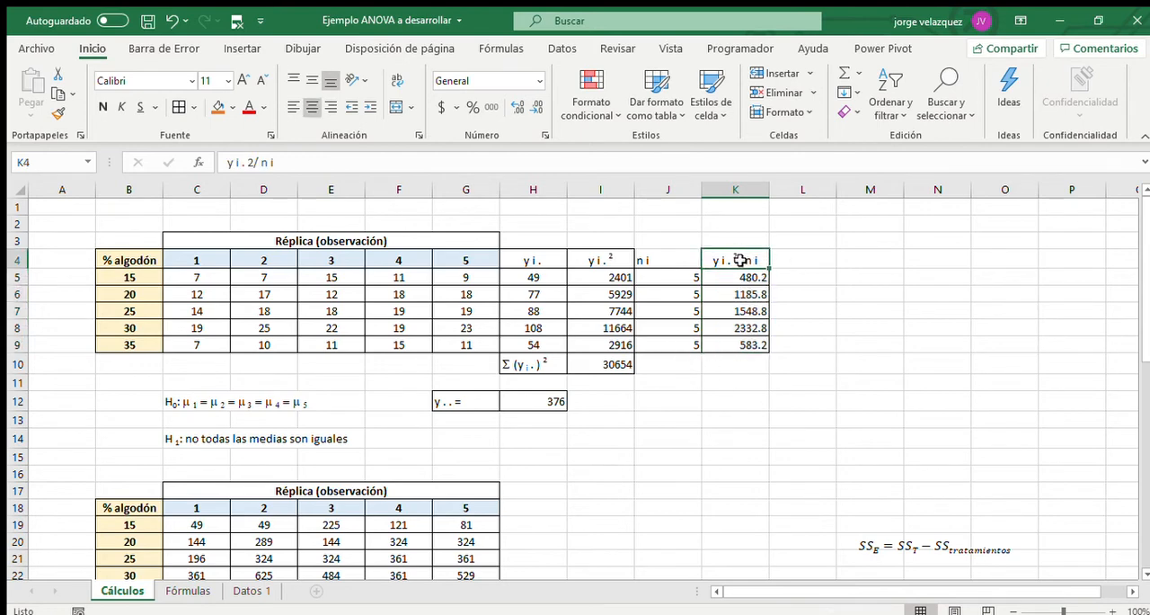
{"action": "key", "text": "ctrl+c"}
{"action": "left_click", "coordinate": [686, 383]}
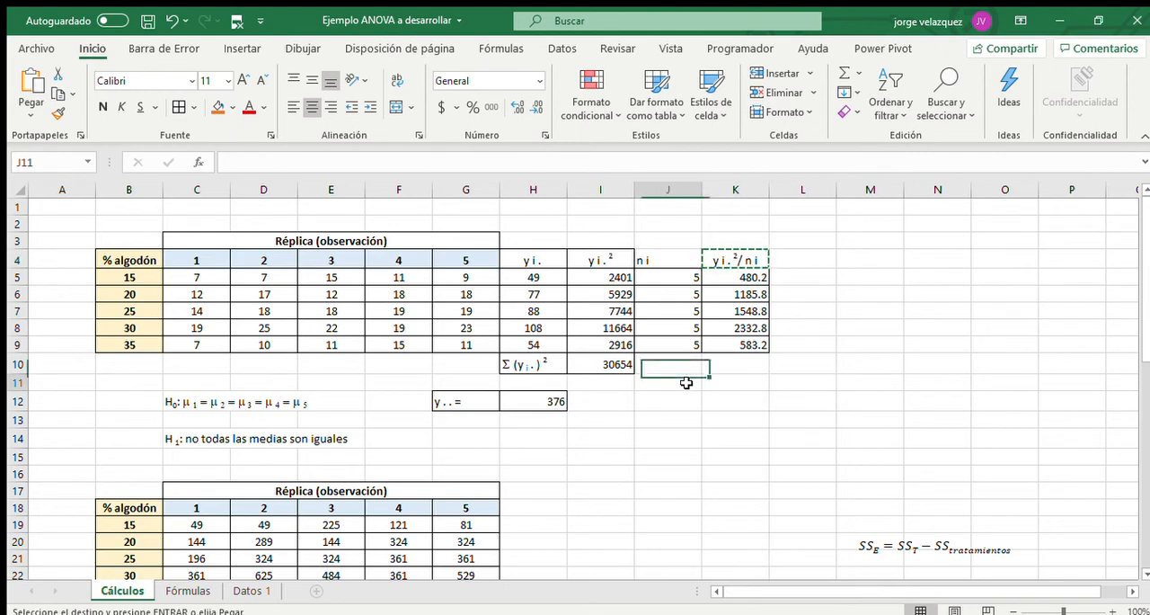
{"action": "double_click", "coordinate": [686, 383]}
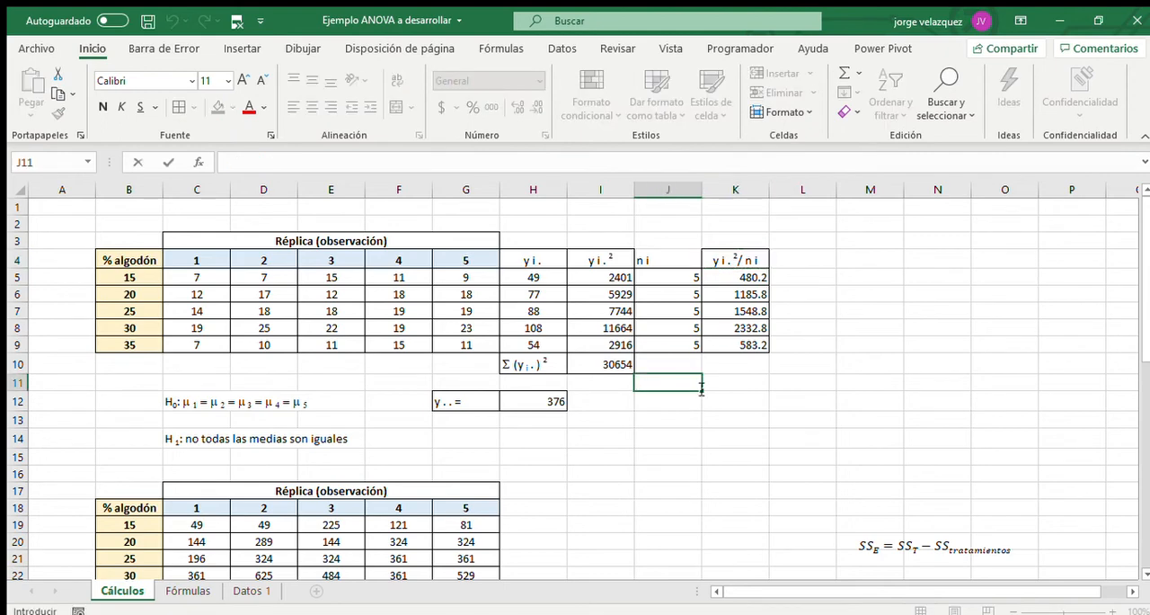
{"action": "key", "text": "F2"}
{"action": "key", "text": "Escape"}
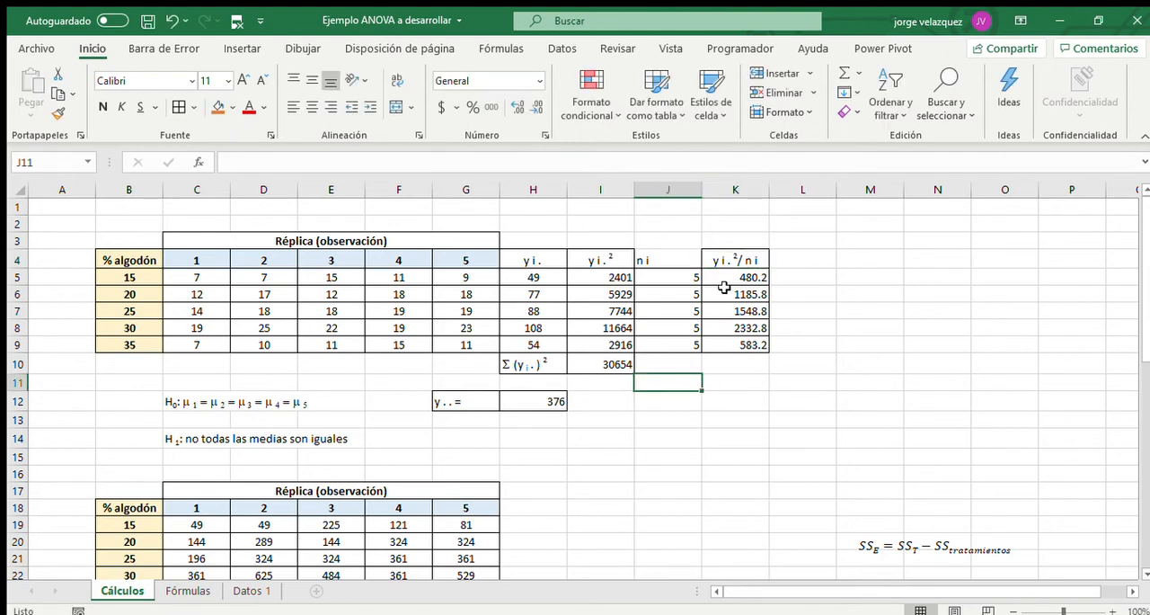
Copy the yi.²/ n i header from K4 to J12 and prefix it with a Σ, made from an S in the Symbol font.
{"action": "left_click", "coordinate": [734, 262]}
{"action": "key", "text": "ctrl+c"}
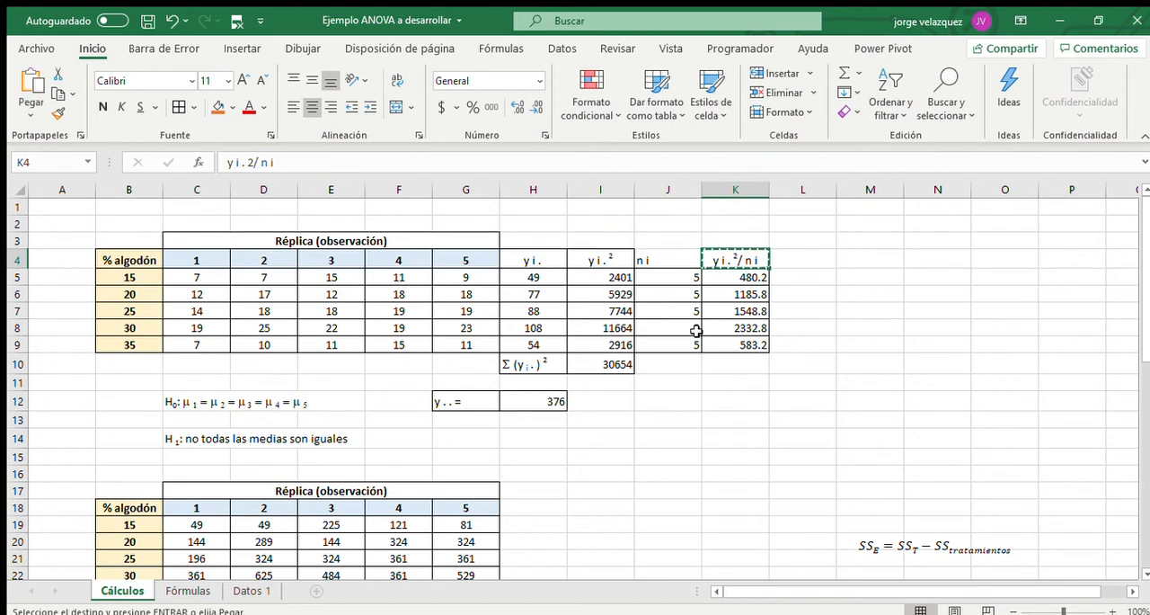
{"action": "left_click", "coordinate": [675, 394]}
{"action": "key", "text": "ctrl+v"}
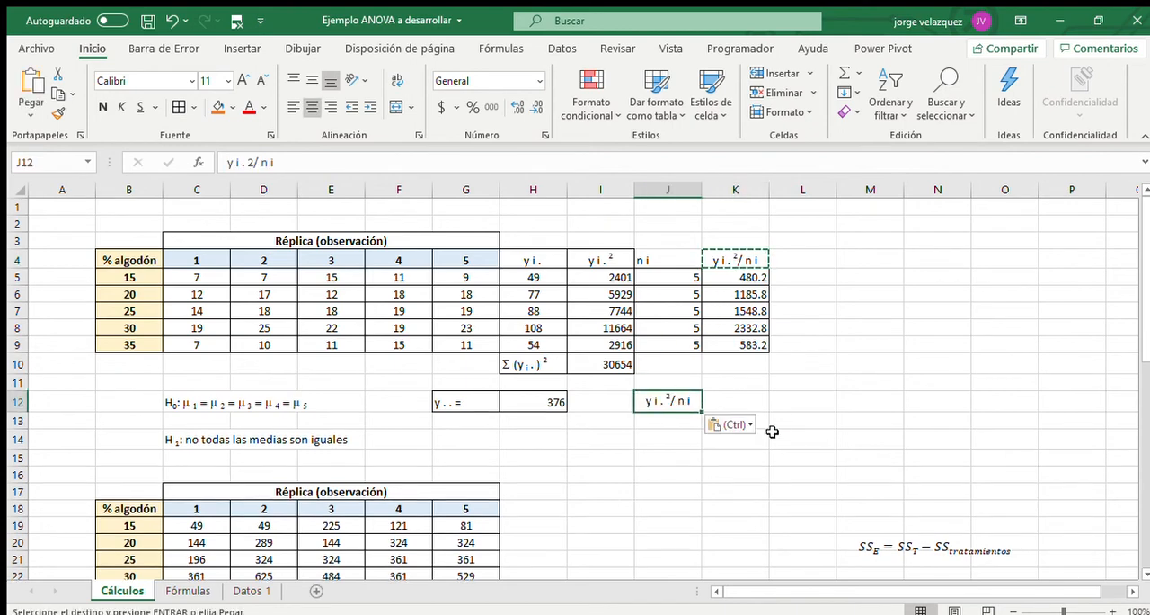
{"action": "key", "text": "F2"}
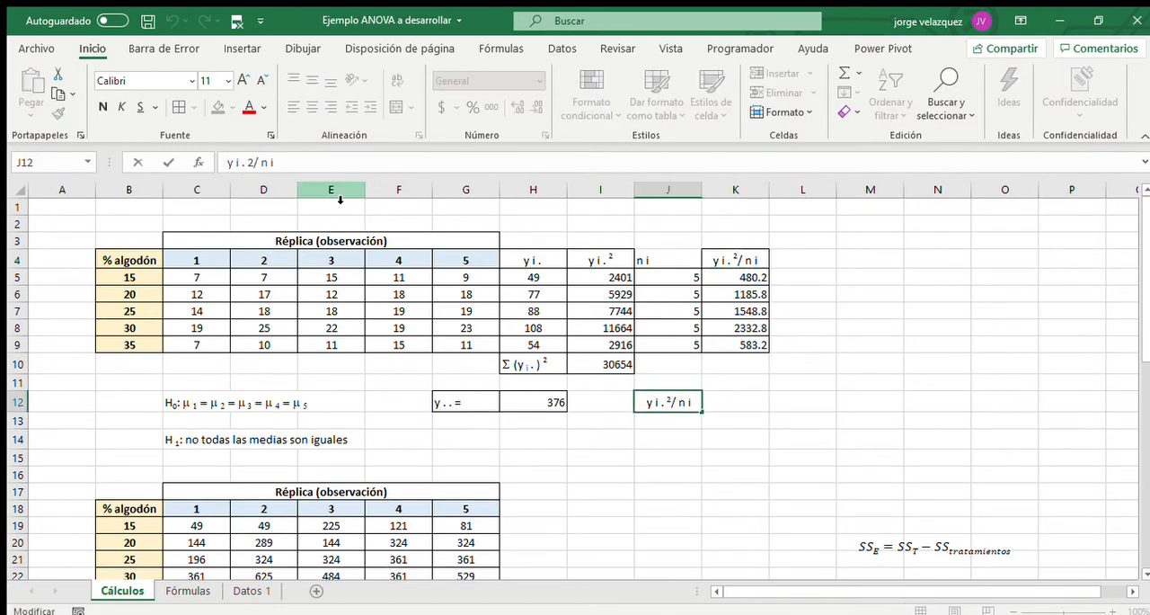
{"action": "type", "text": "S"}
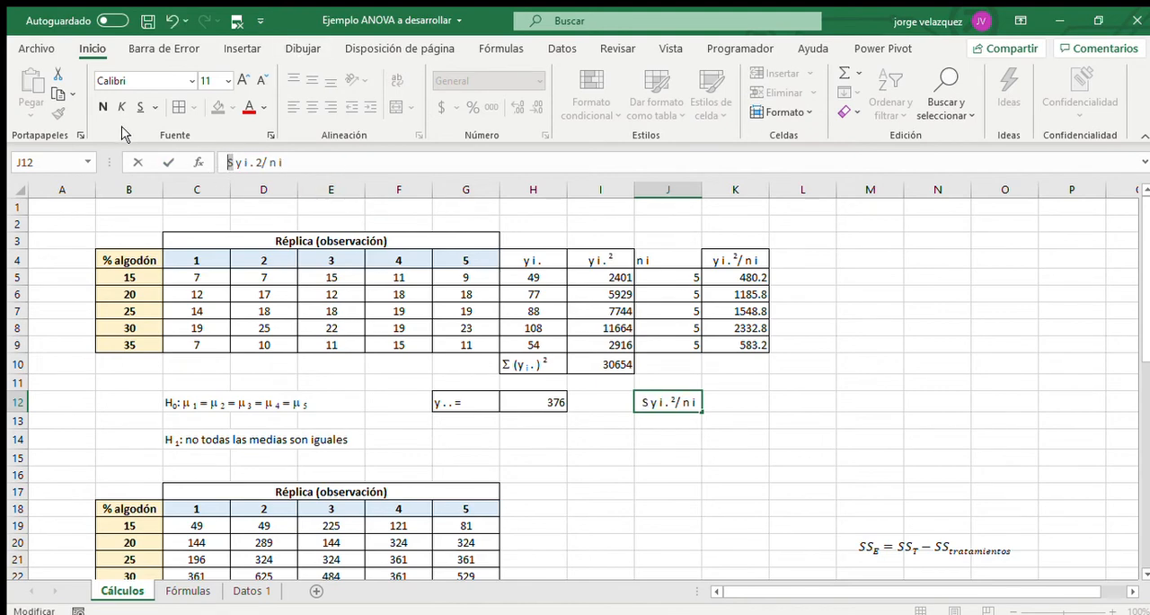
{"action": "left_click", "coordinate": [144, 80]}
{"action": "type", "text": "Symbol"}
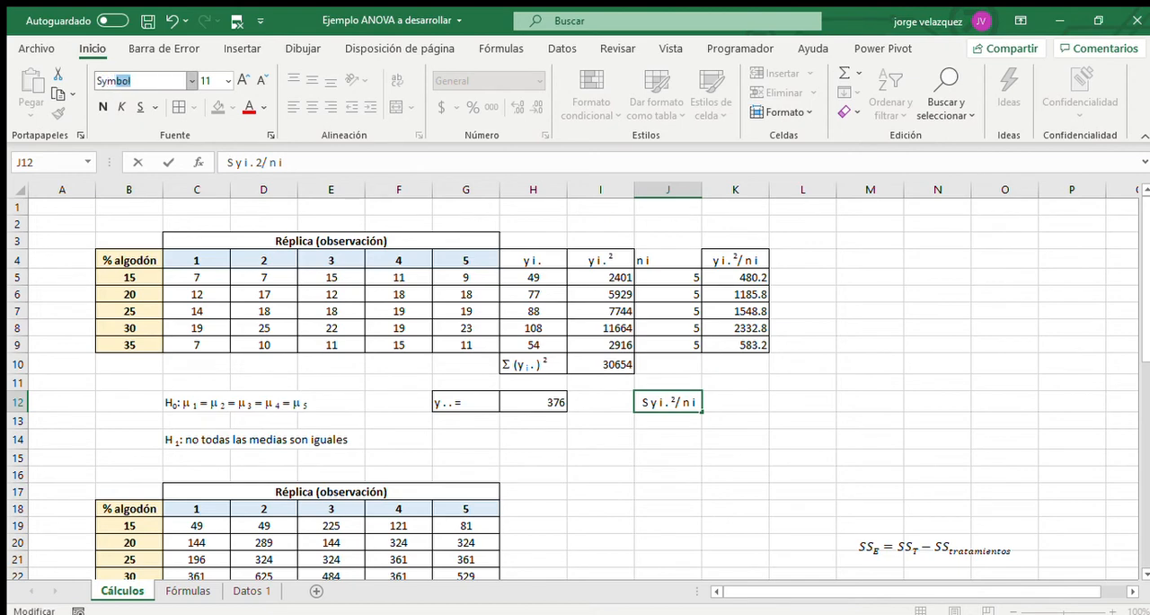
{"action": "key", "text": "Return"}
{"action": "key", "text": "Return"}
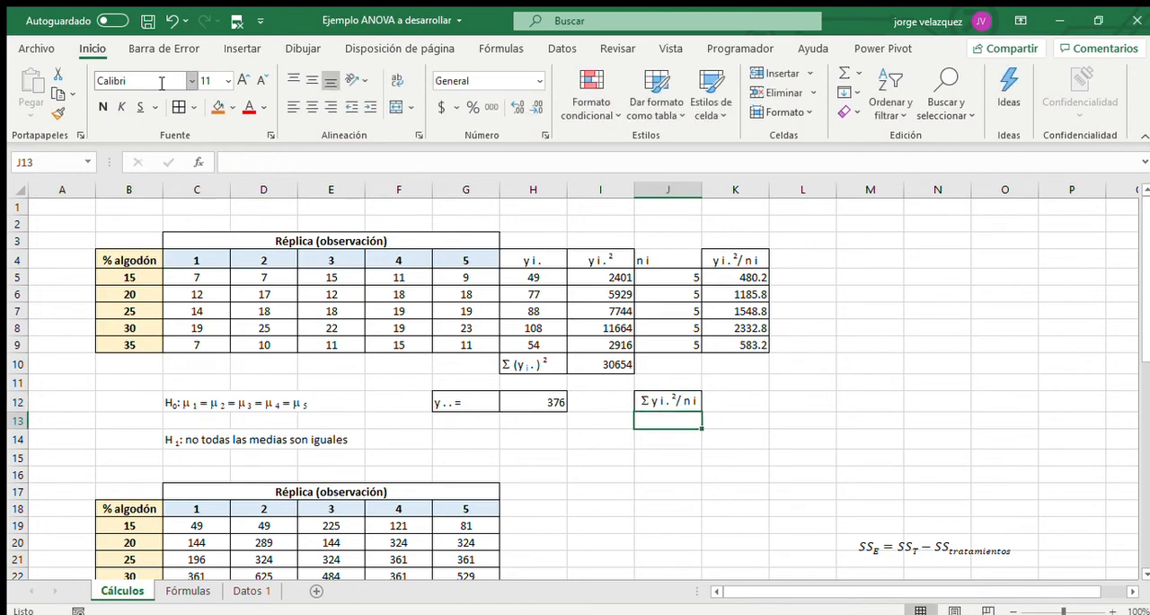
Sum the yi.²/ni values in K12 with =SUMA(K5:K9).
{"action": "left_click", "coordinate": [749, 402]}
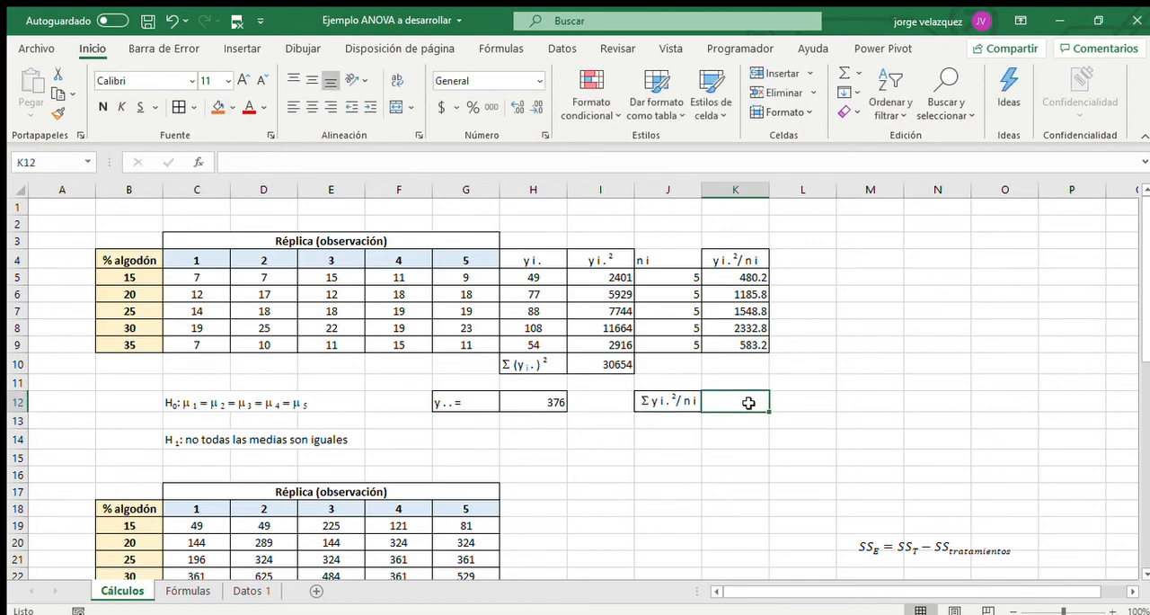
{"action": "type", "text": "=s"}
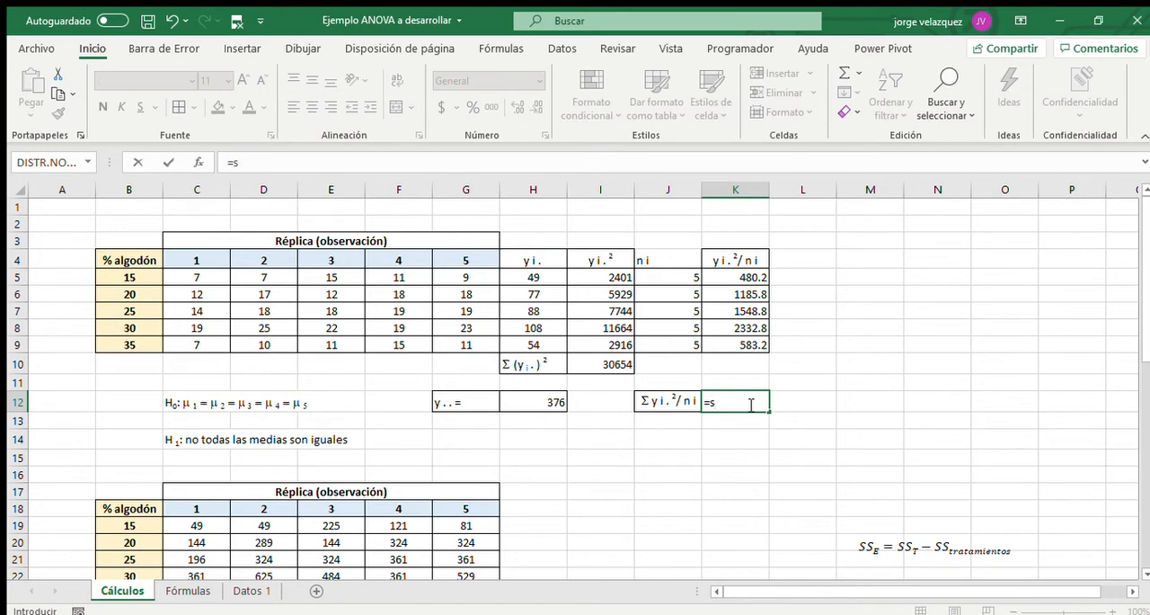
{"action": "type", "text": "uma("}
{"action": "left_click_drag", "start_coordinate": [730, 285], "coordinate": [732, 345]}
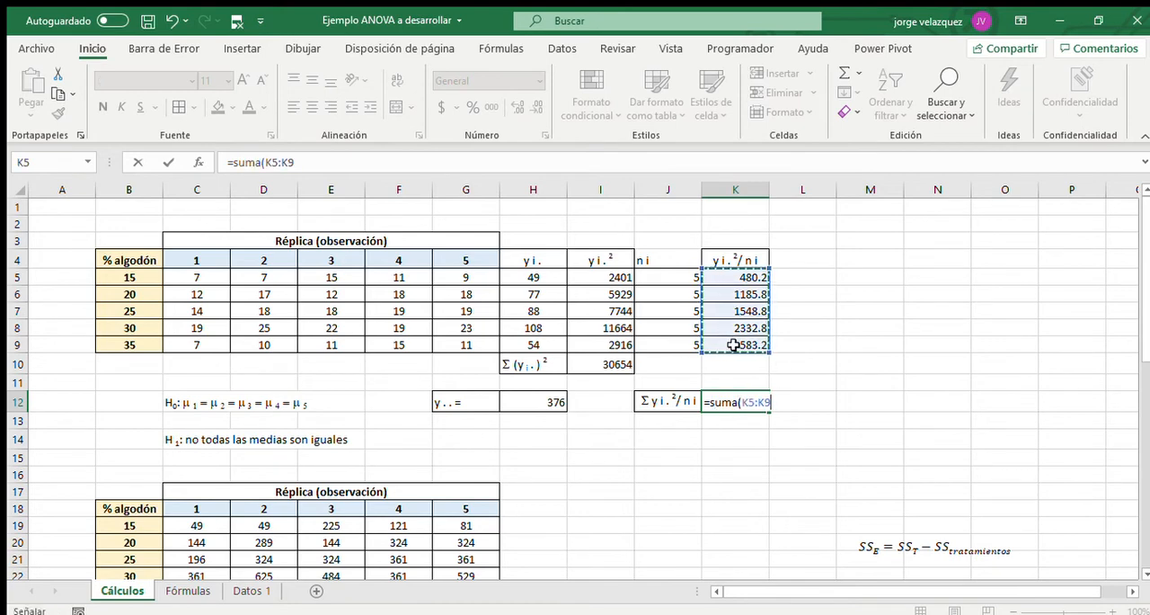
{"action": "type", "text": ")"}
{"action": "key", "text": "Return"}
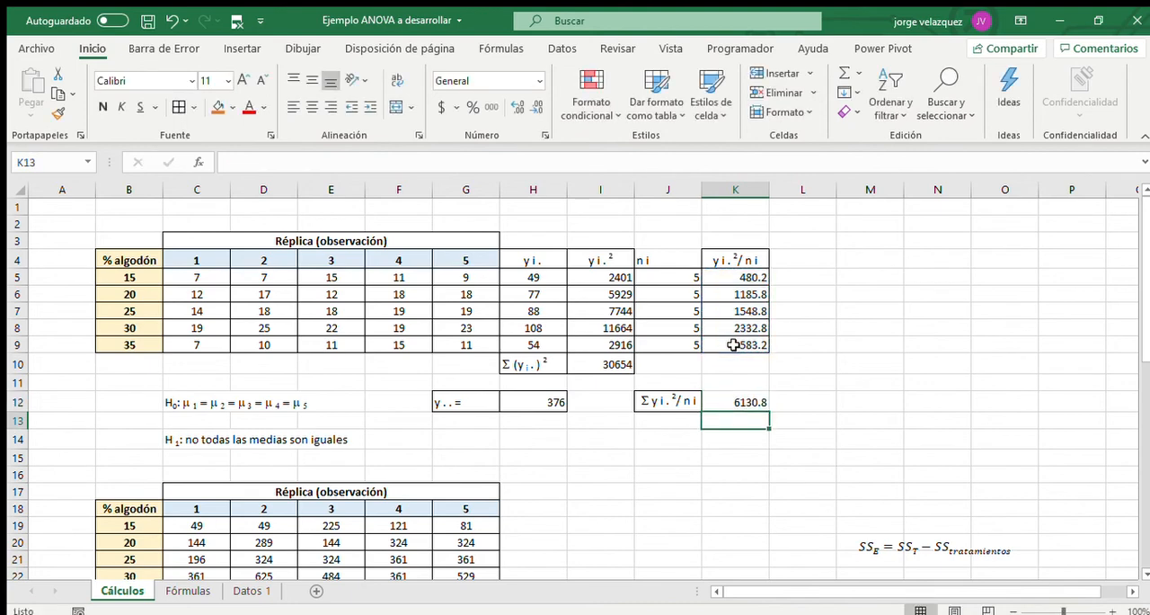
{"action": "left_click", "coordinate": [737, 395]}
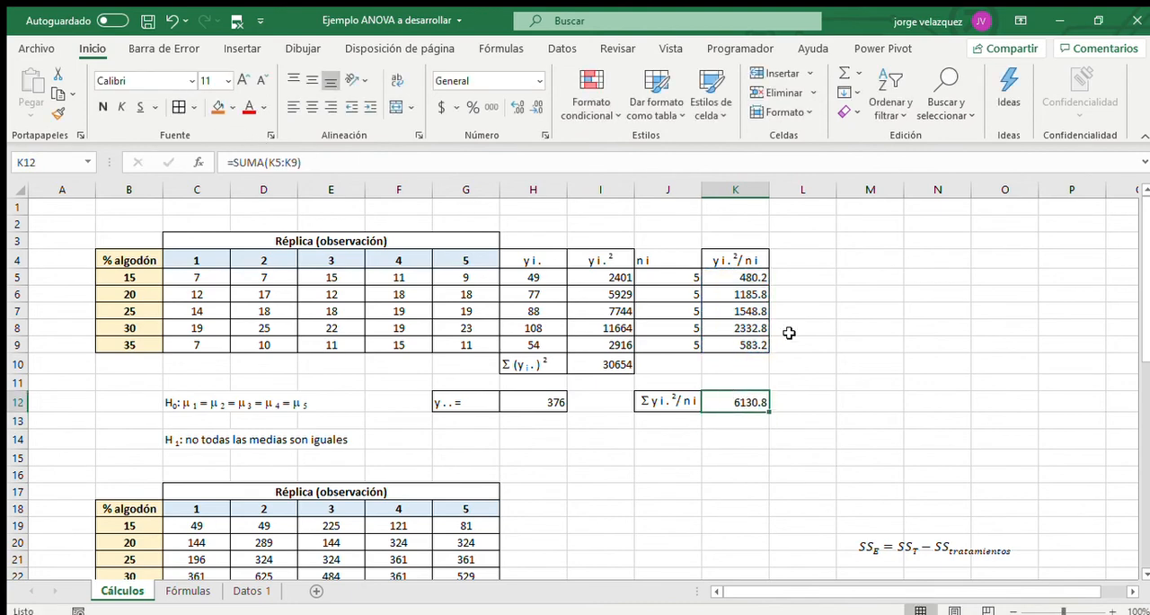
{"action": "scroll", "coordinate": [791, 332], "scroll_direction": "down", "scroll_amount": 2}
{"action": "scroll", "coordinate": [797, 344], "scroll_direction": "down", "scroll_amount": 3}
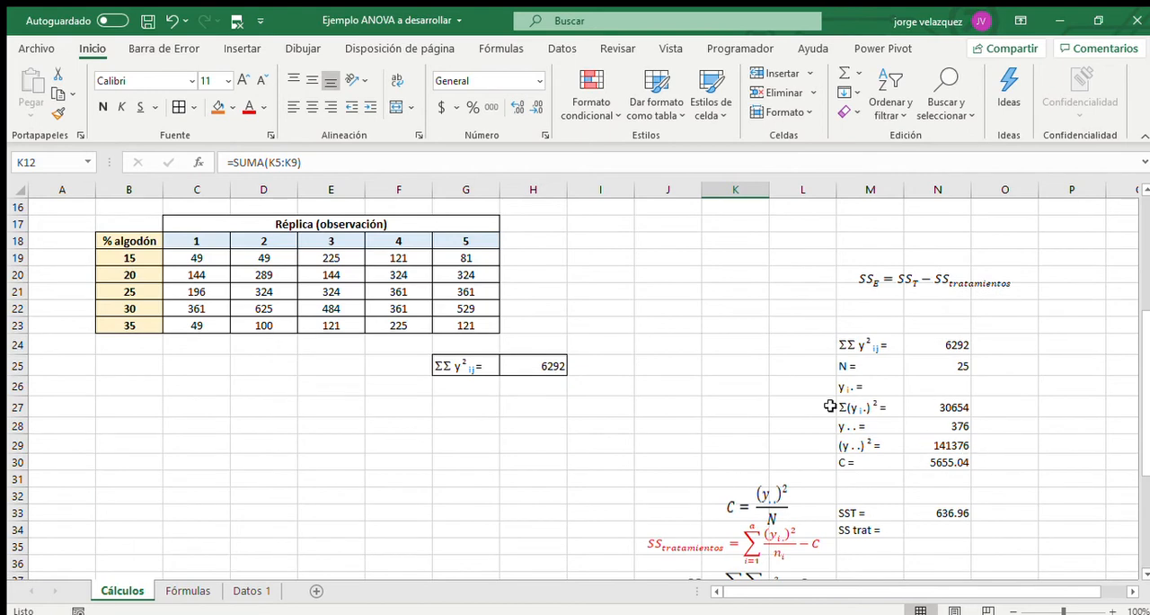
Compute the treatment sum of squares next to the SS trat label in N34 with =K12-N30.
{"action": "scroll", "coordinate": [899, 494], "scroll_direction": "down", "scroll_amount": 1}
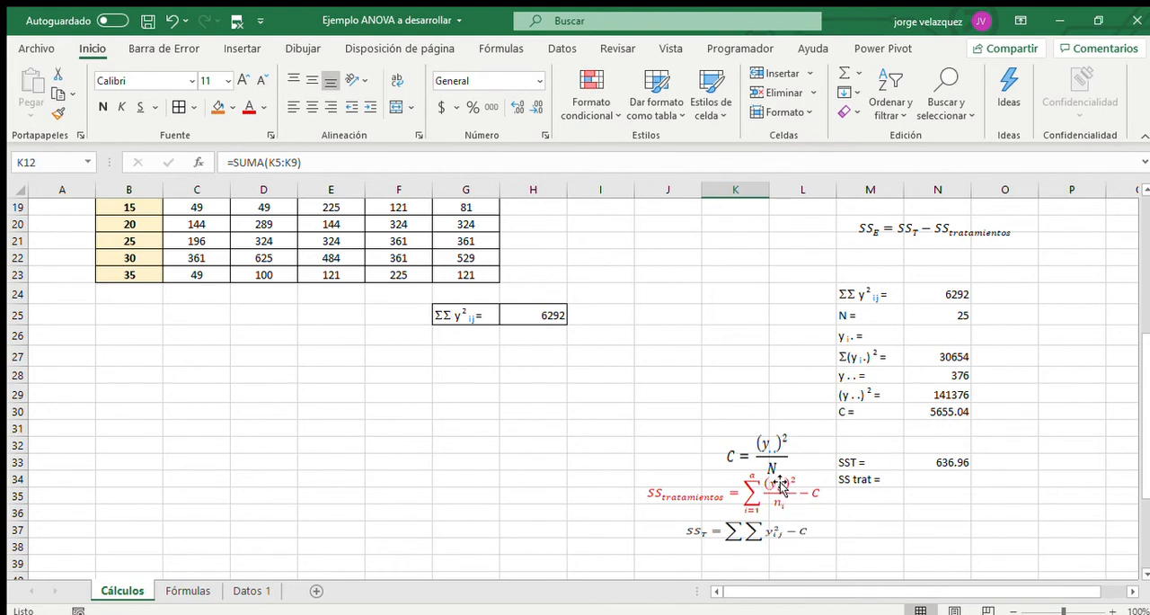
{"action": "left_click", "coordinate": [935, 481]}
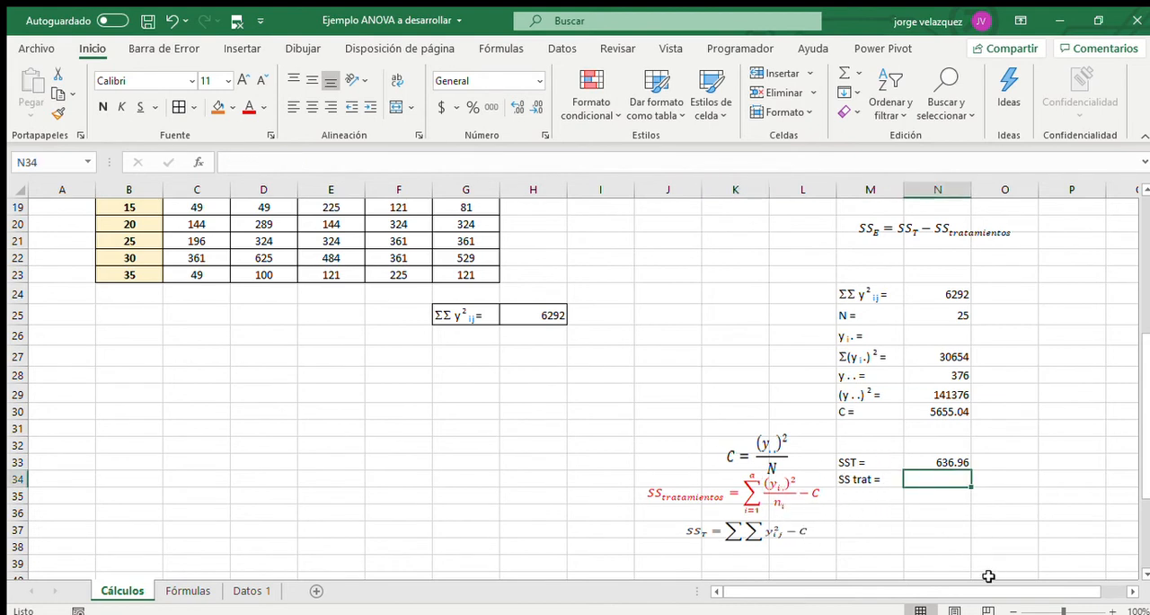
{"action": "type", "text": "="}
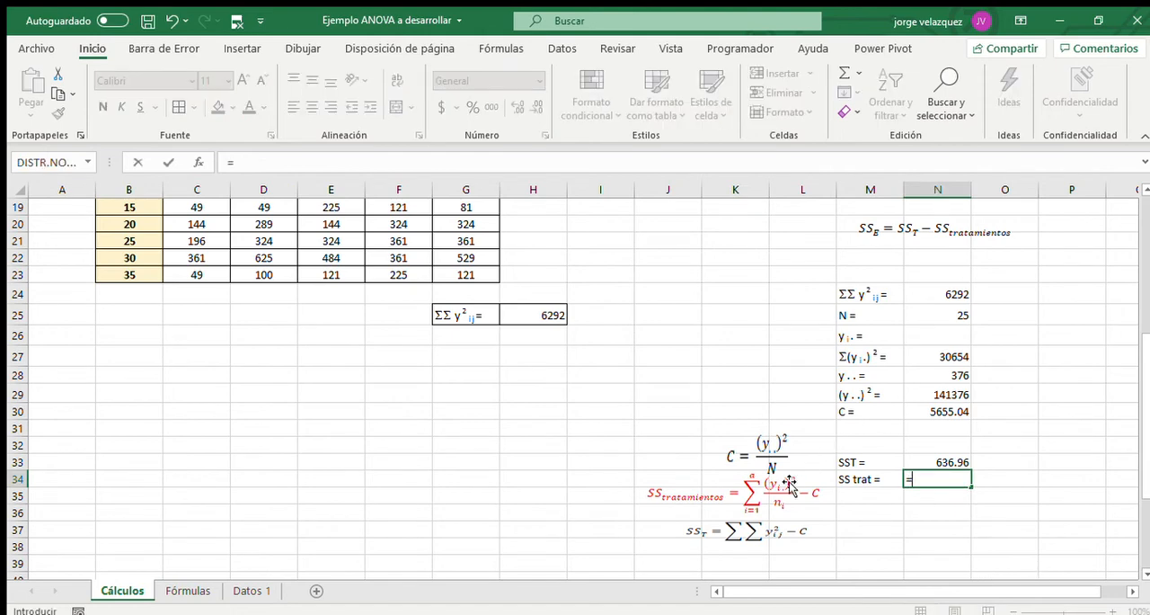
{"action": "scroll", "coordinate": [760, 334], "scroll_direction": "up", "scroll_amount": 5}
{"action": "left_click", "coordinate": [759, 351]}
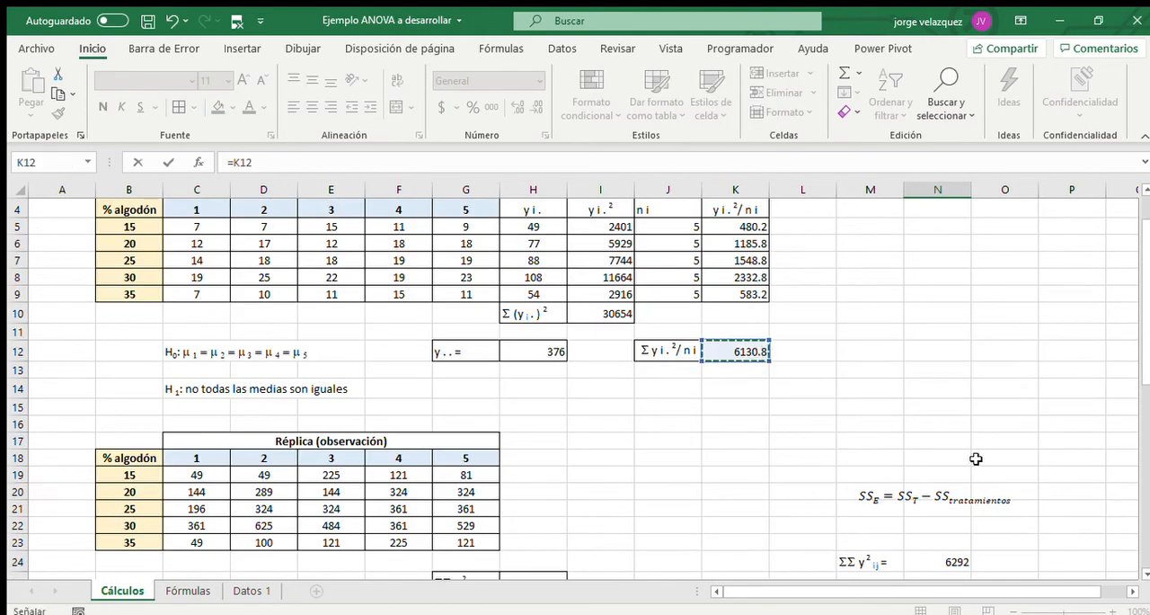
{"action": "type", "text": "-"}
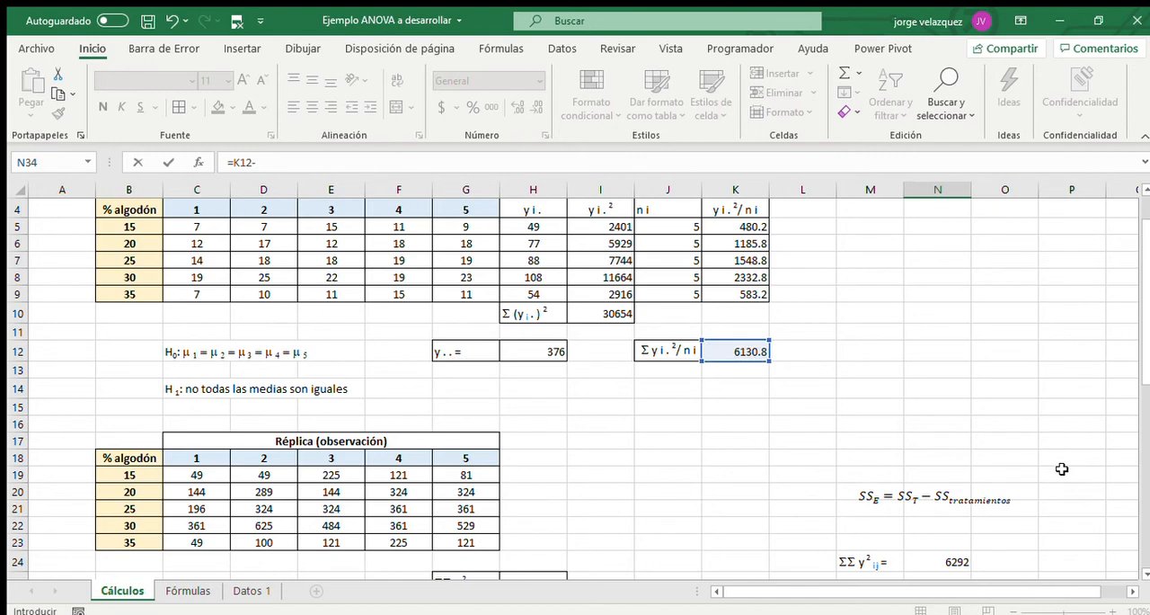
{"action": "scroll", "coordinate": [1061, 468], "scroll_direction": "down", "scroll_amount": 4}
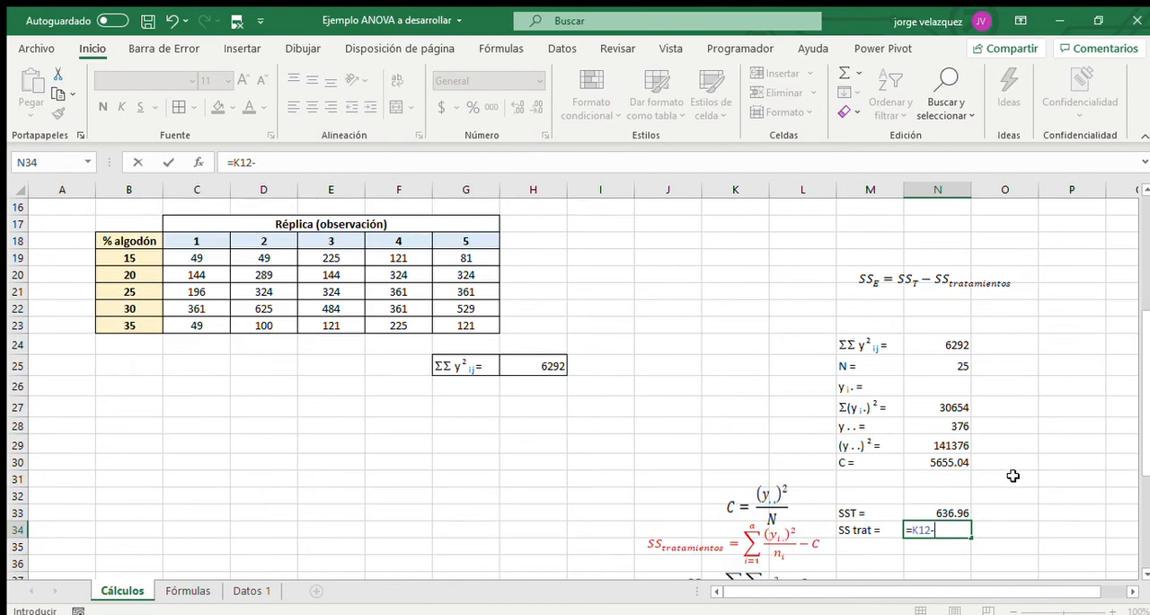
{"action": "left_click", "coordinate": [954, 461]}
{"action": "key", "text": "Return"}
Move the C, SStratamientos and SST formula images to around columns G–I, and the SSE formula image to J36:L37 near the sums of squares.
{"action": "scroll", "coordinate": [957, 458], "scroll_direction": "down", "scroll_amount": 2}
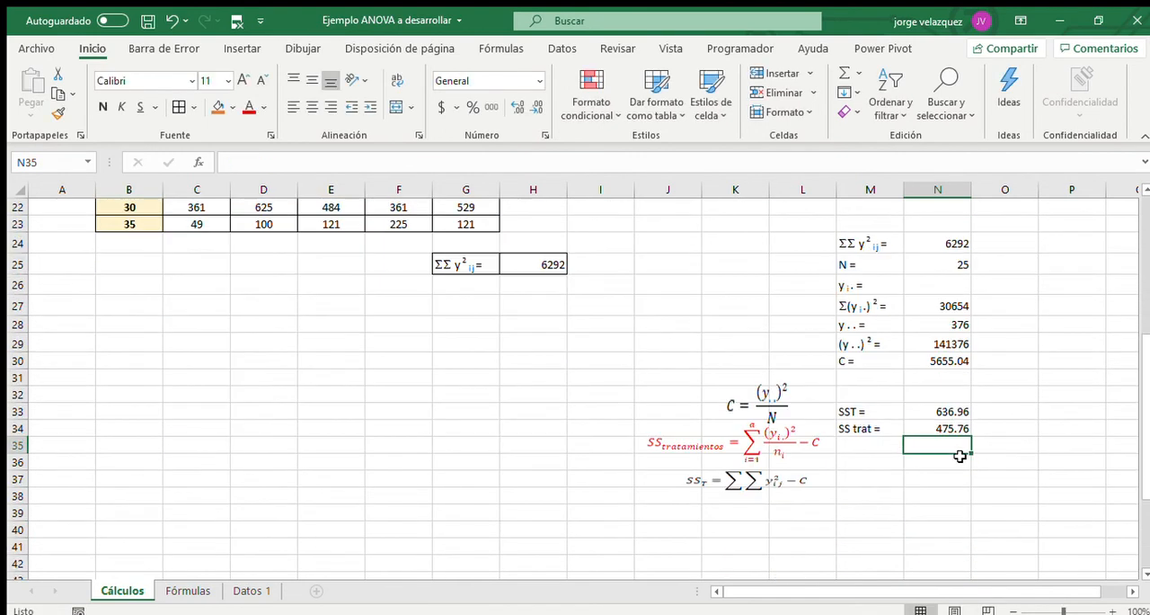
{"action": "scroll", "coordinate": [826, 437], "scroll_direction": "up", "scroll_amount": 4}
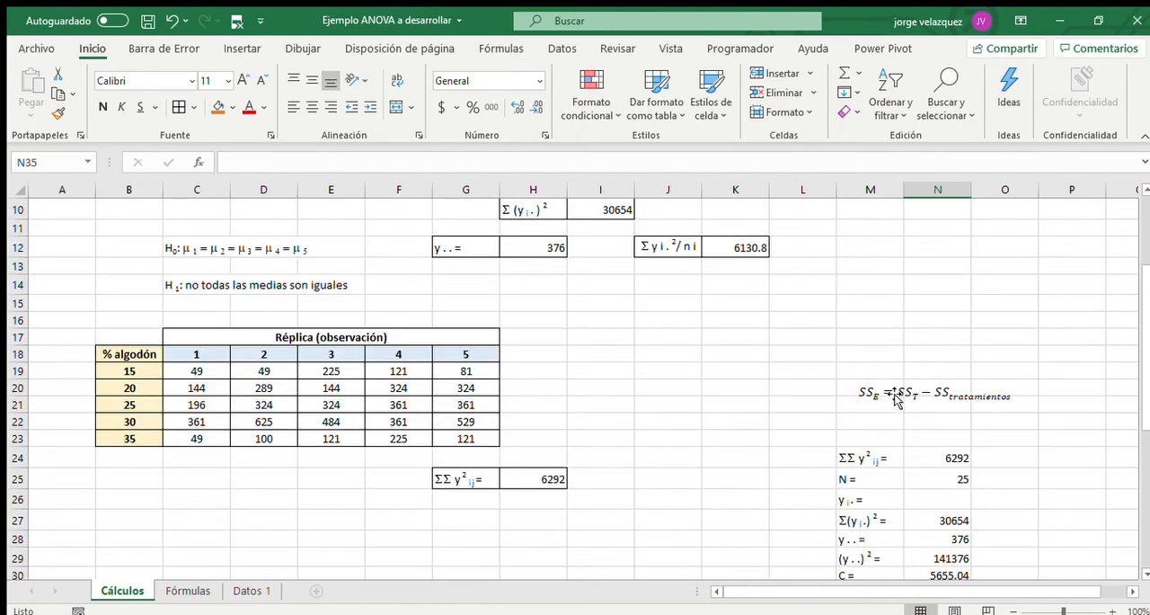
{"action": "left_click_drag", "start_coordinate": [896, 400], "coordinate": [624, 555]}
{"action": "scroll", "coordinate": [697, 407], "scroll_direction": "down", "scroll_amount": 4}
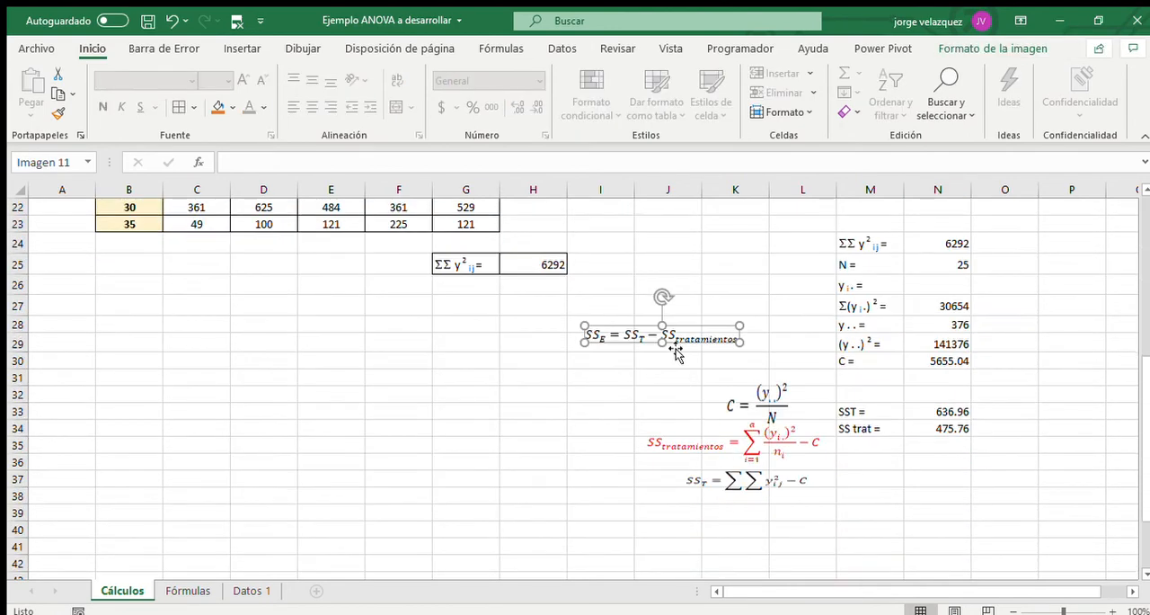
{"action": "left_click_drag", "start_coordinate": [749, 440], "coordinate": [570, 439]}
{"action": "left_click", "coordinate": [760, 487]}
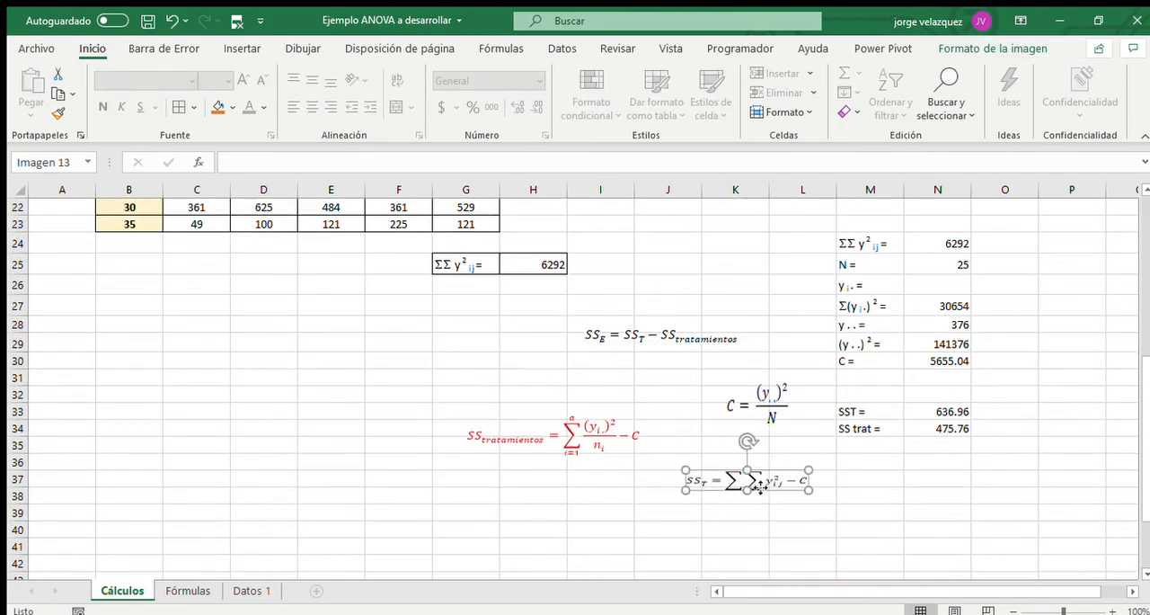
{"action": "left_click_drag", "start_coordinate": [759, 487], "coordinate": [550, 490]}
{"action": "left_click_drag", "start_coordinate": [771, 396], "coordinate": [559, 380]}
{"action": "left_click_drag", "start_coordinate": [690, 341], "coordinate": [766, 477]}
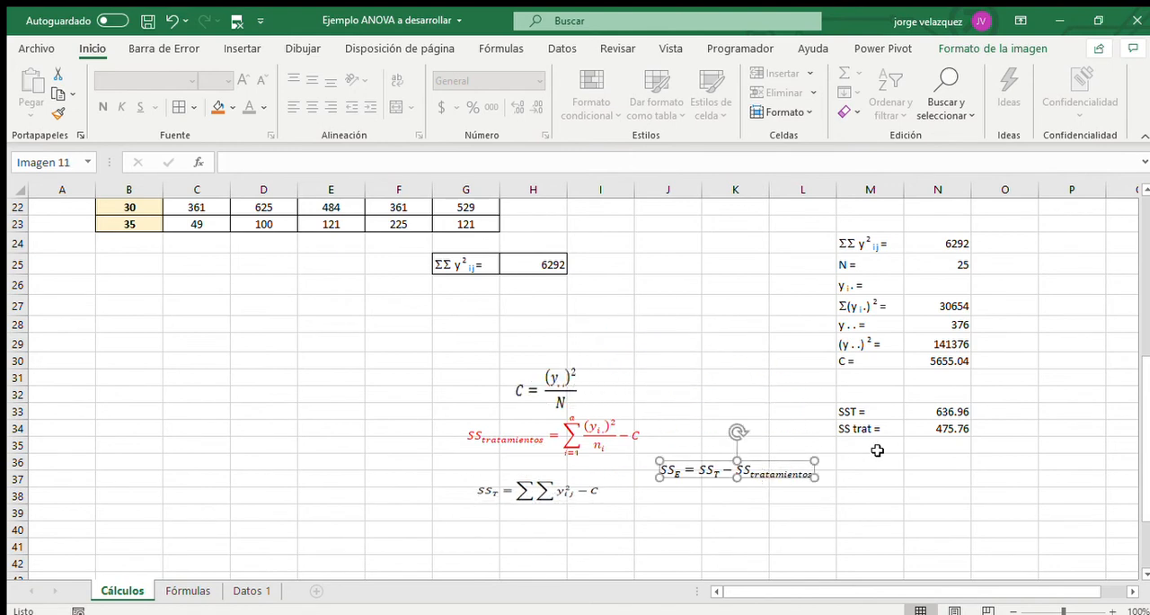
Label M35 "SSE =" and compute the error sum of squares in N35 with =N33-N34.
{"action": "left_click", "coordinate": [877, 450]}
{"action": "type", "text": "SS"}
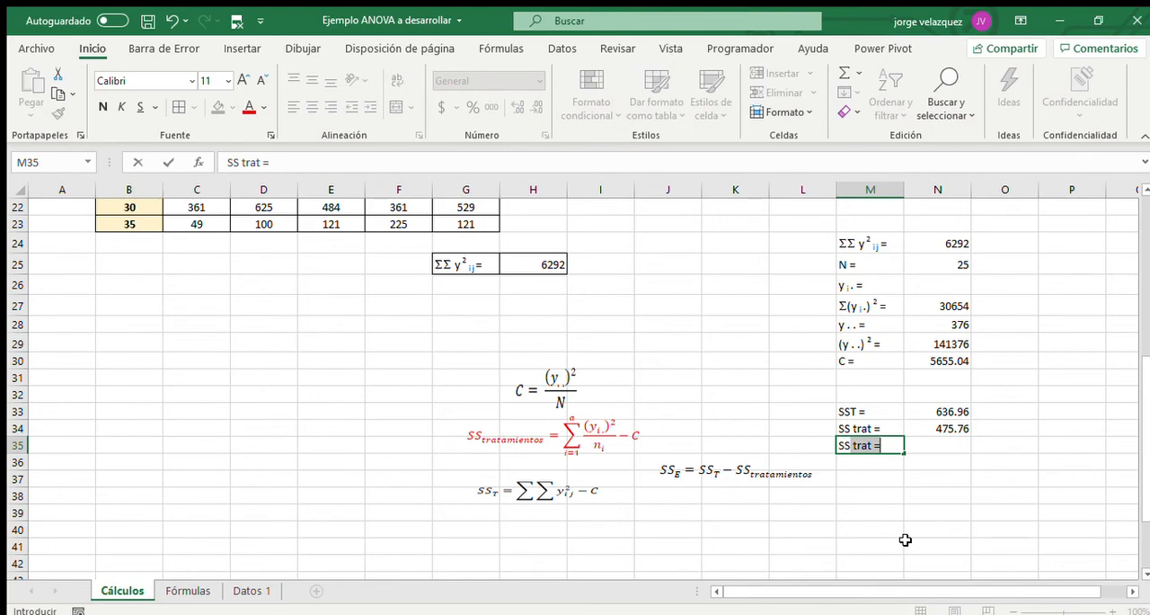
{"action": "type", "text": "E"}
{"action": "key", "text": "Tab"}
{"action": "type", "text": "="}
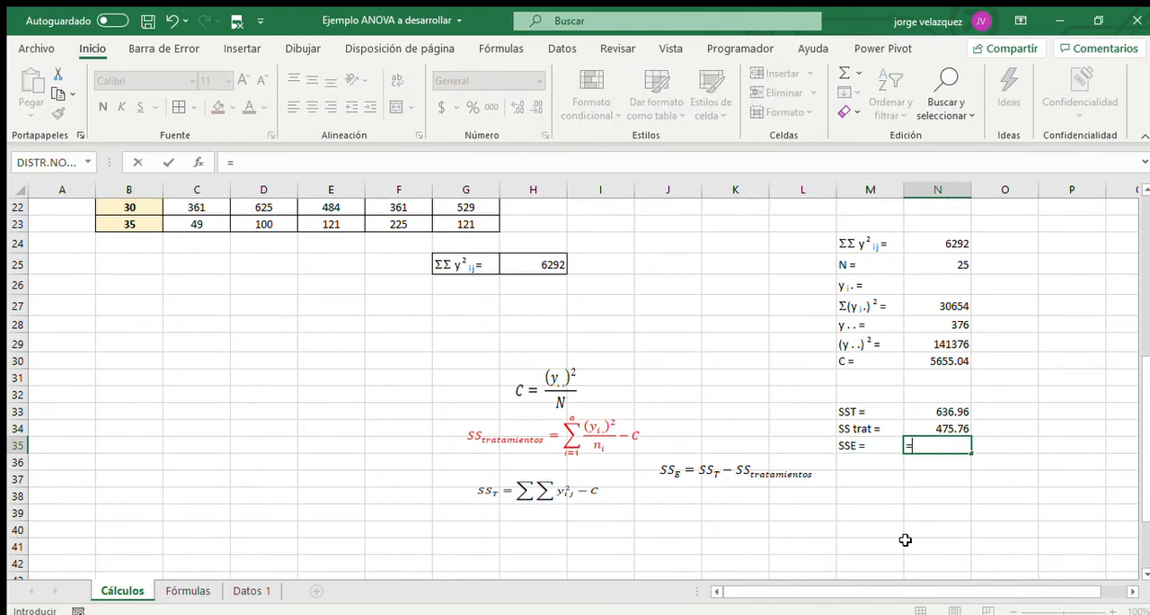
{"action": "left_click", "coordinate": [954, 411]}
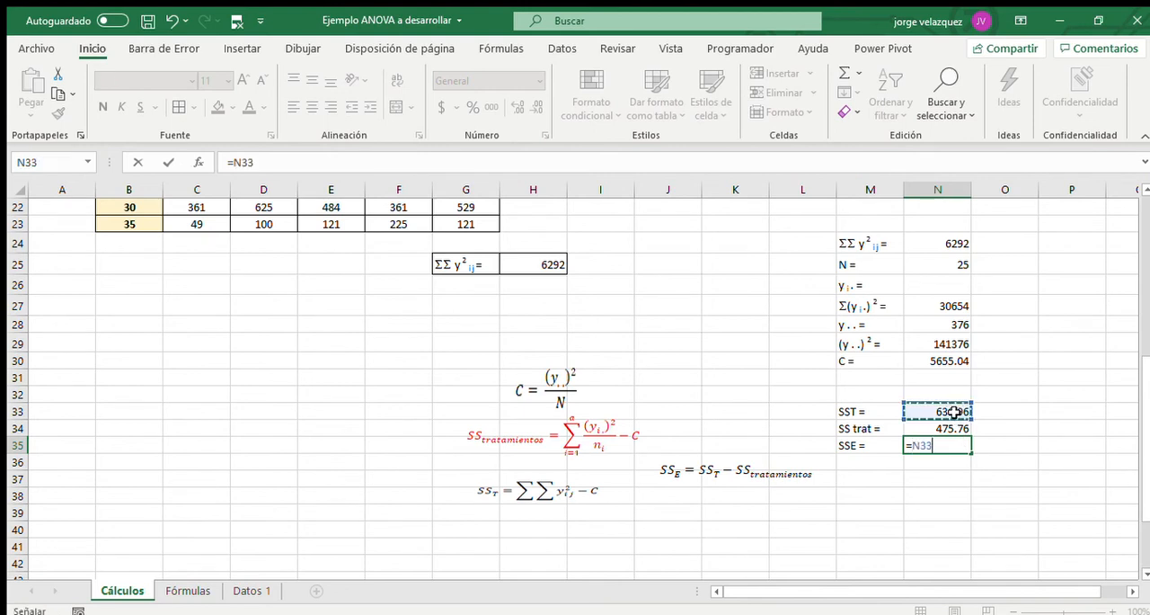
{"action": "type", "text": "-"}
{"action": "left_click", "coordinate": [916, 428]}
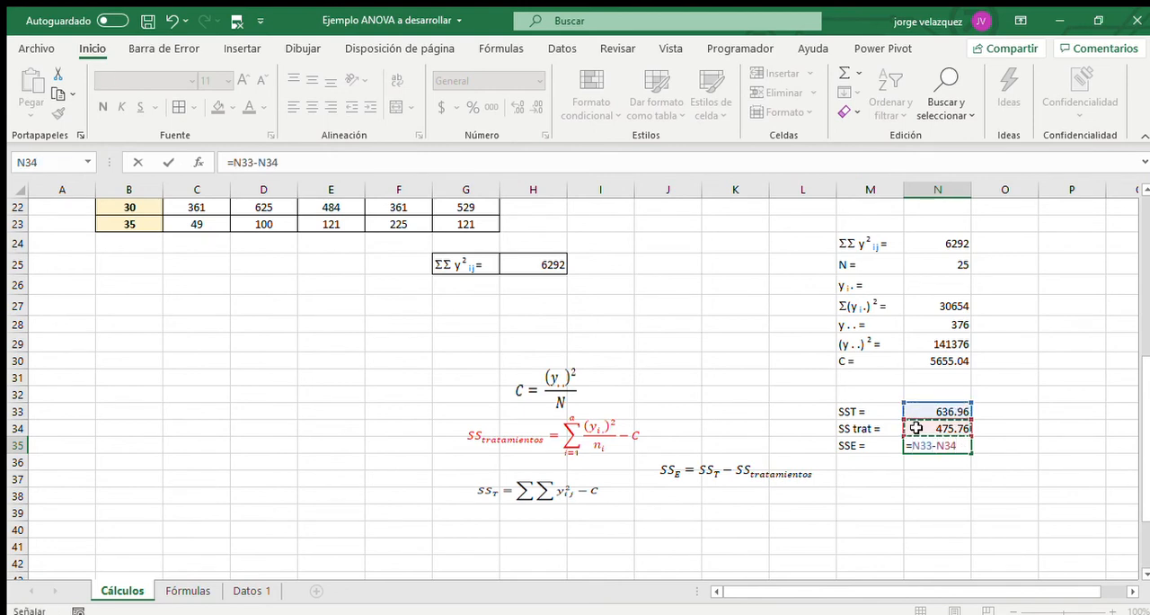
{"action": "key", "text": "Return"}
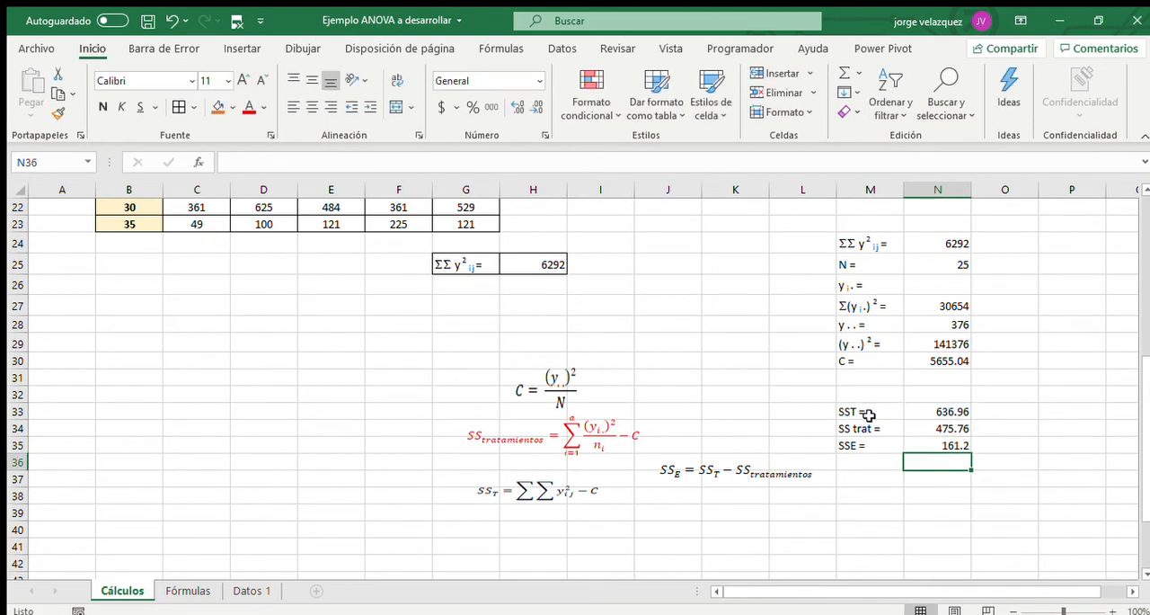
Apply all borders to the SST, SS trat and SSE results in M33:N35.
{"action": "left_click_drag", "start_coordinate": [869, 414], "coordinate": [949, 441]}
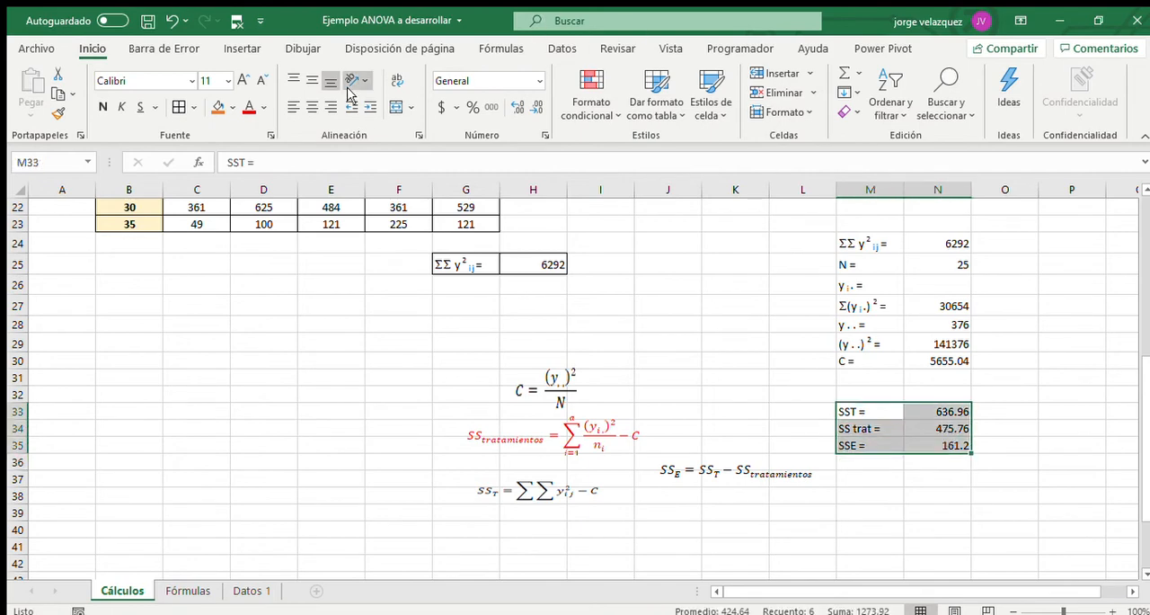
{"action": "left_click", "coordinate": [180, 107]}
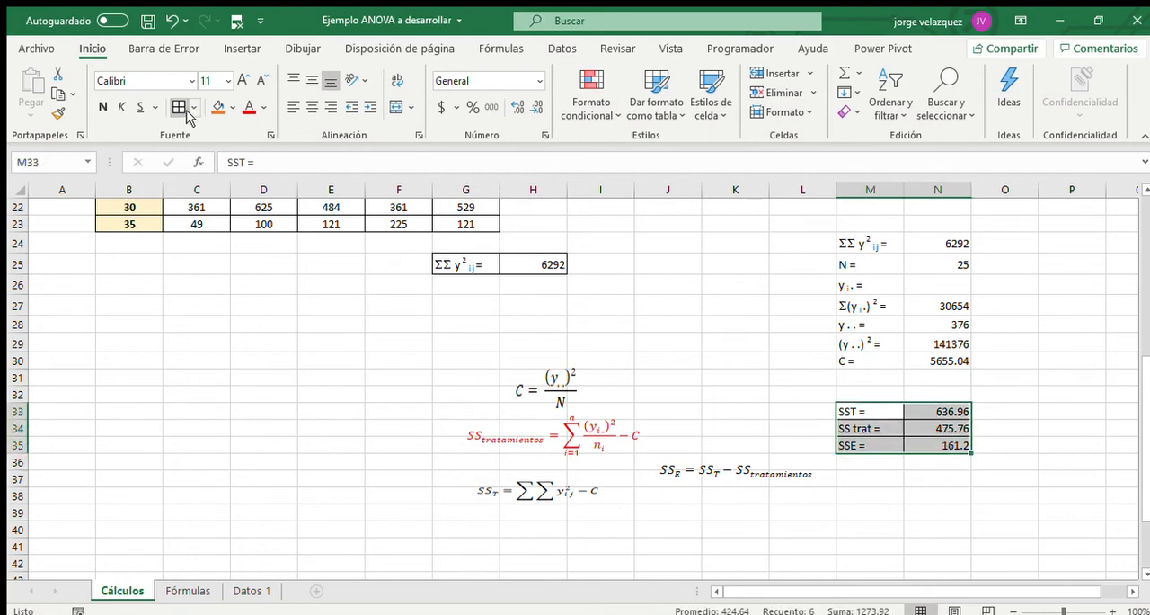
{"action": "left_click", "coordinate": [733, 354]}
Move the C and SStratamientos formula images beside the M24:N30 values, and the SST formula image below the SSE formula around row 41.
{"action": "left_click_drag", "start_coordinate": [553, 394], "coordinate": [740, 263]}
{"action": "left_click_drag", "start_coordinate": [574, 416], "coordinate": [734, 329]}
{"action": "left_click_drag", "start_coordinate": [575, 490], "coordinate": [866, 537]}
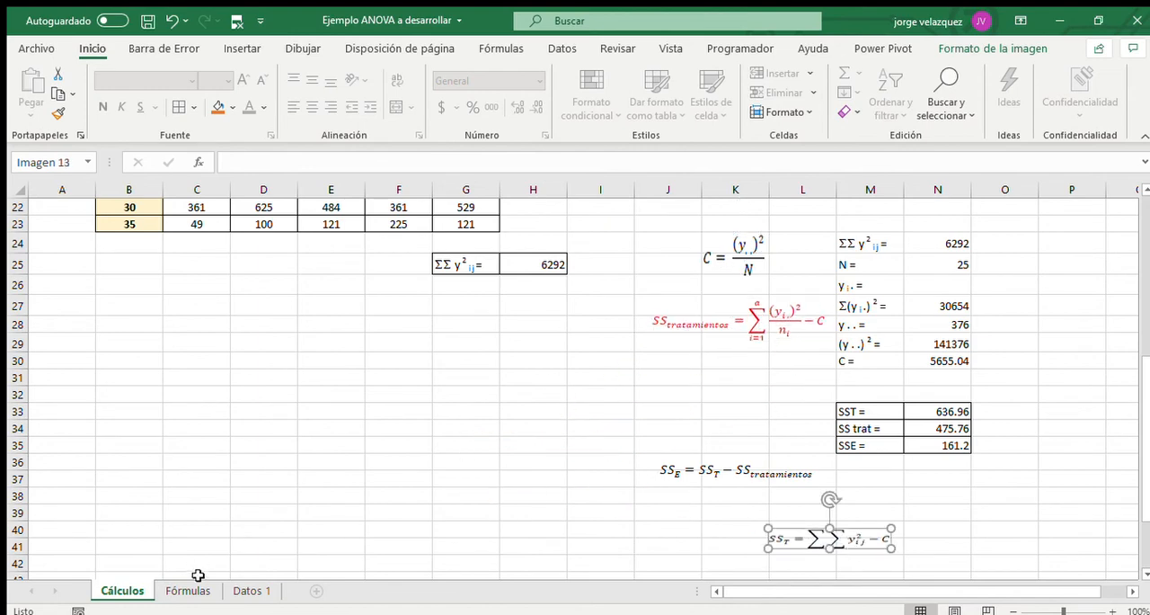
Copy the ANOVA table B4:F7 from the Fórmulas sheet and paste it at B31 of Cálculos.
{"action": "left_click", "coordinate": [214, 592]}
{"action": "scroll", "coordinate": [464, 444], "scroll_direction": "up", "scroll_amount": 2}
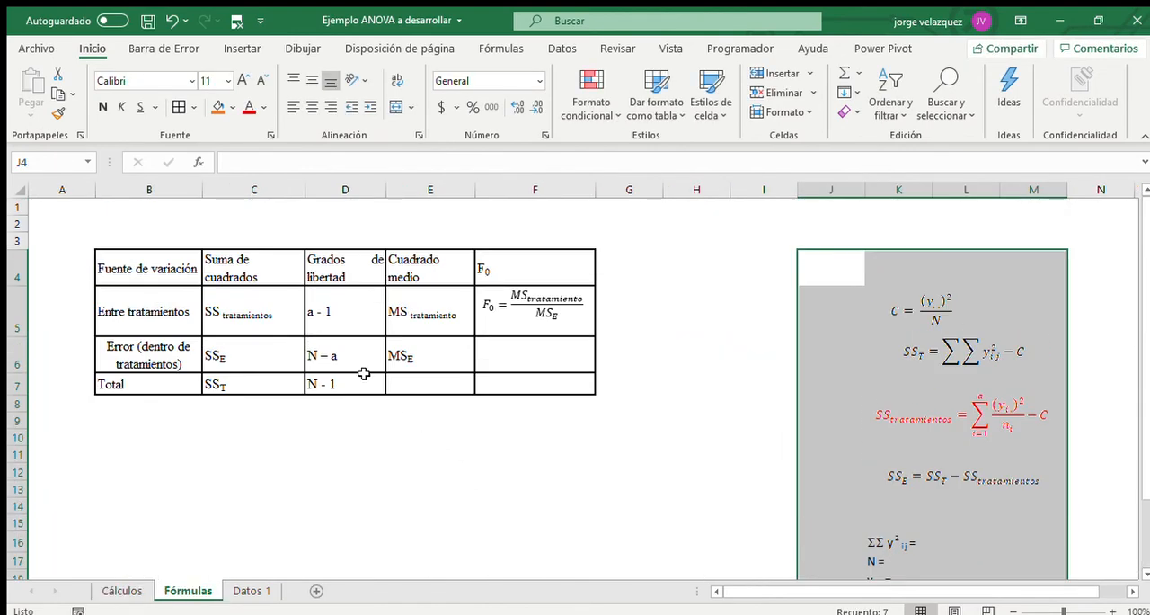
{"action": "left_click_drag", "start_coordinate": [140, 258], "coordinate": [533, 378]}
{"action": "key", "text": "ctrl+c"}
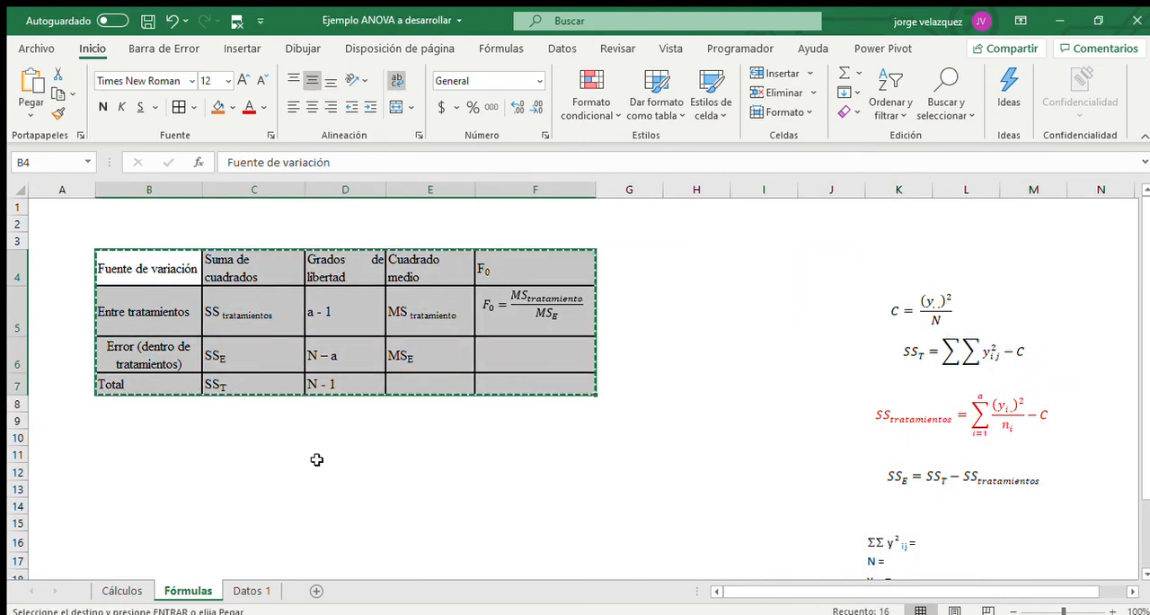
{"action": "left_click", "coordinate": [123, 590]}
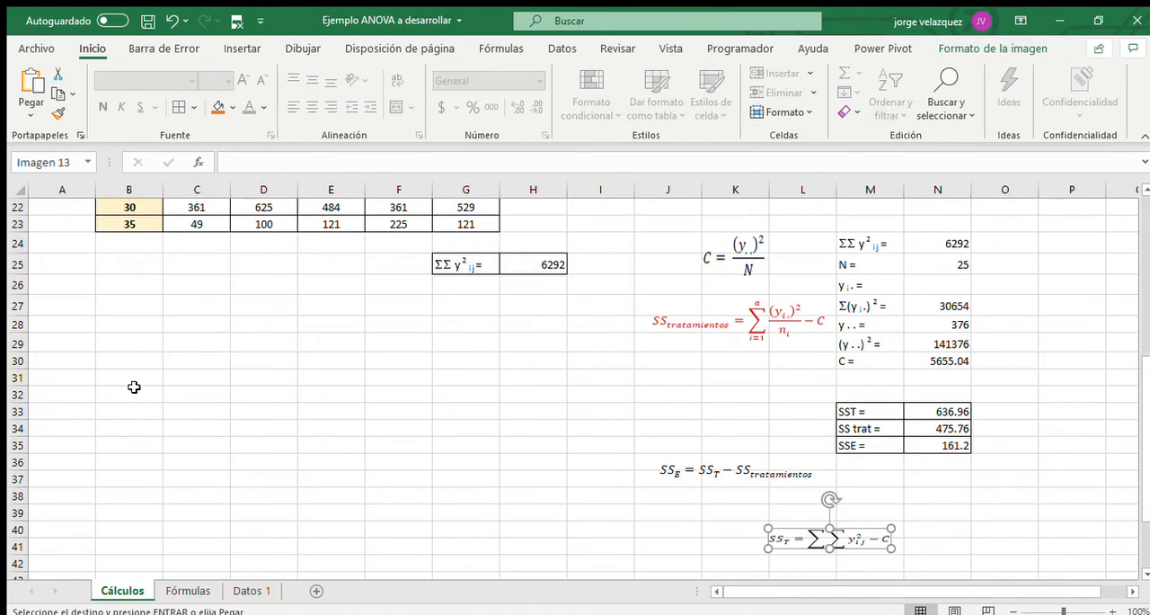
{"action": "left_click", "coordinate": [113, 371]}
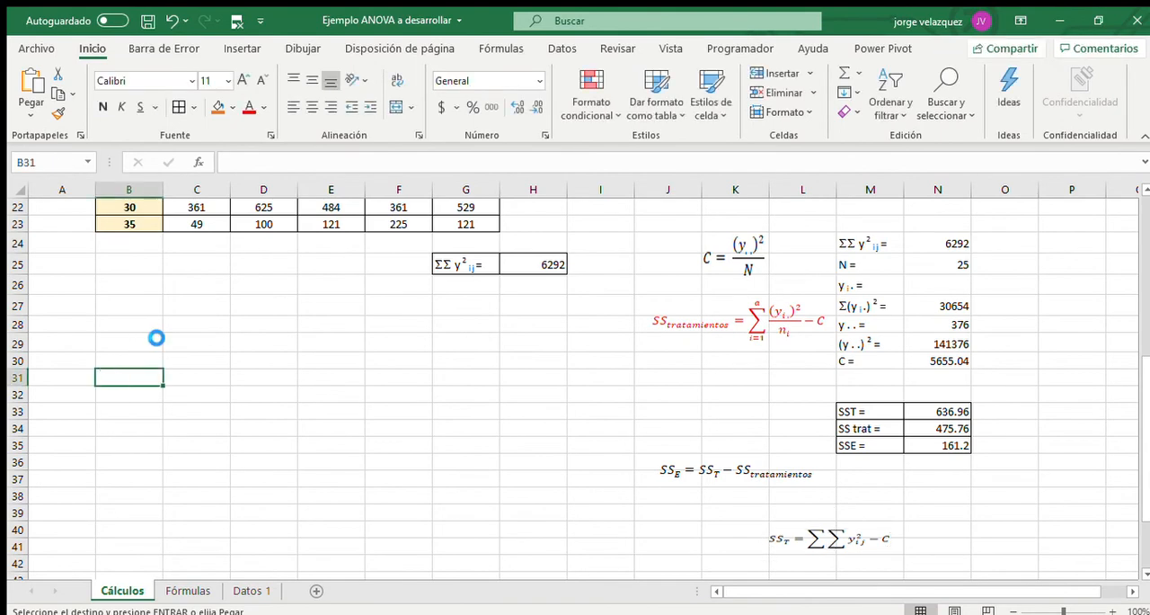
{"action": "key", "text": "ctrl+v"}
Paste a second copy of the ANOVA table at B38, below the first one.
{"action": "scroll", "coordinate": [239, 360], "scroll_direction": "down", "scroll_amount": 3}
{"action": "left_click", "coordinate": [126, 430]}
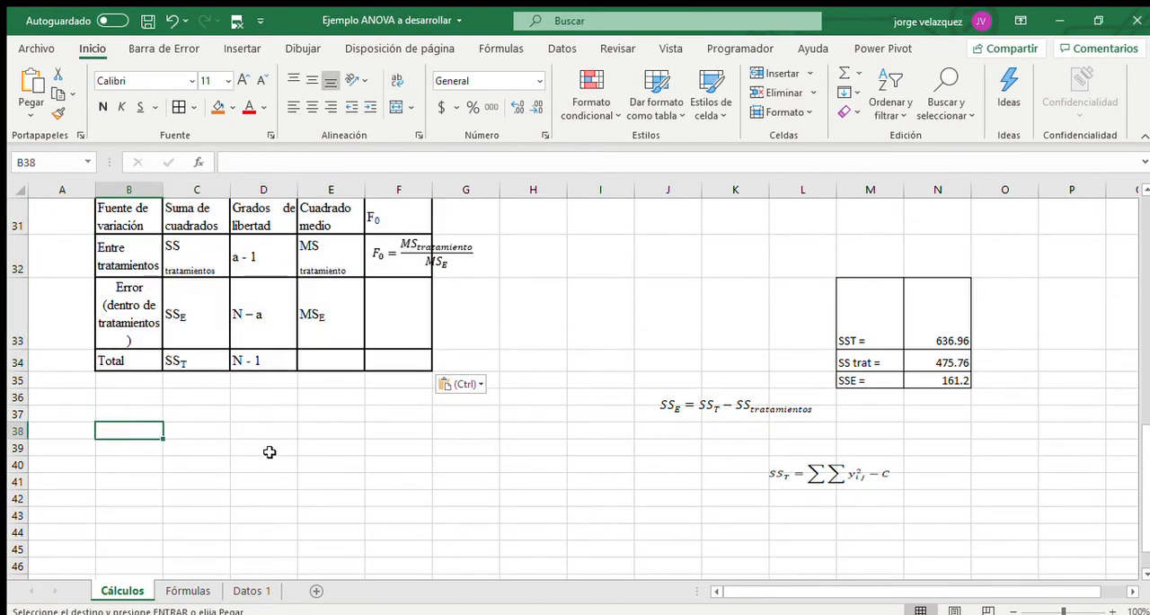
{"action": "key", "text": "ctrl+v"}
Clear the symbolic entries in C39:F41 of the second ANOVA table and remove its F0 equation box.
{"action": "scroll", "coordinate": [275, 472], "scroll_direction": "down", "scroll_amount": 2}
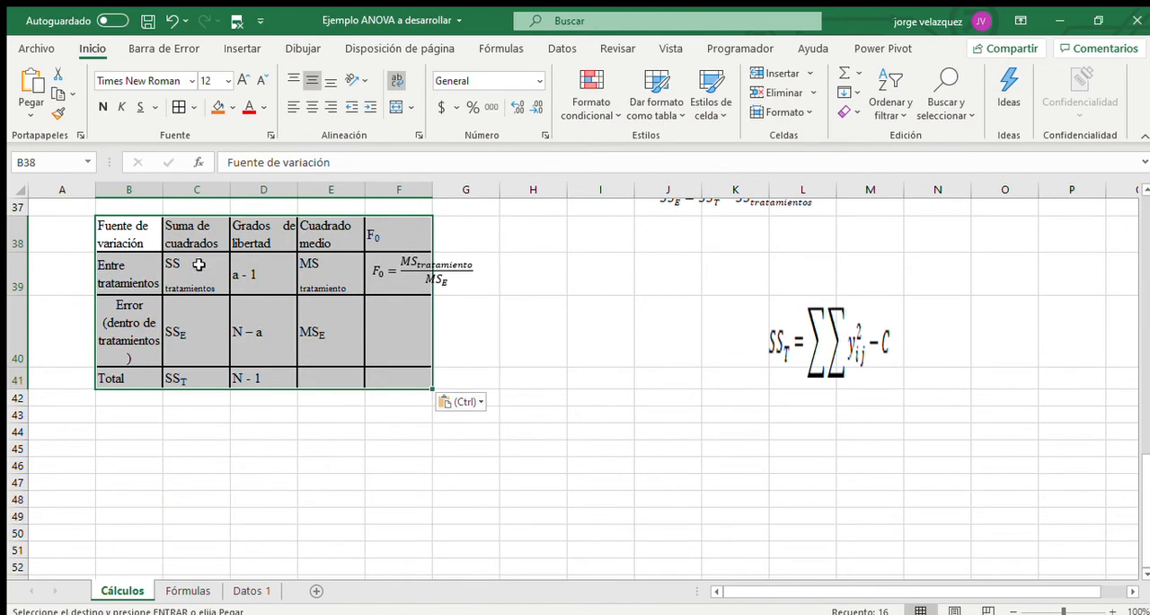
{"action": "left_click_drag", "start_coordinate": [199, 265], "coordinate": [375, 375]}
{"action": "key", "text": "Delete"}
{"action": "left_click", "coordinate": [400, 272]}
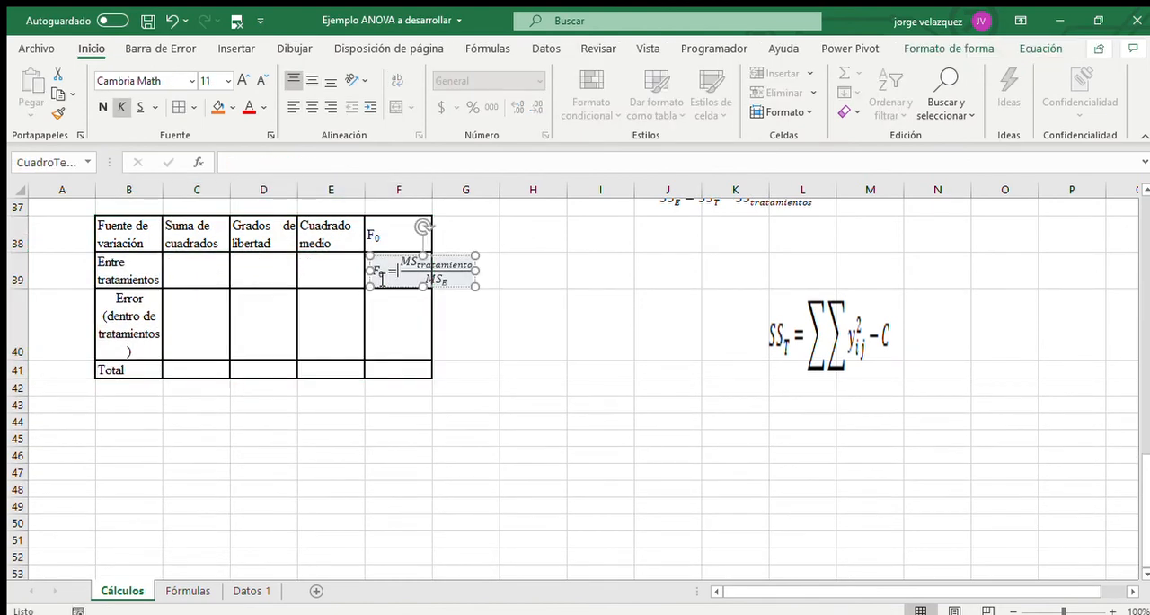
{"action": "key", "text": "Escape"}
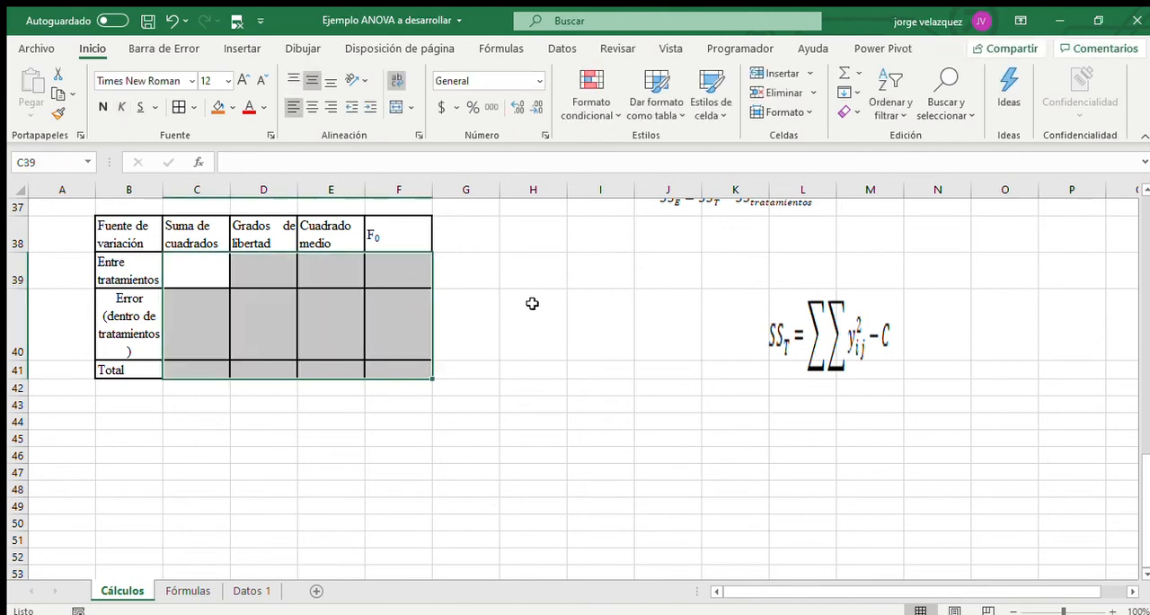
In the second ANOVA table, link the treatments sum of squares C39 to N34 and the error sum of squares C40 to N35.
{"action": "scroll", "coordinate": [598, 398], "scroll_direction": "up", "scroll_amount": 3}
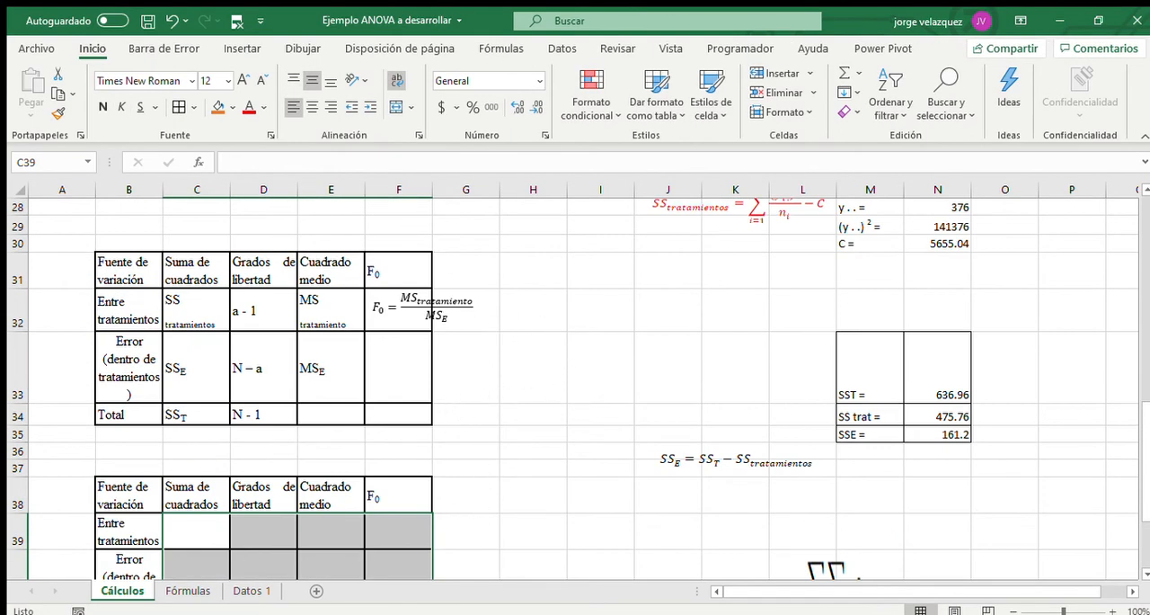
{"action": "scroll", "coordinate": [528, 426], "scroll_direction": "down", "scroll_amount": 2}
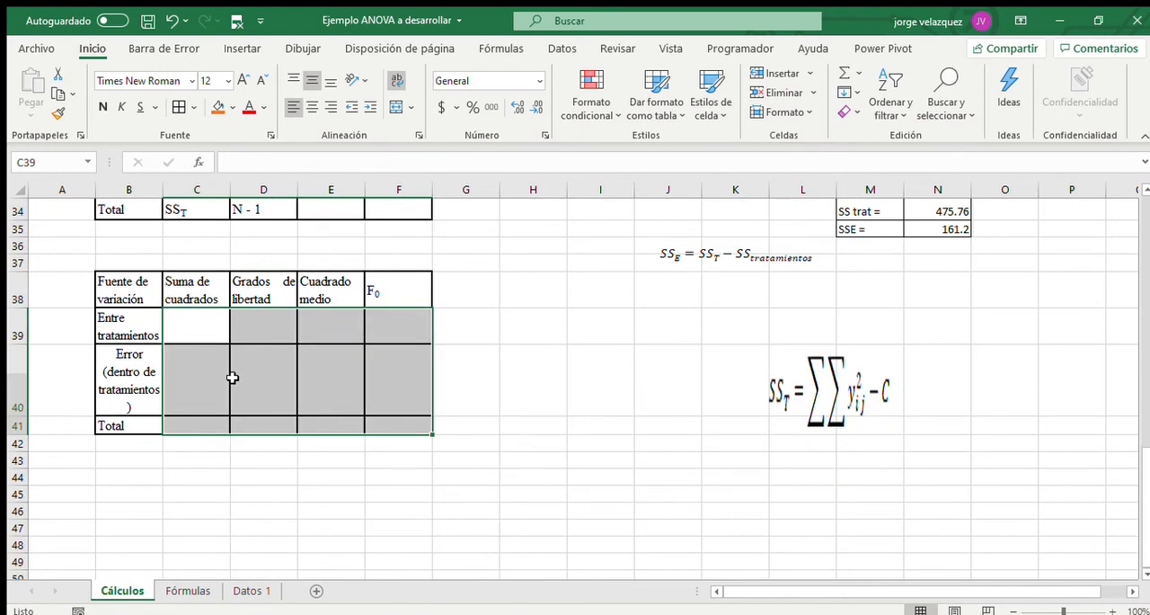
{"action": "left_click", "coordinate": [180, 324]}
{"action": "type", "text": "="}
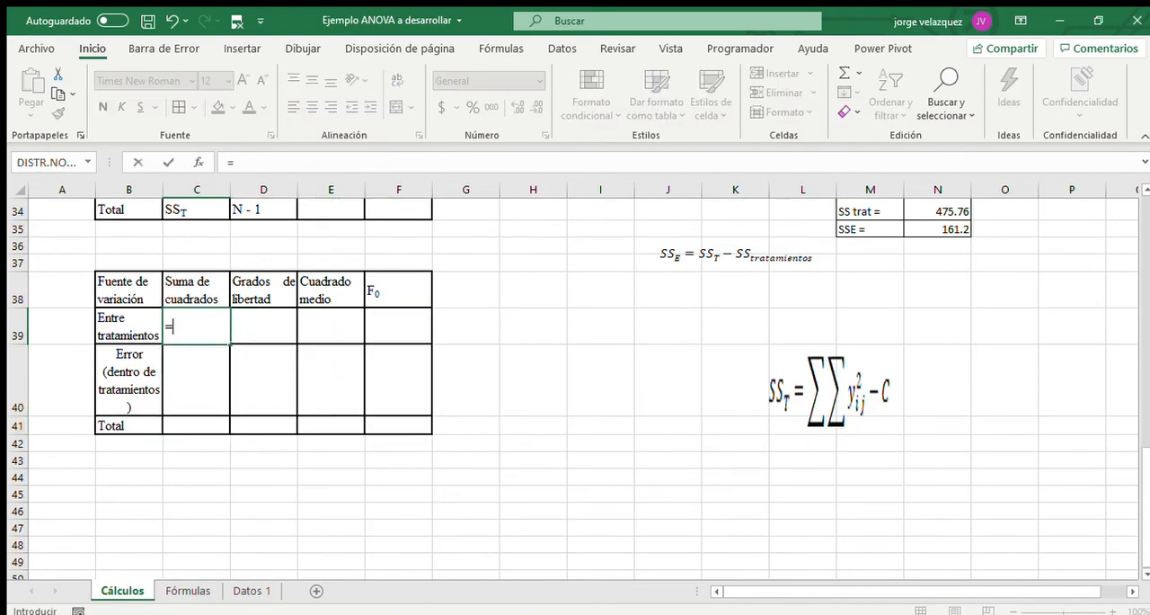
{"action": "left_click", "coordinate": [949, 212]}
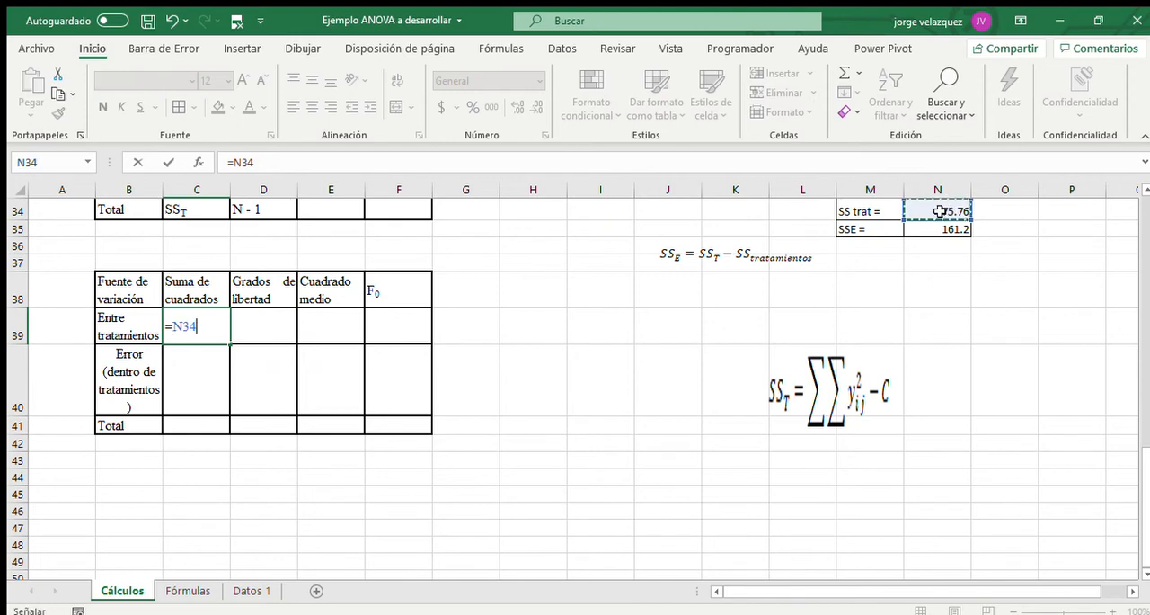
{"action": "key", "text": "Return"}
{"action": "type", "text": "="}
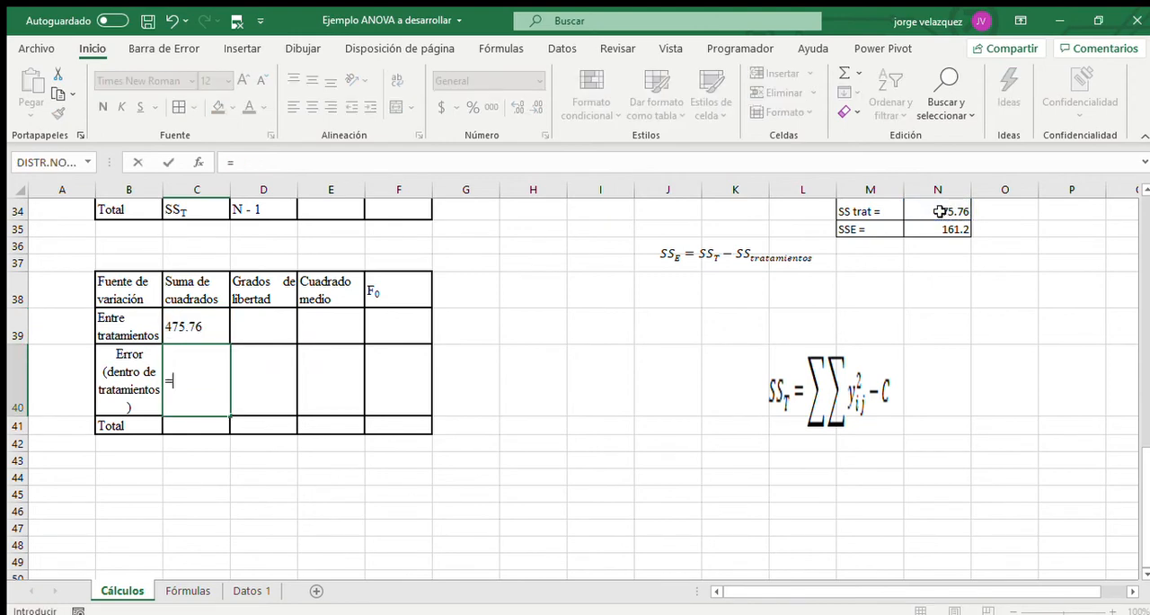
{"action": "left_click", "coordinate": [938, 228]}
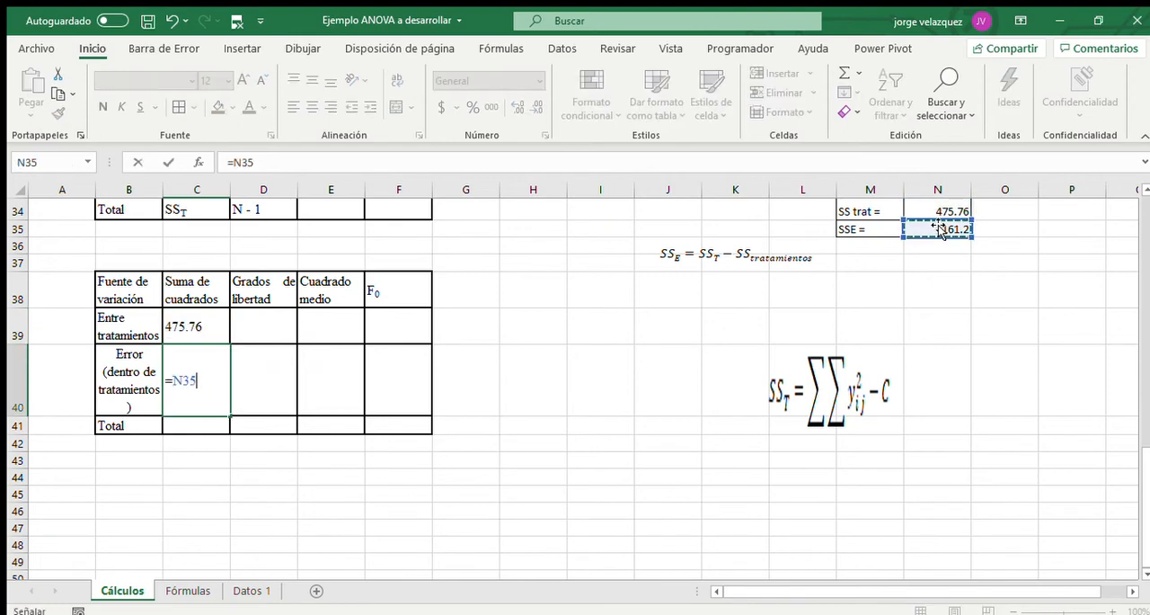
{"action": "key", "text": "Return"}
Link the total sum of squares in C41 to the SST value in N33.
{"action": "type", "text": "="}
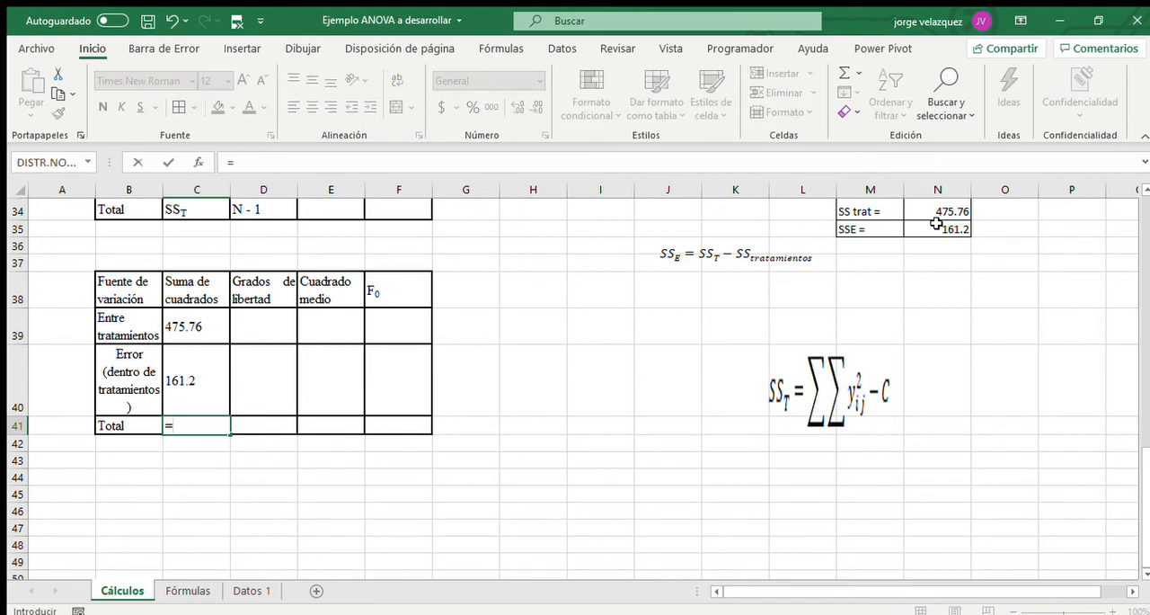
{"action": "scroll", "coordinate": [941, 340], "scroll_direction": "up", "scroll_amount": 2}
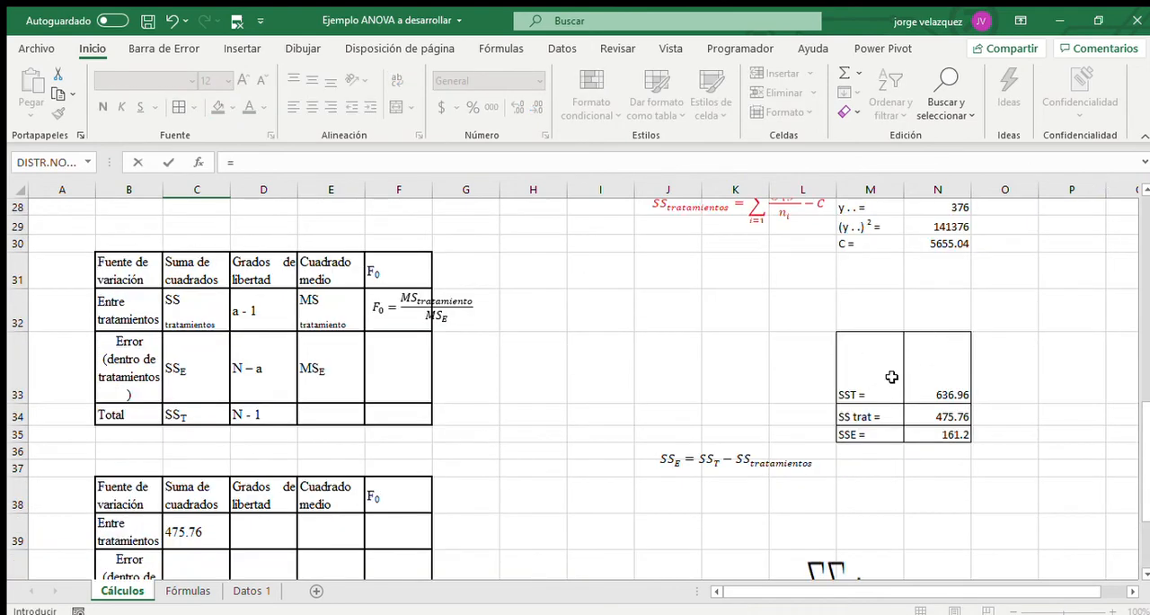
{"action": "left_click", "coordinate": [938, 376]}
{"action": "key", "text": "Return"}
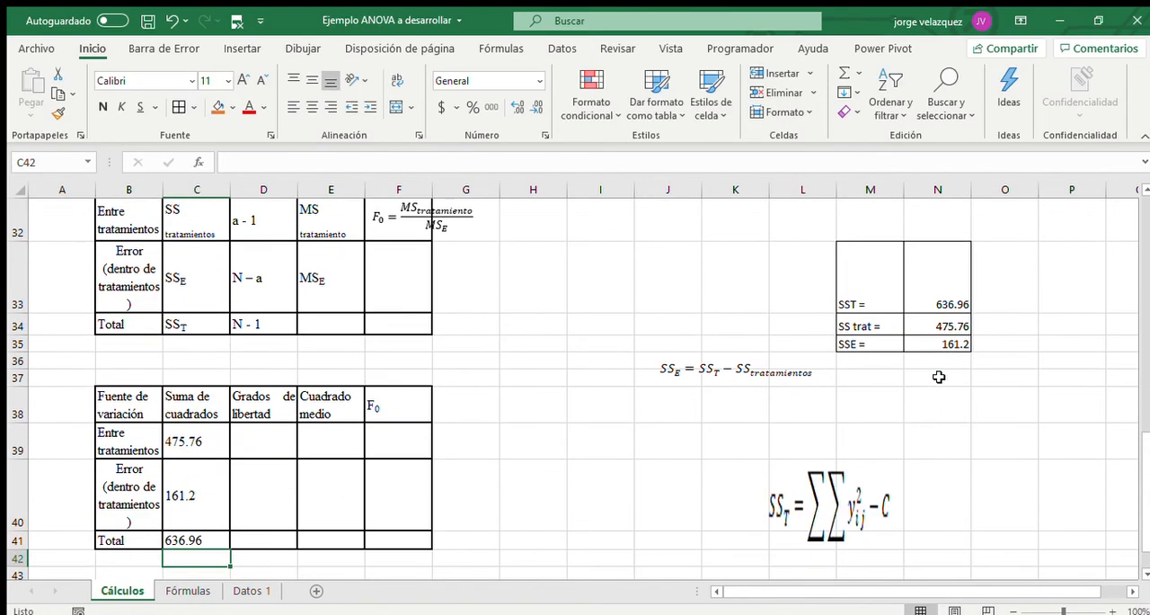
Label M31 "a =" and count the cotton percentage levels B19:B23 in N31 with the CONTAR function.
{"action": "scroll", "coordinate": [590, 558], "scroll_direction": "up", "scroll_amount": 3}
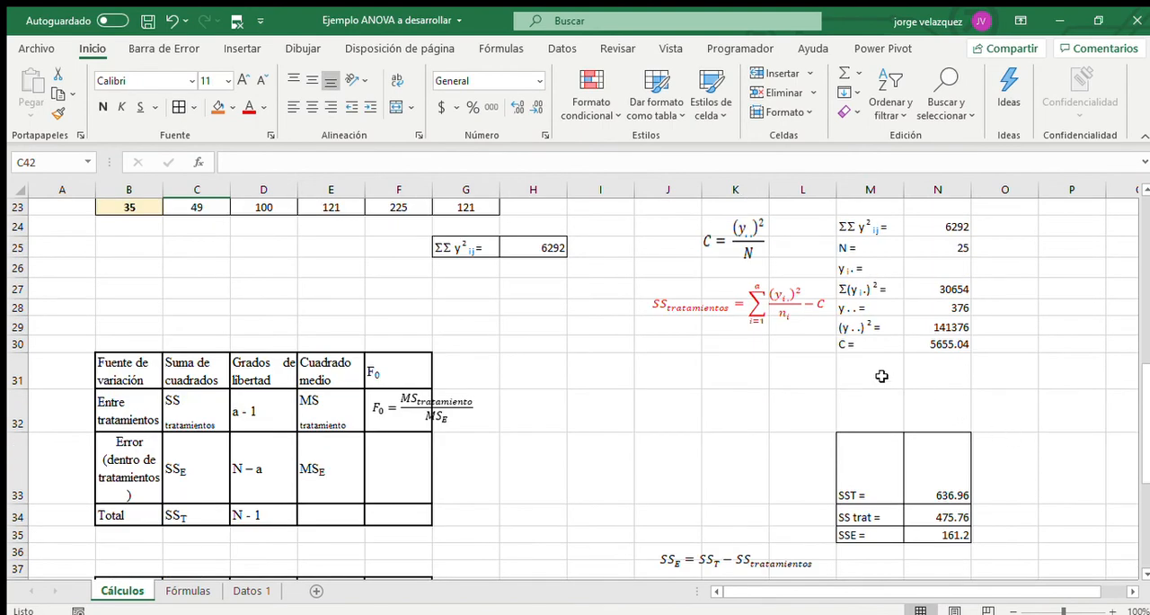
{"action": "left_click", "coordinate": [880, 374]}
{"action": "type", "text": "a ="}
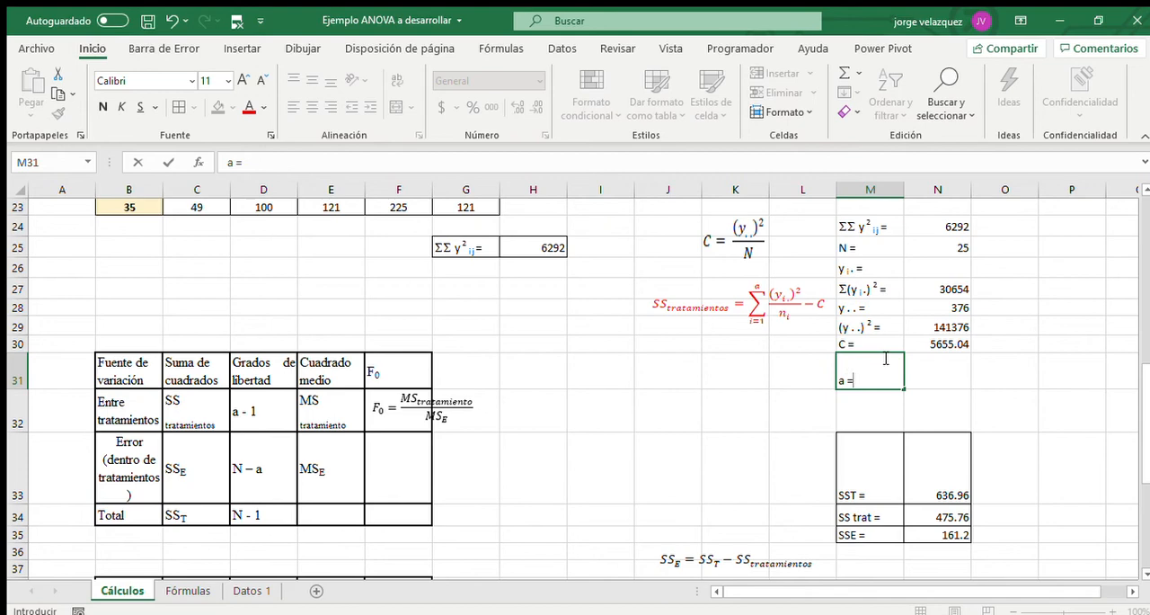
{"action": "key", "text": "Tab"}
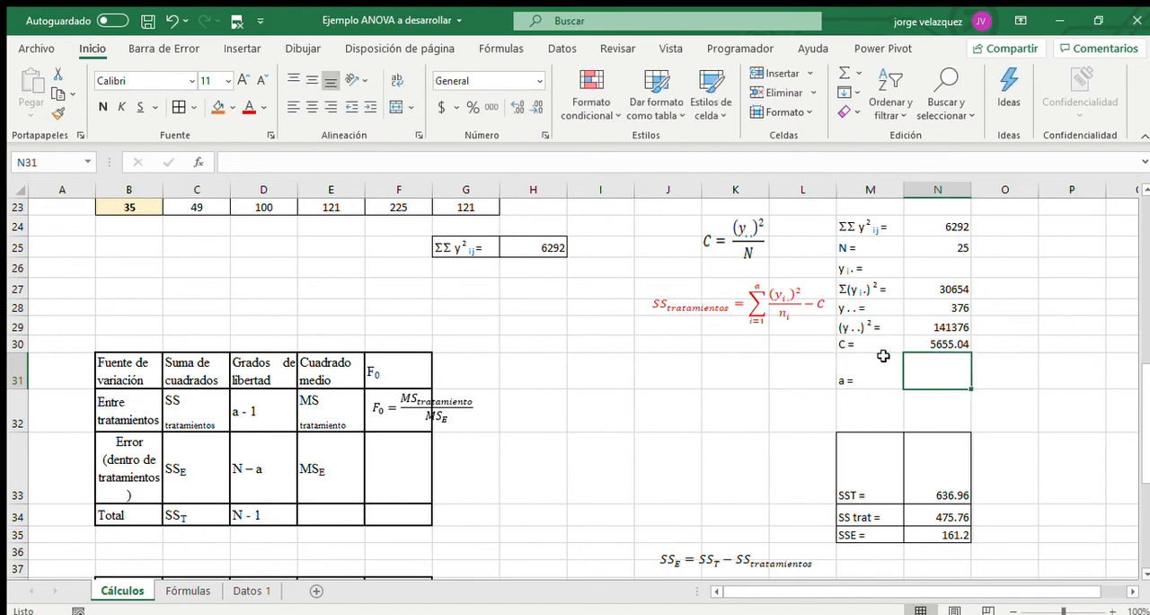
{"action": "type", "text": "=co"}
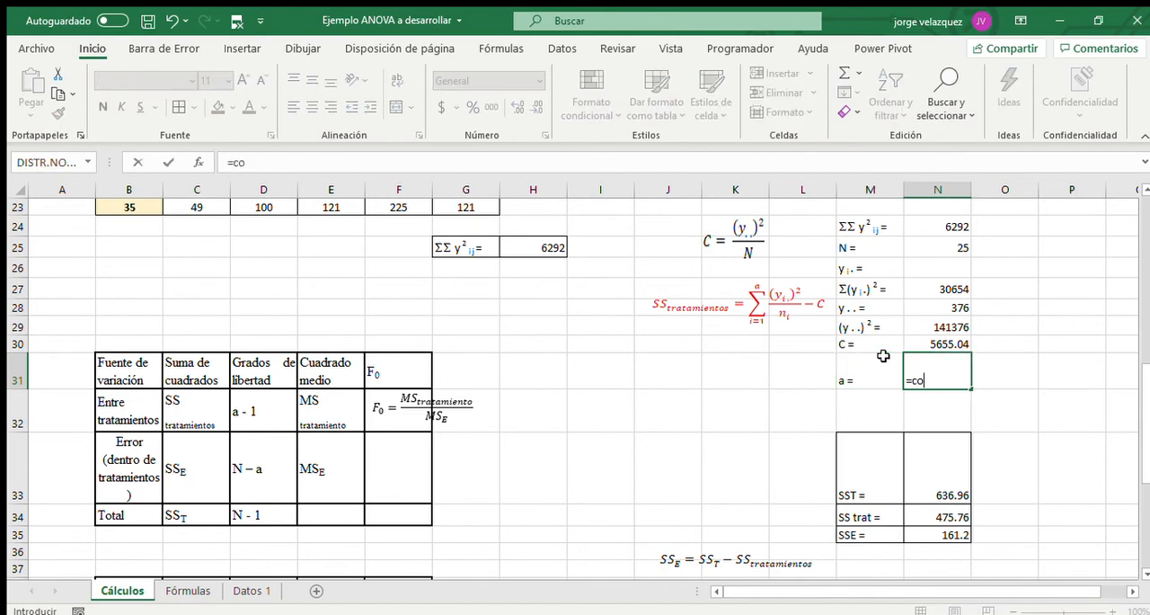
{"action": "type", "text": "nTAR("}
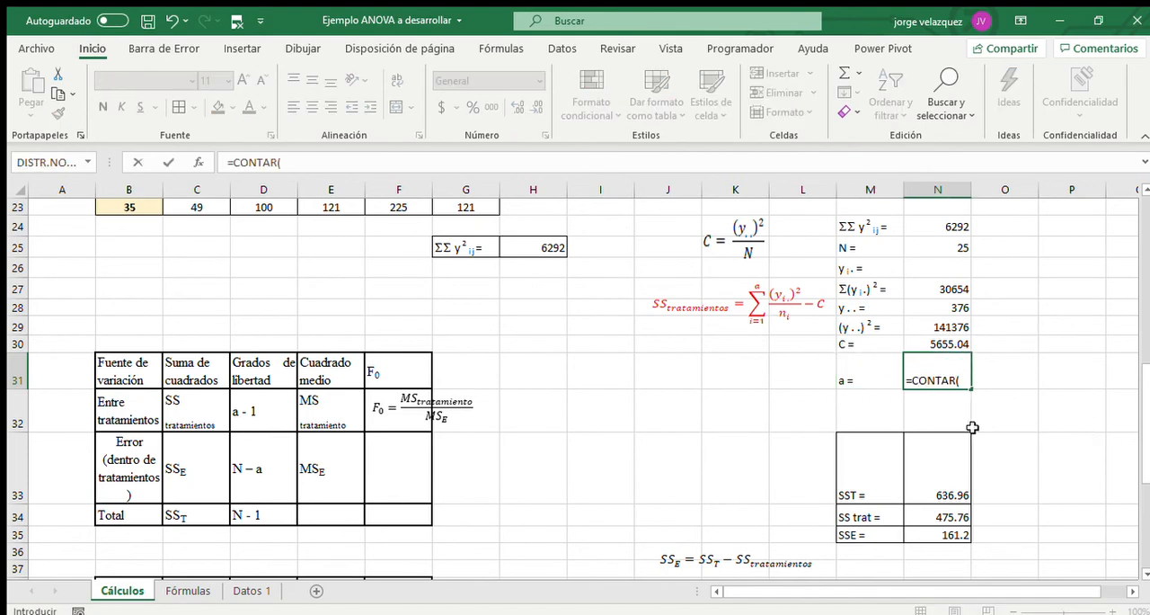
{"action": "scroll", "coordinate": [577, 402], "scroll_direction": "up", "scroll_amount": 4}
{"action": "left_click_drag", "start_coordinate": [130, 349], "coordinate": [129, 415]}
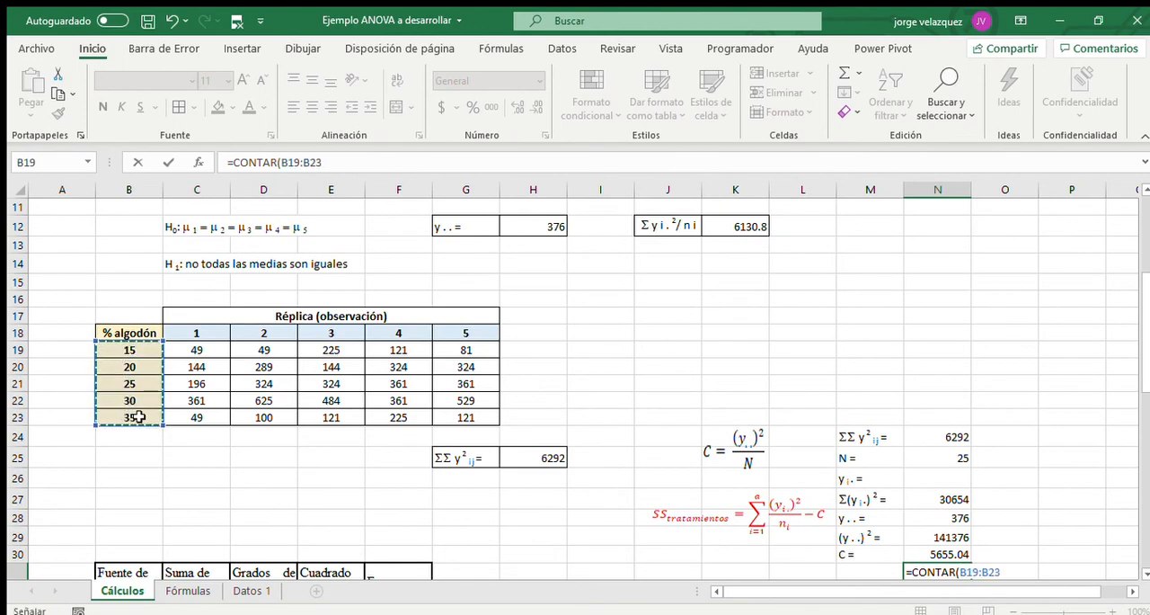
{"action": "key", "text": "Return"}
Compute the treatments degrees of freedom in D39 of the second ANOVA table as N31-1.
{"action": "scroll", "coordinate": [539, 449], "scroll_direction": "down", "scroll_amount": 2}
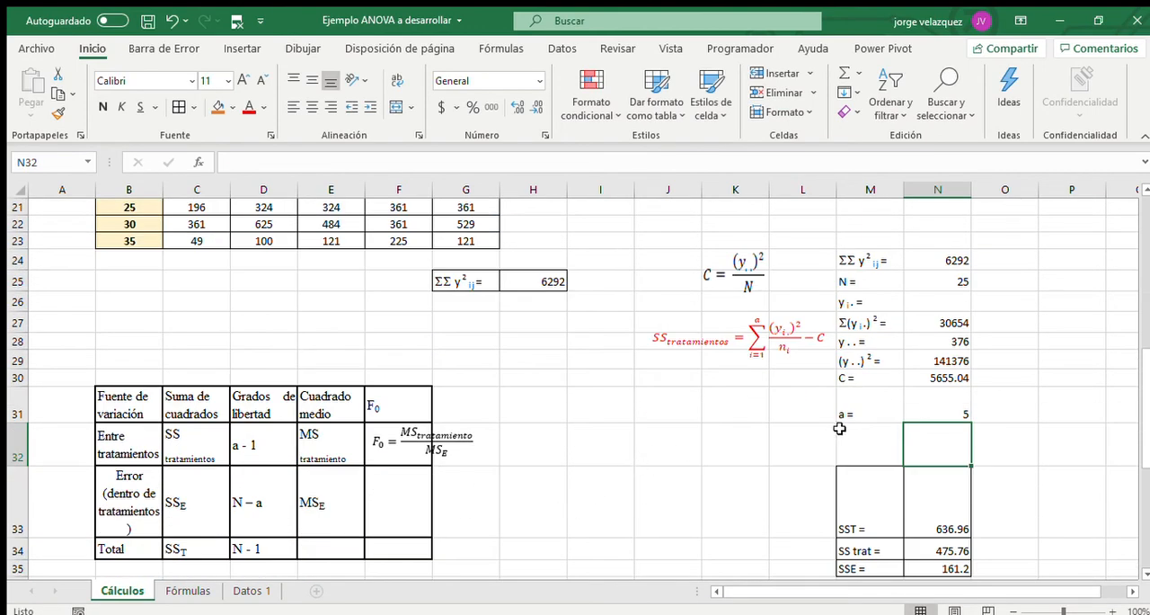
{"action": "scroll", "coordinate": [773, 392], "scroll_direction": "down", "scroll_amount": 1}
{"action": "scroll", "coordinate": [864, 475], "scroll_direction": "down", "scroll_amount": 1}
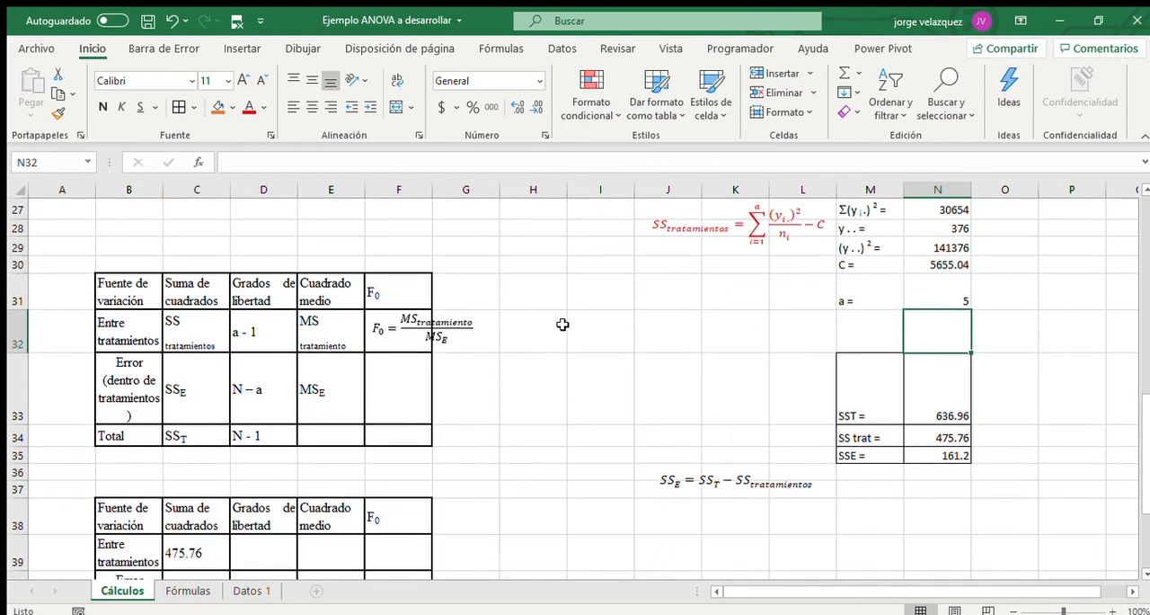
{"action": "scroll", "coordinate": [270, 422], "scroll_direction": "down", "scroll_amount": 1}
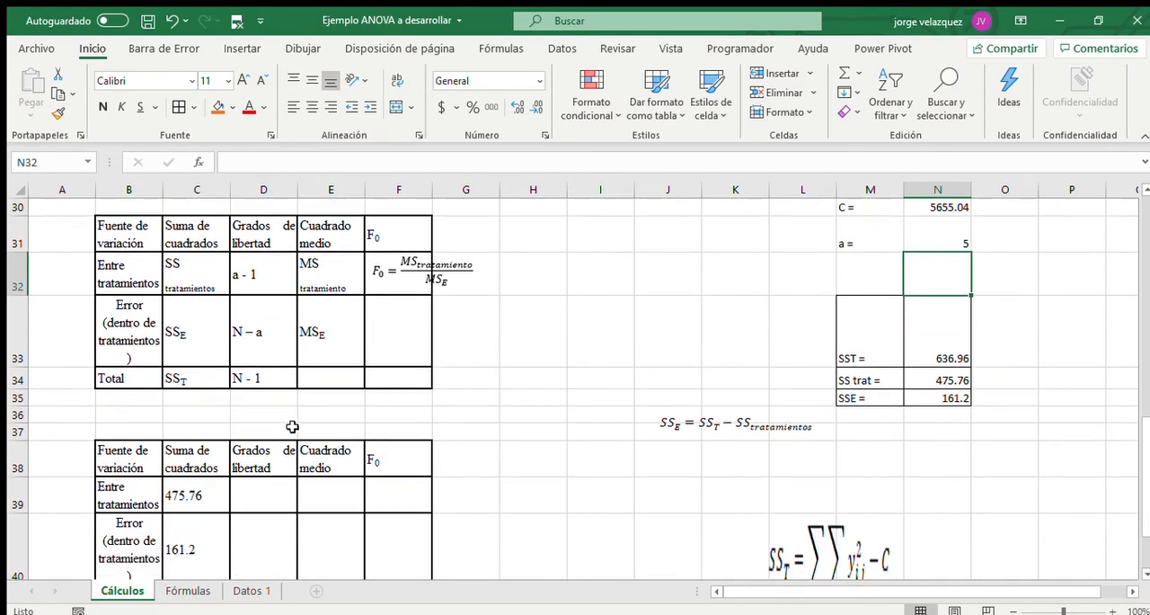
{"action": "scroll", "coordinate": [288, 423], "scroll_direction": "down", "scroll_amount": 1}
{"action": "left_click", "coordinate": [255, 400]}
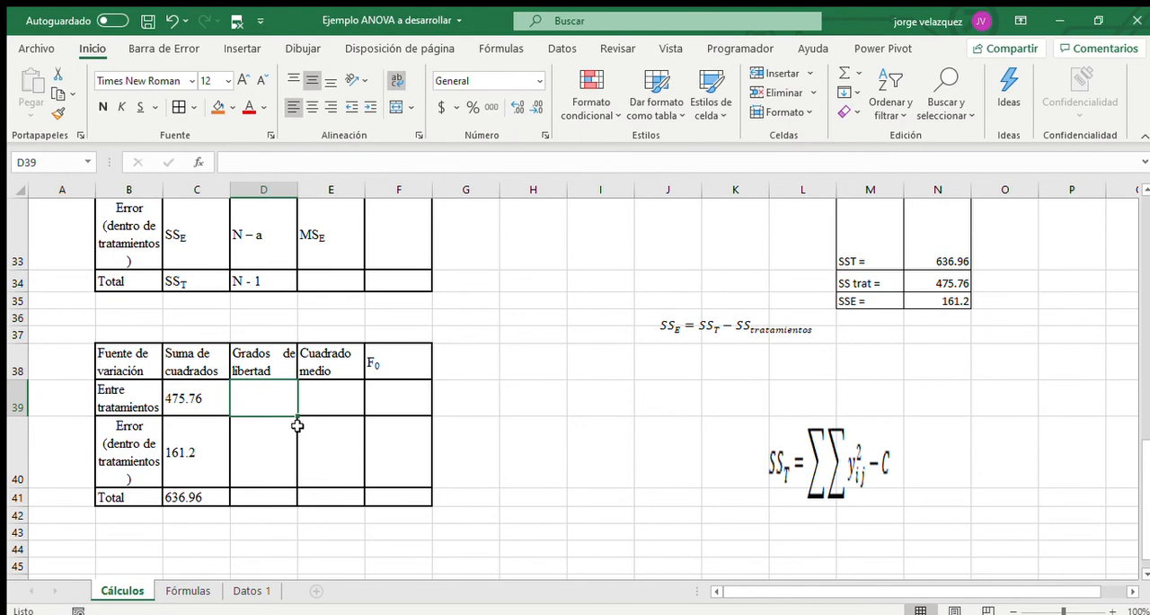
{"action": "type", "text": "="}
{"action": "scroll", "coordinate": [468, 440], "scroll_direction": "up", "scroll_amount": 3}
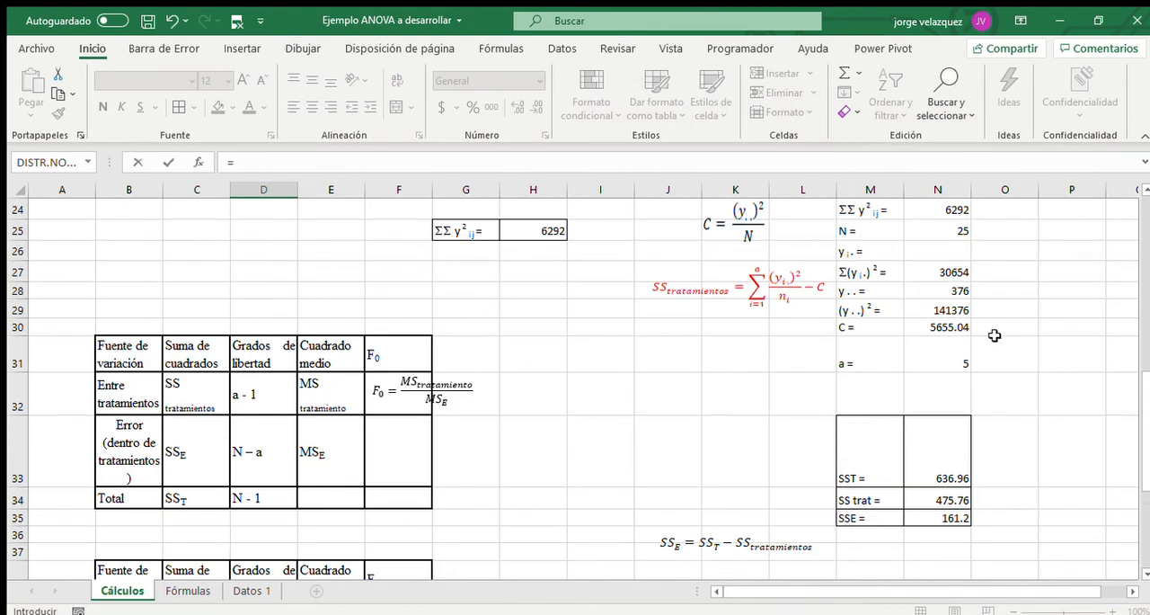
{"action": "left_click", "coordinate": [937, 361]}
{"action": "type", "text": "-1"}
{"action": "key", "text": "Return"}
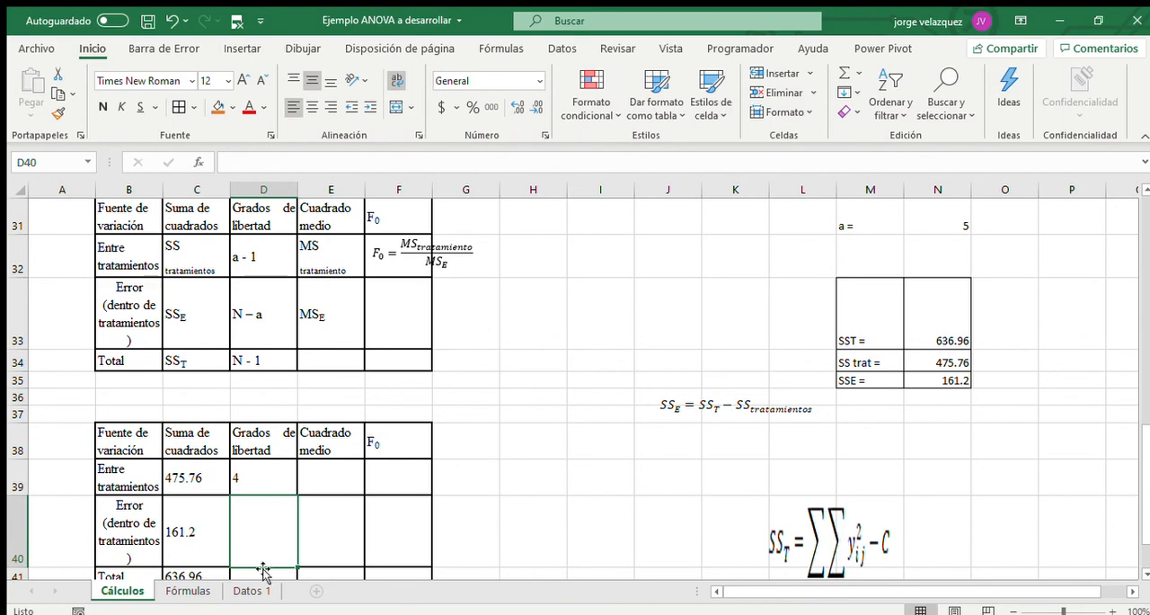
Compute the total degrees of freedom in D41 with the formula =N25-1.
{"action": "scroll", "coordinate": [254, 531], "scroll_direction": "down", "scroll_amount": 1}
{"action": "left_click", "coordinate": [266, 428]}
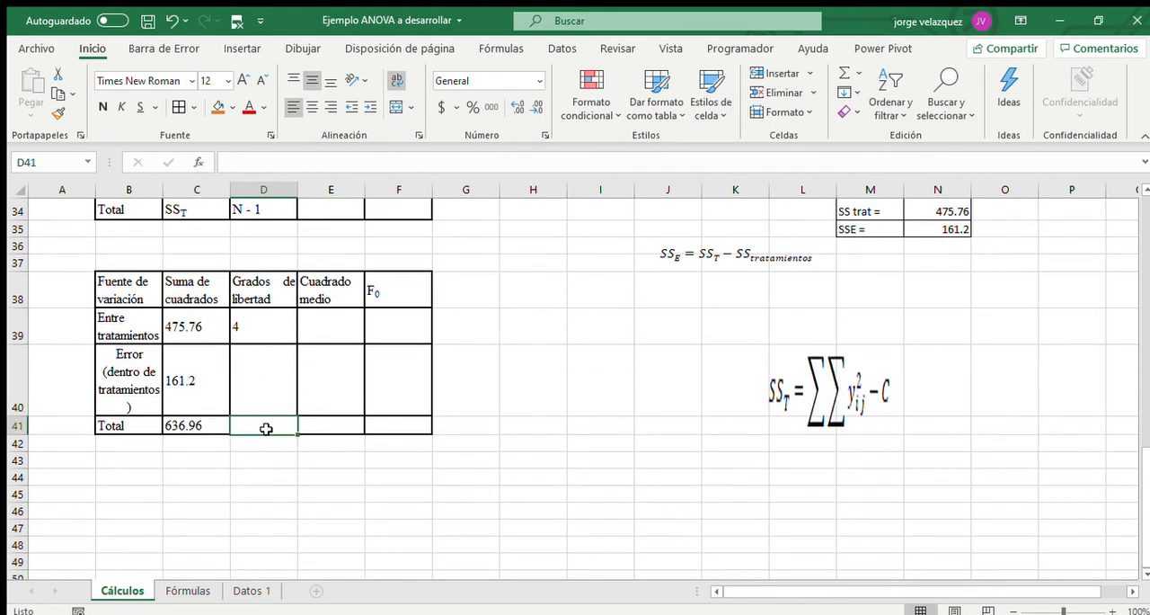
{"action": "type", "text": "="}
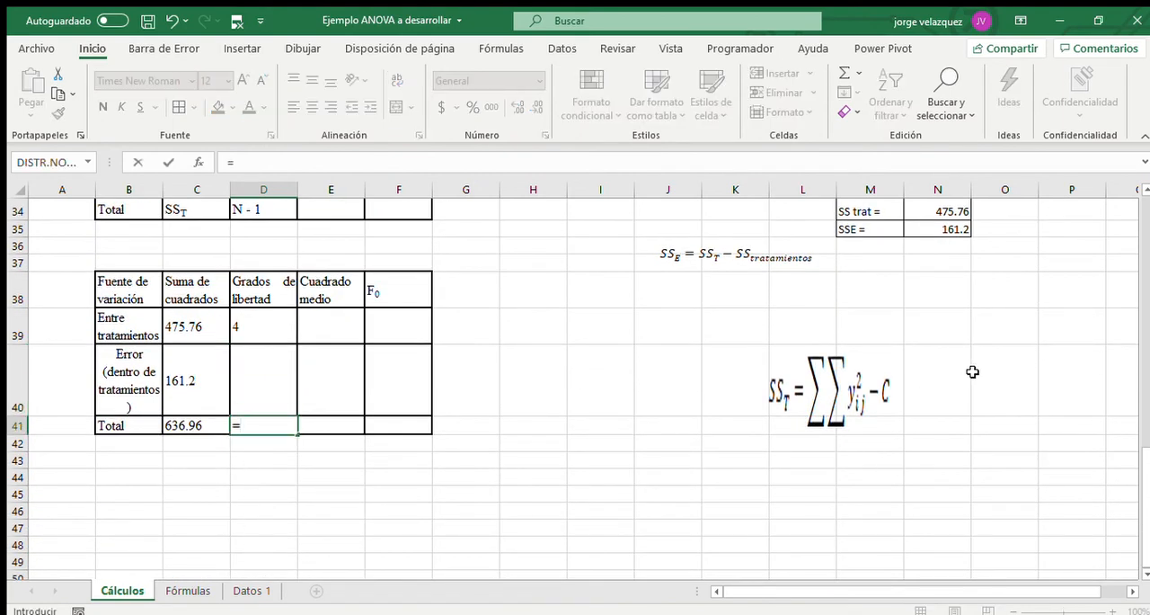
{"action": "scroll", "coordinate": [972, 371], "scroll_direction": "up", "scroll_amount": 4}
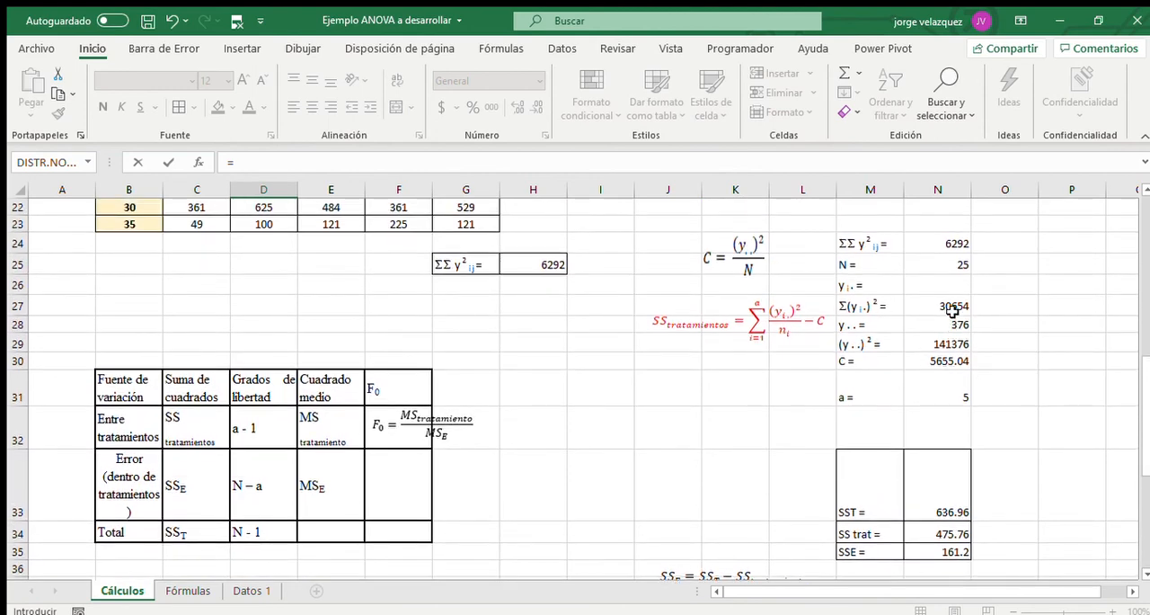
{"action": "left_click", "coordinate": [955, 263]}
{"action": "type", "text": "-1"}
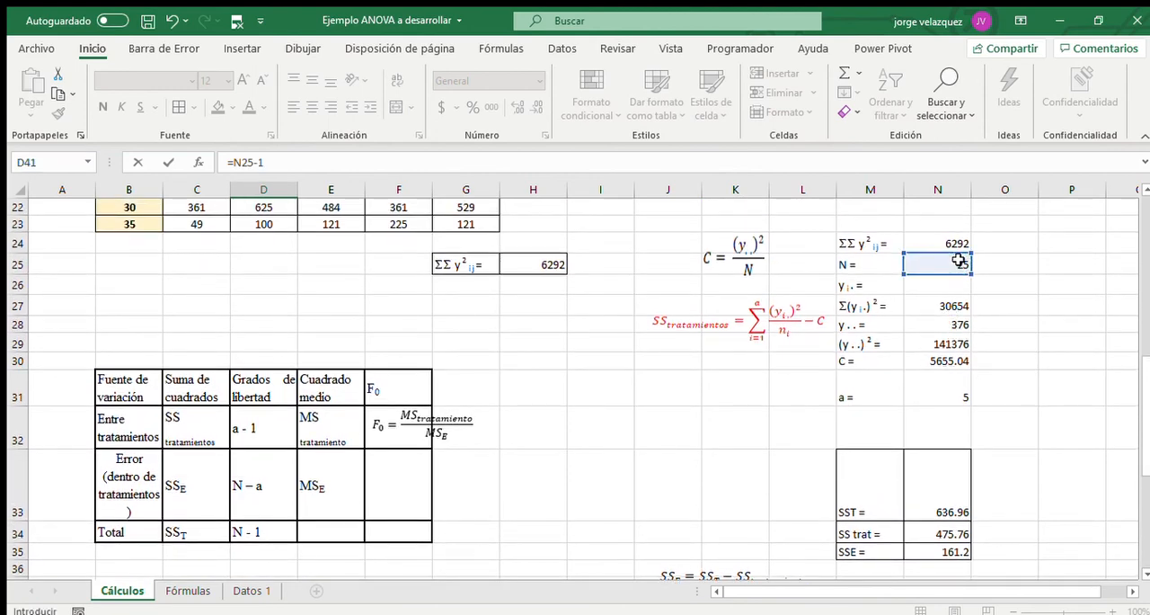
{"action": "key", "text": "Return"}
{"action": "scroll", "coordinate": [869, 322], "scroll_direction": "down", "scroll_amount": 1}
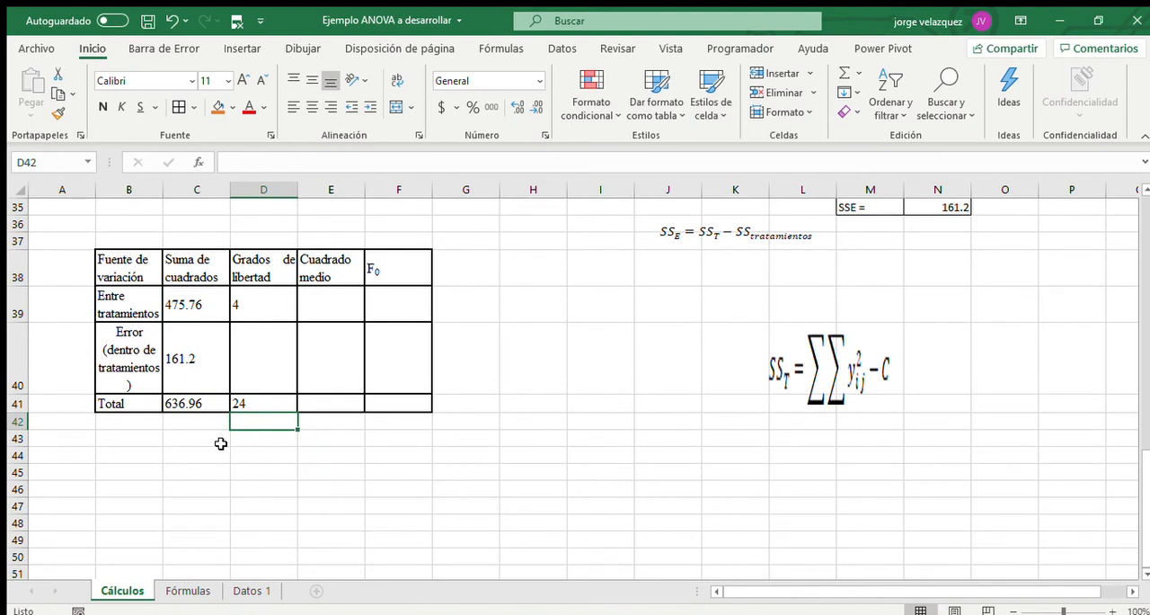
Compute the error degrees of freedom in D40 with the formula =D41-D39.
{"action": "left_click", "coordinate": [248, 401]}
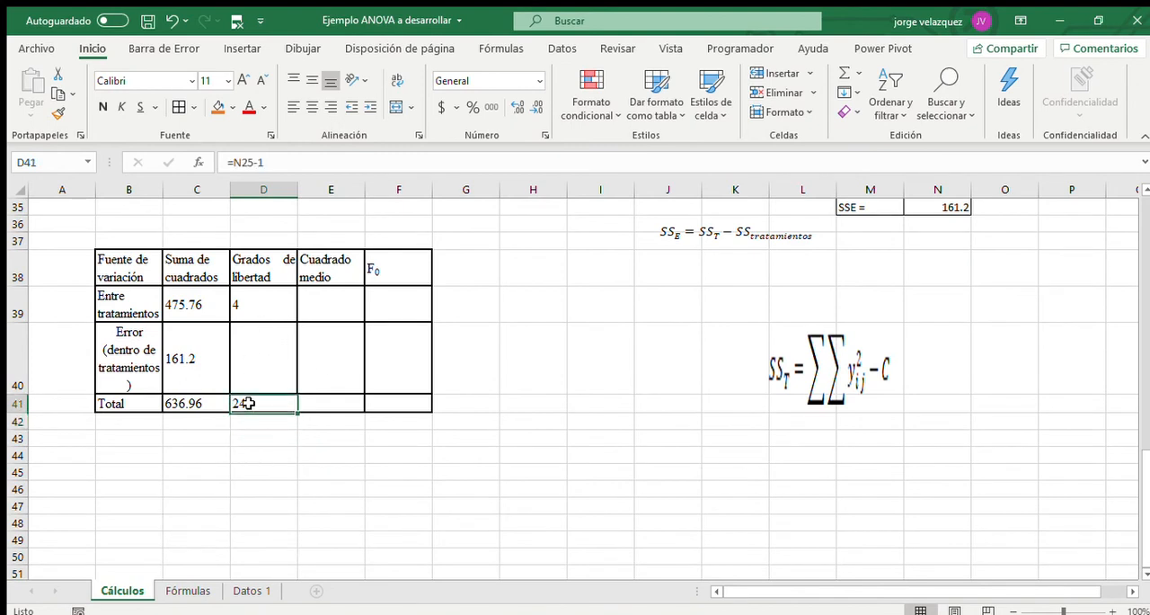
{"action": "left_click", "coordinate": [236, 304]}
{"action": "left_click", "coordinate": [257, 347]}
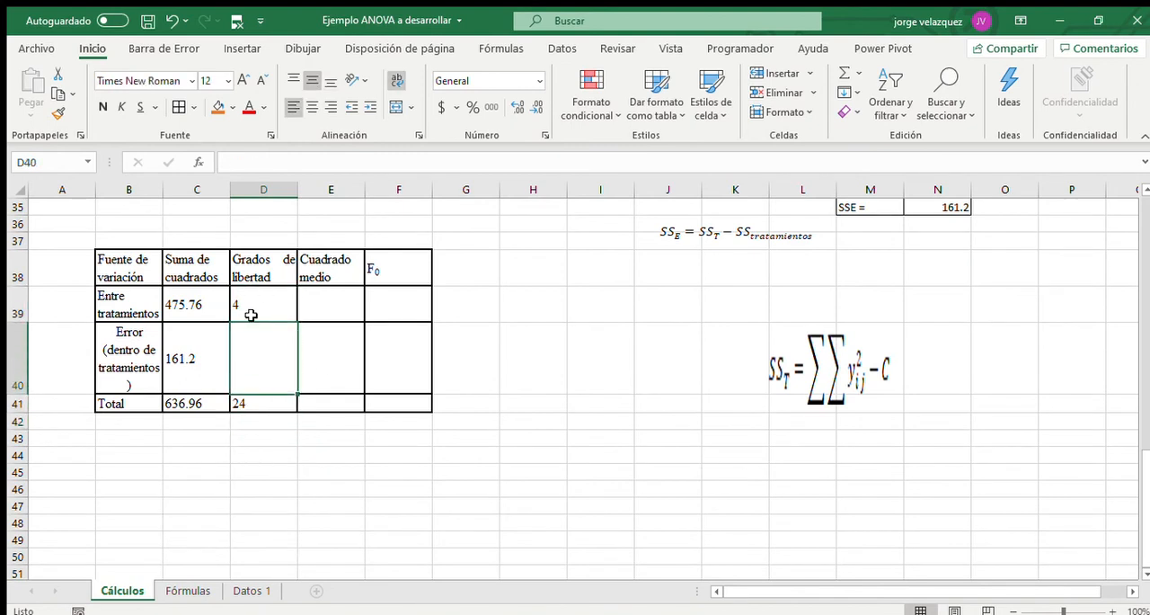
{"action": "type", "text": "="}
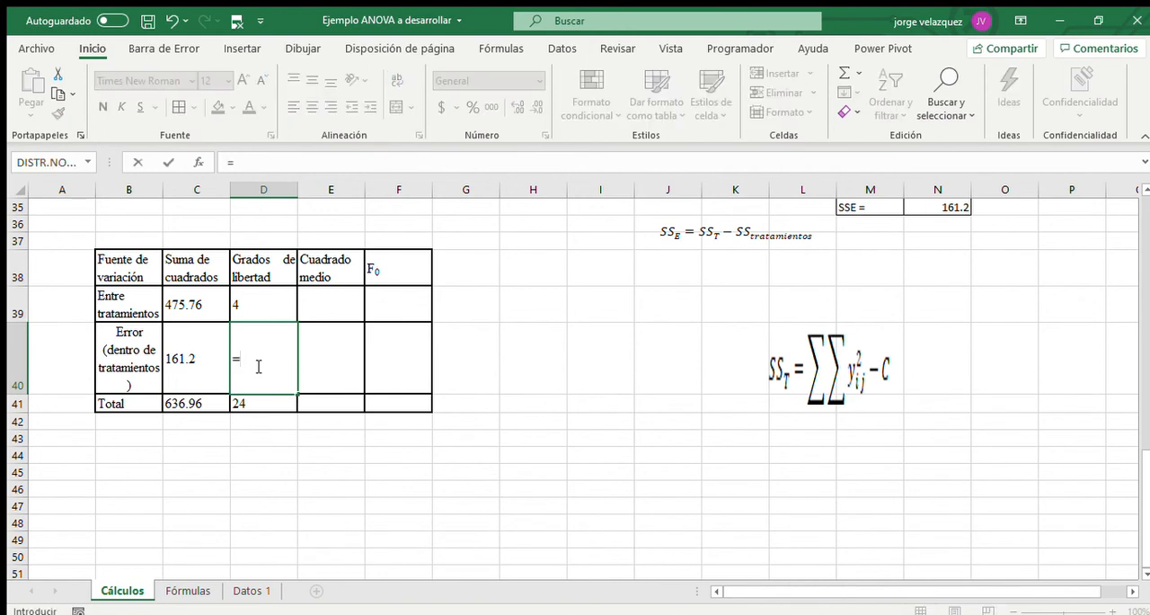
{"action": "left_click", "coordinate": [238, 402]}
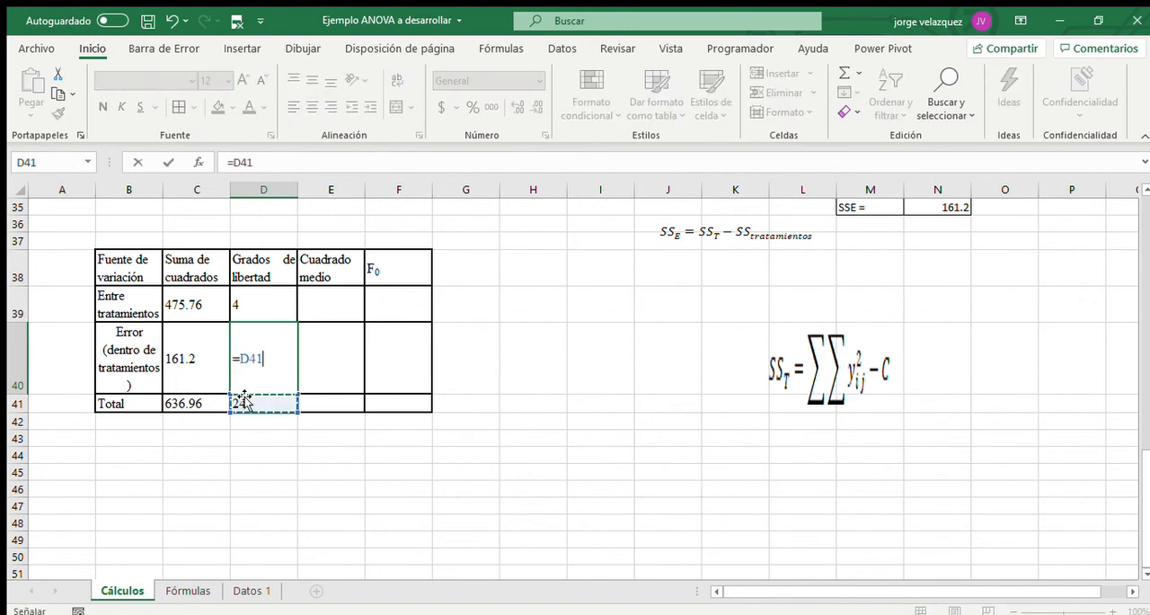
{"action": "type", "text": "-"}
{"action": "left_click", "coordinate": [256, 313]}
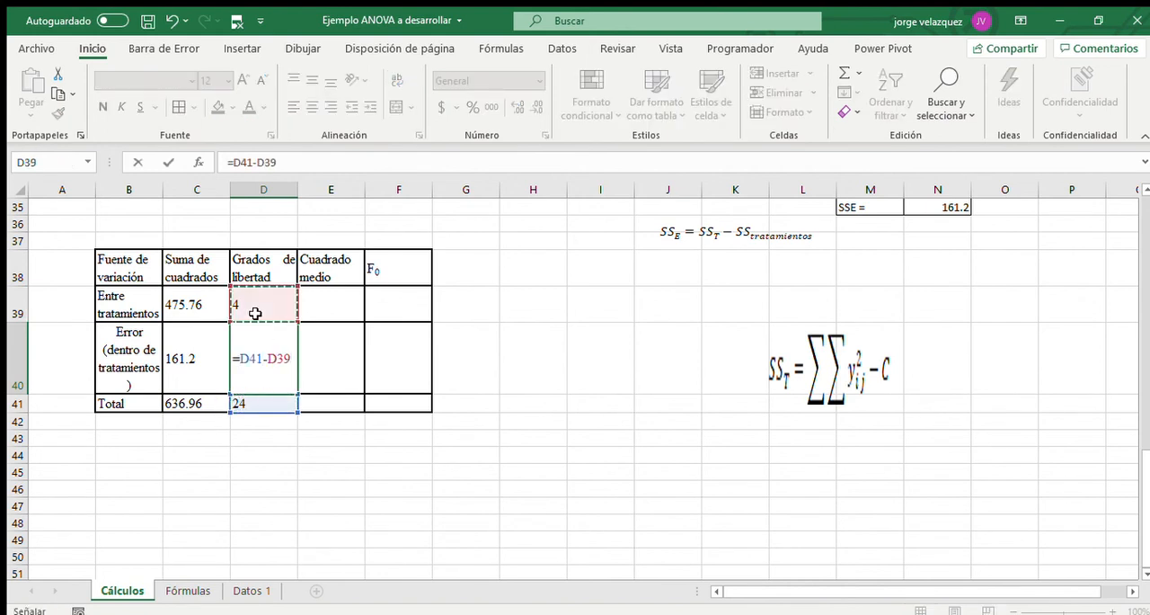
{"action": "key", "text": "Return"}
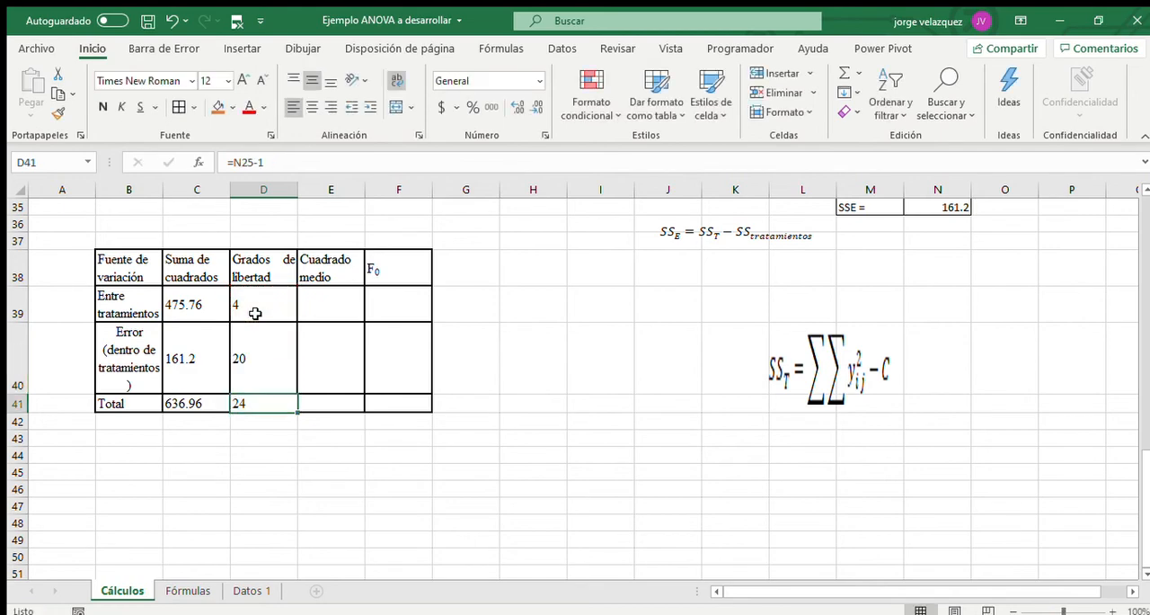
Compute the treatments mean square in E39 as =C39/D39 and copy the formula down to the error row in E40.
{"action": "left_click", "coordinate": [346, 309]}
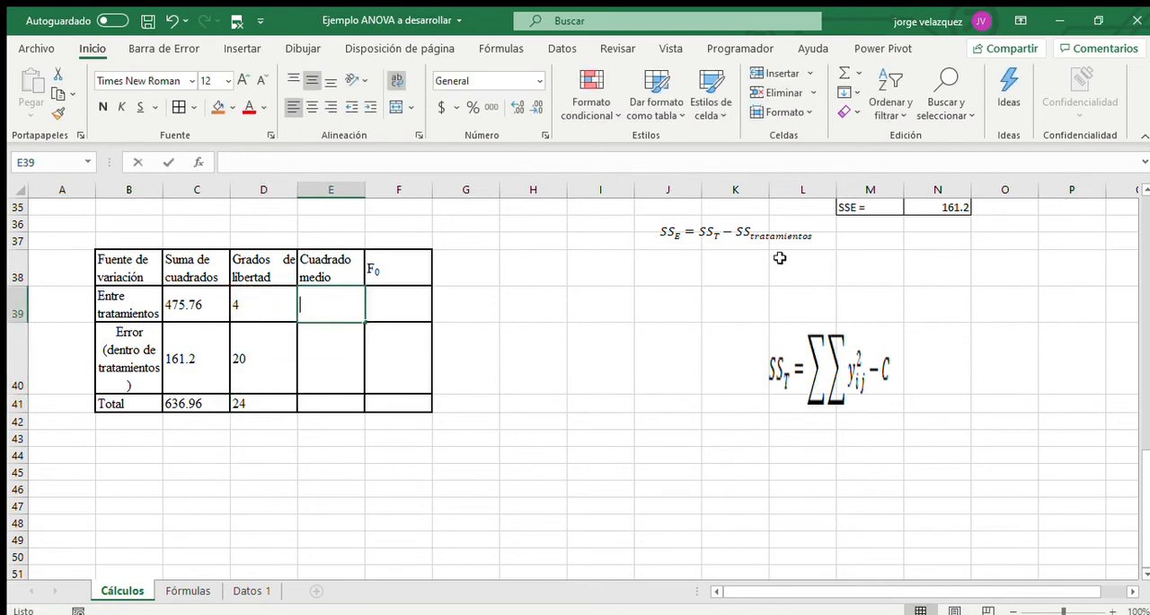
{"action": "type", "text": "="}
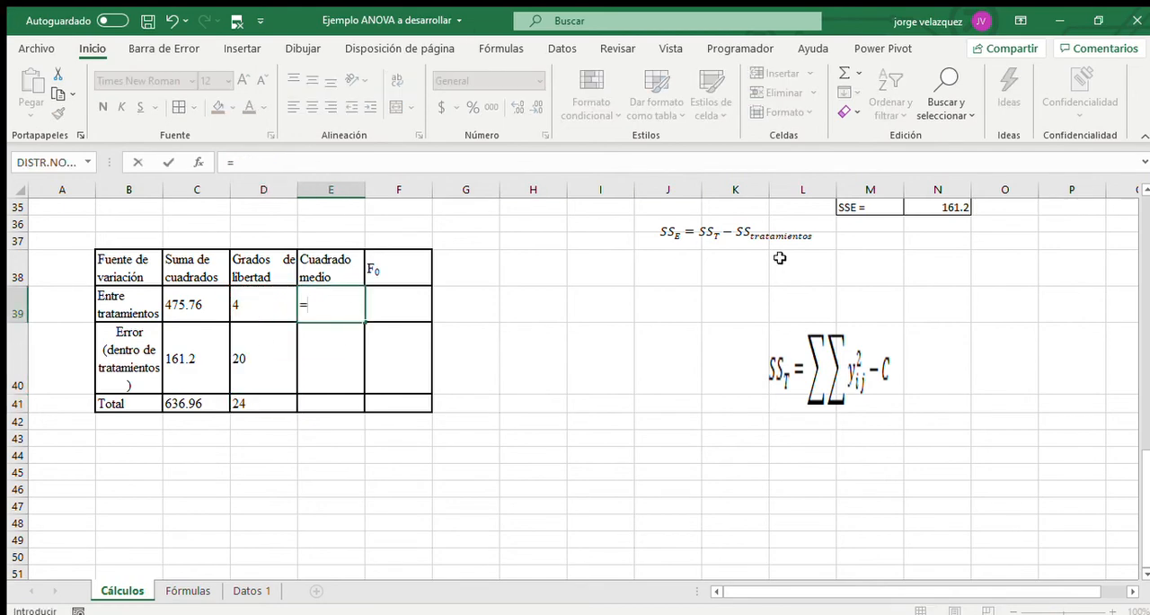
{"action": "left_click", "coordinate": [172, 304]}
{"action": "type", "text": "/"}
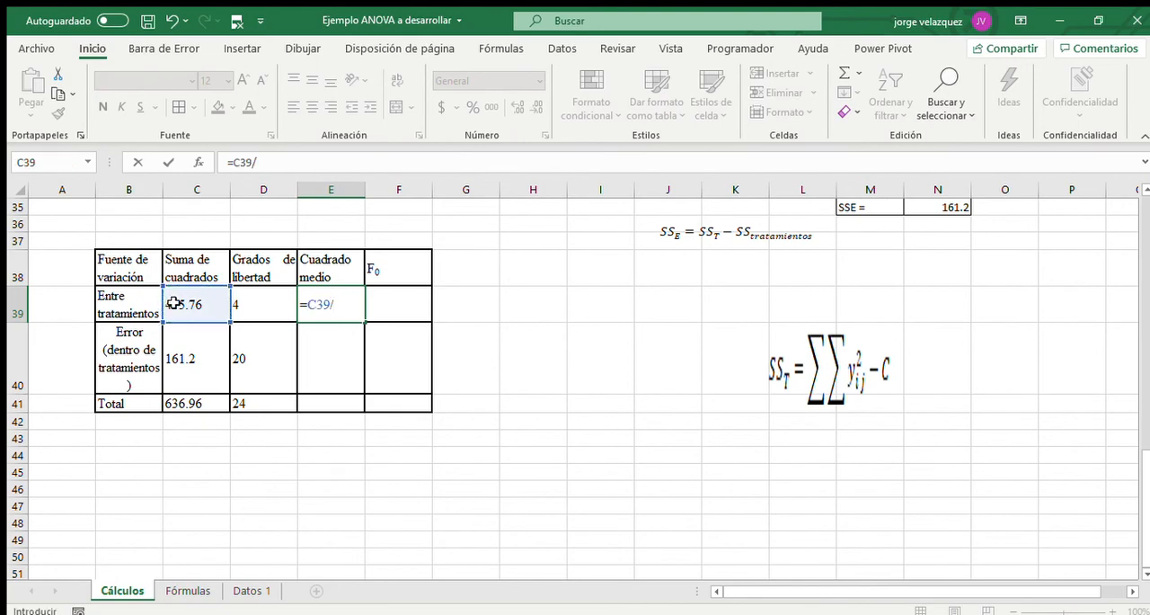
{"action": "left_click", "coordinate": [241, 313]}
{"action": "key", "text": "Return"}
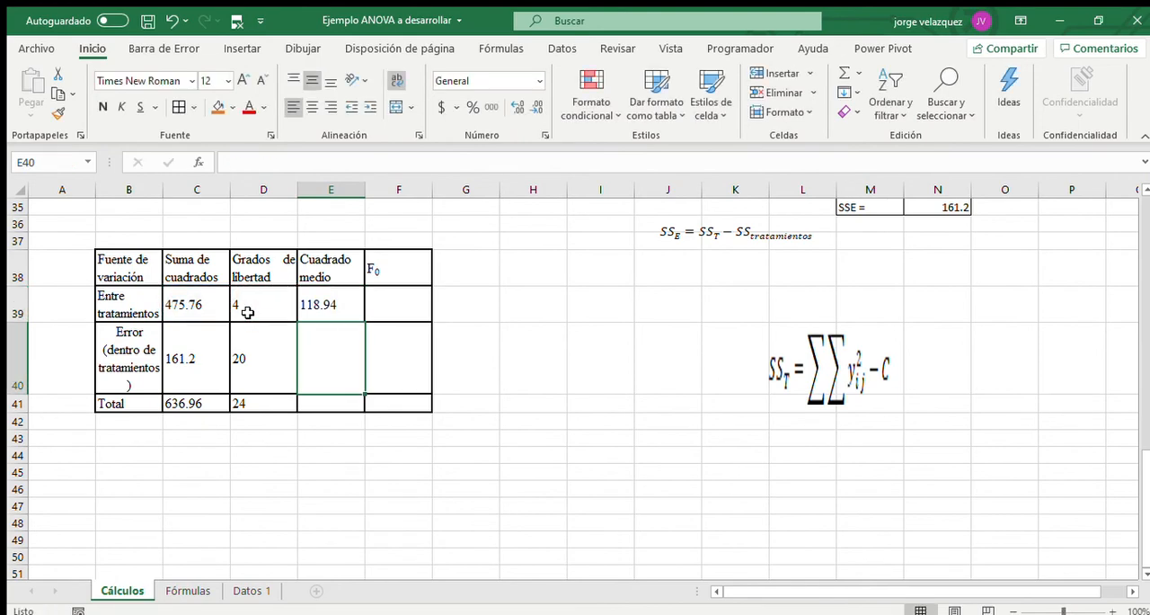
{"action": "left_click", "coordinate": [340, 294]}
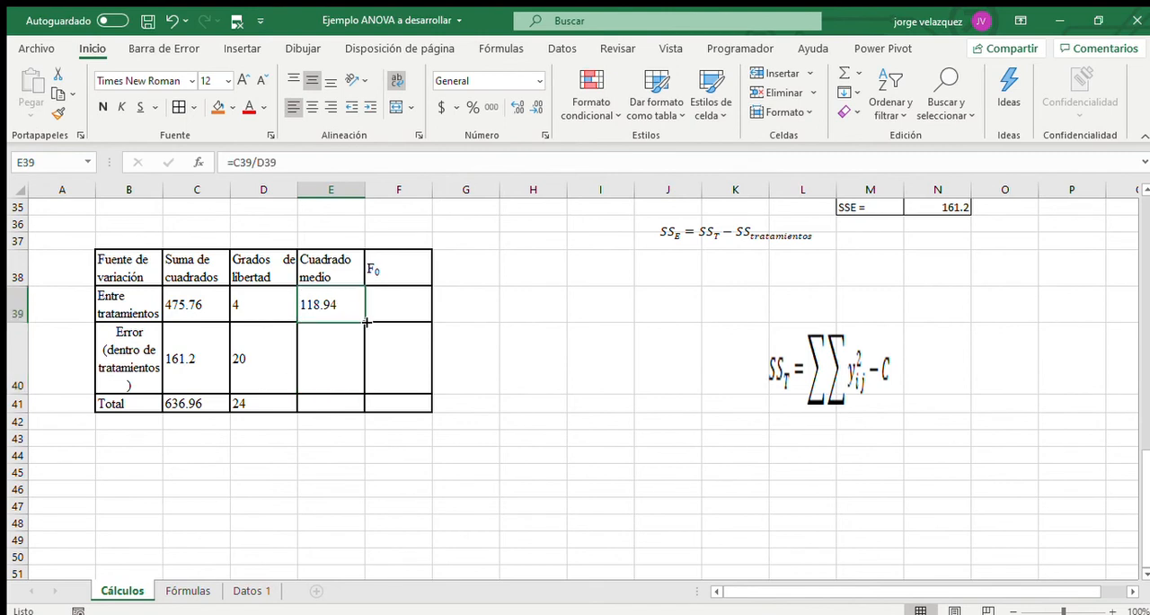
{"action": "left_click_drag", "start_coordinate": [366, 321], "coordinate": [371, 373]}
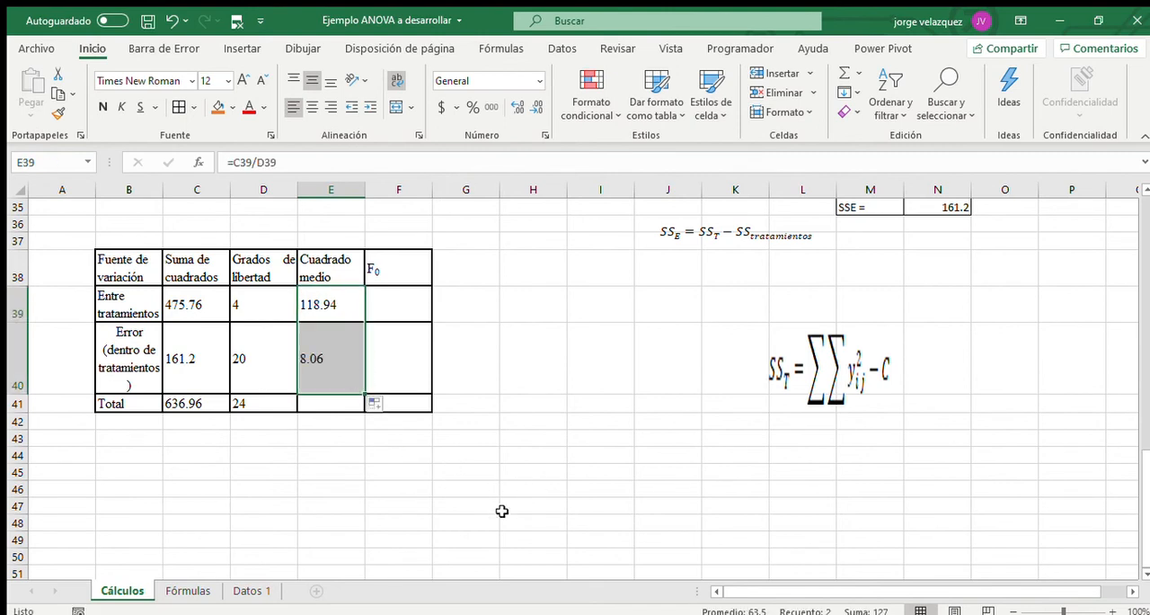
Calculate the total sum of squares divided by its degrees of freedom in E45 with =C41/D41.
{"action": "left_click", "coordinate": [347, 471]}
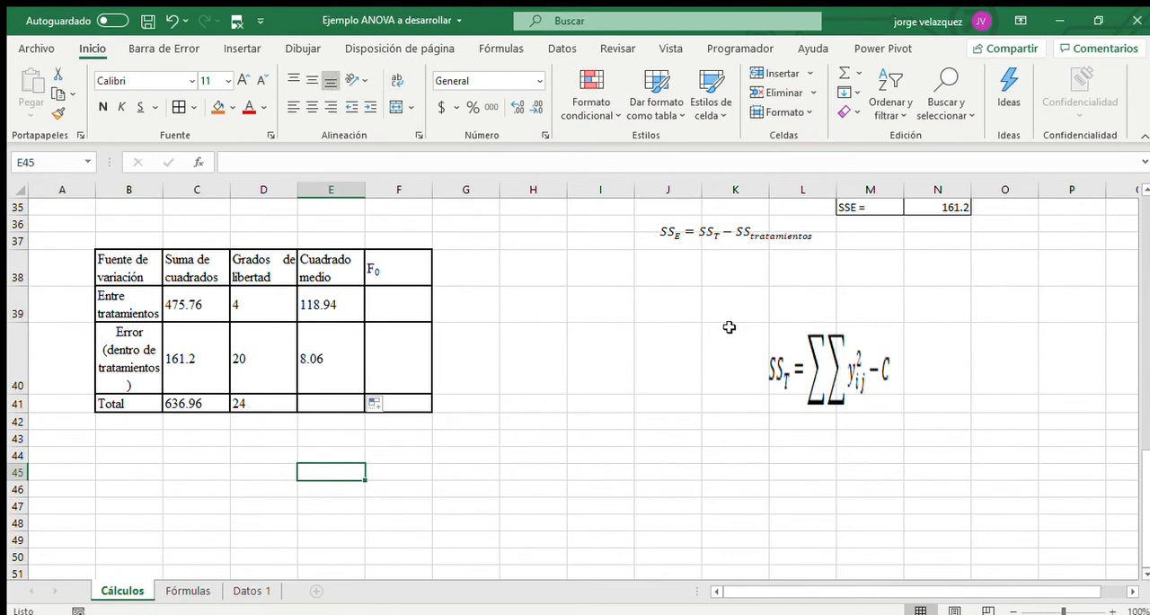
{"action": "type", "text": "="}
{"action": "left_click", "coordinate": [212, 402]}
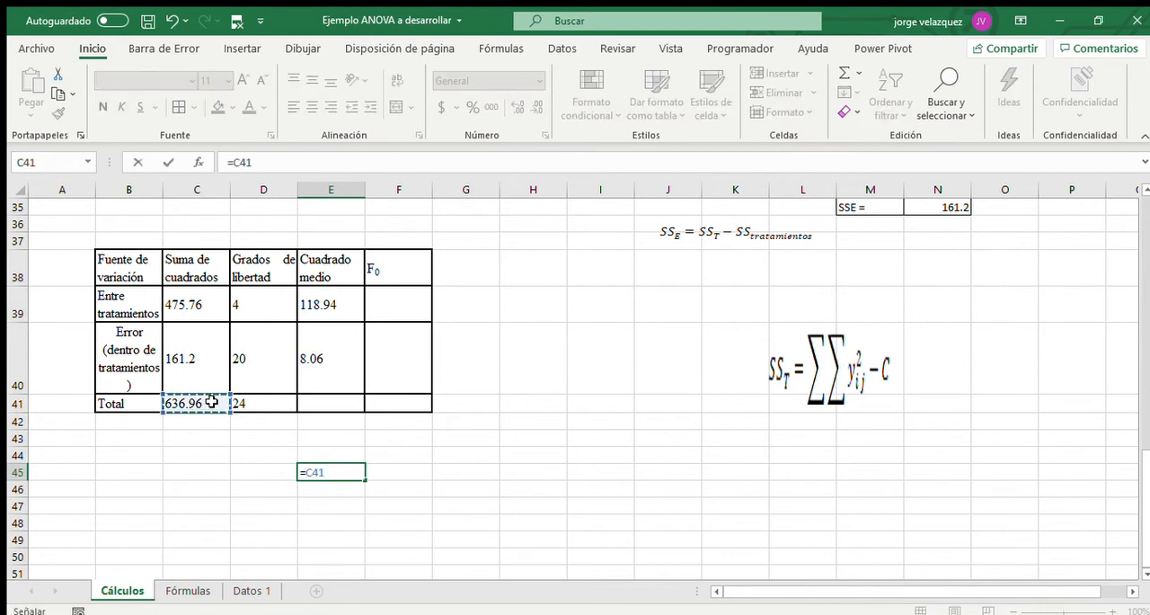
{"action": "type", "text": "/"}
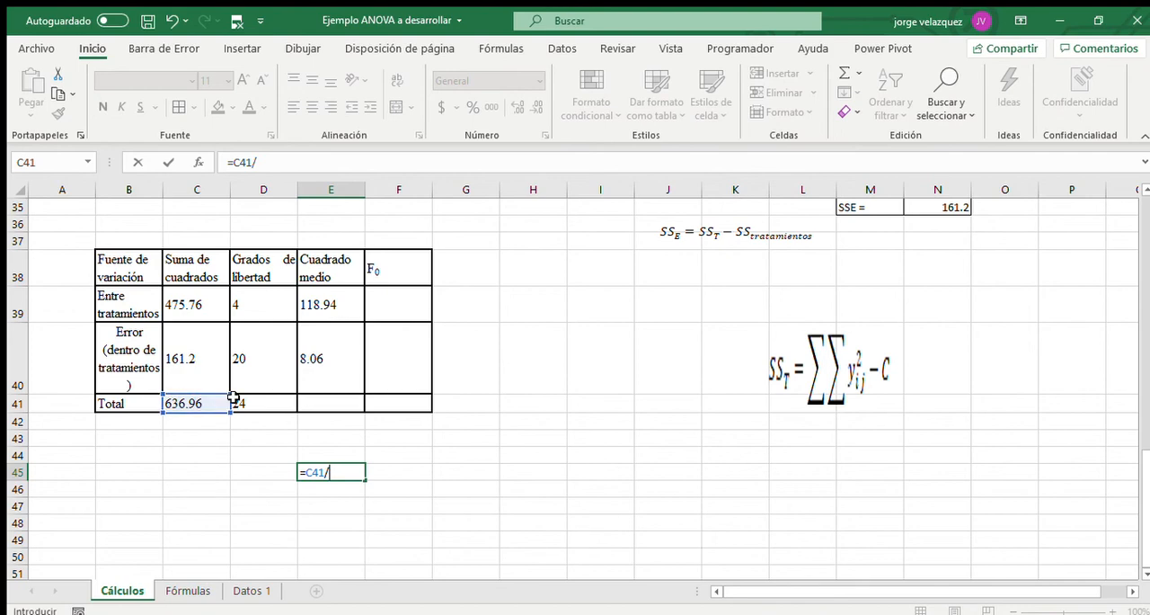
{"action": "left_click", "coordinate": [259, 404]}
{"action": "key", "text": "Return"}
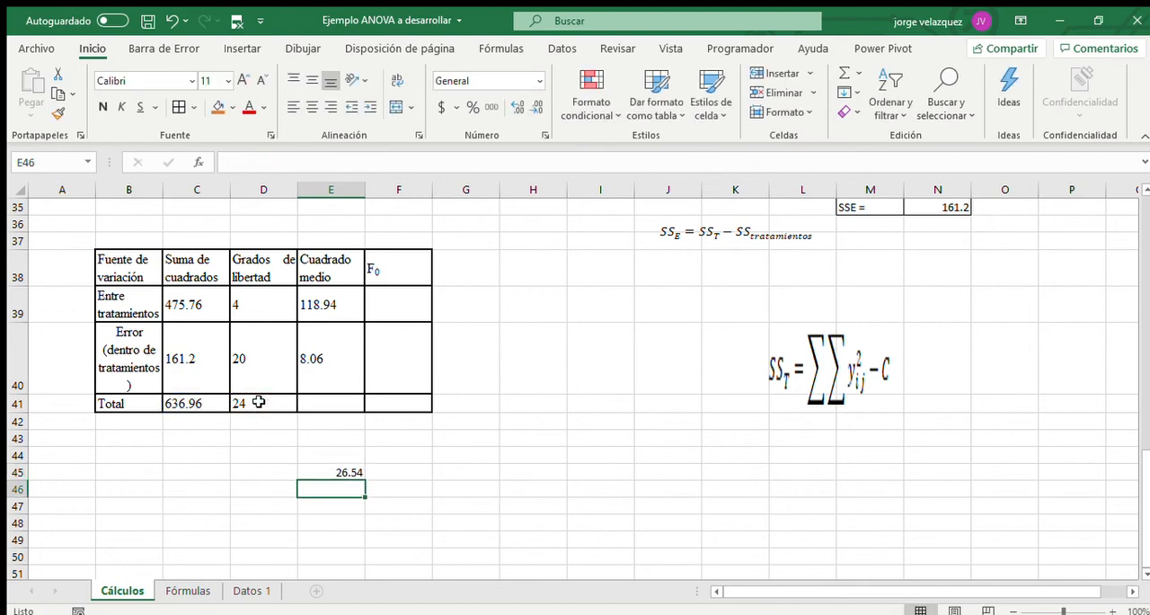
Calculate the sample variance of C5:G9 in E46 with VAR.S as a check, and clear the check cells E45:E46.
{"action": "type", "text": "=var"}
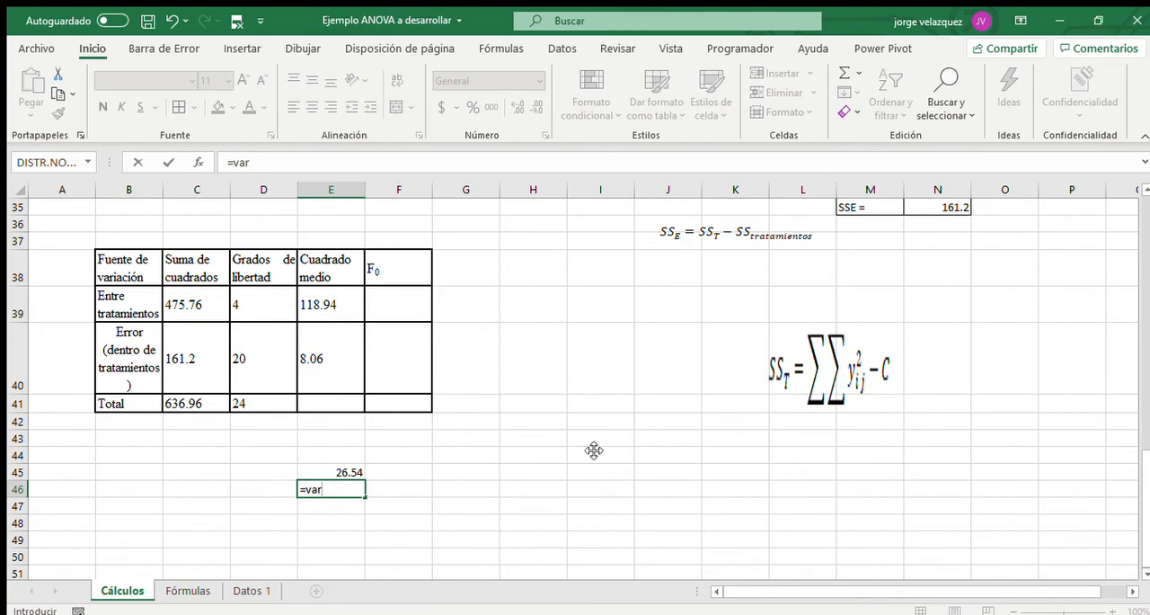
{"action": "type", "text": ".s"}
{"action": "key", "text": "Tab"}
{"action": "scroll", "coordinate": [434, 467], "scroll_direction": "up", "scroll_amount": 8}
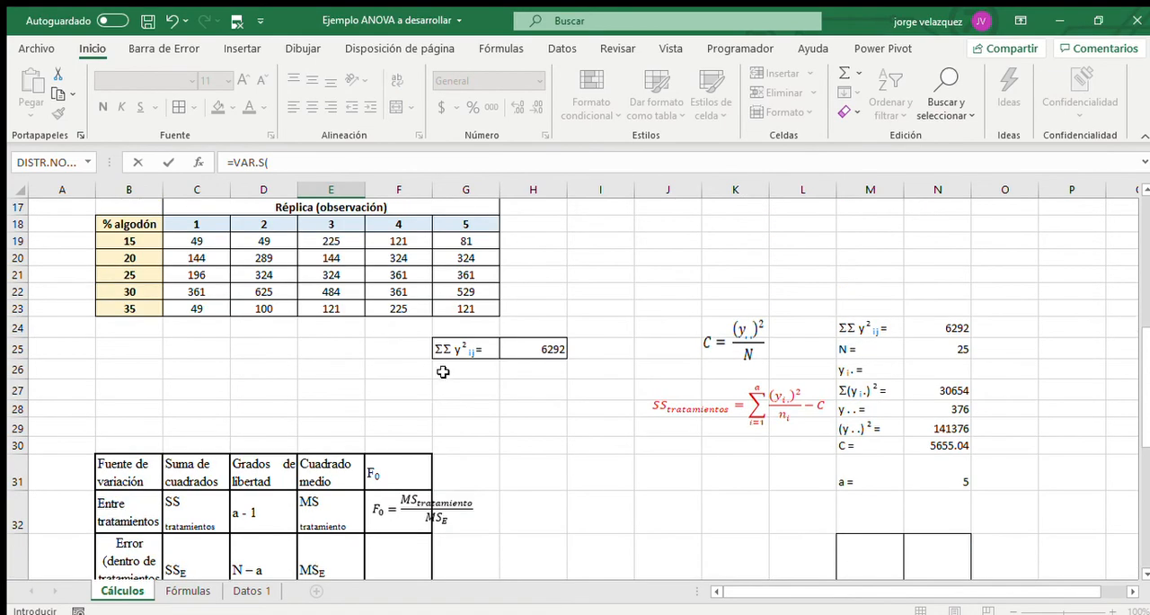
{"action": "scroll", "coordinate": [295, 369], "scroll_direction": "up", "scroll_amount": 3}
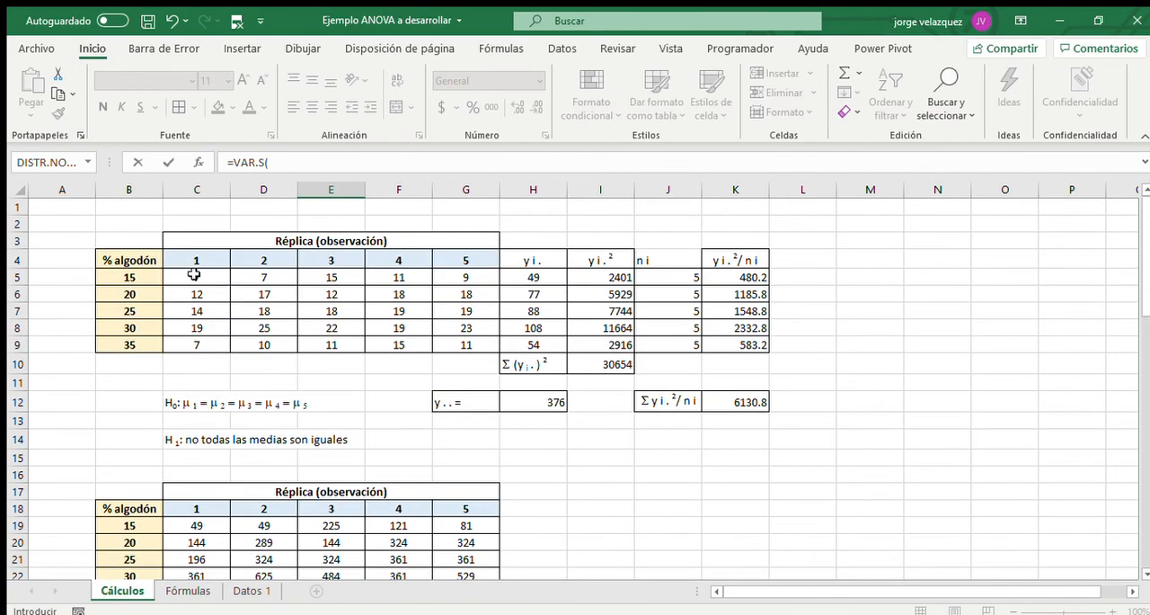
{"action": "left_click_drag", "start_coordinate": [193, 274], "coordinate": [452, 335]}
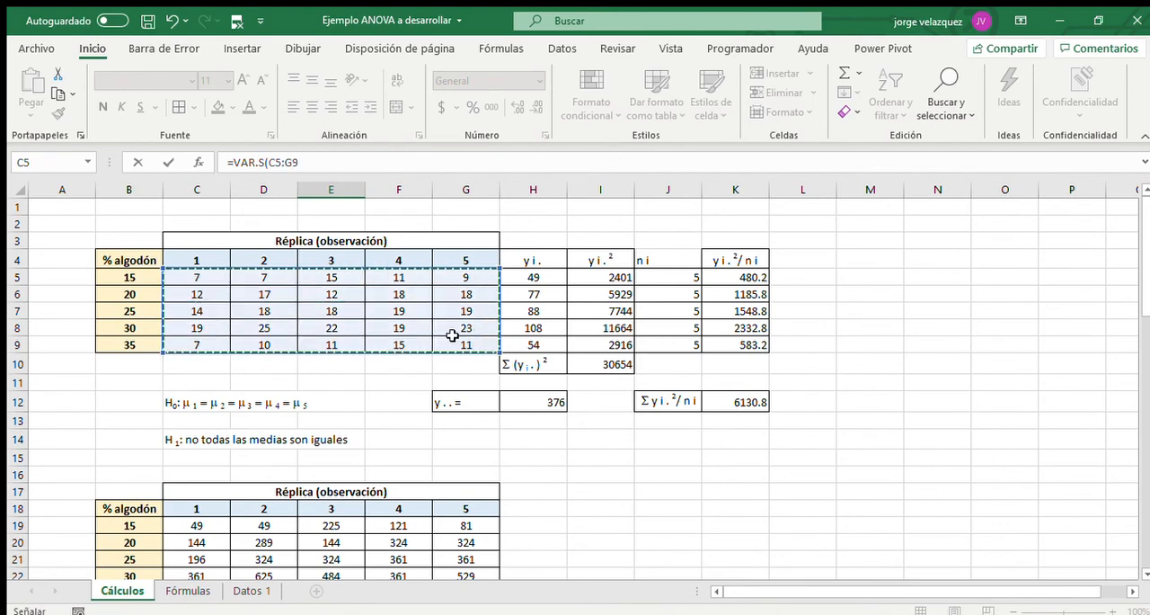
{"action": "key", "text": "Return"}
{"action": "left_click_drag", "start_coordinate": [354, 491], "coordinate": [353, 510]}
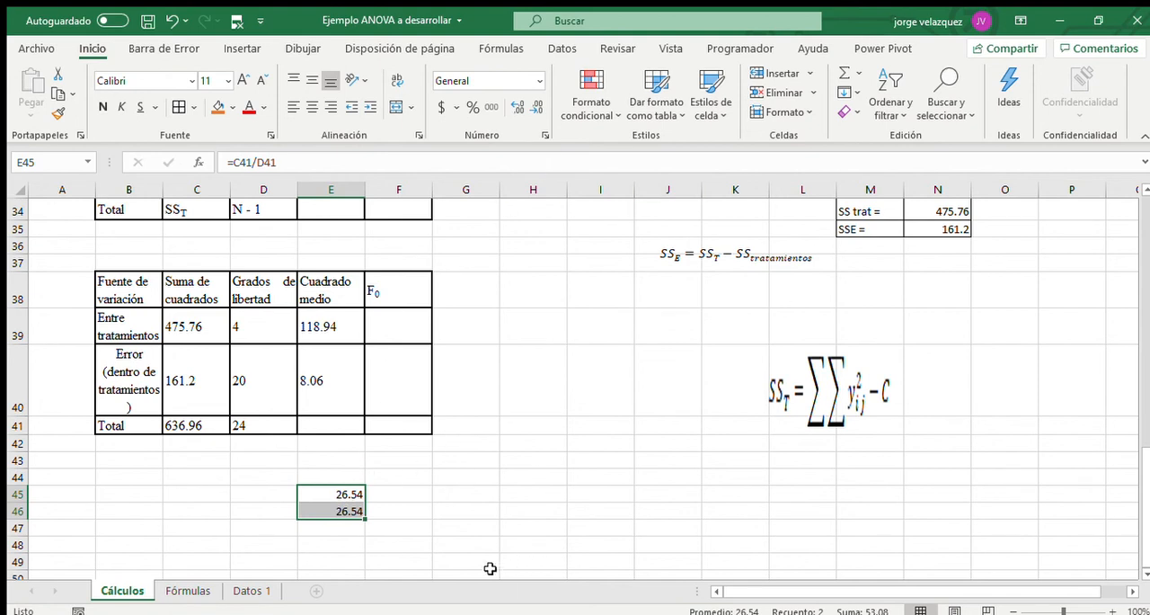
{"action": "key", "text": "Delete"}
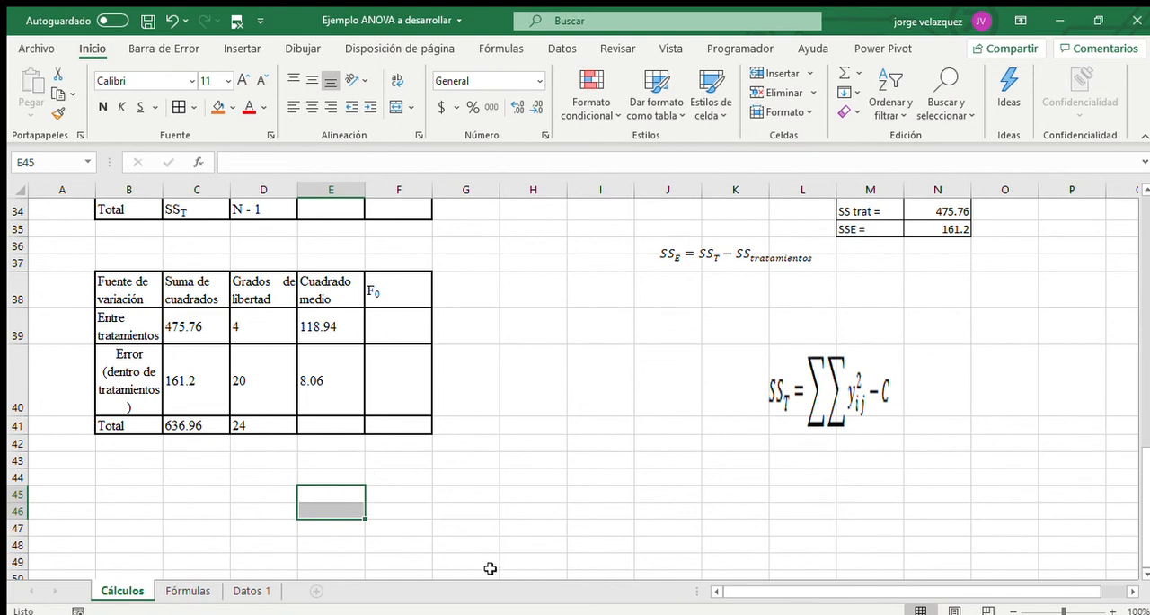
Compute the F0 statistic in F39 of the second ANOVA table with the formula =E39/E40.
{"action": "scroll", "coordinate": [472, 330], "scroll_direction": "up", "scroll_amount": 2}
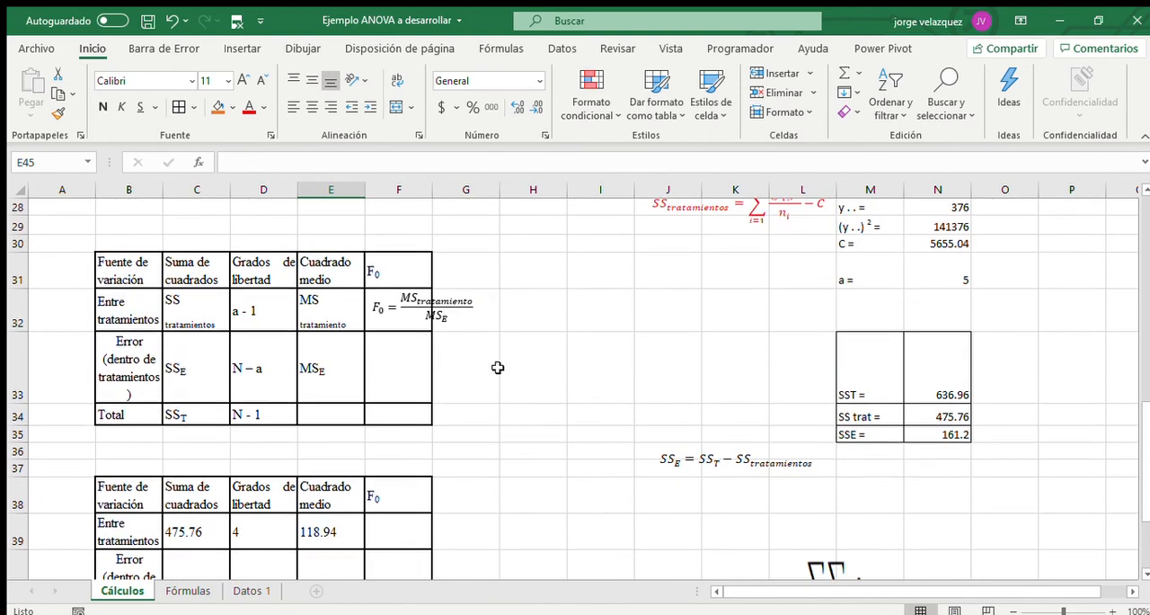
{"action": "scroll", "coordinate": [490, 359], "scroll_direction": "down", "scroll_amount": 2}
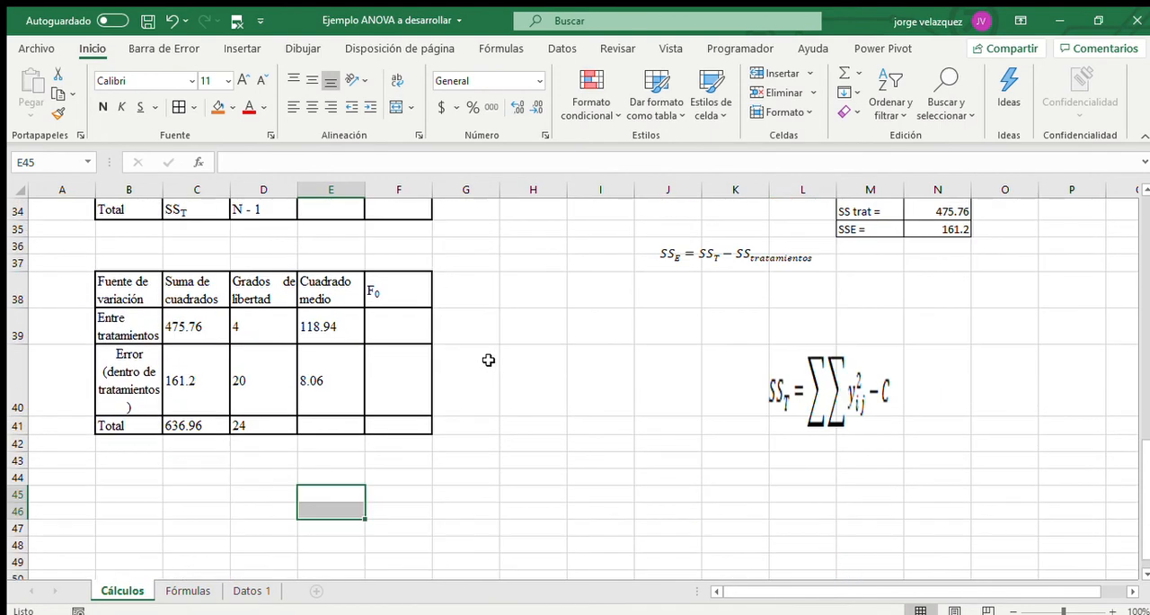
{"action": "left_click", "coordinate": [402, 336]}
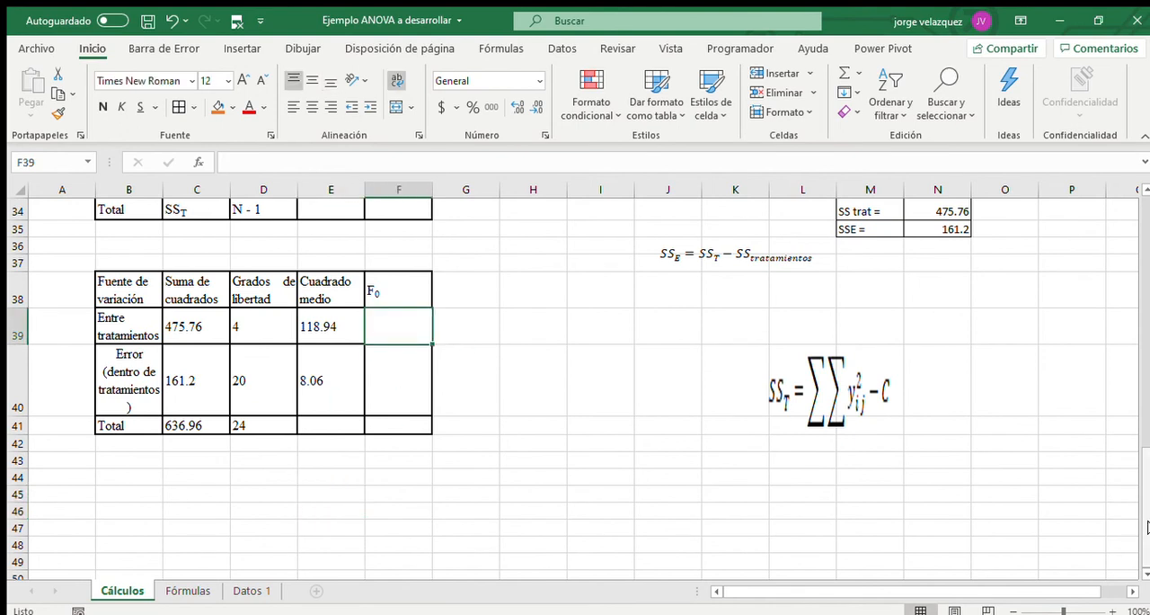
{"action": "type", "text": "="}
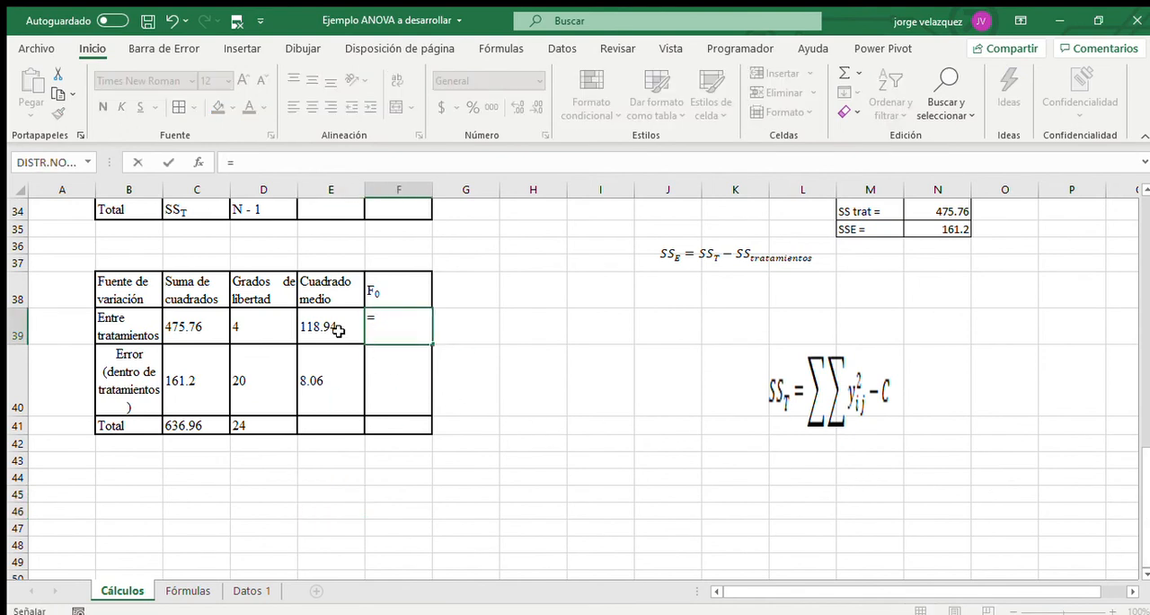
{"action": "left_click", "coordinate": [338, 331]}
{"action": "type", "text": "/"}
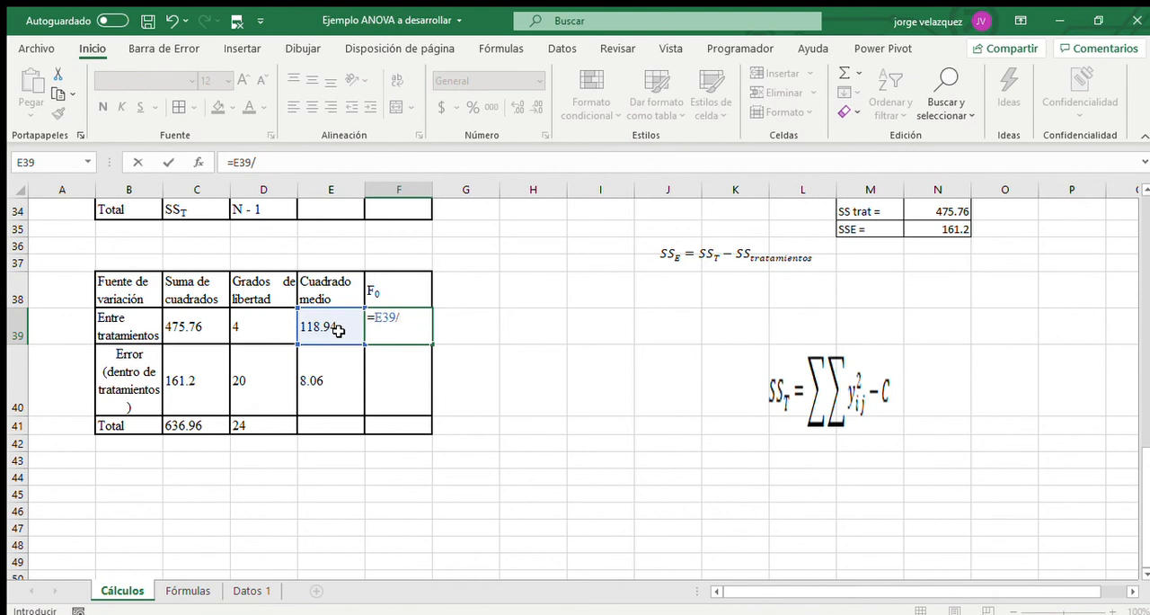
{"action": "left_click", "coordinate": [319, 385]}
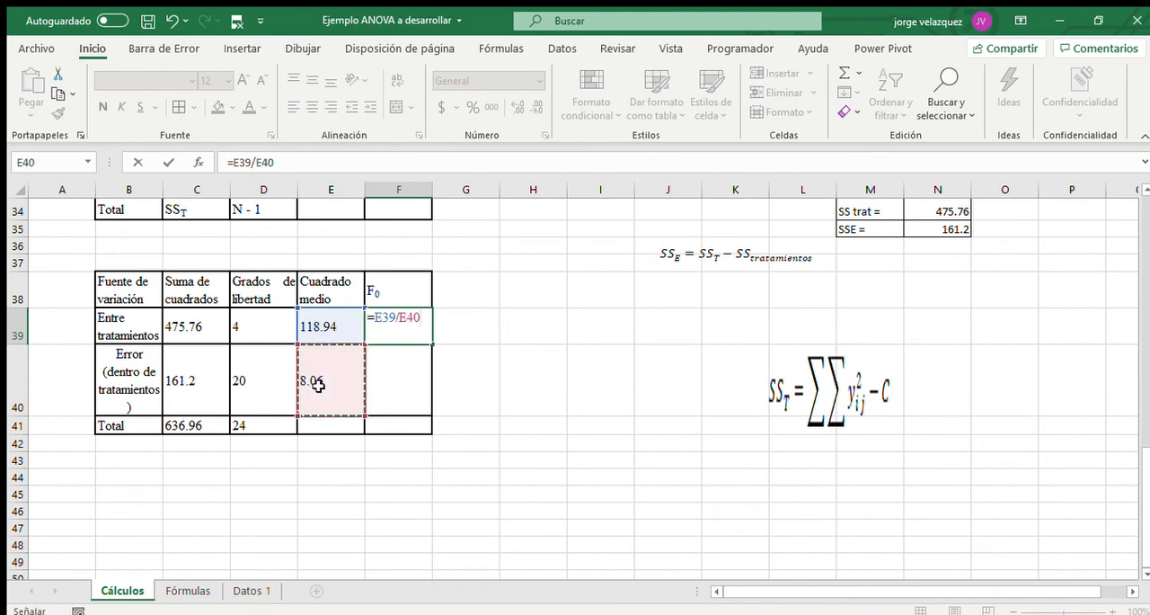
{"action": "key", "text": "Return"}
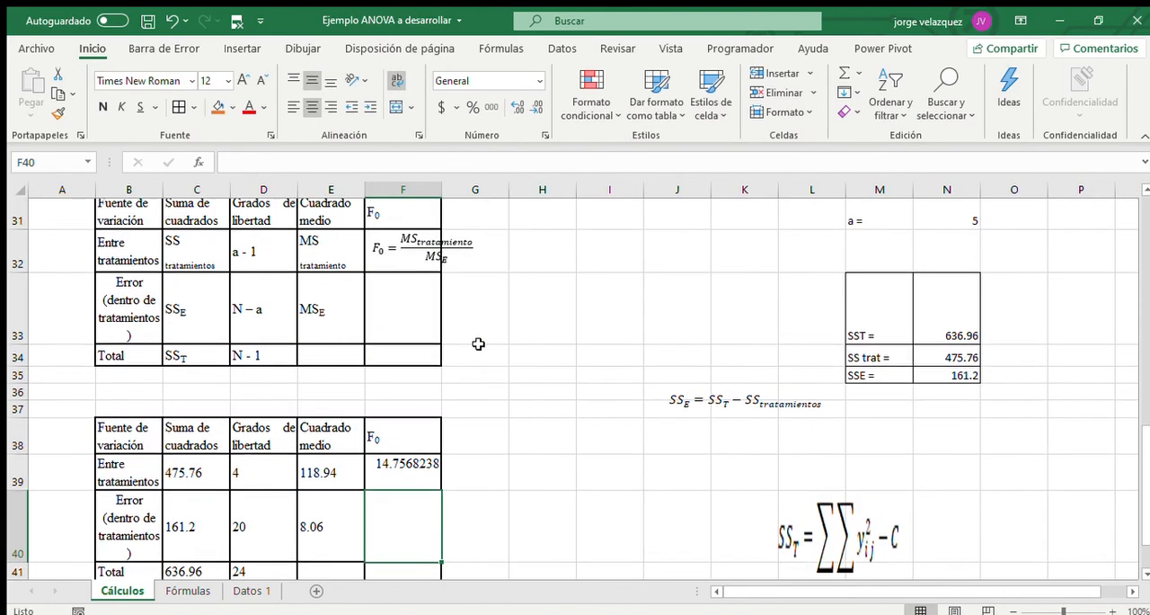
Enter a column heading starting with "V" in G38, beside the F0 heading of the second ANOVA table.
{"action": "scroll", "coordinate": [478, 344], "scroll_direction": "up", "scroll_amount": 1}
{"action": "left_click", "coordinate": [476, 451]}
{"action": "type", "text": "Valor P"}
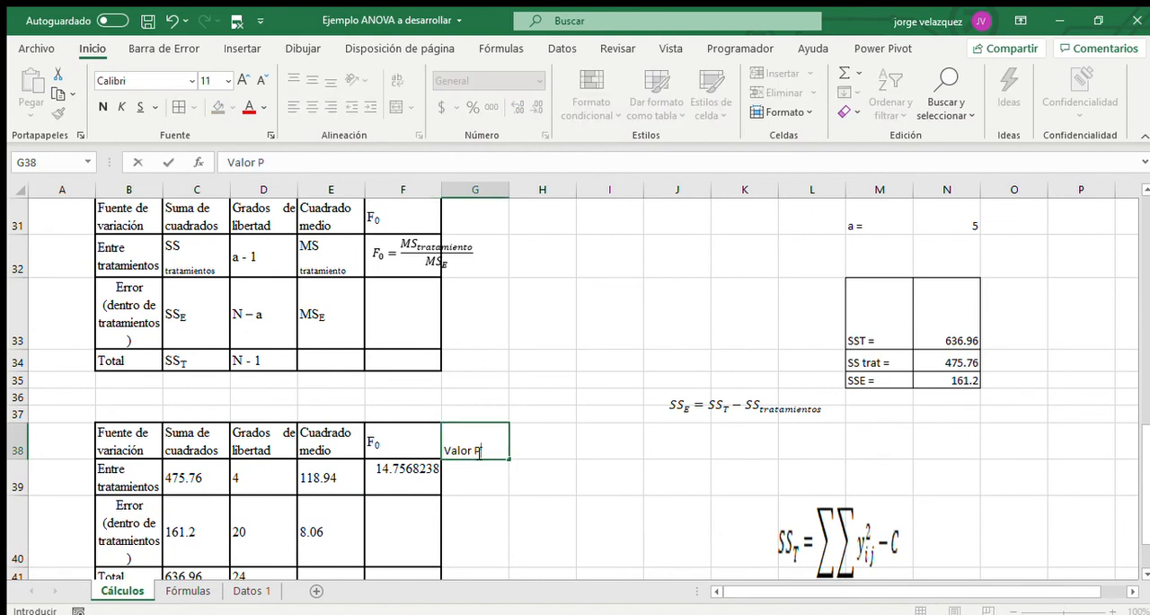
Finish the headings "Valor P" in G38 and "F tabla" in H38, and apply all borders to G38:H39.
{"action": "key", "text": "Tab"}
{"action": "type", "text": "F"}
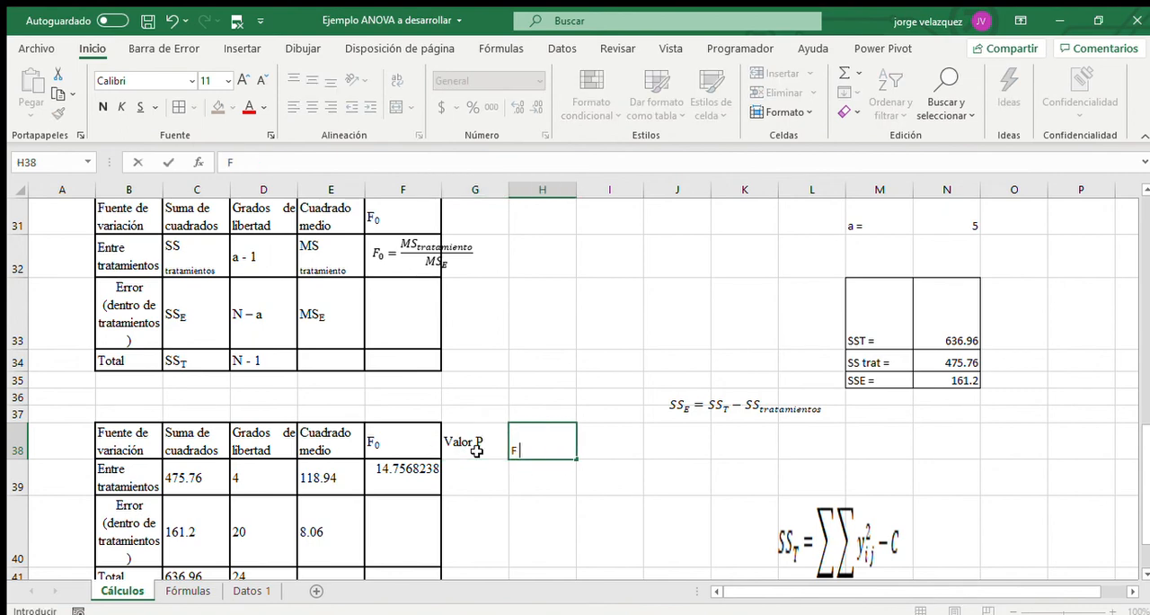
{"action": "type", "text": " tabla"}
{"action": "key", "text": "Return"}
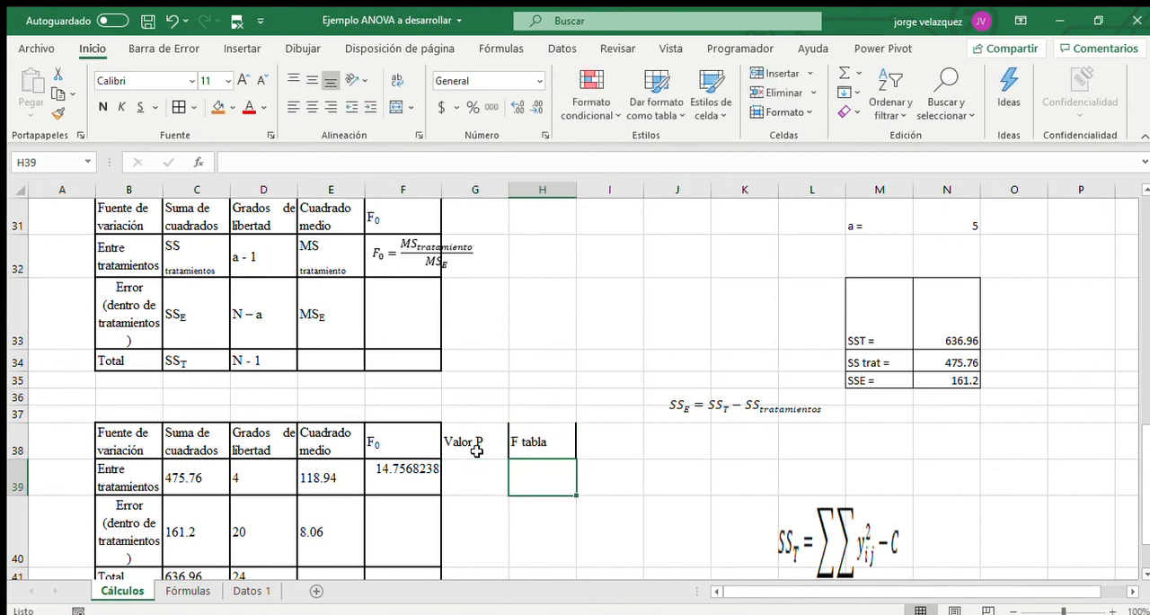
{"action": "mouse_move", "coordinate": [464, 434]}
{"action": "left_mouse_down"}
{"action": "mouse_move", "coordinate": [539, 441]}
{"action": "mouse_move", "coordinate": [540, 477]}
{"action": "left_mouse_up"}
{"action": "left_click", "coordinate": [184, 108]}
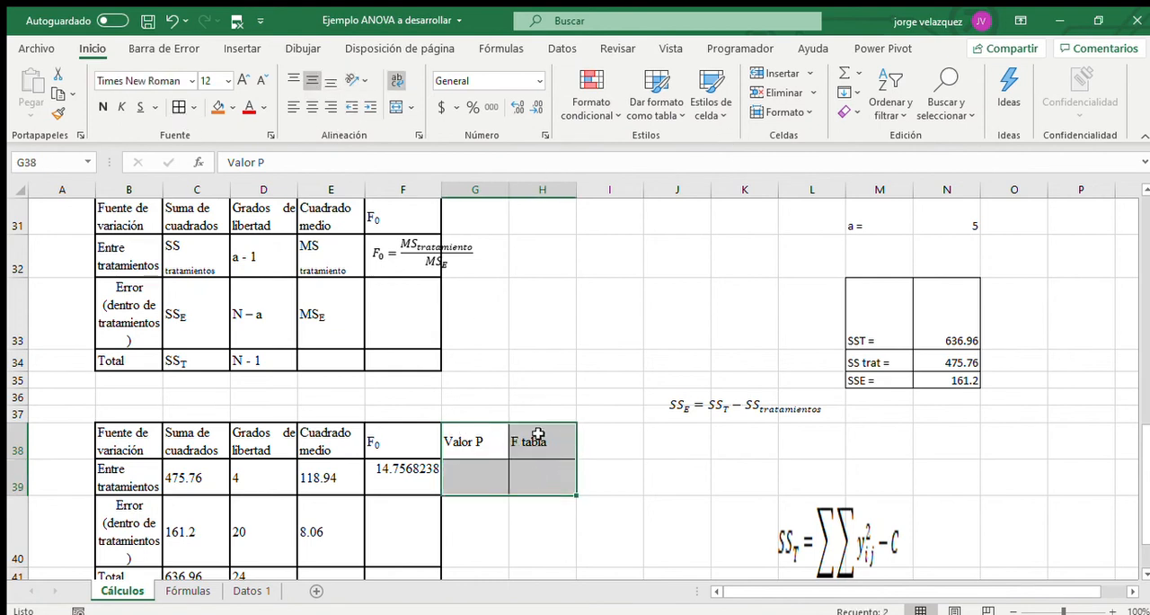
Compute the P value in G39 with the formula =DISTR.F(F39,D39,D40).
{"action": "left_click", "coordinate": [474, 477]}
{"action": "type", "text": "=distr"}
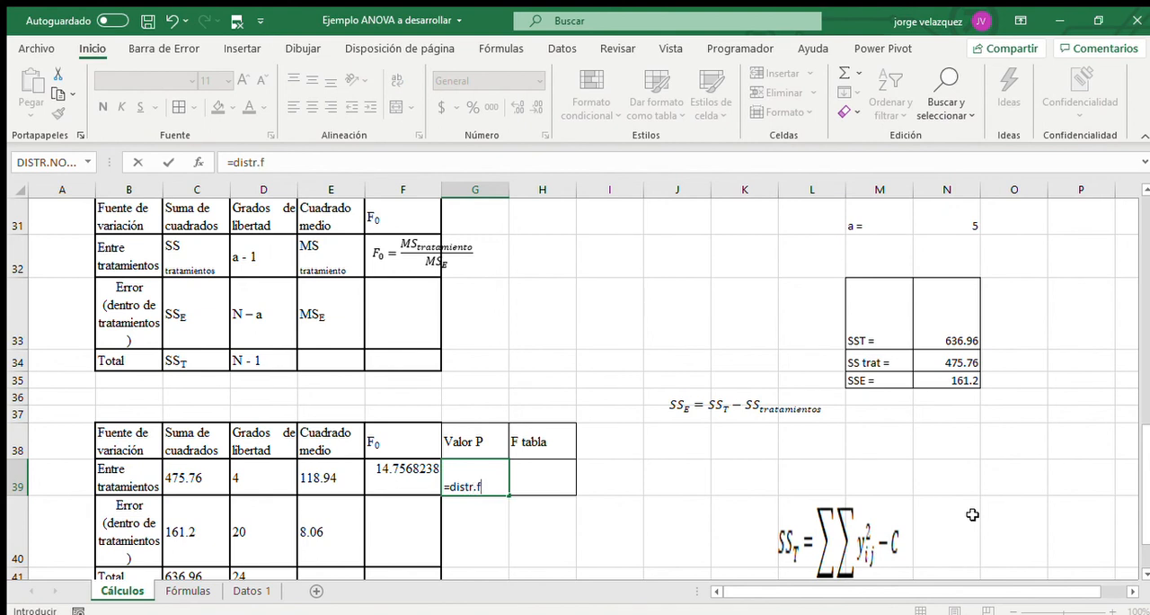
{"action": "type", "text": ".f"}
{"action": "key", "text": "Tab"}
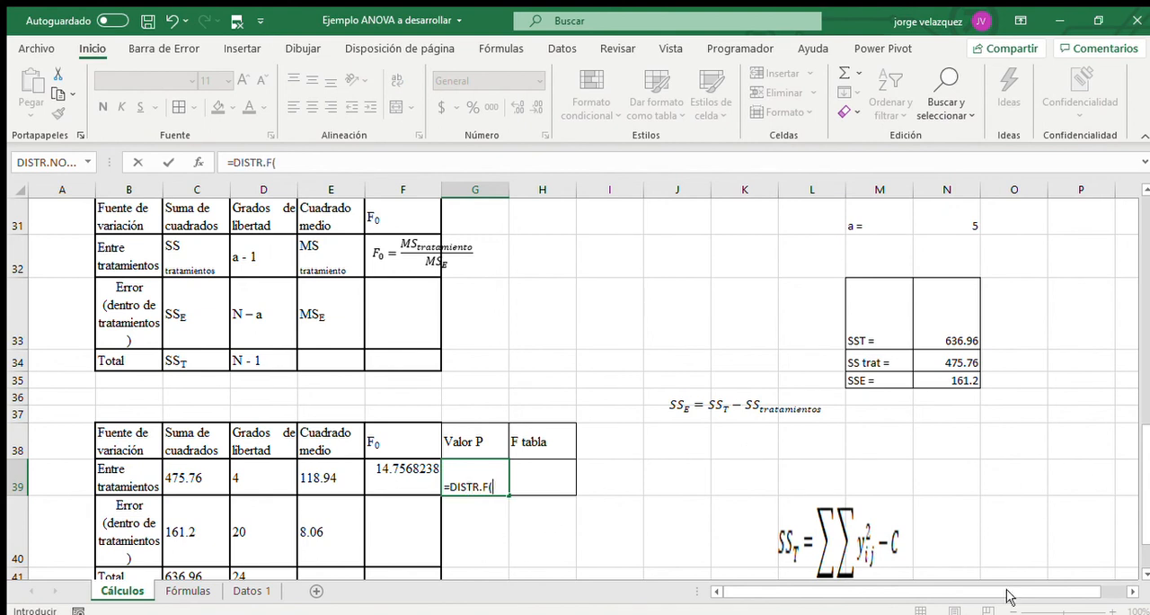
{"action": "left_click", "coordinate": [371, 465]}
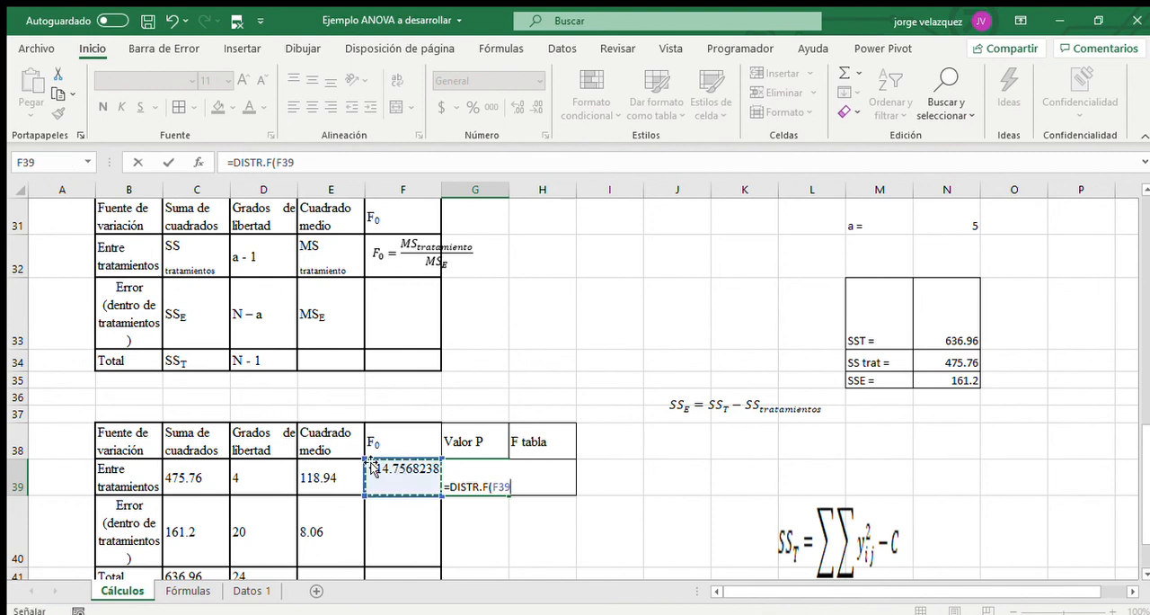
{"action": "type", "text": ","}
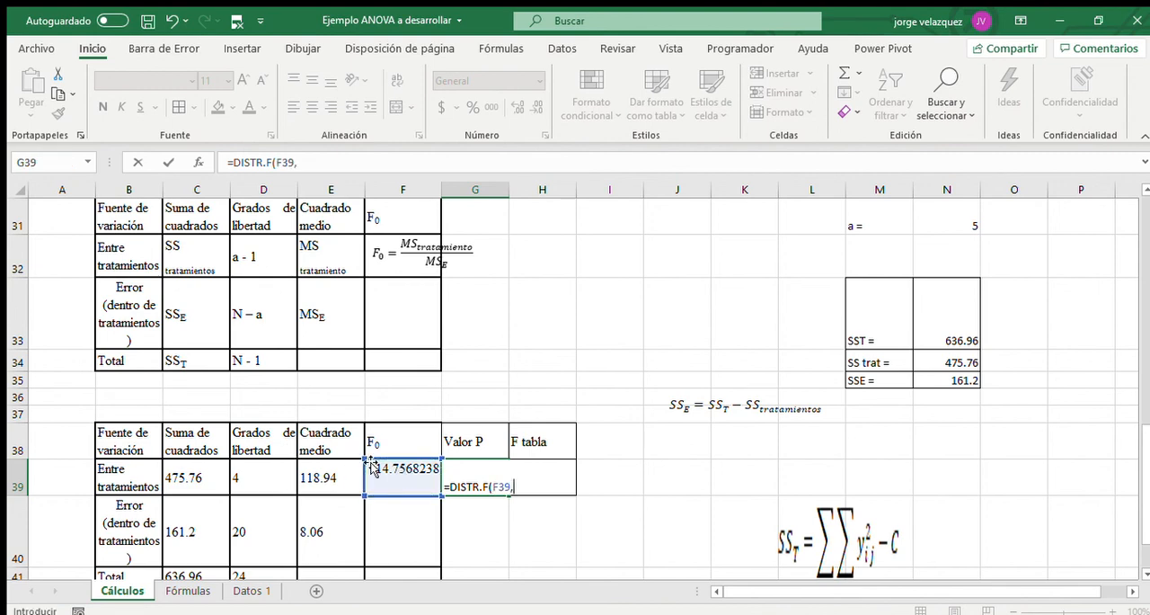
{"action": "left_click", "coordinate": [264, 467]}
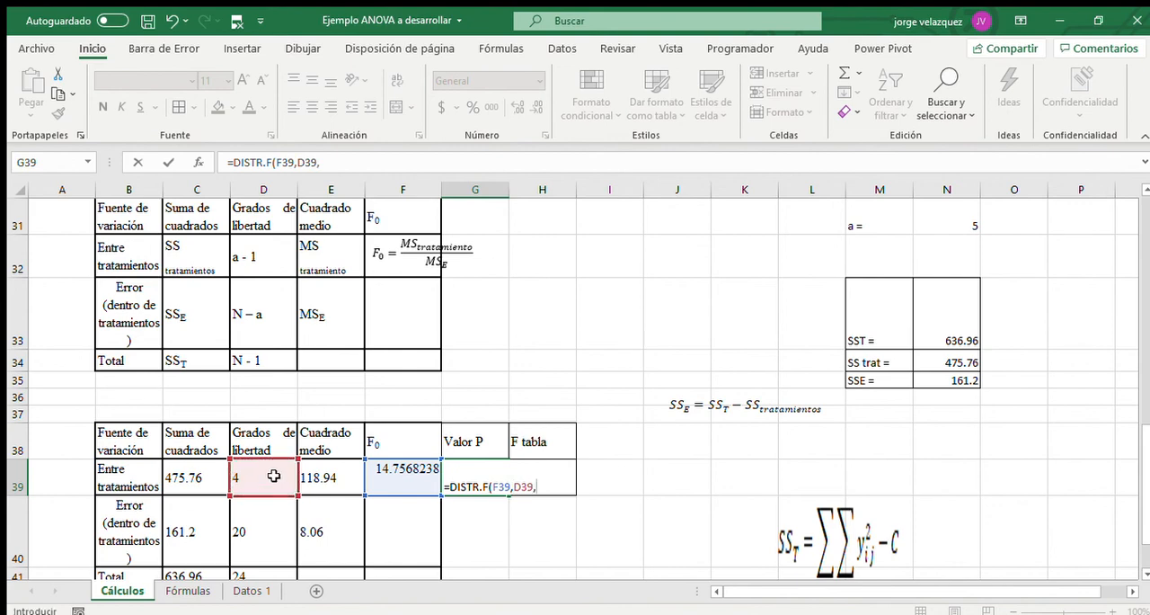
{"action": "type", "text": ","}
{"action": "left_click", "coordinate": [262, 520]}
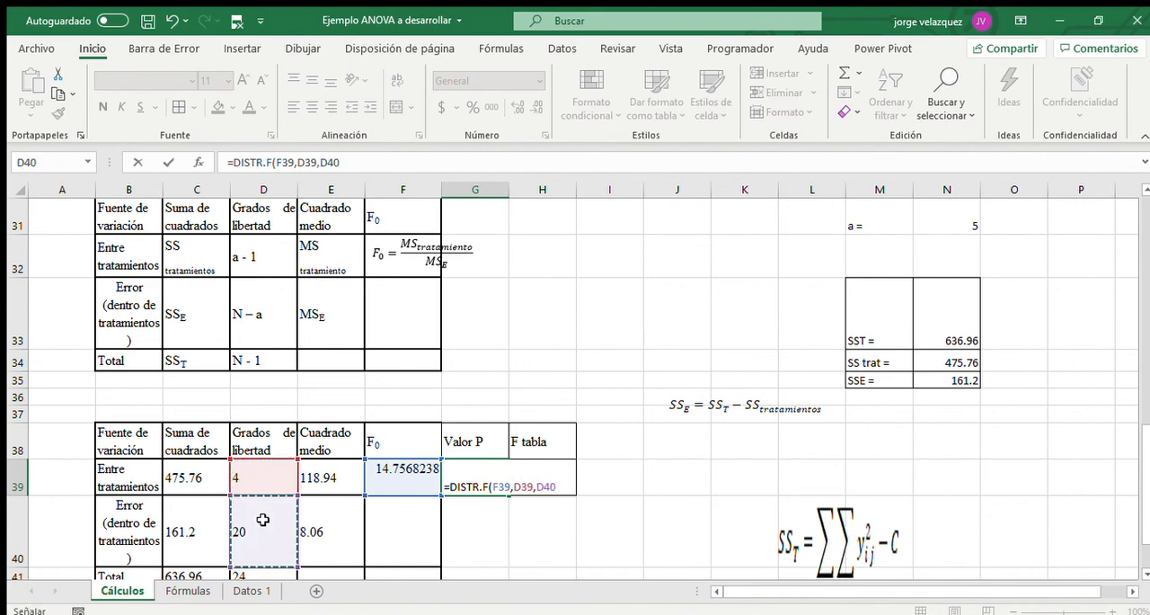
{"action": "key", "text": "ctrl+Return"}
{"action": "key", "text": "Return"}
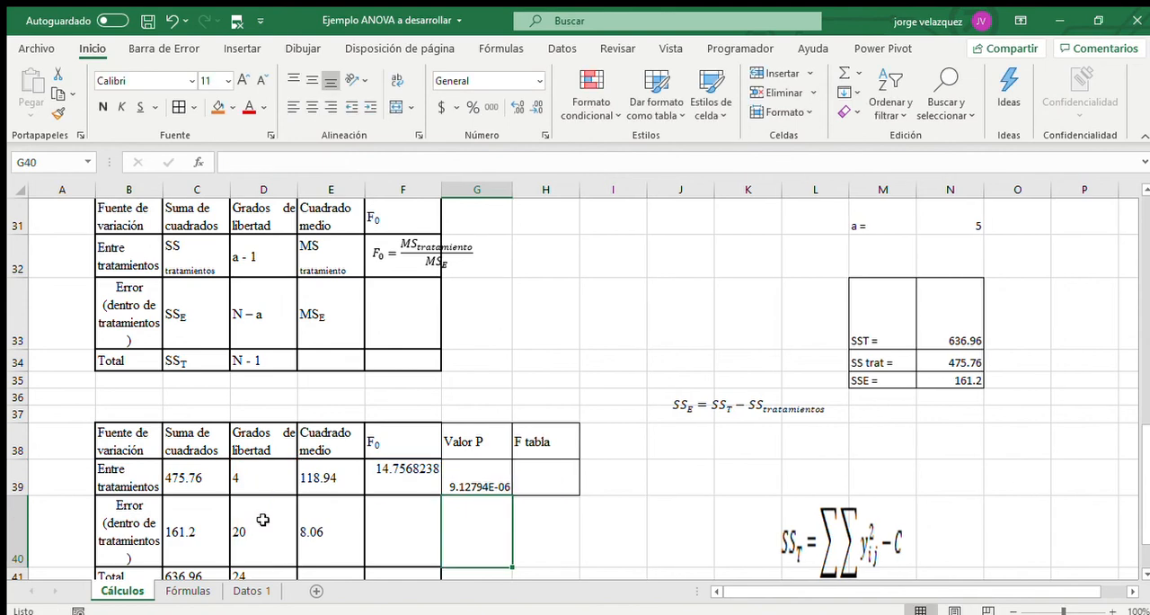
{"action": "left_click", "coordinate": [479, 486]}
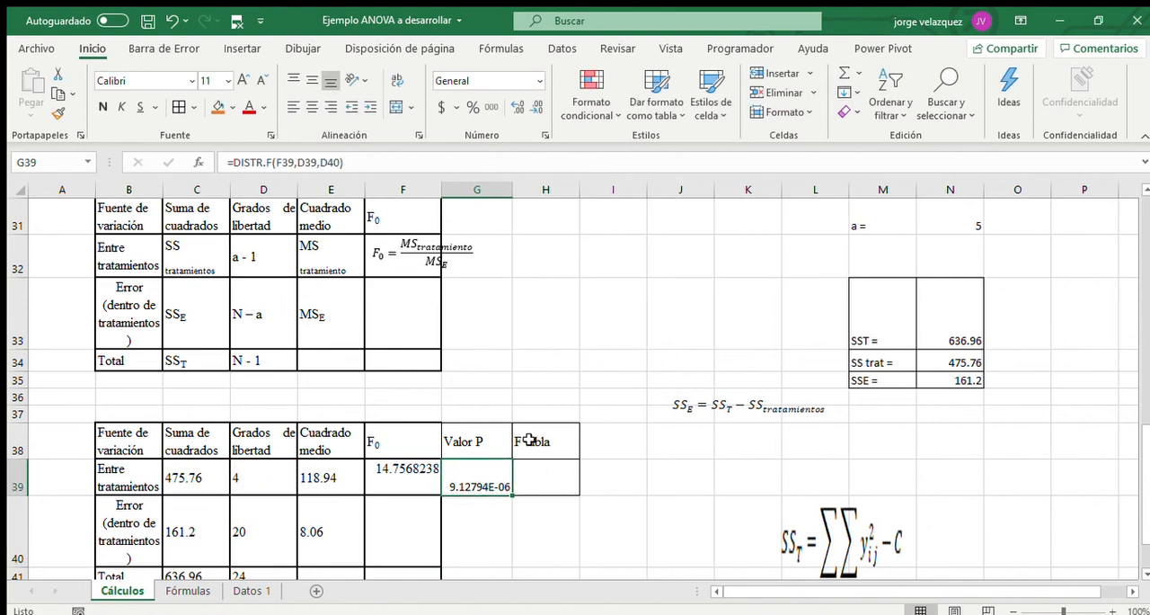
Write the first conclusion line in B44 below the ANOVA table: "Como el valor P es mucho menor que el valor de alfa 0.01".
{"action": "scroll", "coordinate": [530, 439], "scroll_direction": "down", "scroll_amount": 2}
{"action": "left_click", "coordinate": [151, 422]}
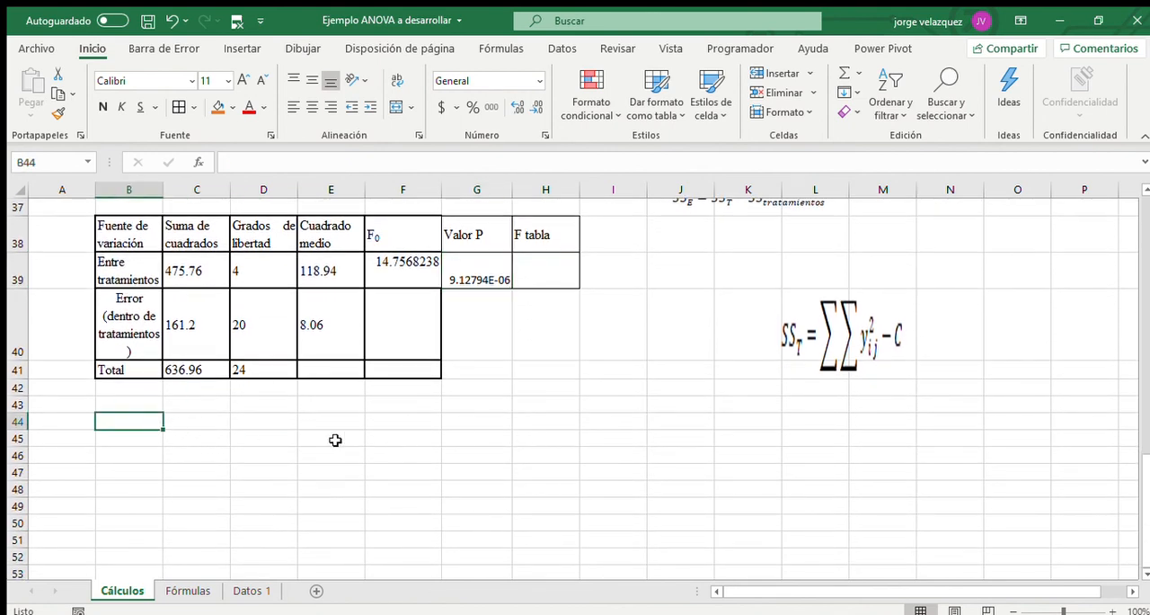
{"action": "type", "text": "Como el"}
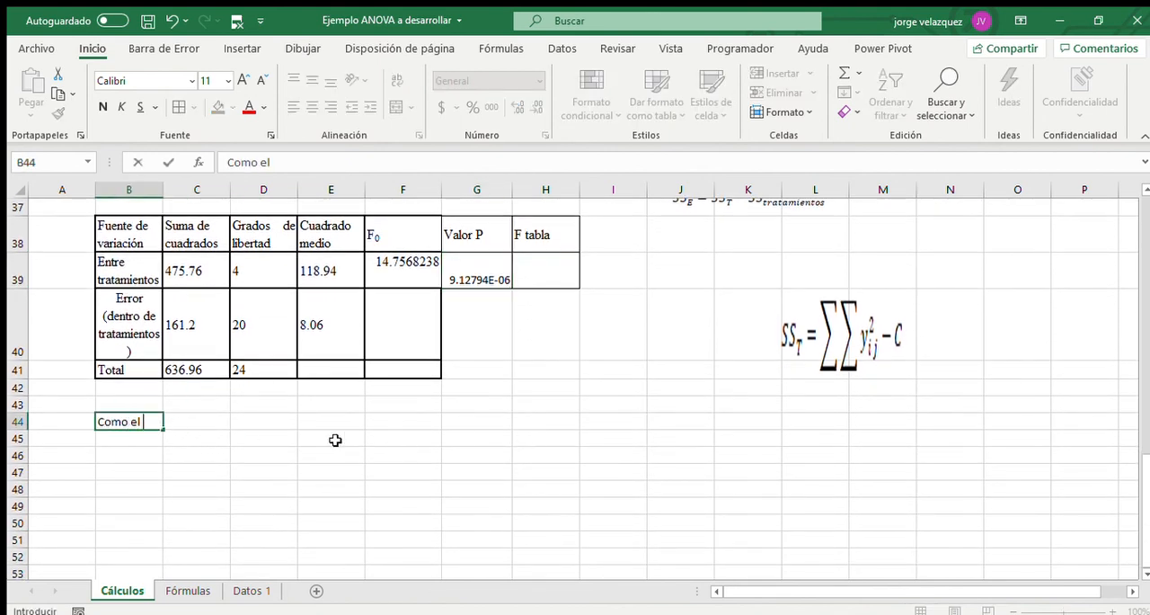
{"action": "type", "text": " valor P es mucho m"}
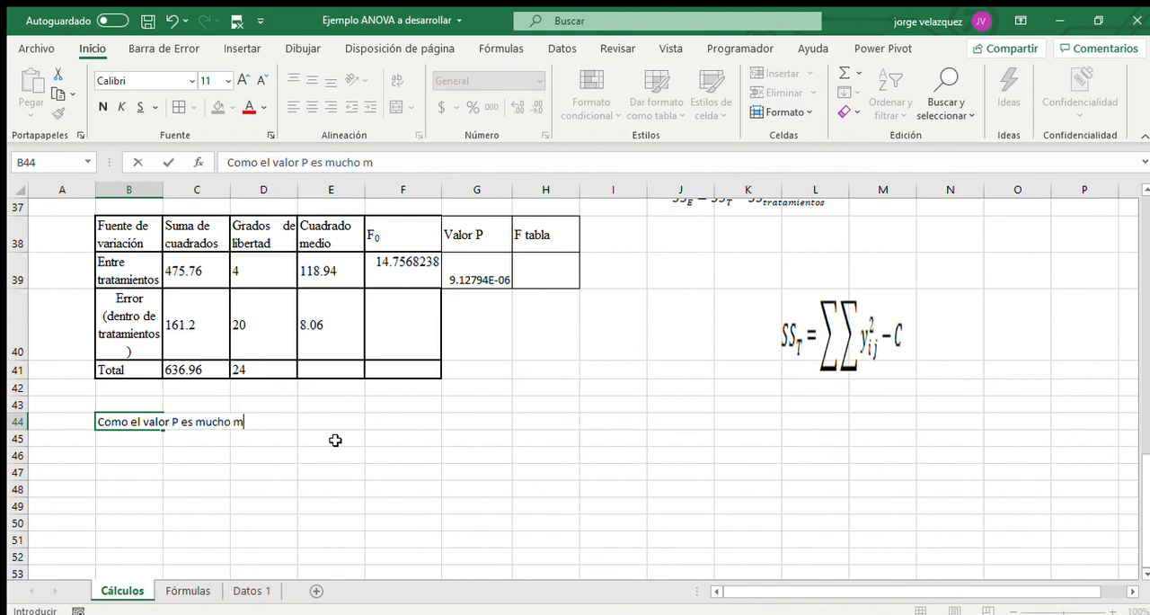
{"action": "type", "text": "enor que el valor de alfa"}
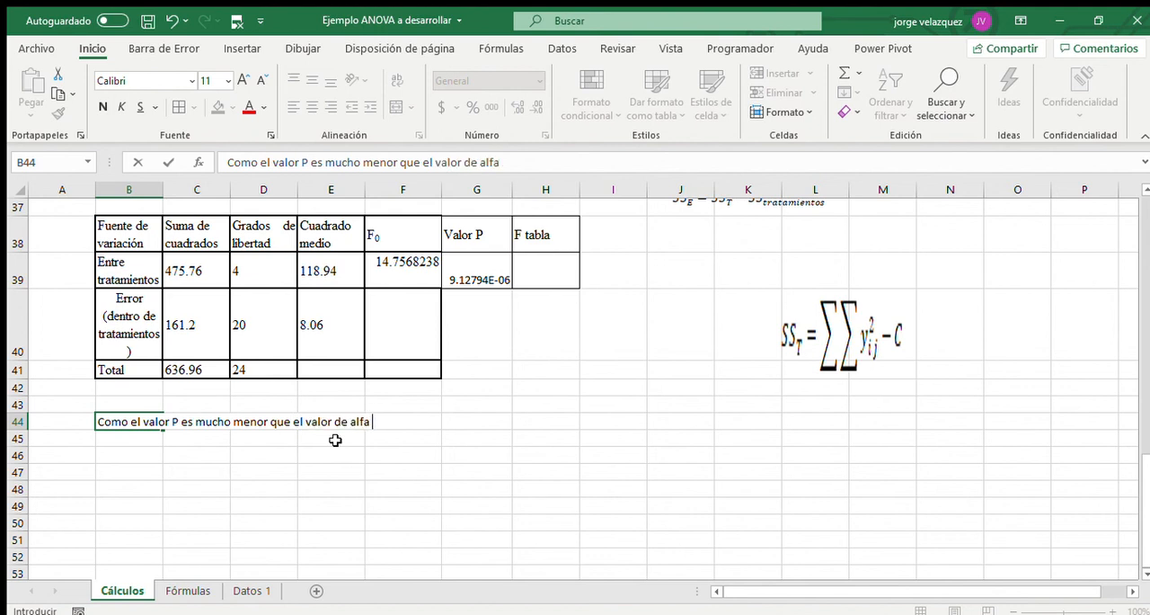
{"action": "type", "text": " 0.01"}
{"action": "key", "text": "Return"}
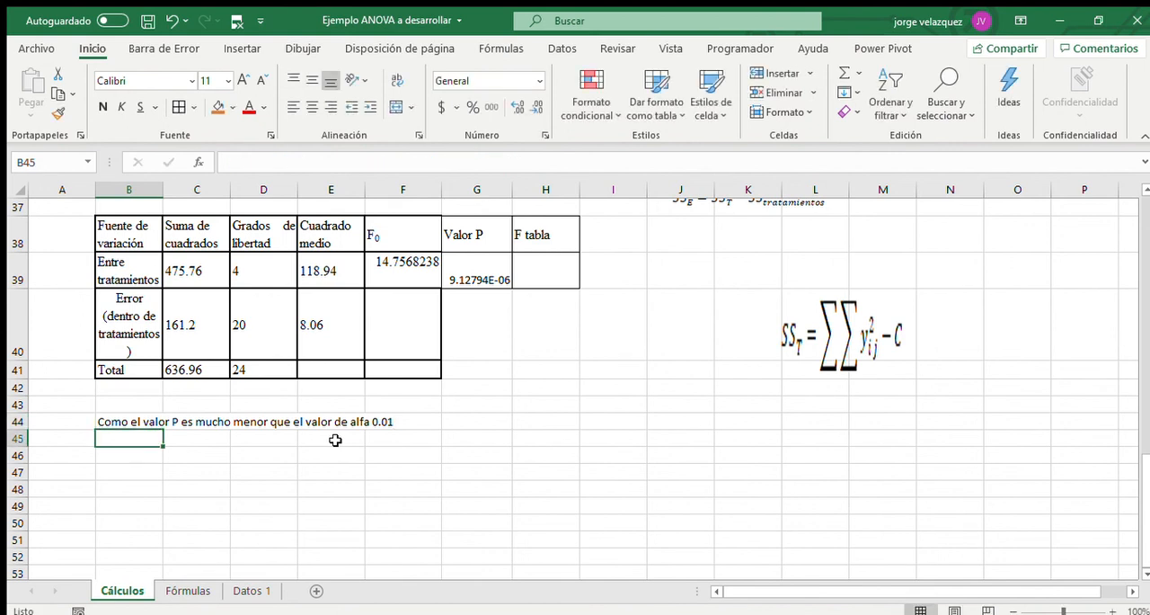
Write the hypothesis decision in B45: "Se rechaza Ho, no todas las medias son iguales".
{"action": "type", "text": "Se recha"}
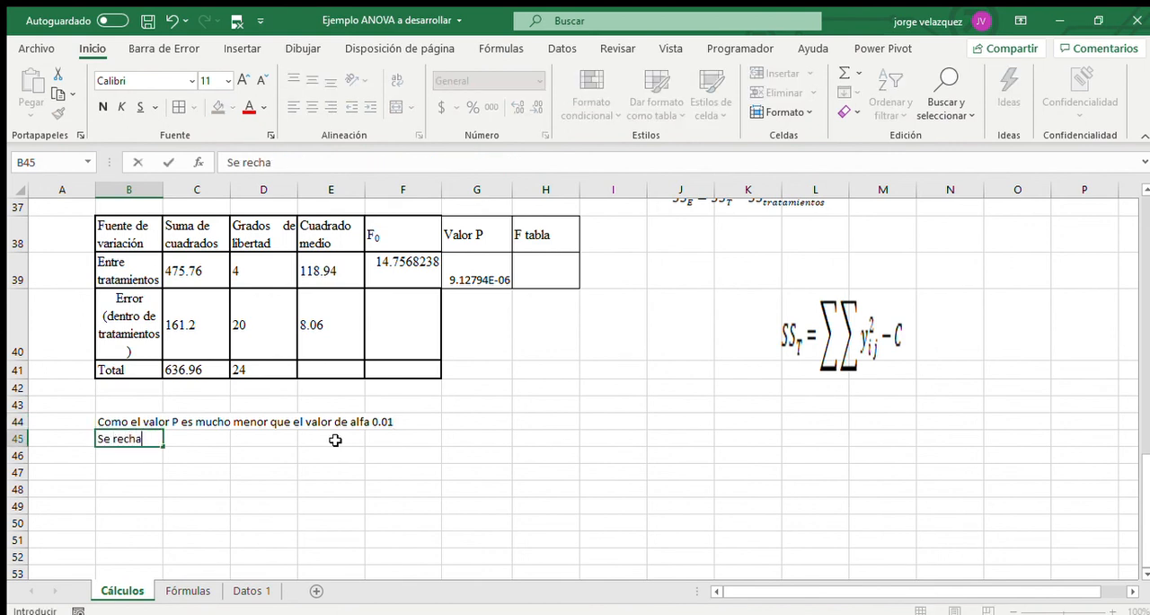
{"action": "type", "text": "za Ho, no tod"}
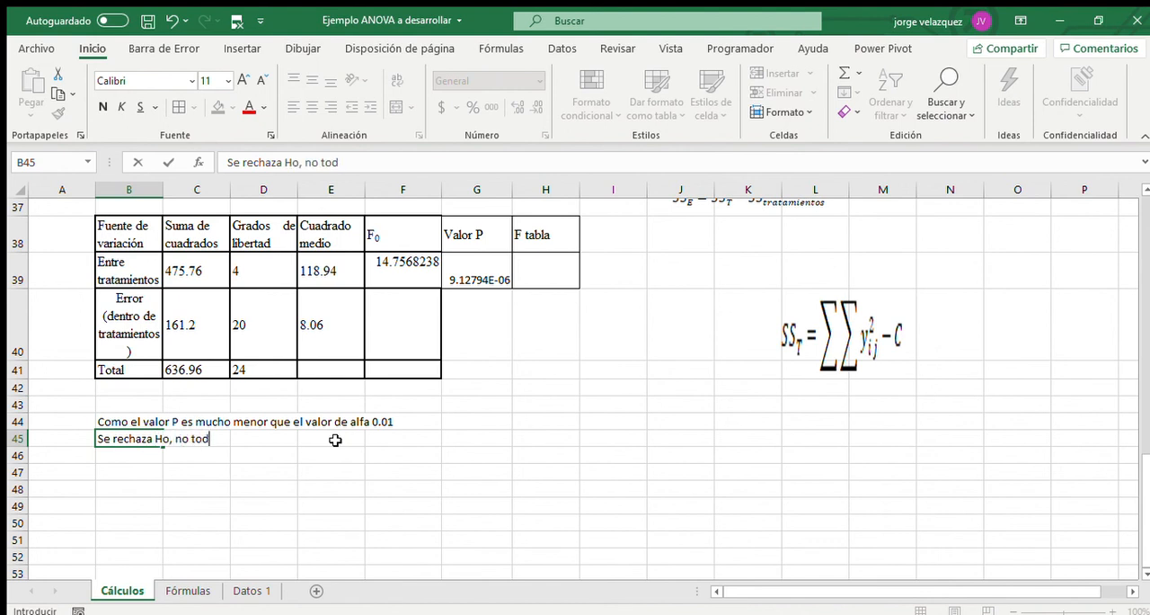
{"action": "type", "text": "as las me"}
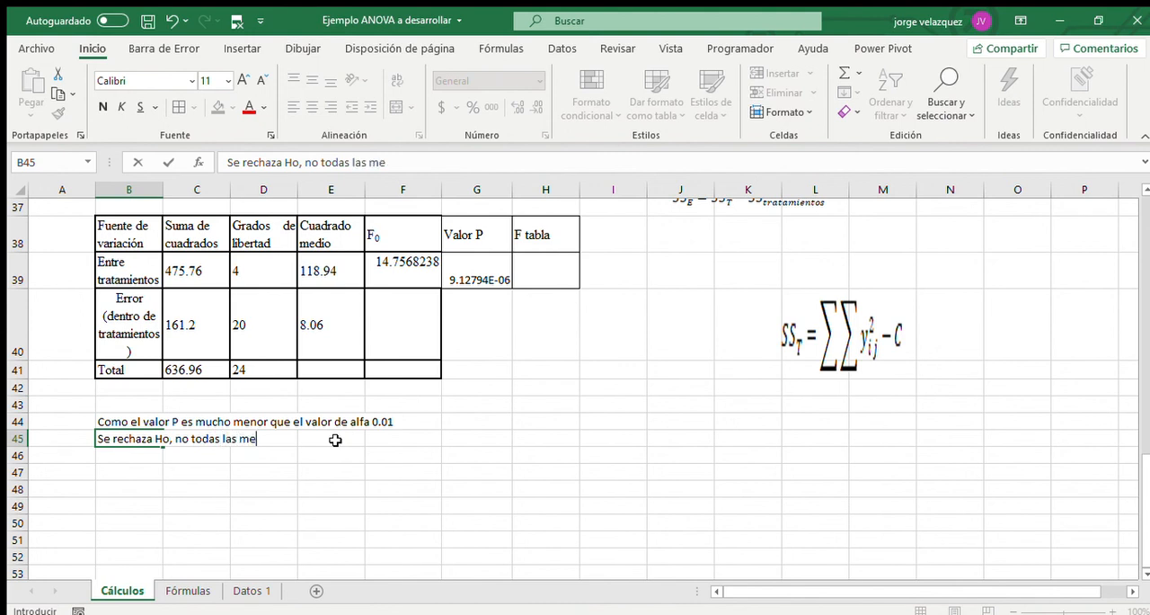
{"action": "type", "text": "dias son i"}
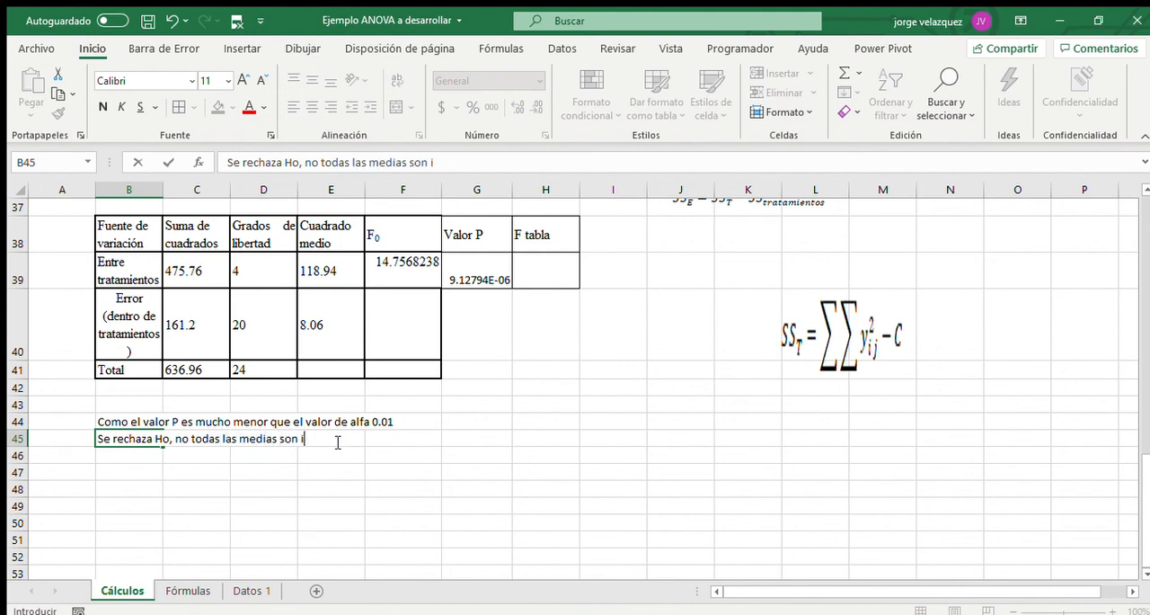
{"action": "type", "text": "guales"}
{"action": "key", "text": "Return"}
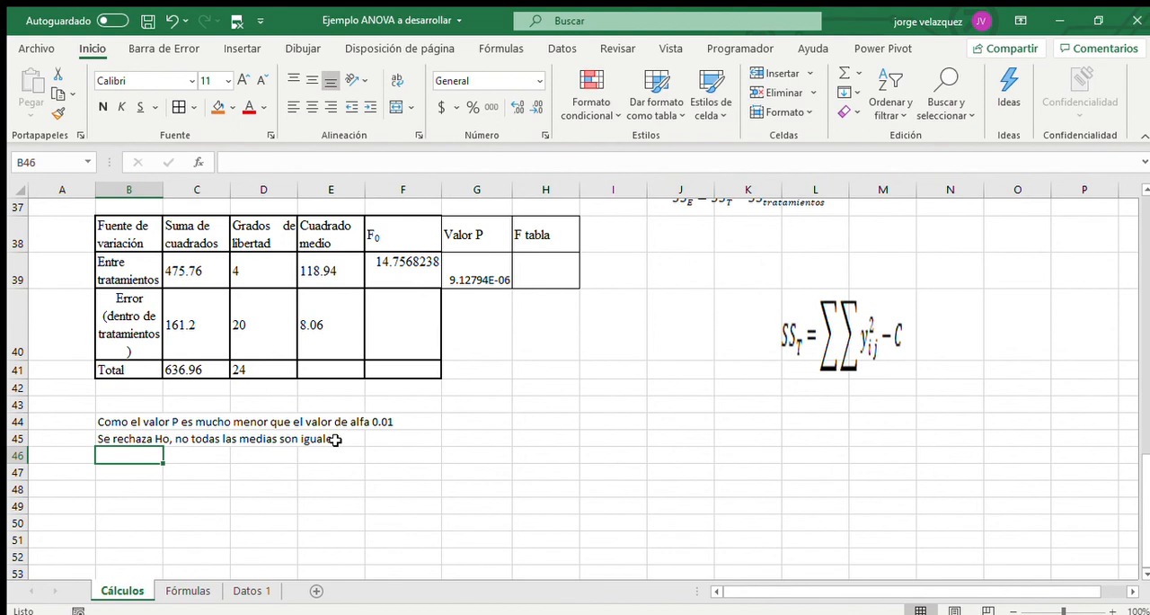
Write the practical conclusion in B46: "El % de algodón altera la resistencia de la tela".
{"action": "type", "text": "E"}
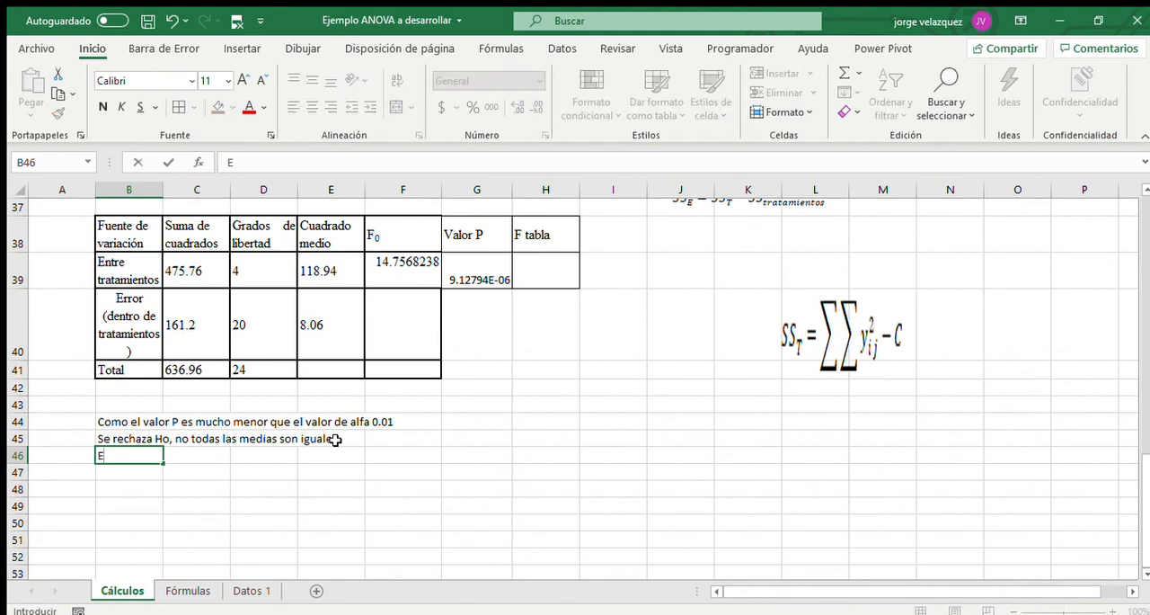
{"action": "type", "text": "l % de algodó"}
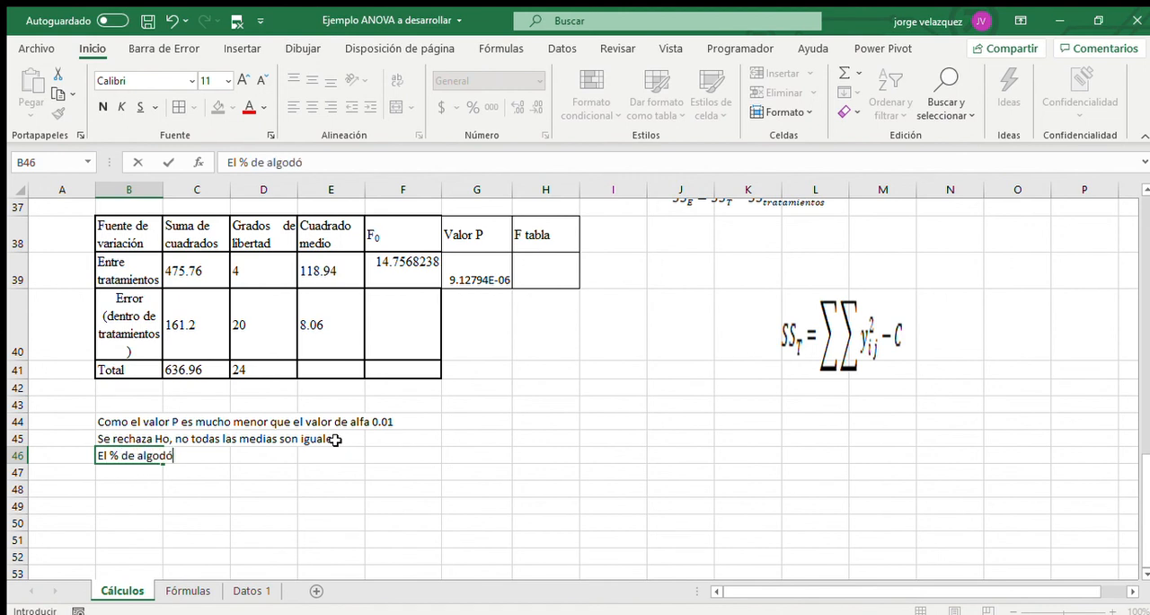
{"action": "type", "text": "n altera la res"}
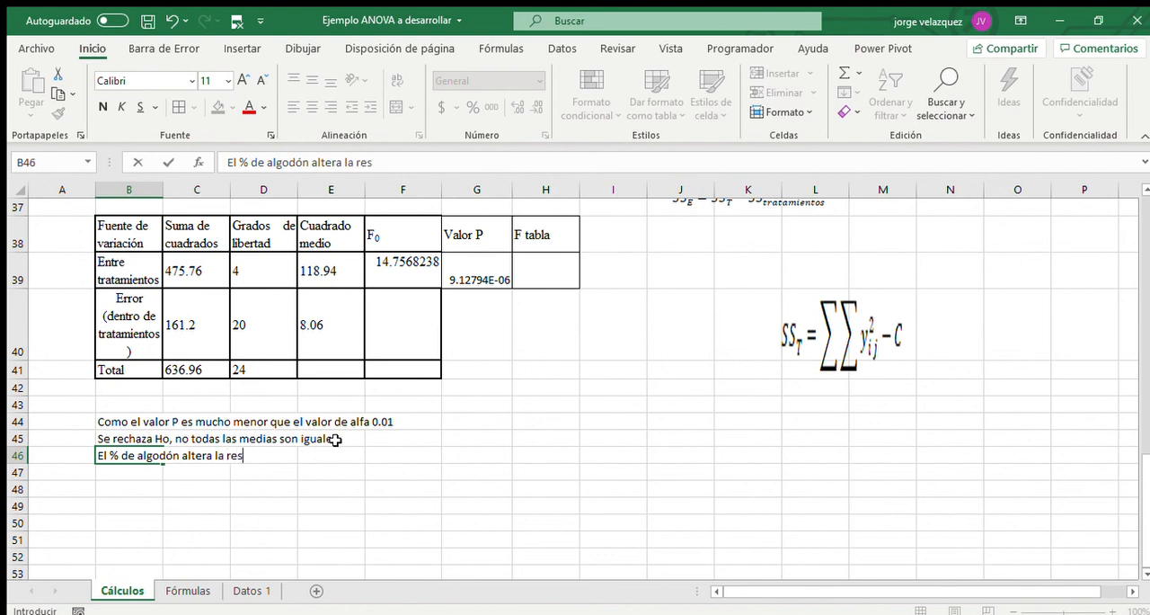
{"action": "type", "text": "istencia de"}
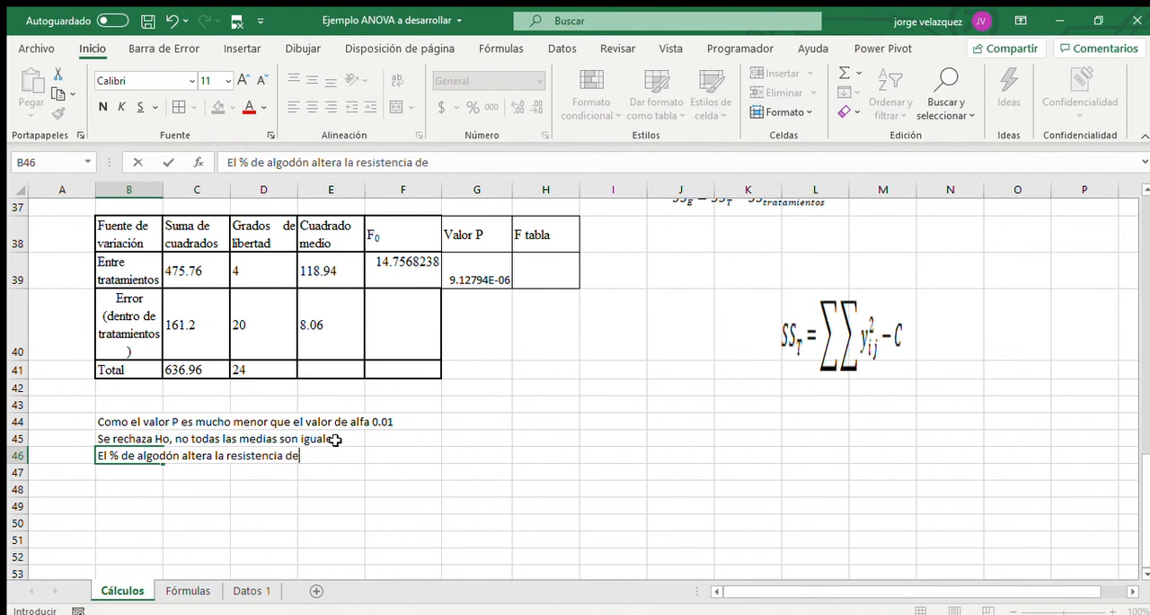
{"action": "type", "text": " la tela"}
{"action": "key", "text": "Return"}
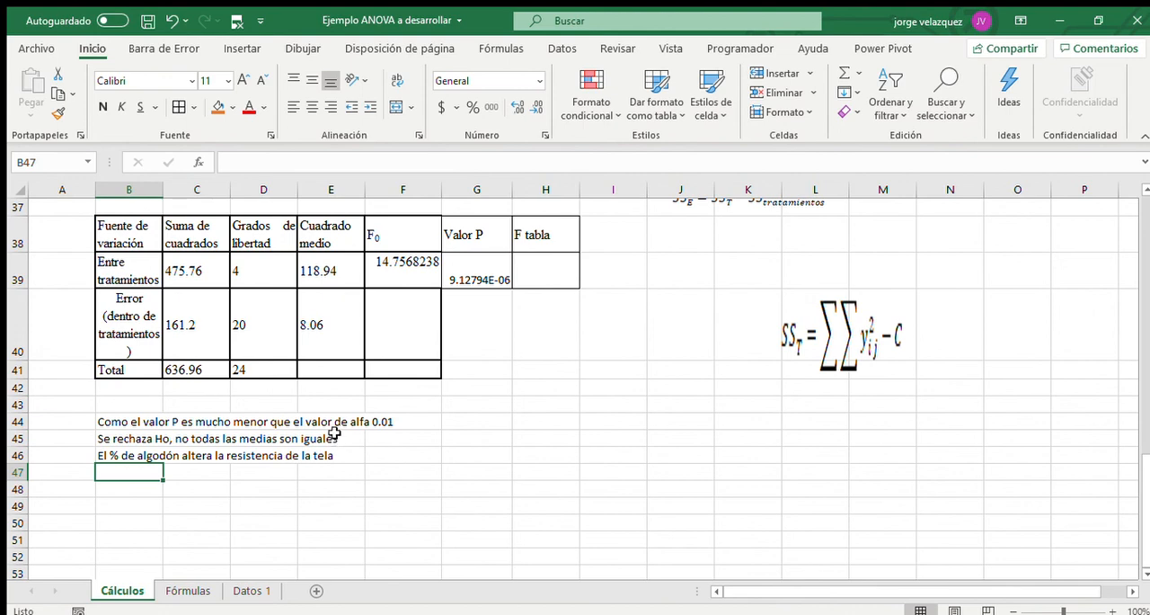
Compute the critical F value in H39 under F tabla with the formula =DISTR.F.INV(0.01,D39,D40).
{"action": "scroll", "coordinate": [509, 398], "scroll_direction": "up", "scroll_amount": 2}
{"action": "scroll", "coordinate": [509, 398], "scroll_direction": "down", "scroll_amount": 1}
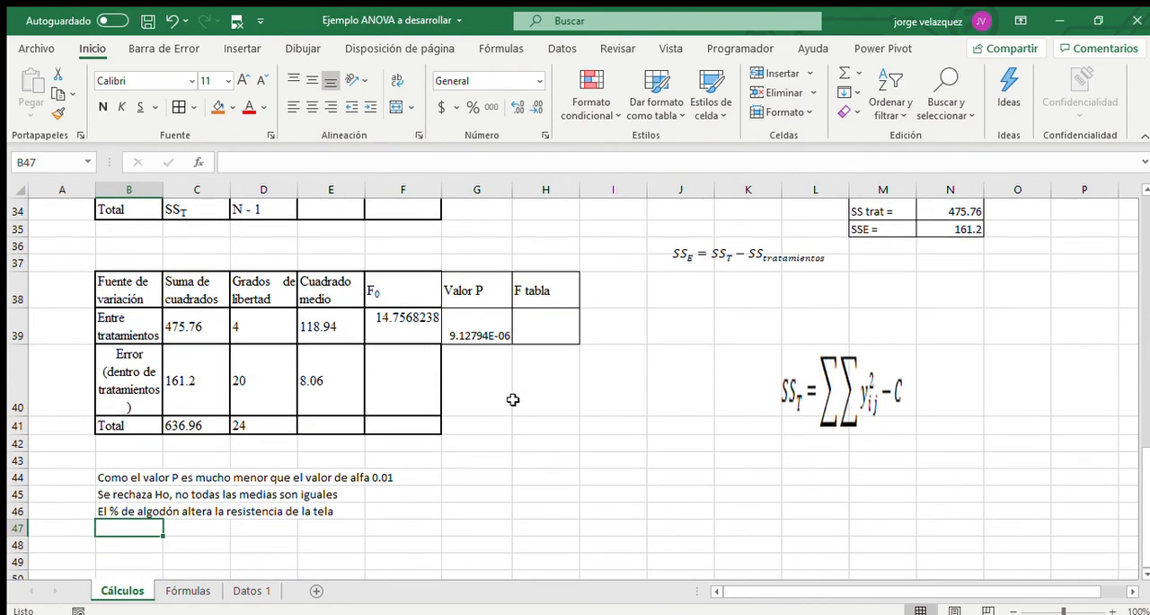
{"action": "left_click", "coordinate": [541, 328]}
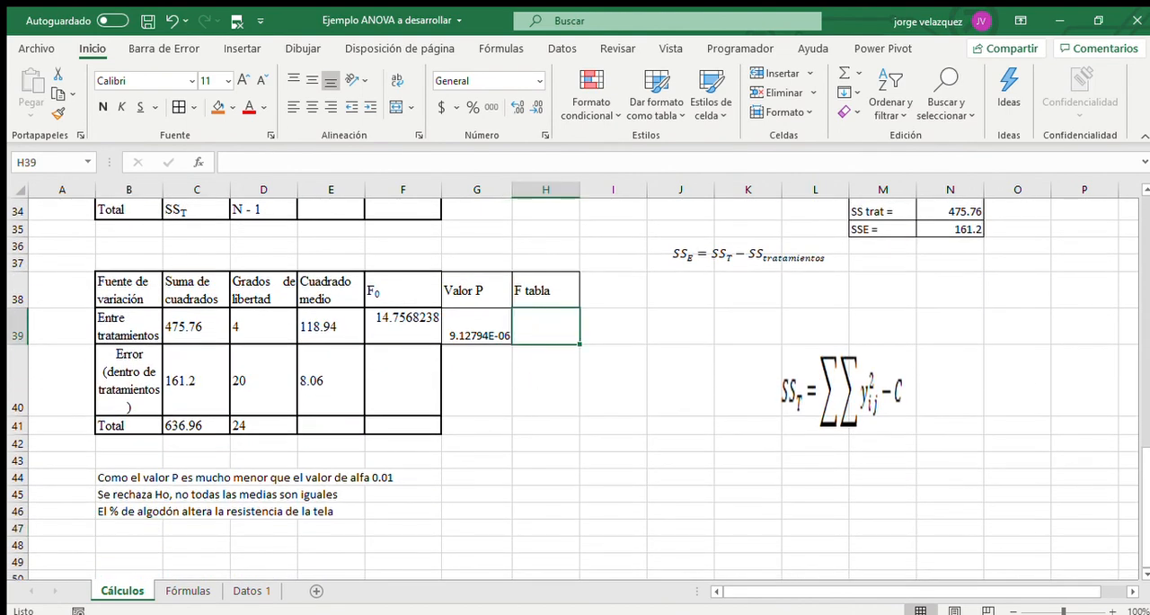
{"action": "type", "text": "=distr"}
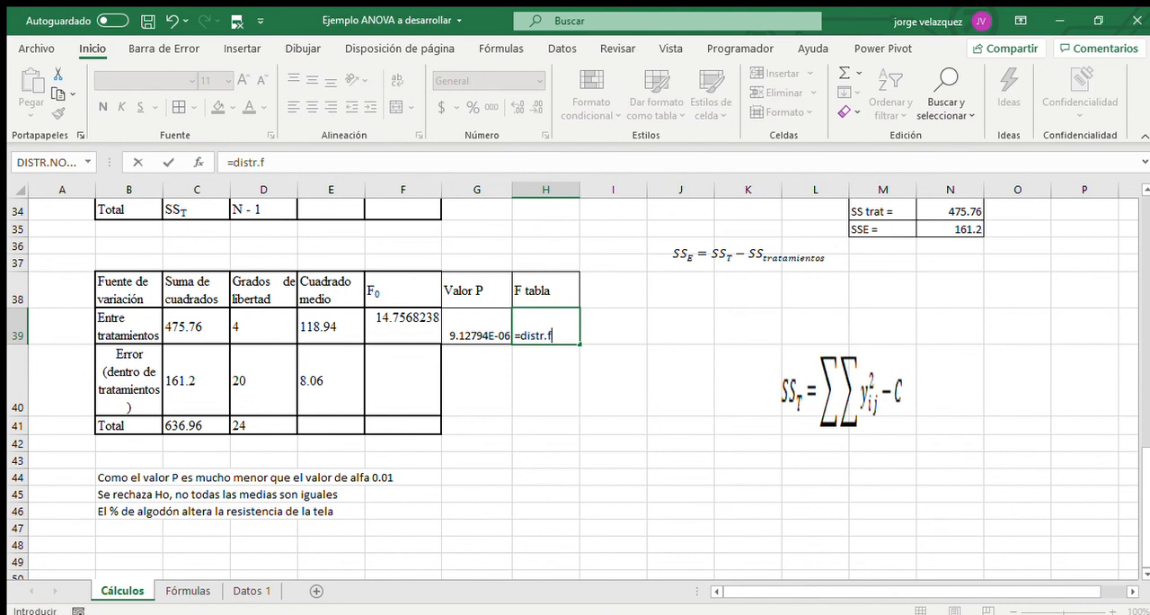
{"action": "type", "text": ".f"}
{"action": "key", "text": "Tab"}
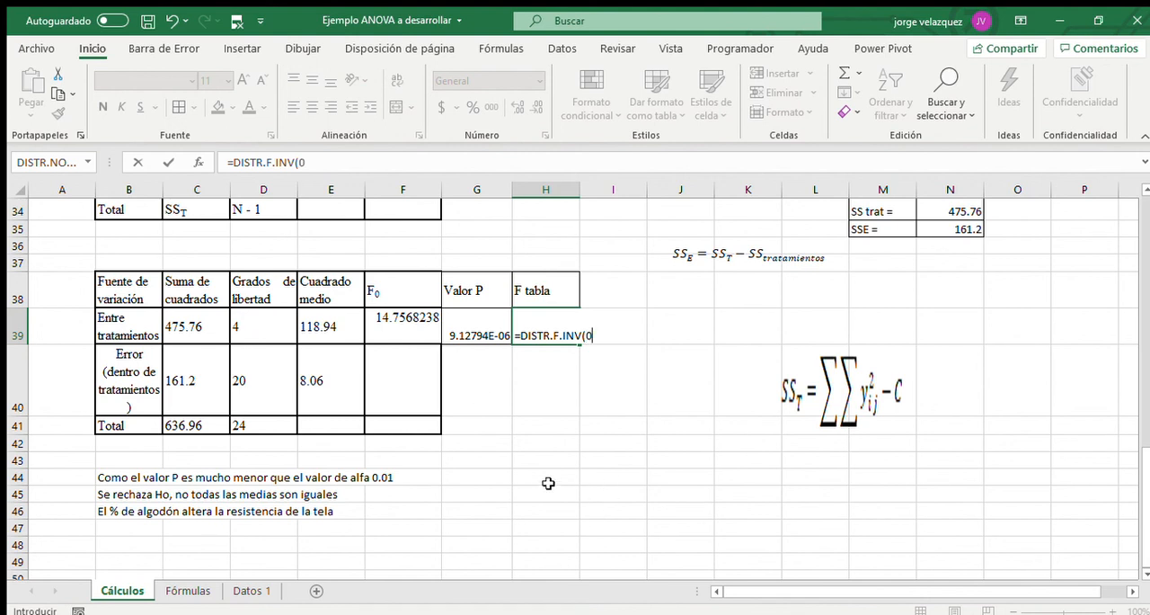
{"action": "type", "text": "0.01,"}
{"action": "left_click", "coordinate": [267, 328]}
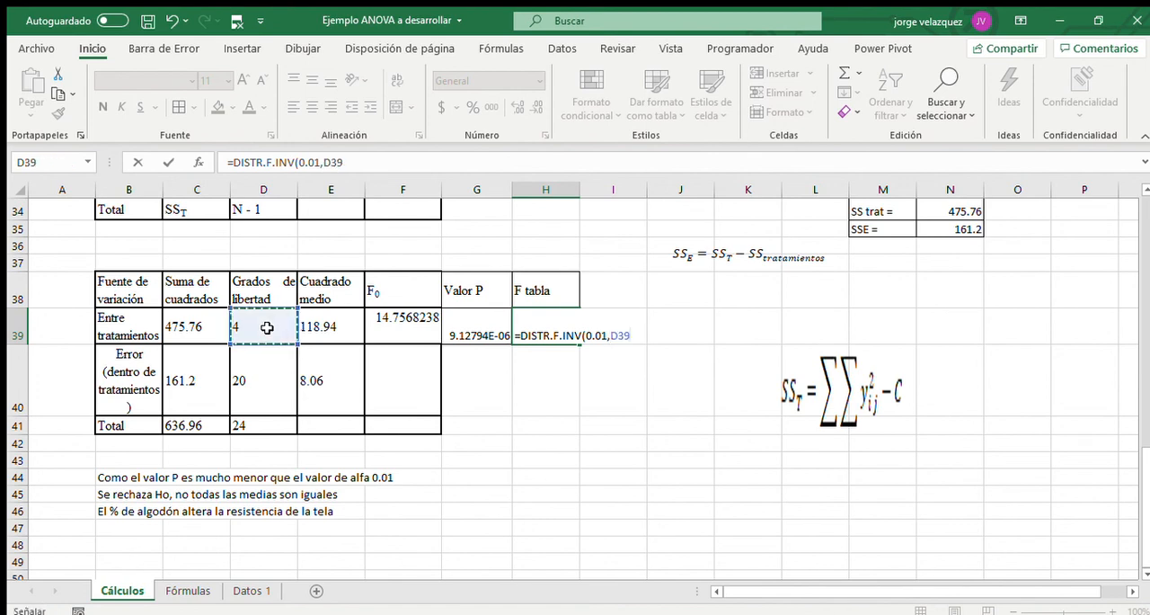
{"action": "type", "text": ","}
{"action": "left_click", "coordinate": [273, 369]}
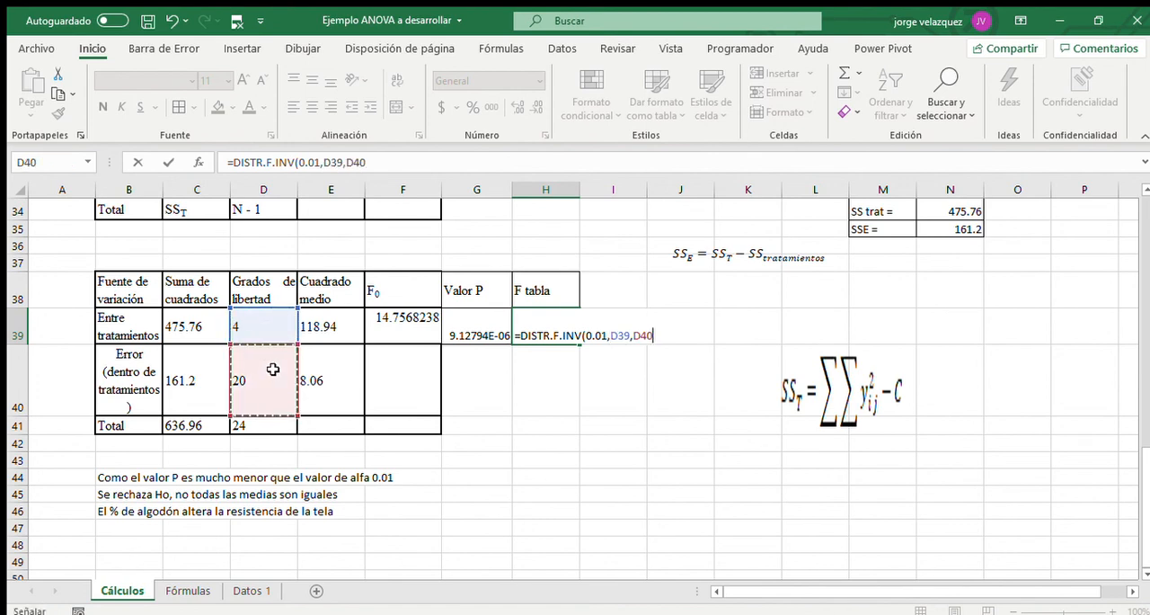
{"action": "type", "text": ")"}
{"action": "key", "text": "Return"}
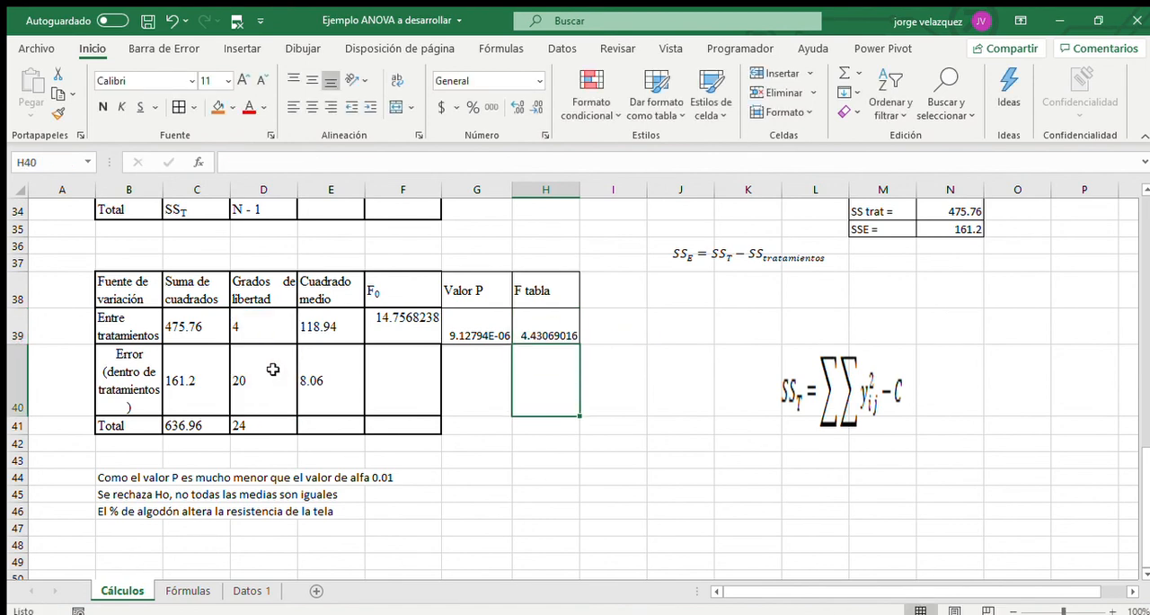
{"action": "left_click", "coordinate": [539, 326]}
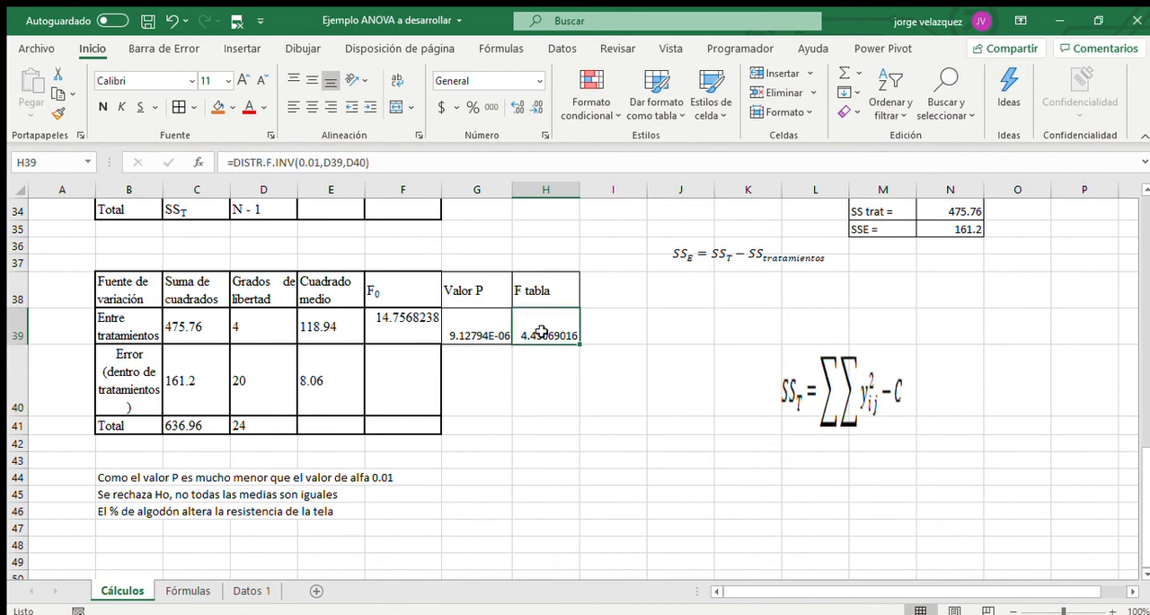
{"action": "left_click", "coordinate": [403, 318]}
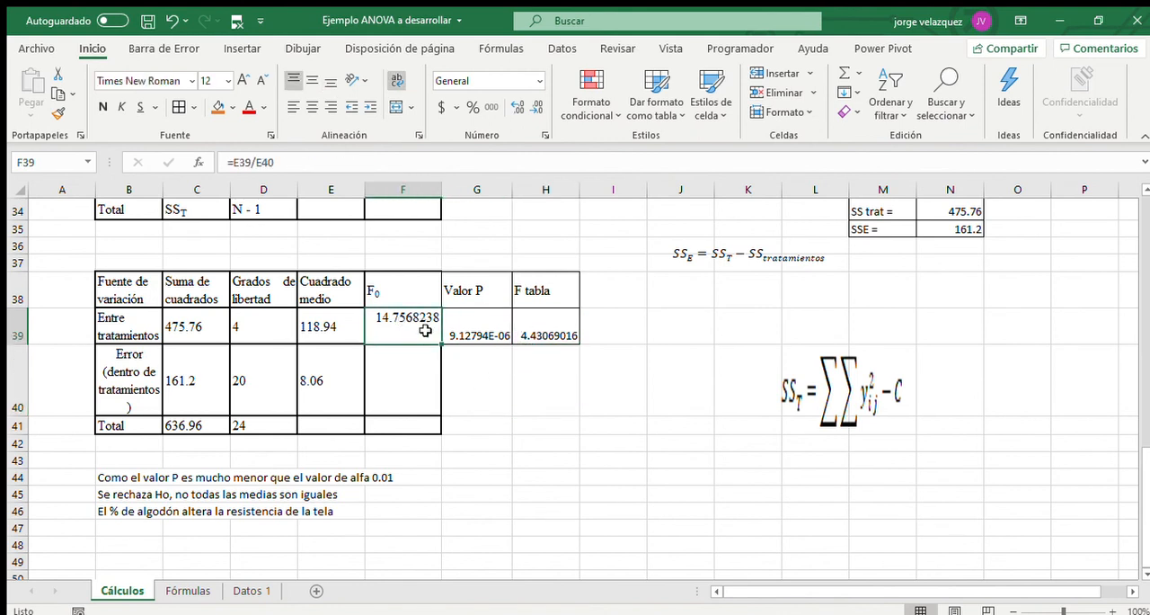
{"action": "left_click_drag", "start_coordinate": [426, 329], "coordinate": [540, 330]}
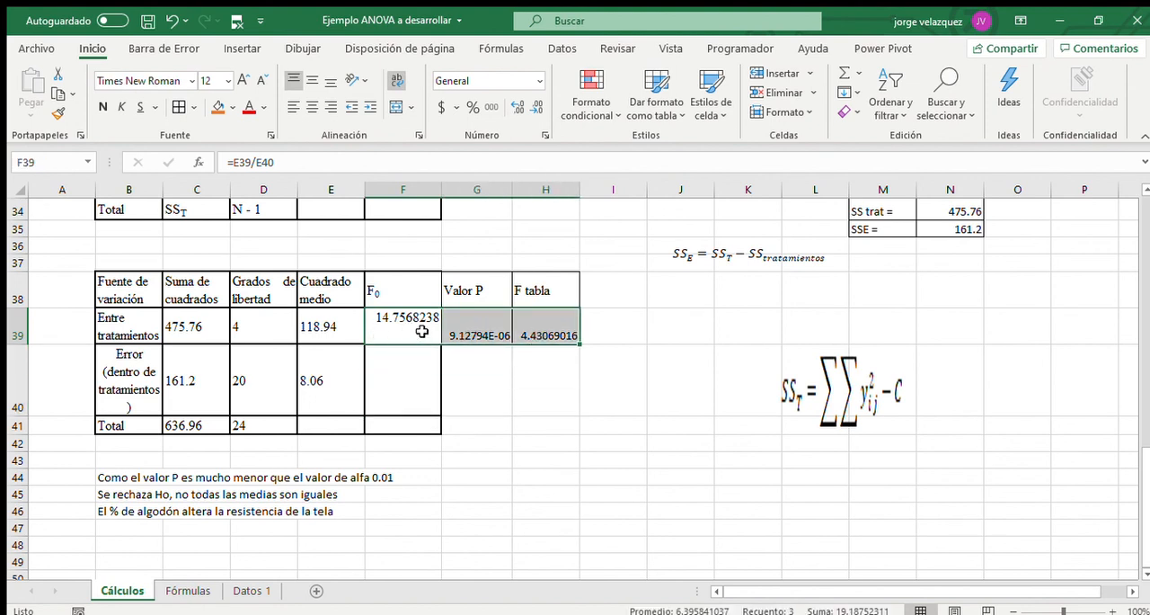
{"action": "left_click_drag", "start_coordinate": [422, 330], "coordinate": [540, 331]}
Apply thin borders to all cells of B38:F41 so the ANOVA table matches the Valor P and F tabla columns.
{"action": "left_click_drag", "start_coordinate": [115, 279], "coordinate": [396, 426]}
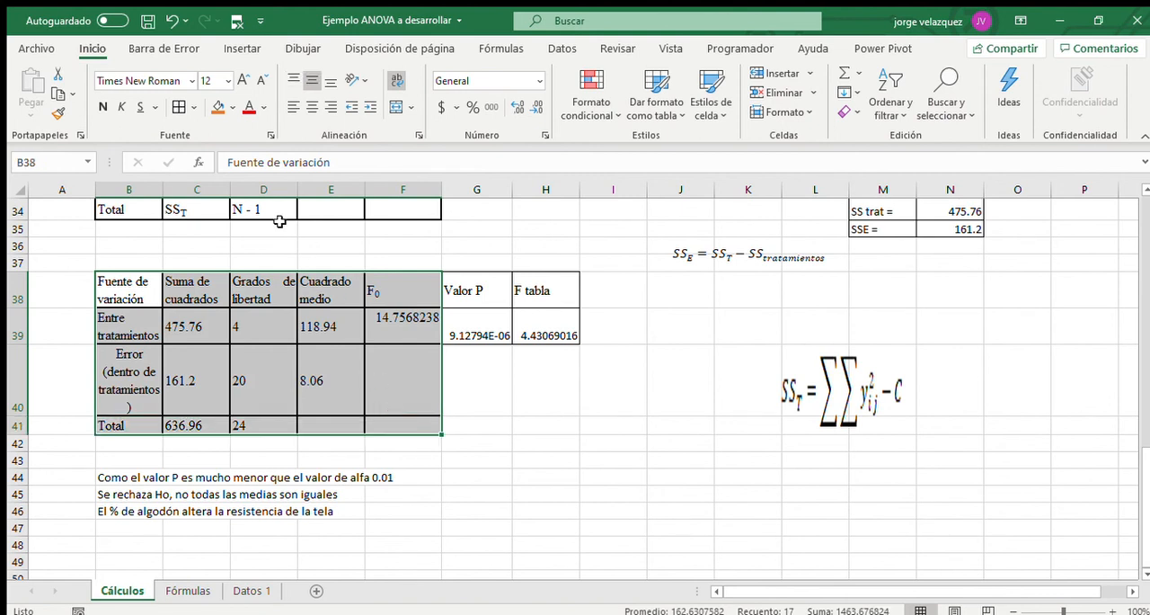
{"action": "left_click", "coordinate": [179, 108]}
{"action": "left_click", "coordinate": [129, 296]}
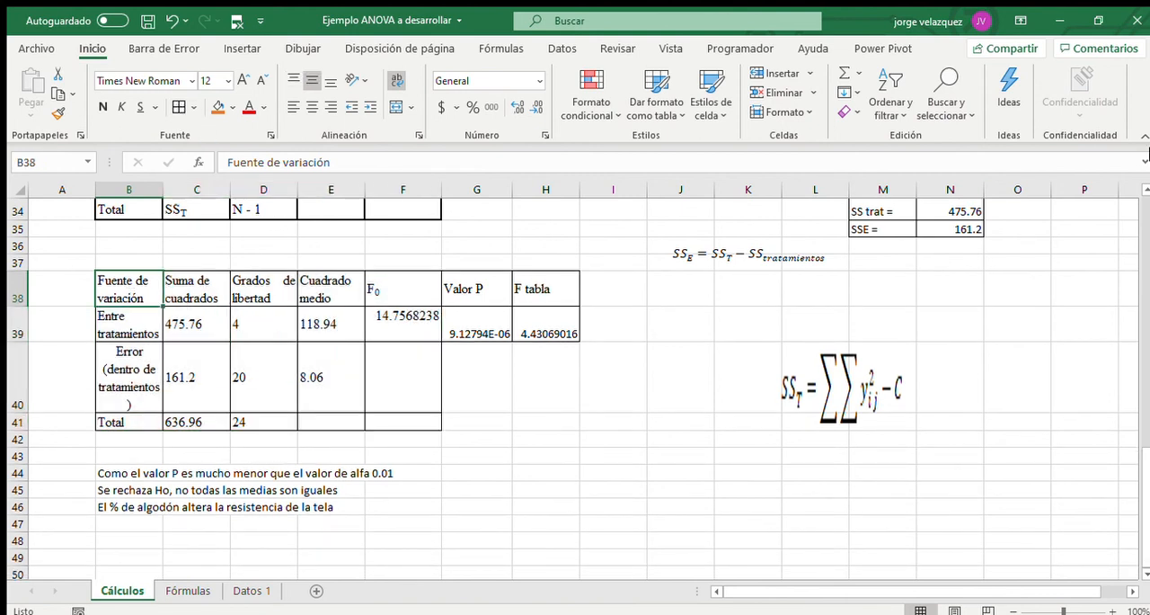